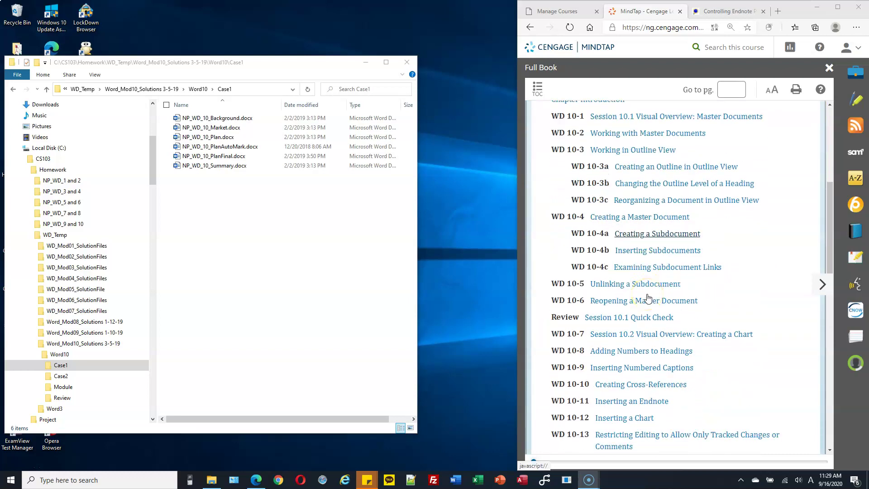
Step: Open section WD 10-28a, Practice: Review Assignments, from the textbook's contents and find its first instructions
scroll(649, 299, "down", 5)
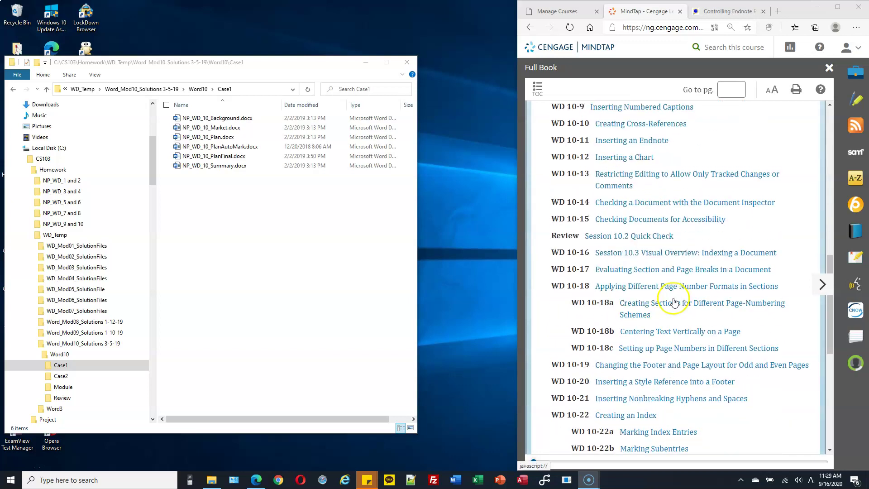
scroll(674, 302, "down", 6)
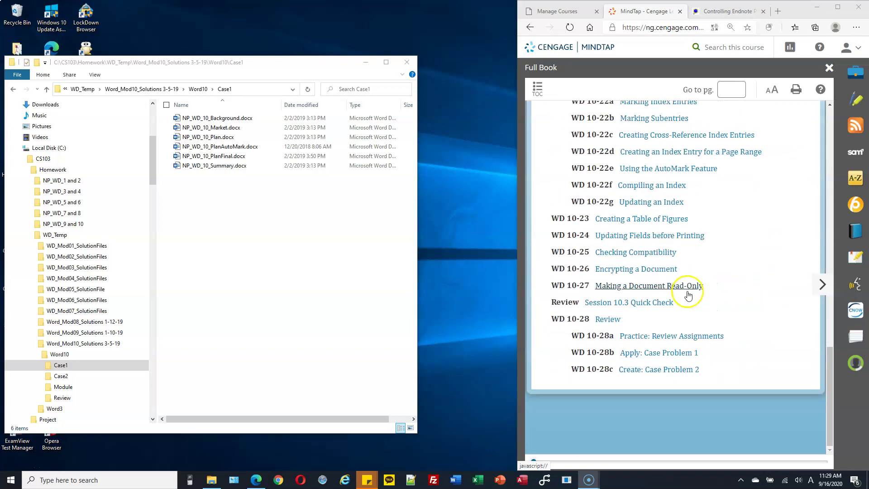
left_click(683, 334)
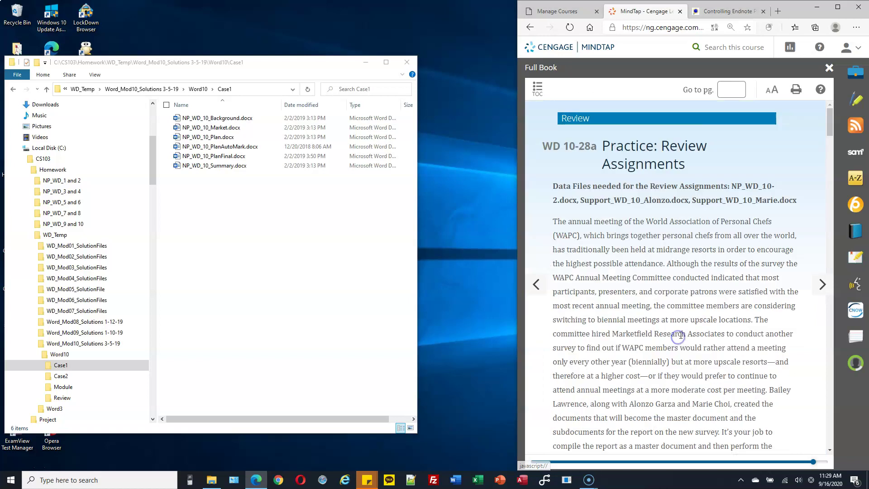
scroll(684, 325, "down", 6)
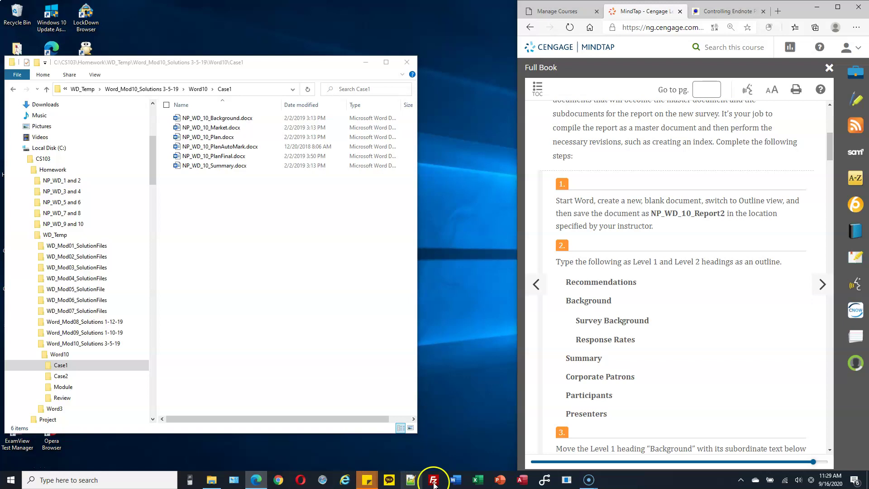
Step: Start Word, create a blank document and place its window beside the textbook
left_click(455, 483)
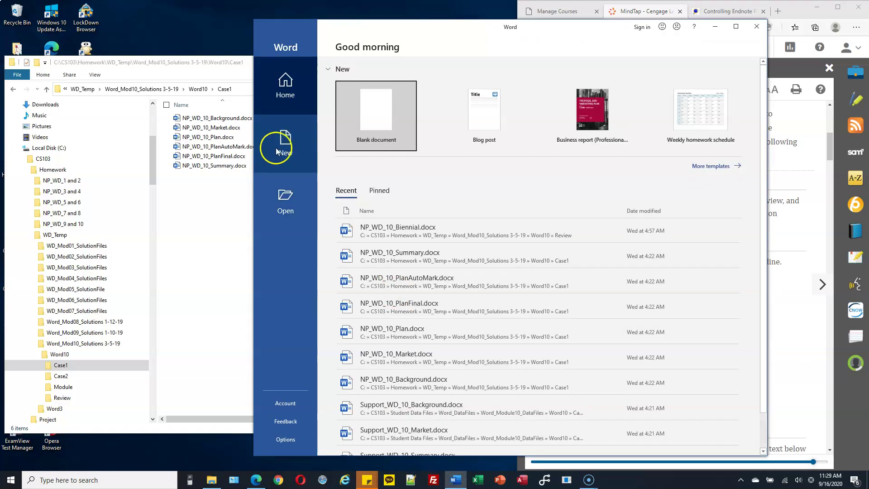
left_click(369, 119)
left_click_drag(581, 28, 337, 20)
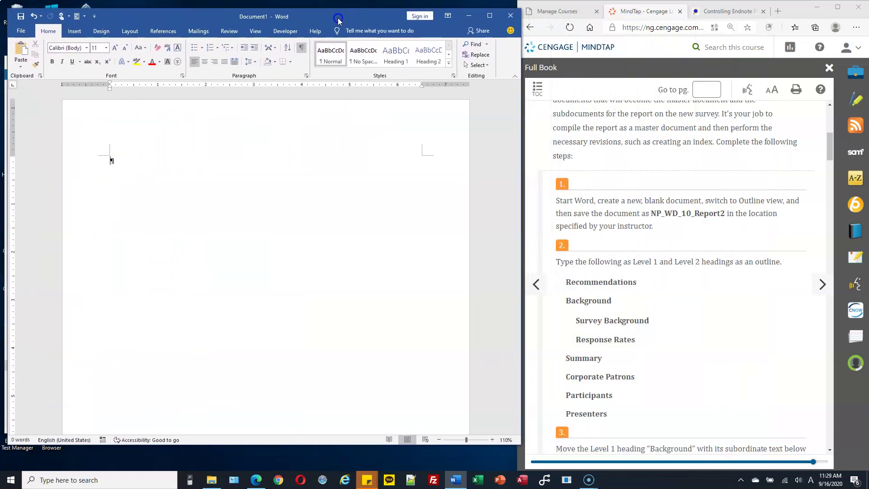
Step: Switch the blank document to Outline view
left_click_drag(729, 200, 761, 201)
left_click(277, 118)
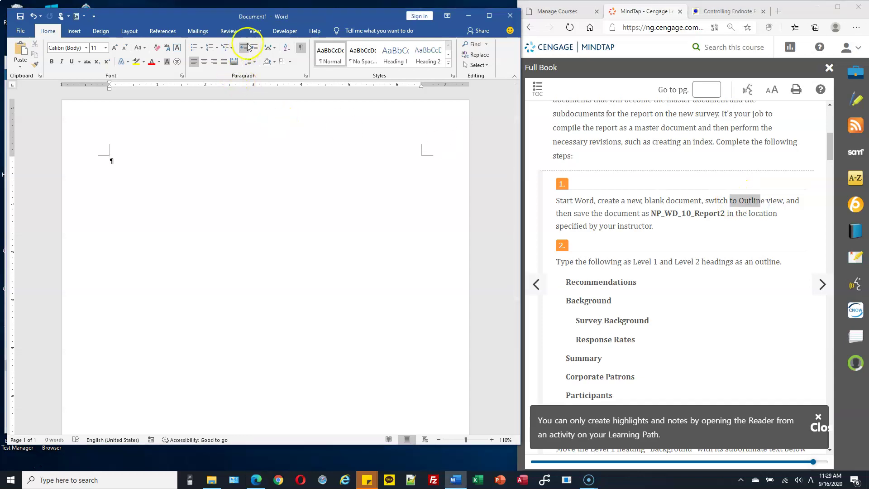
left_click(255, 31)
left_click(83, 45)
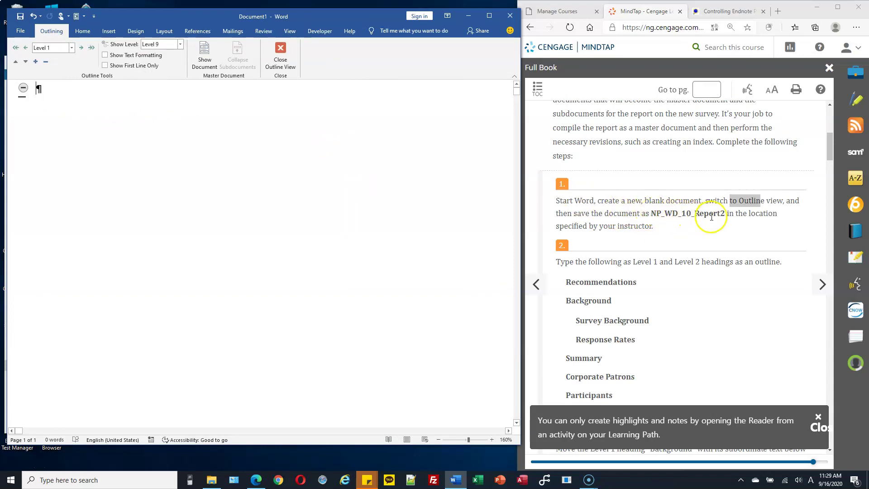
Step: Save the document as NP_WD_10_Report2 in the CS103 > Homework folder on Local Disk (C:)
left_click_drag(725, 213, 654, 212)
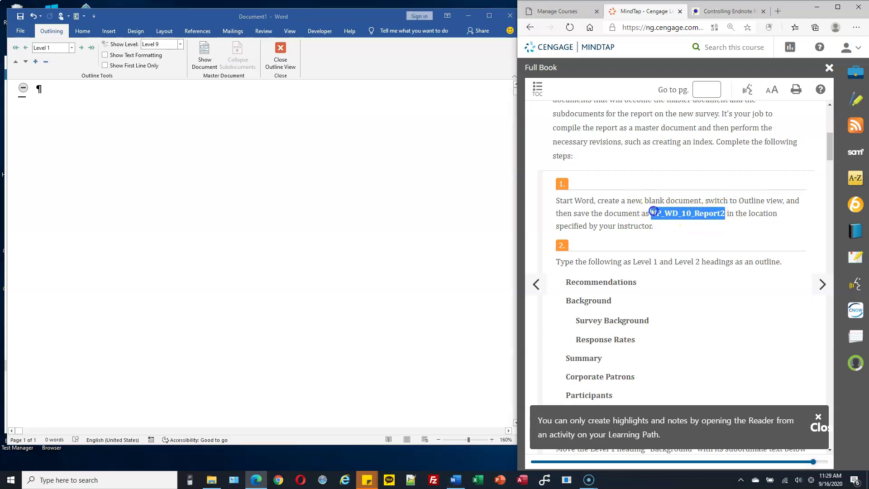
left_click(22, 33)
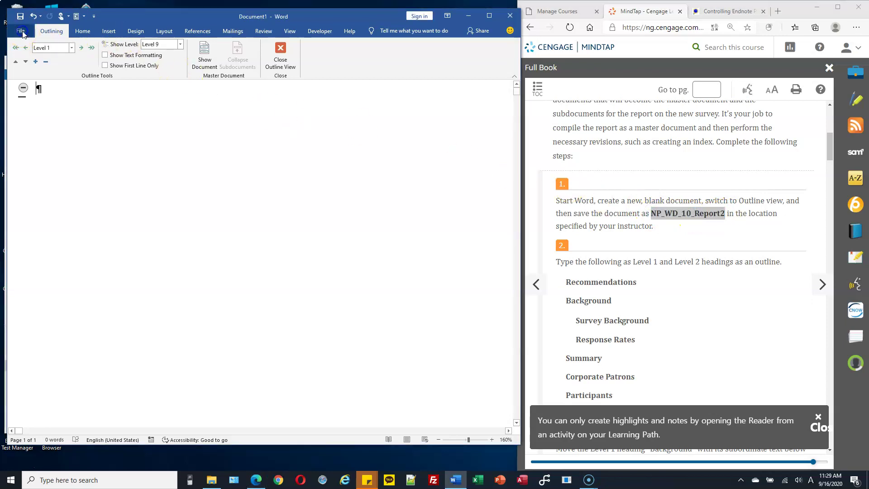
left_click(21, 31)
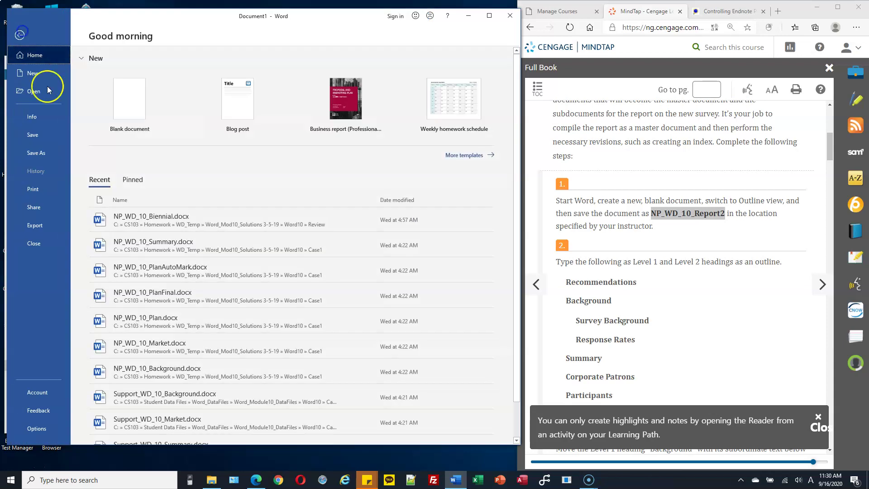
left_click(44, 154)
left_click(143, 123)
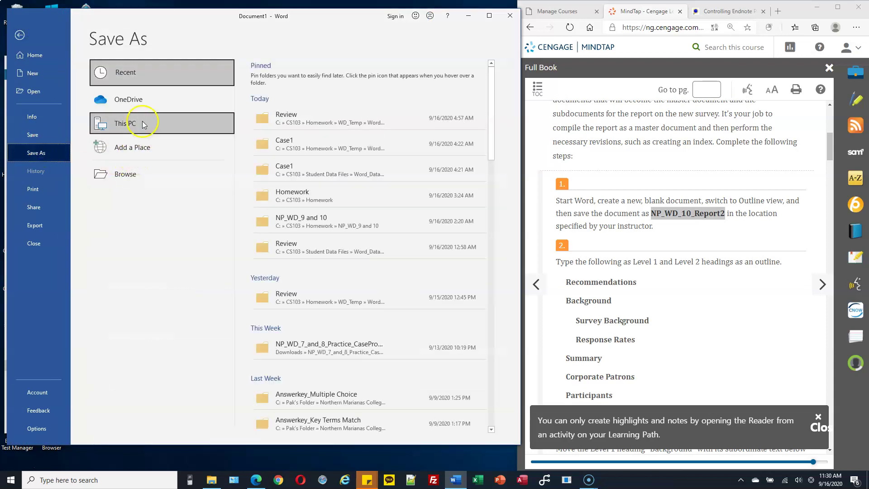
left_click(123, 175)
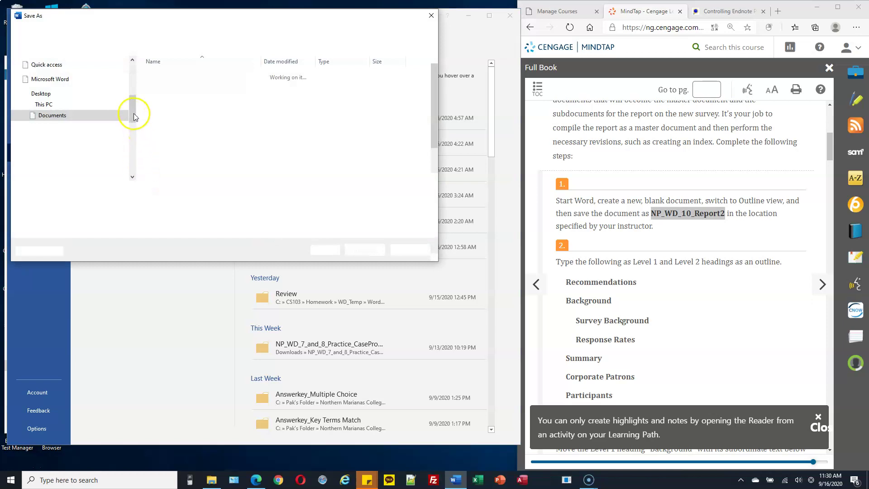
scroll(128, 155, "down", 3)
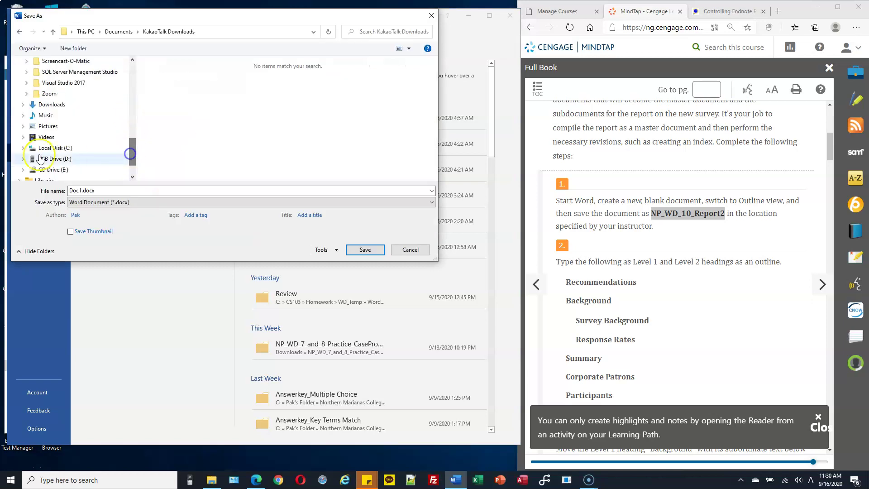
left_click(22, 148)
left_click(26, 71)
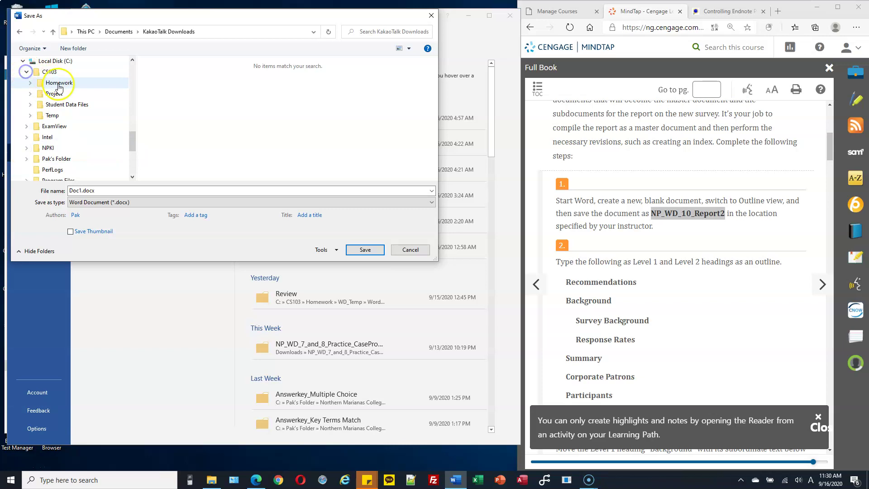
left_click(59, 83)
double_click(141, 188)
type("NP_WD_10_Report2")
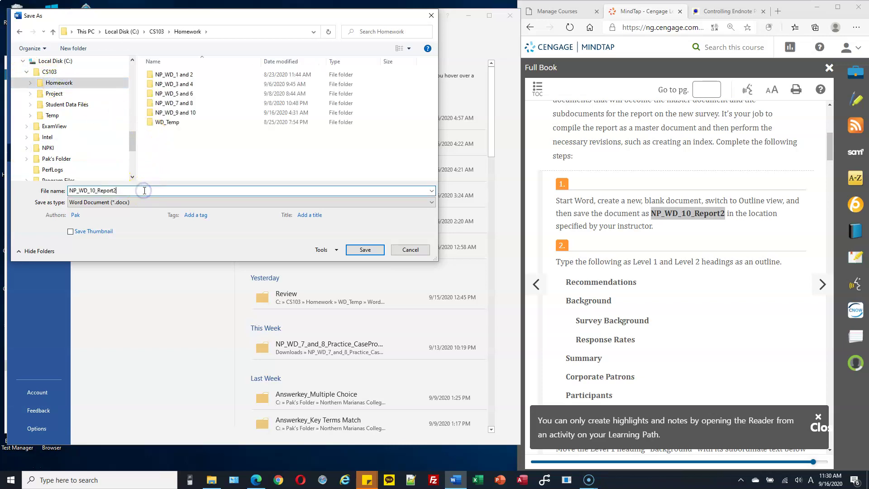
left_click(377, 251)
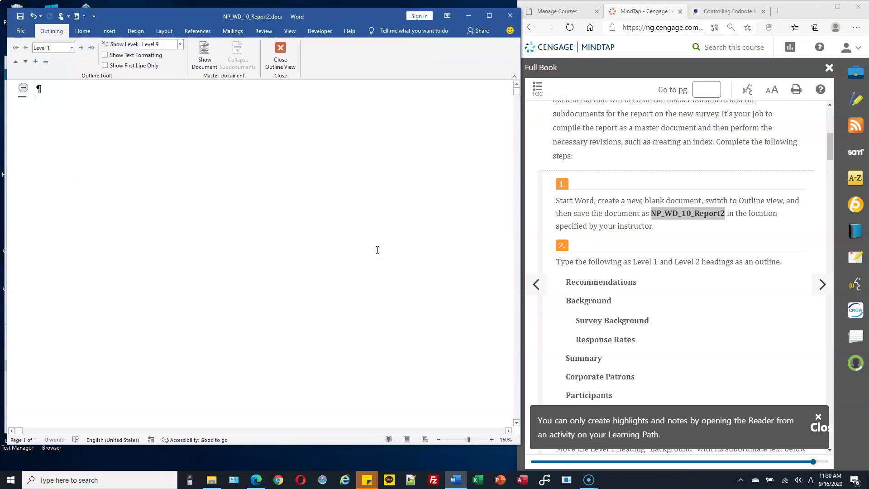
Step: Enter "Recommendations" and "Background" as Level 1 headings in the outline
left_click(413, 253)
scroll(561, 258, "down", 1)
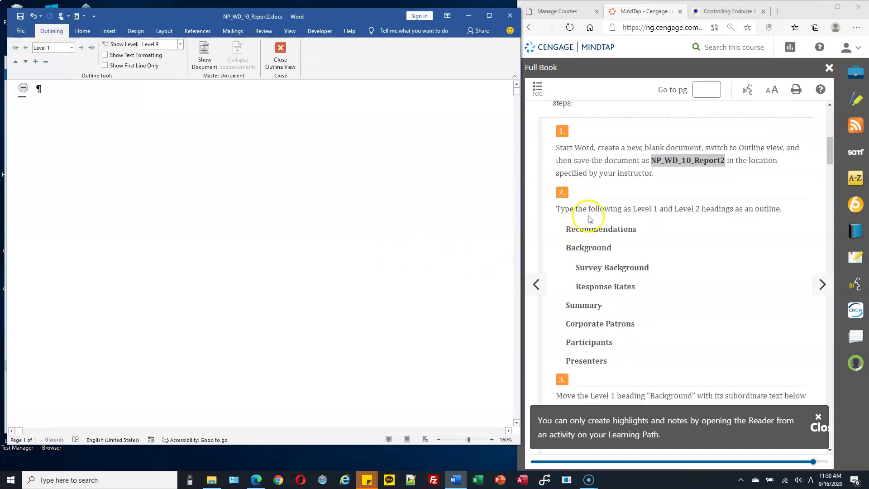
scroll(646, 208, "down", 1)
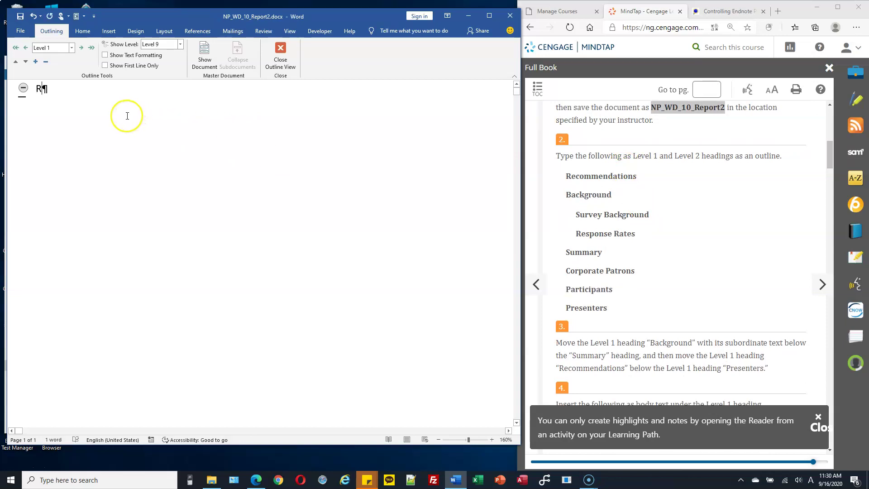
type("mend")
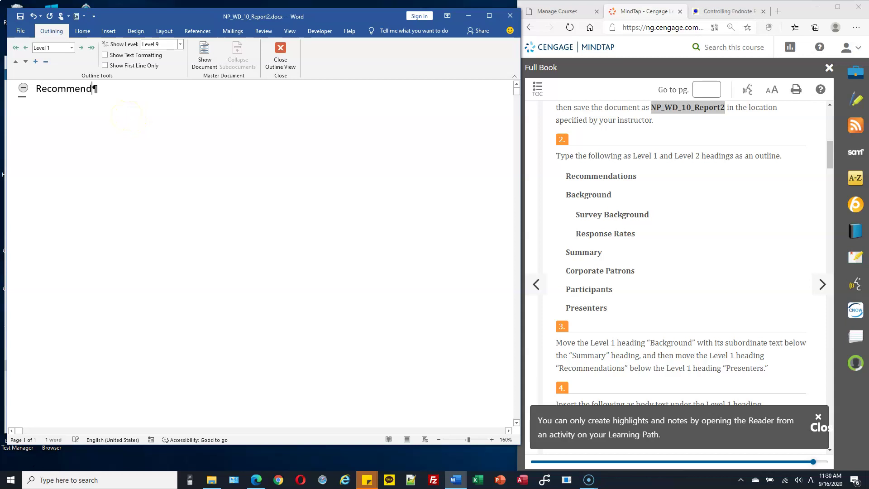
type("ations Background")
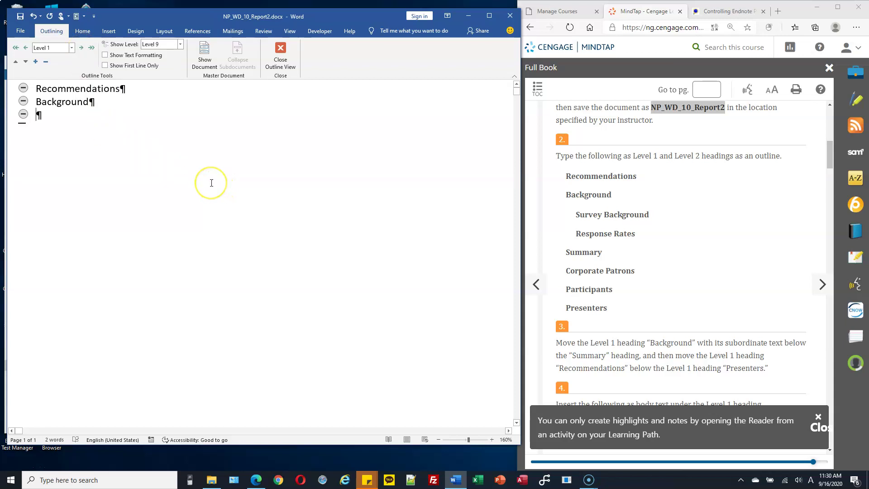
Step: Add "Survey Background" and "Response Rates" as Level 2 headings under Background, correcting any misspelling
key("Tab")
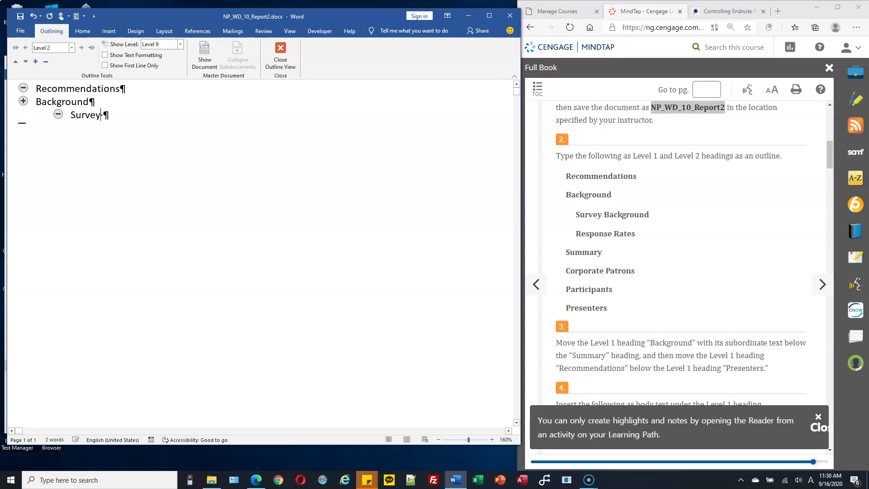
key("Return")
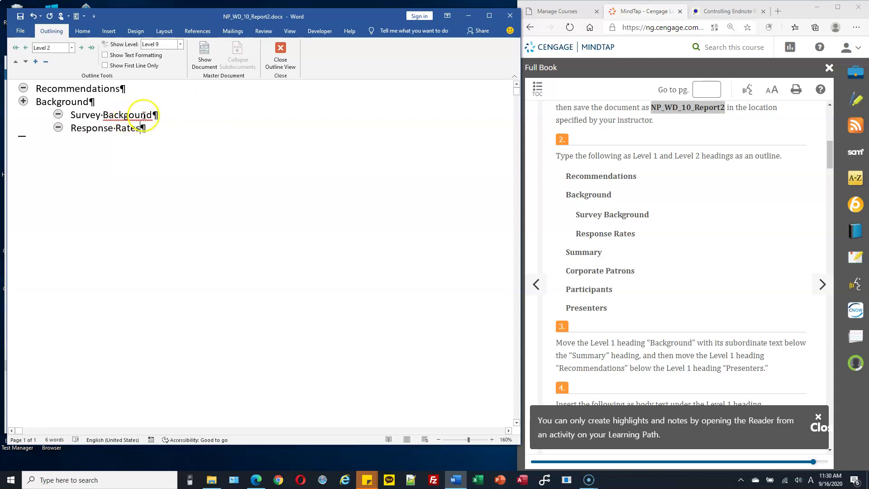
left_click(126, 115)
type("r")
left_click(166, 128)
Step: Add the Level 1 headings "Summary", "Corporate Patrons", "Participants" and "Presenters" after Response Rates
key("Return")
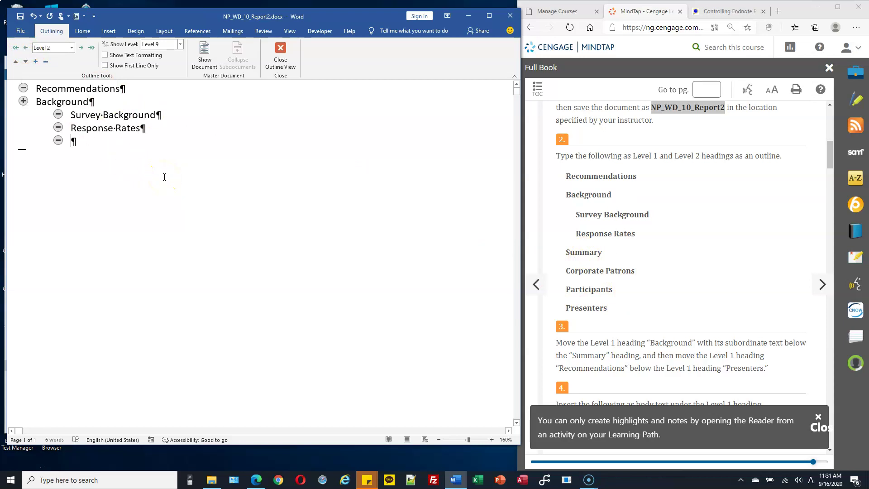
key("shift+Tab")
left_click(137, 159)
type("Summary")
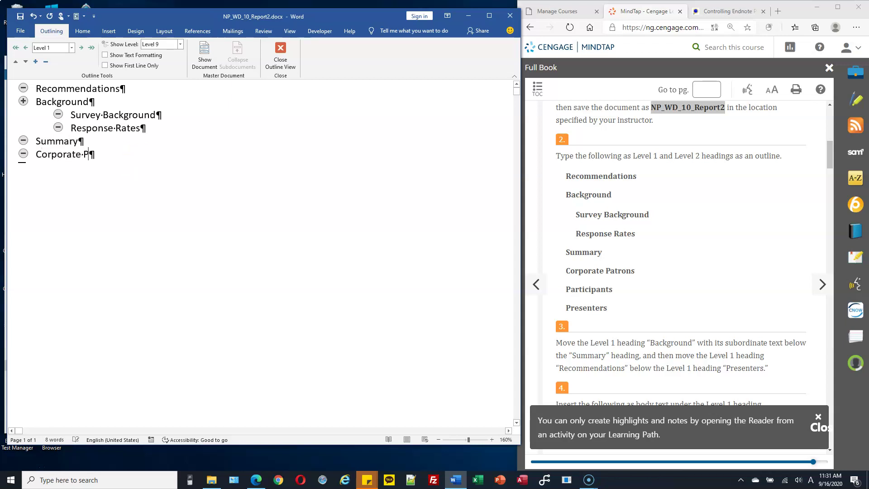
type("Participants")
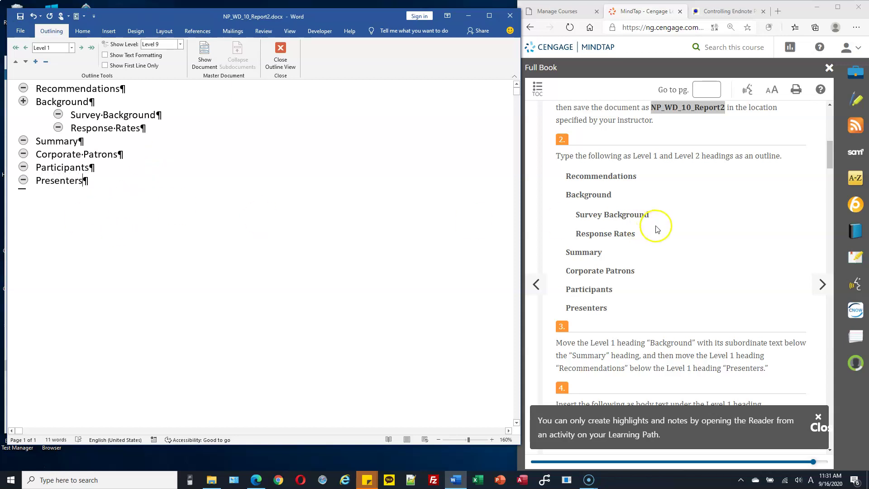
Step: Move the Background heading with its two subordinate headings below the Summary heading, following instruction 3
scroll(656, 233, "down", 1)
scroll(656, 233, "down", 3)
scroll(656, 233, "up", 2)
scroll(656, 233, "down", 2)
scroll(656, 233, "up", 2)
scroll(560, 179, "down", 3)
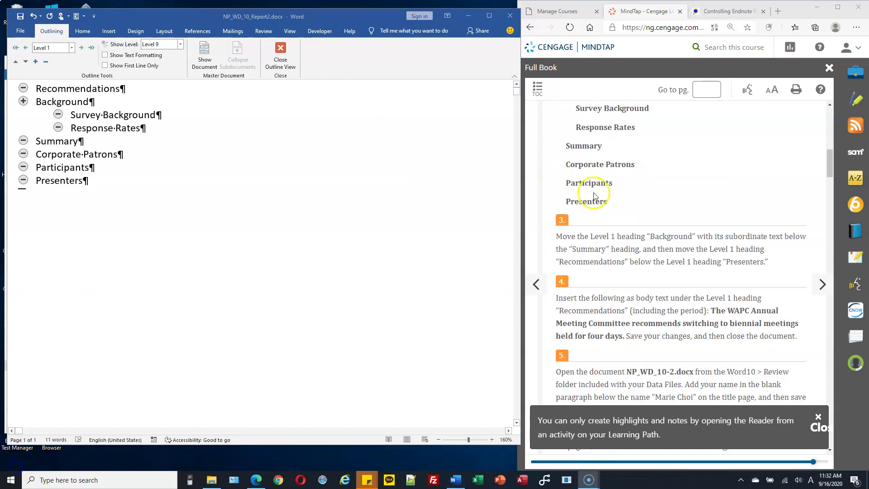
scroll(589, 235, "down", 5)
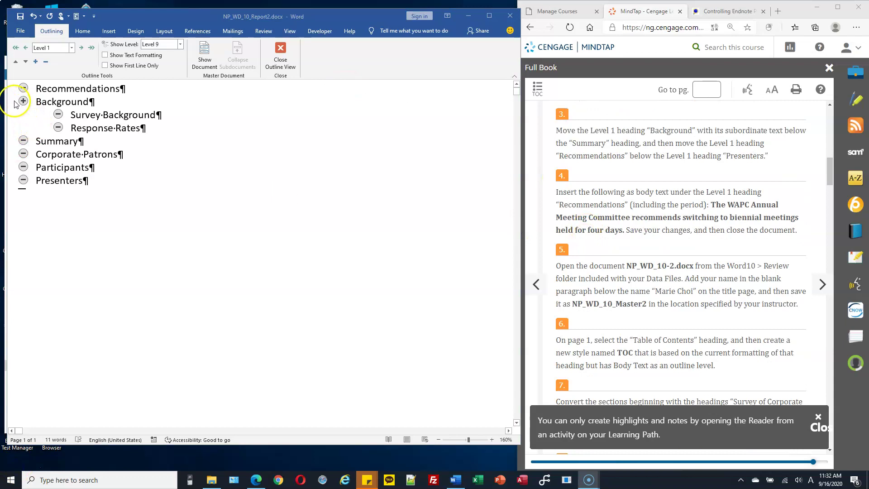
left_click(13, 119)
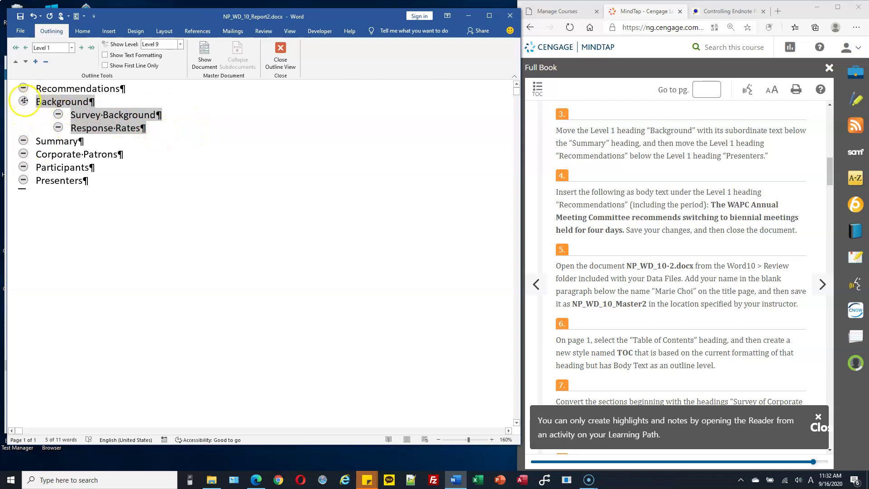
left_click_drag(23, 101, 21, 141)
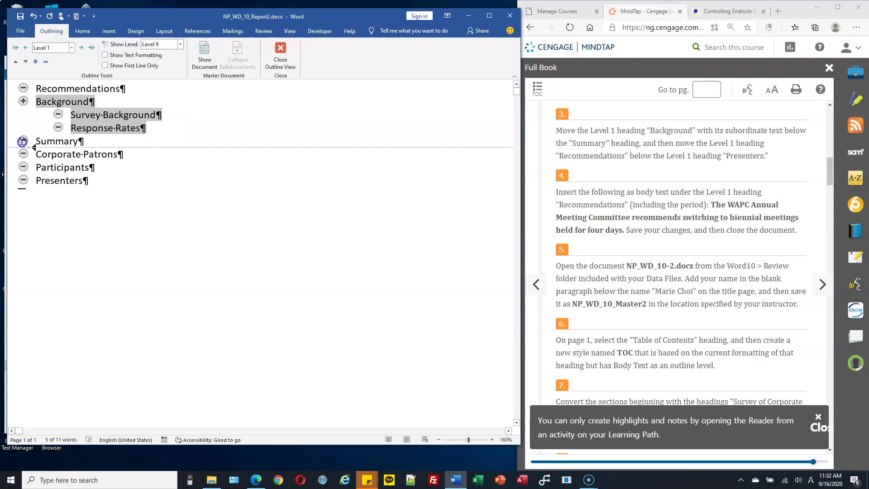
left_click_drag(22, 141, 23, 141)
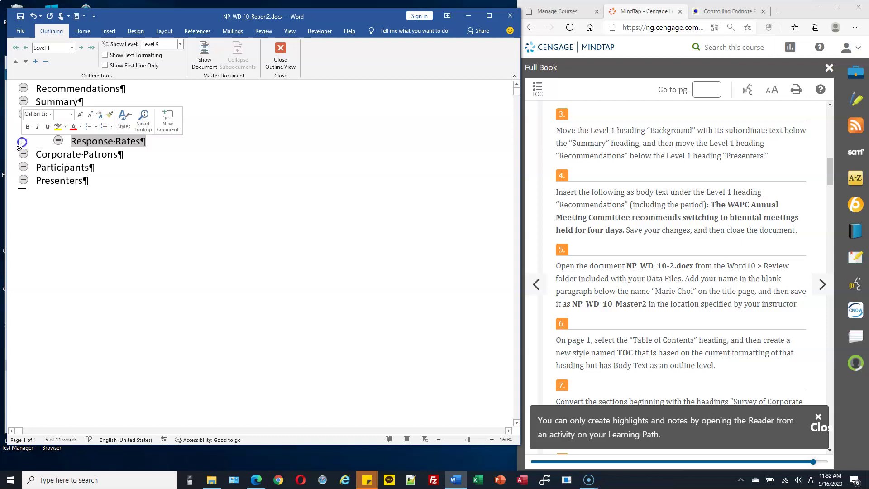
left_click(191, 152)
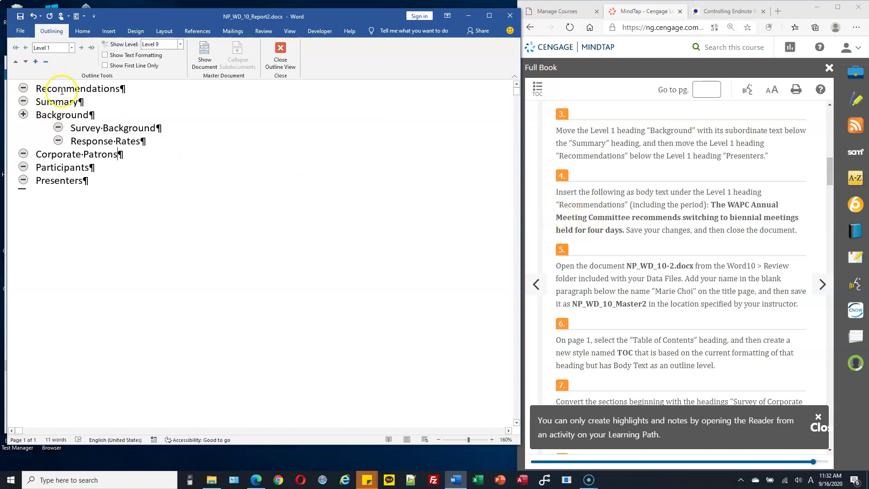
Step: Move the Level 1 heading Recommendations below Presenters at the end of the outline
left_click(22, 87)
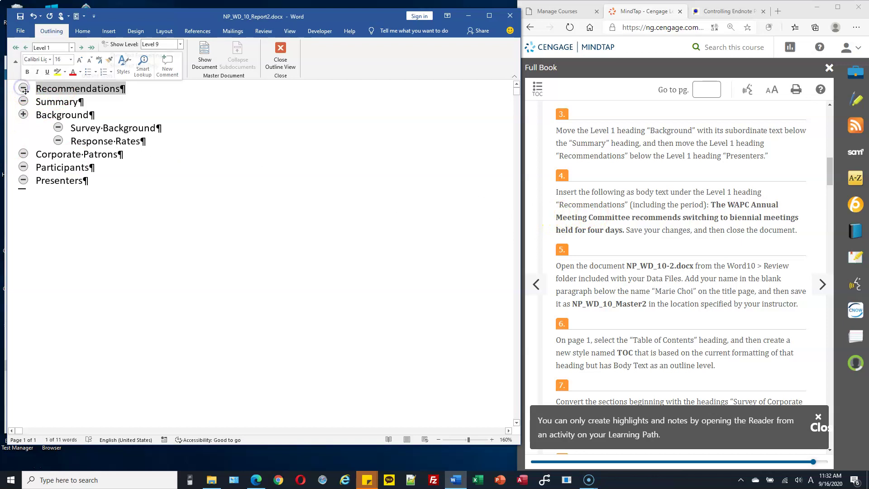
left_click(23, 87)
left_click_drag(22, 88, 28, 189)
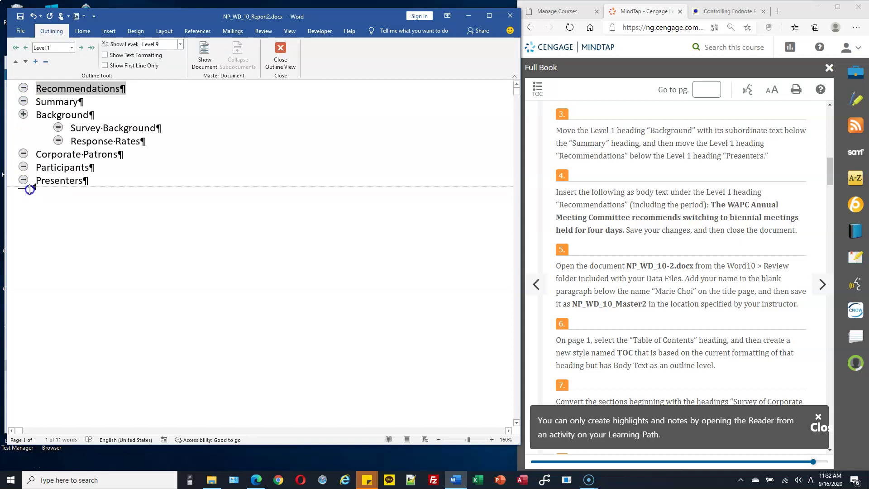
left_click_drag(30, 189, 29, 189)
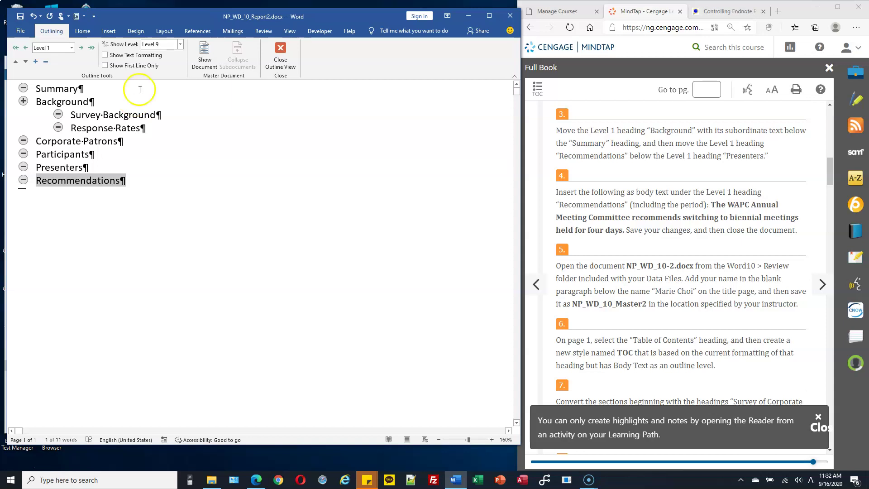
Step: Add an empty paragraph below the Recommendations heading and set its outline level to Body Text
left_click(18, 468)
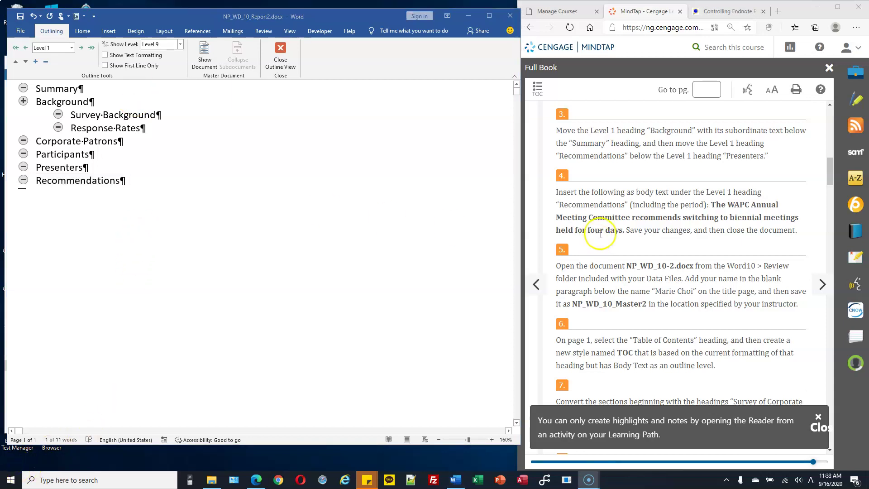
scroll(597, 231, "down", 1)
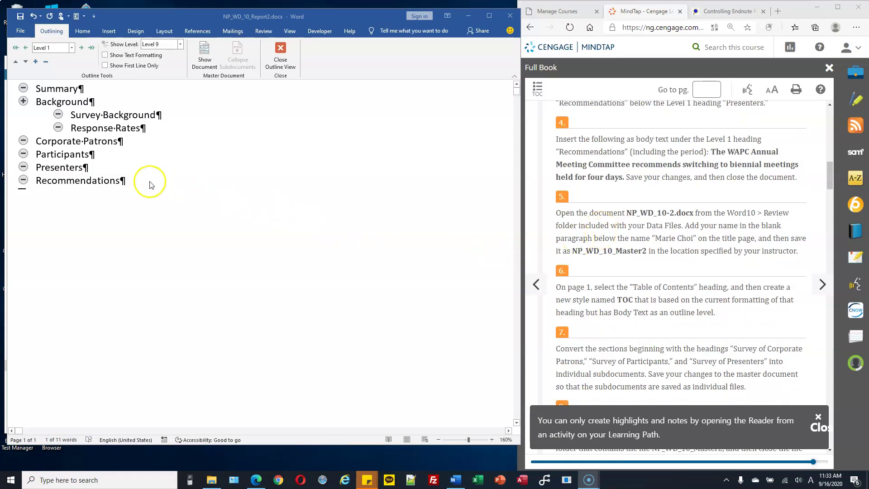
left_click(122, 181)
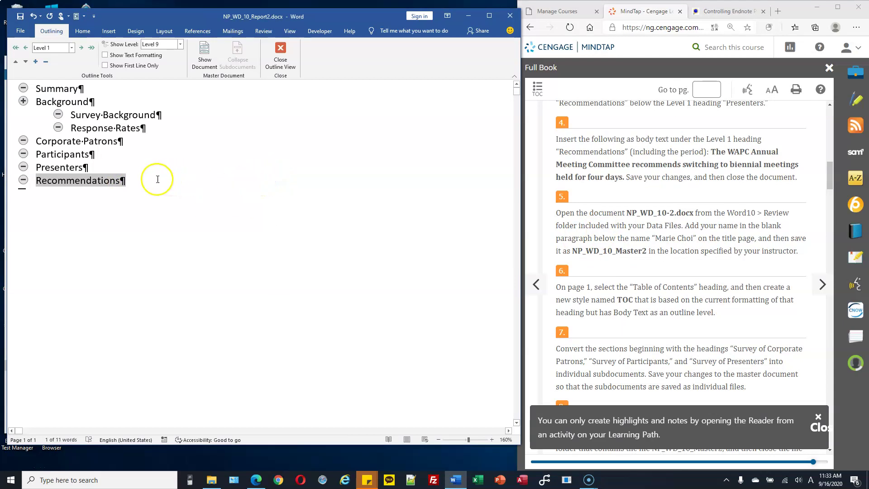
left_click(126, 181)
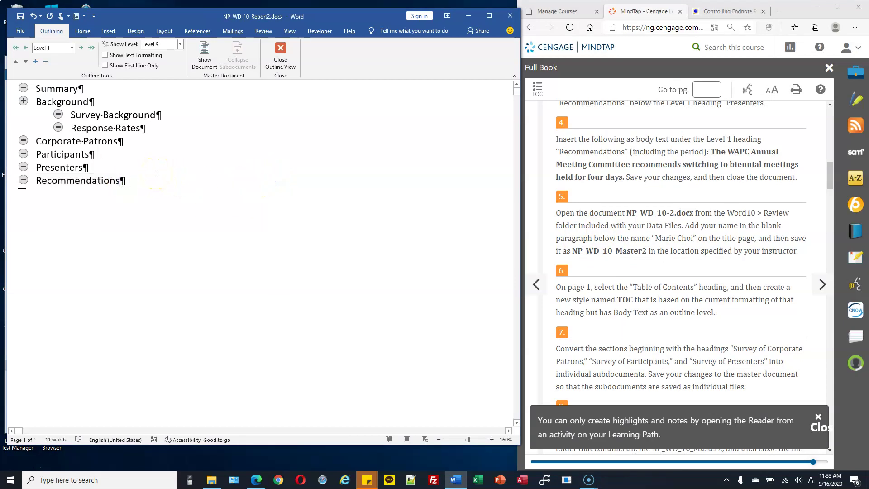
left_click(119, 180)
left_click(70, 48)
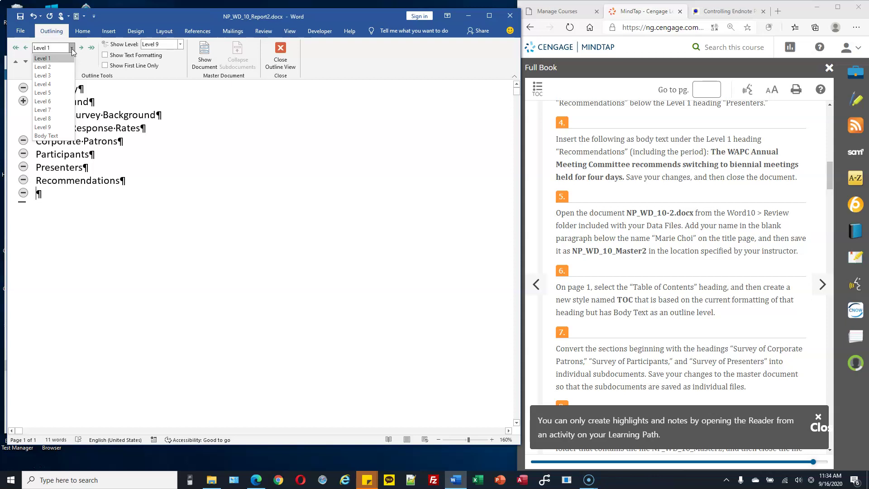
left_click(59, 136)
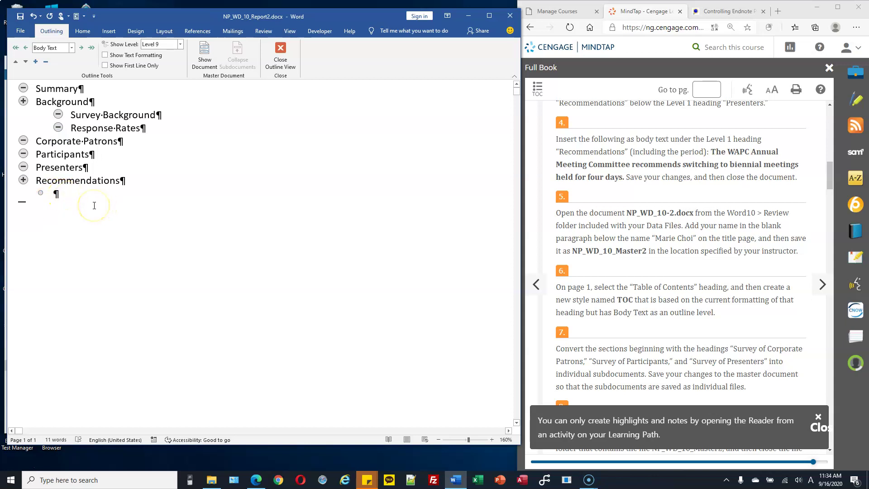
Step: Enter "The WAPC annual Meeting committee recommends switching to biennial meetings held for four days." in the body text paragraph under Recommendations
left_click_drag(711, 152, 635, 178)
key("ctrl+c")
left_click(318, 317)
key("ctrl+v")
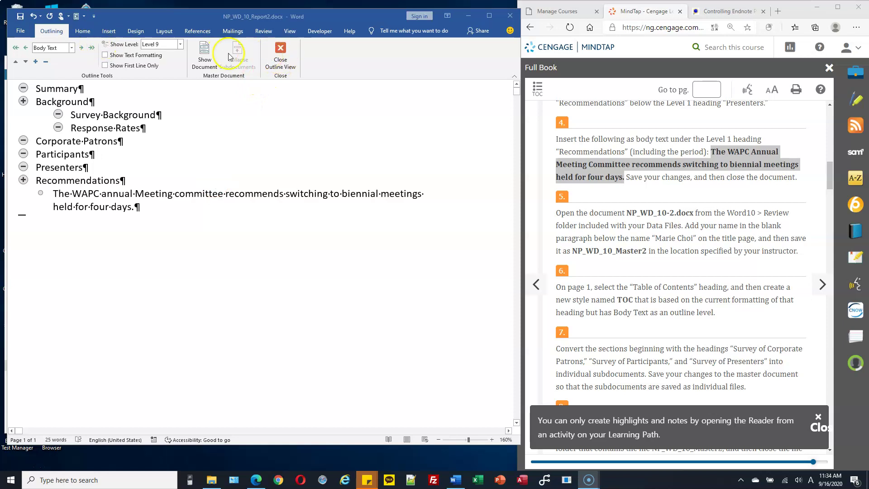
Step: Close Outline view and remove the yellow highlighting from all of the report's text
left_click(280, 56)
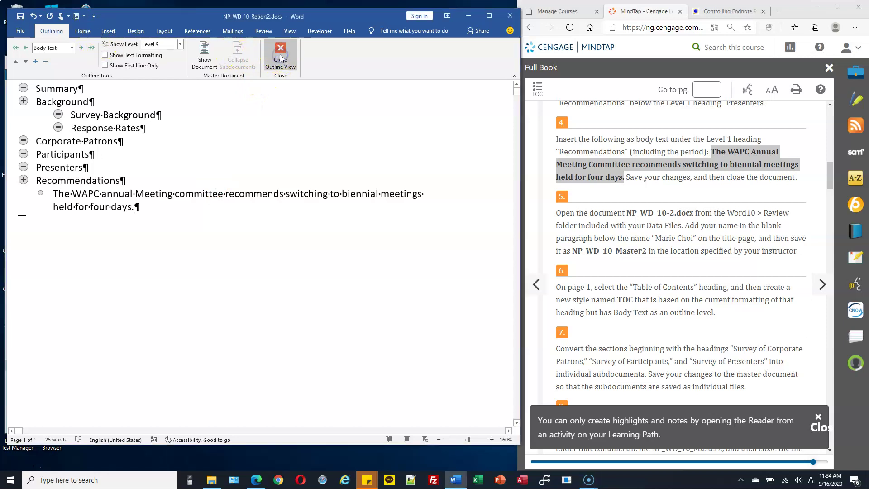
left_click(280, 55)
left_click(229, 227)
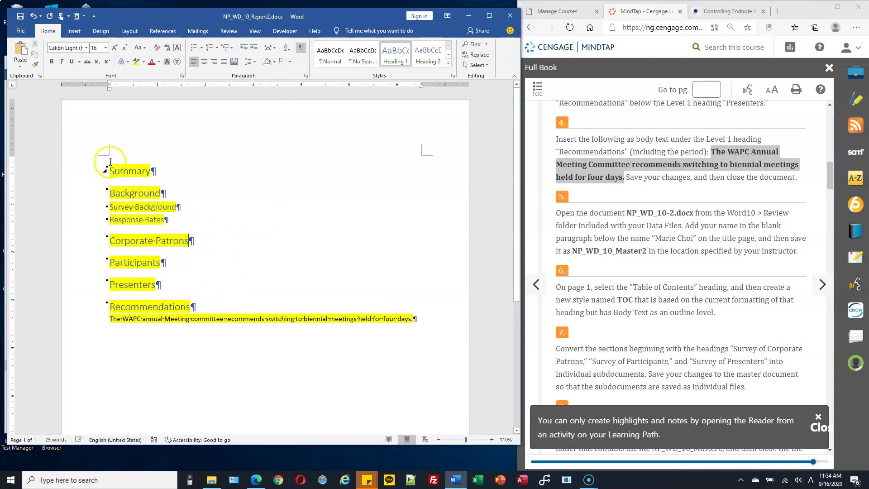
left_click_drag(82, 174, 87, 355)
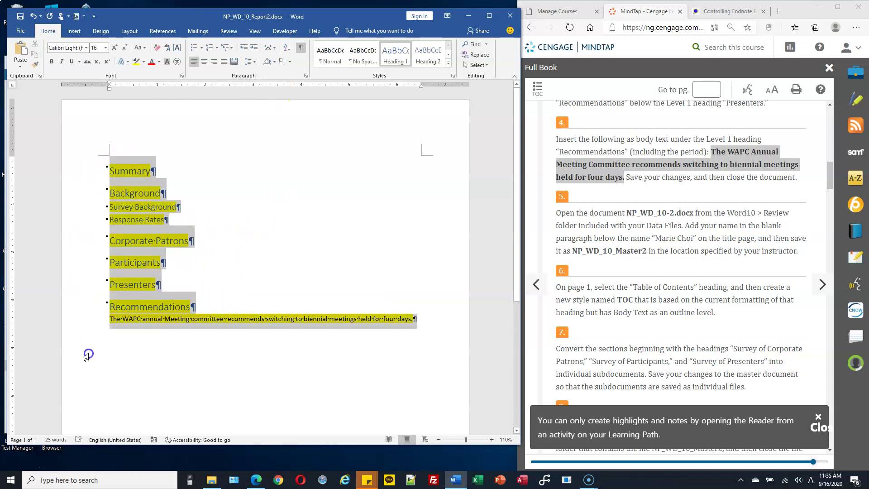
left_click(143, 62)
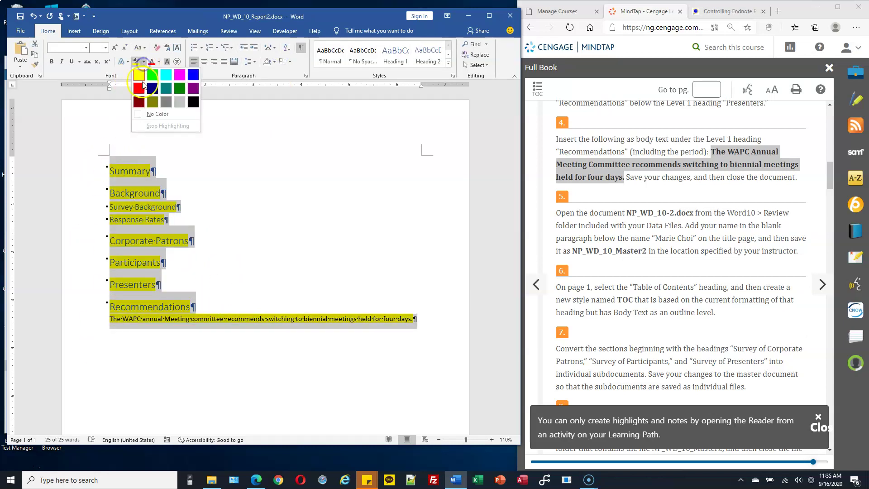
left_click(167, 115)
left_click(257, 186)
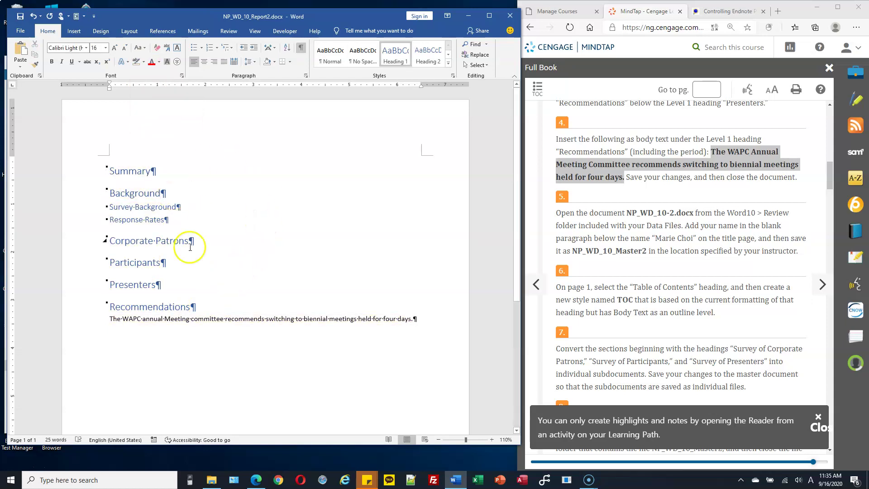
left_click(150, 172)
left_click(150, 210)
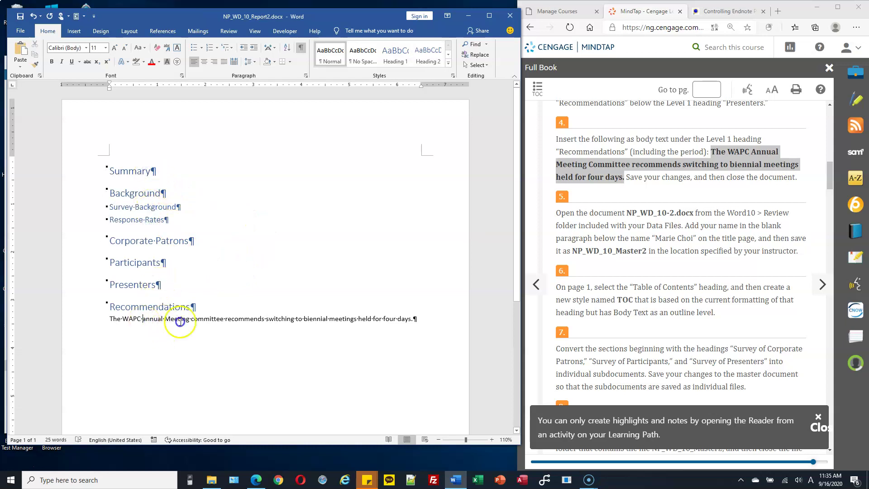
left_click_drag(160, 306, 139, 307)
left_click(208, 323)
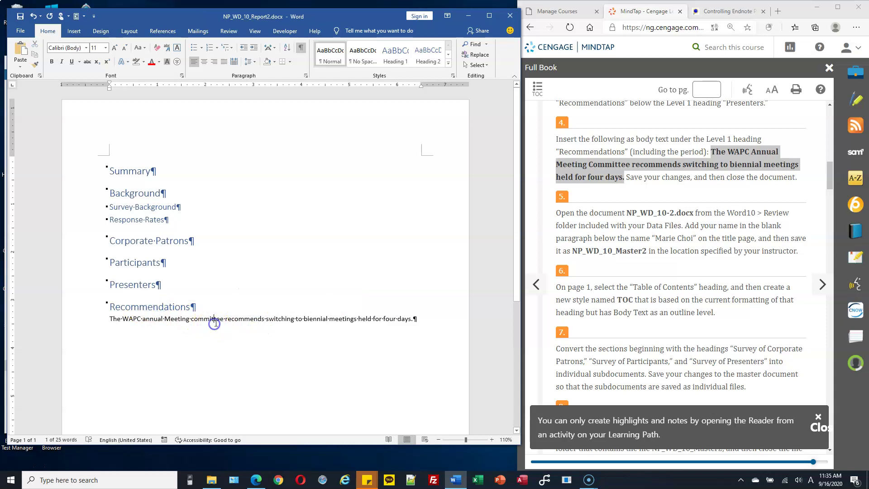
Step: Return the report to Outline view, and save and close NP_WD_10_Report2.docx
left_click(253, 32)
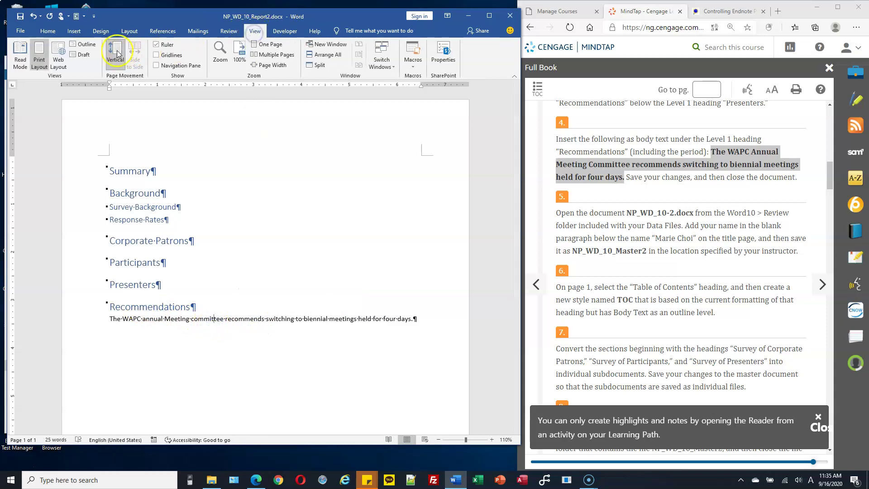
left_click(83, 49)
left_click(208, 216)
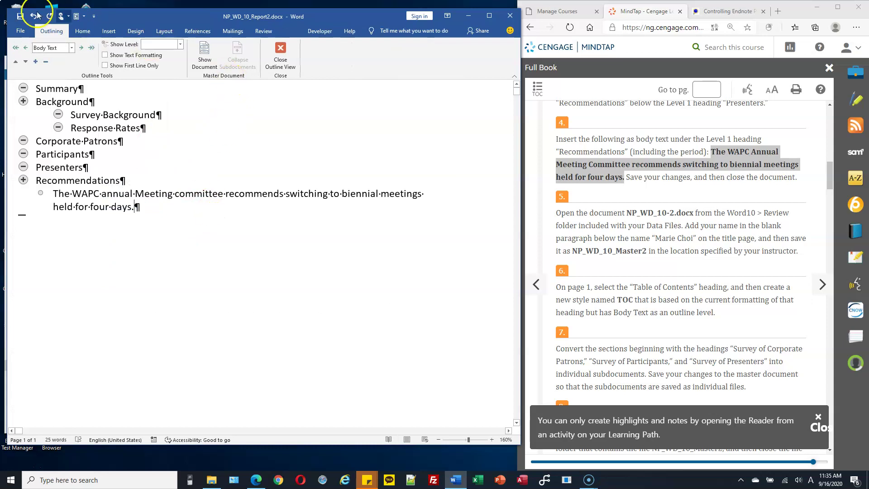
left_click(20, 17)
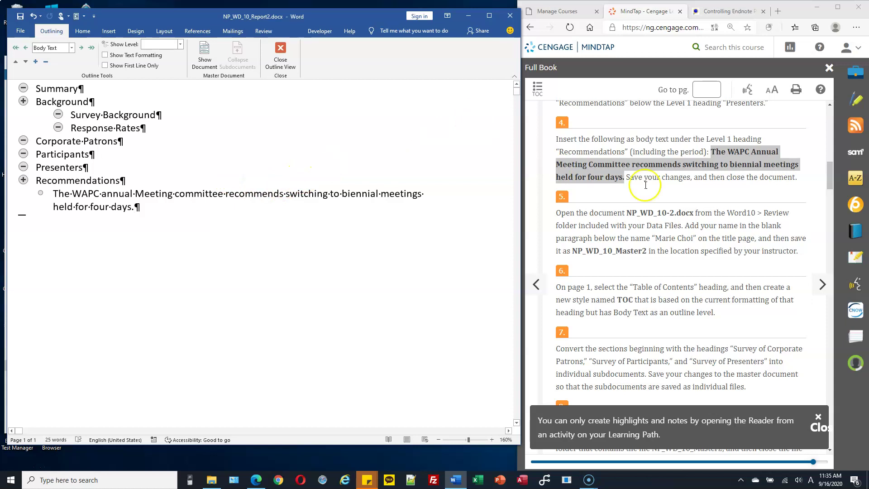
left_click(512, 20)
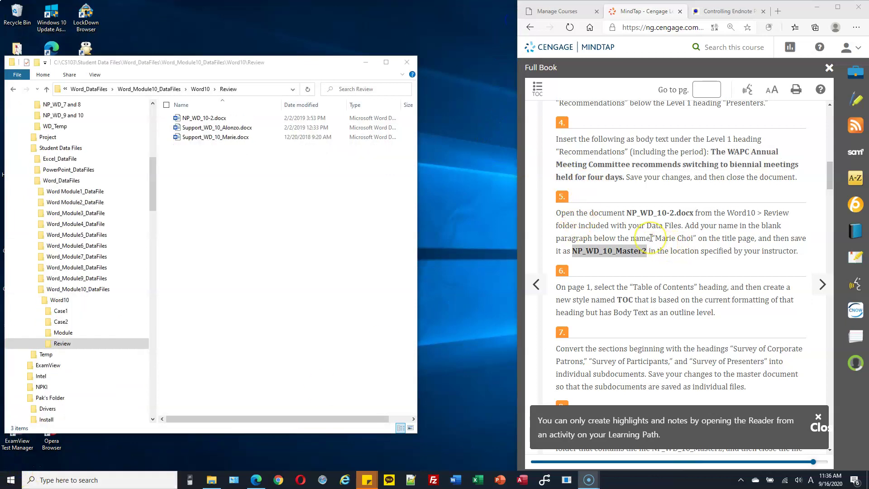
Step: Open NP_WD_10-2.docx from the Word10 Review folder and add your own name in the blank paragraph below the last committee member
scroll(651, 238, "down", 2)
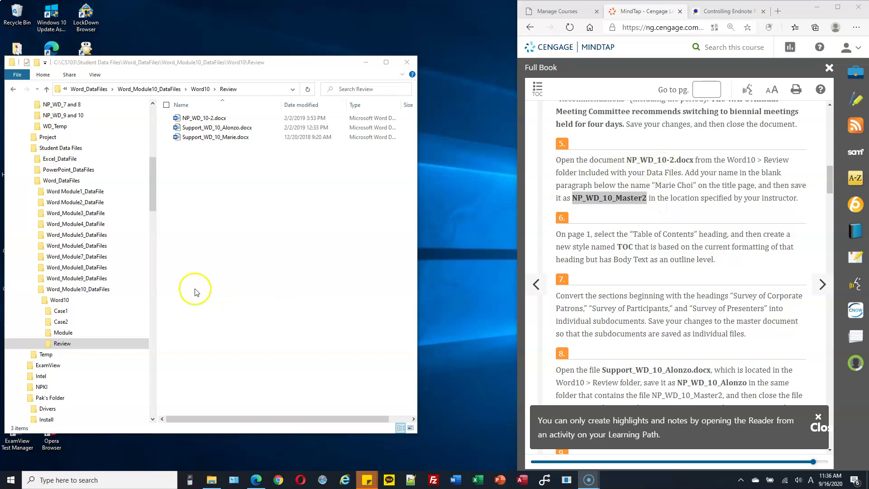
double_click(213, 119)
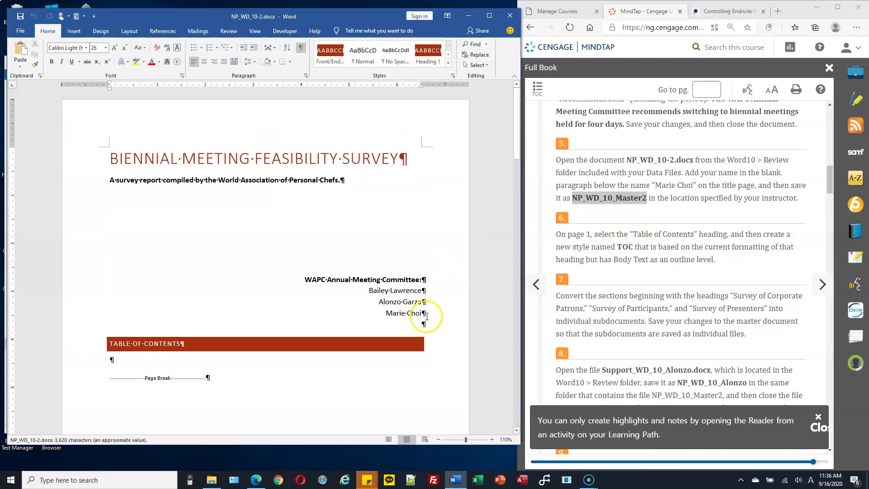
scroll(435, 323, "down", 1)
left_click(454, 329)
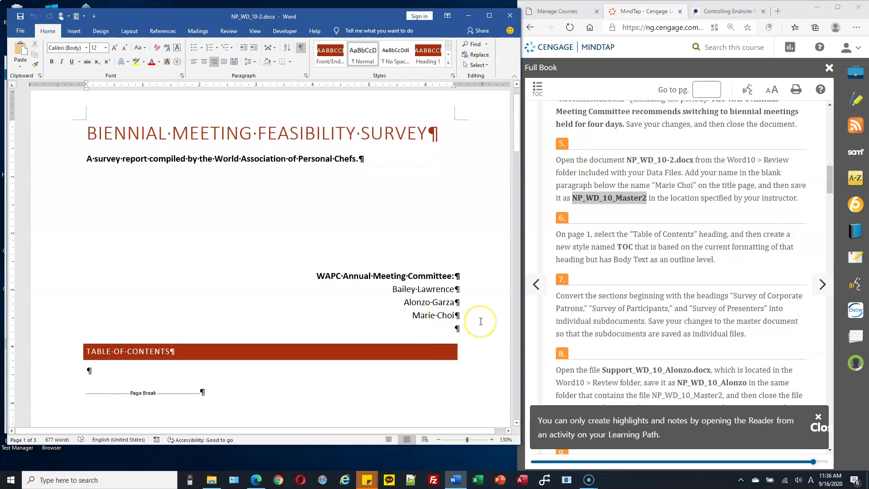
type("Sean Pak")
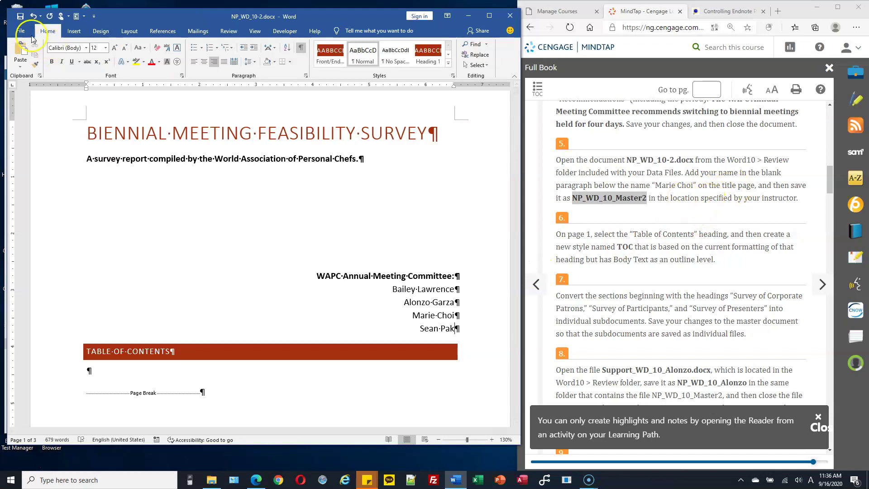
Step: Save the document as NP_WD_10_Master2 in the CS103 Homework folder
left_click(18, 32)
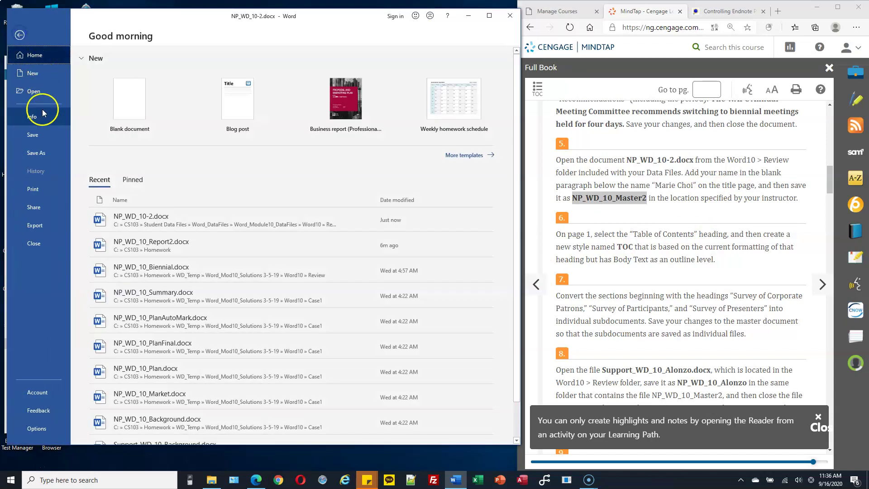
left_click(46, 154)
left_click(140, 175)
left_click(148, 166)
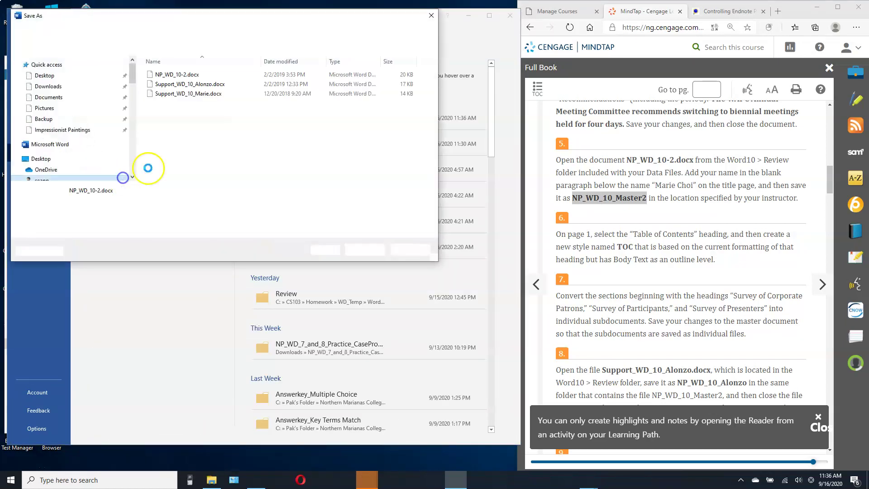
left_click_drag(130, 85, 129, 118)
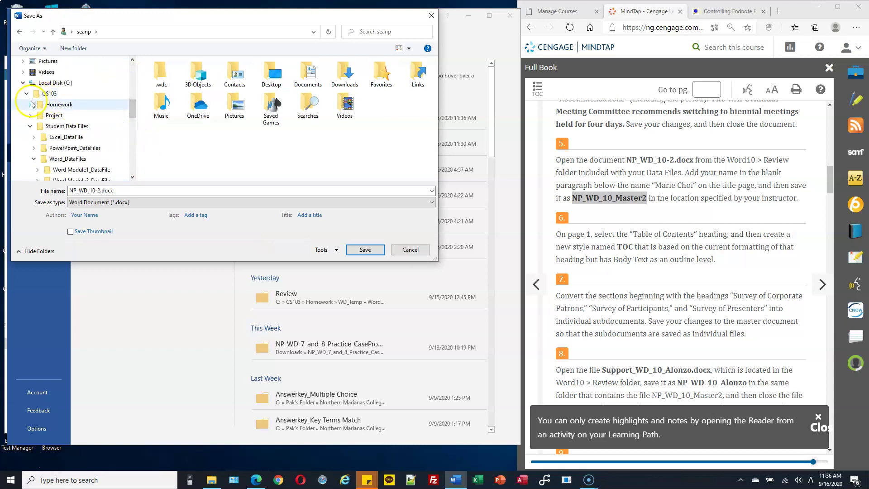
left_click(58, 104)
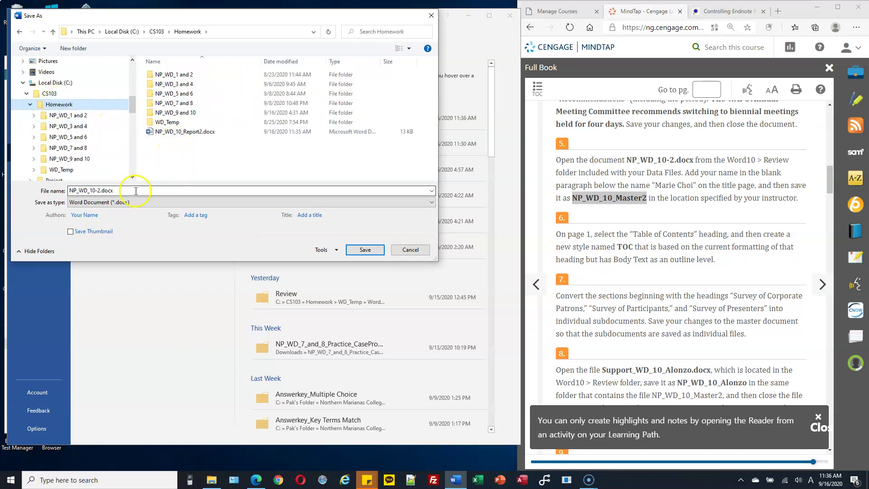
left_click(134, 191)
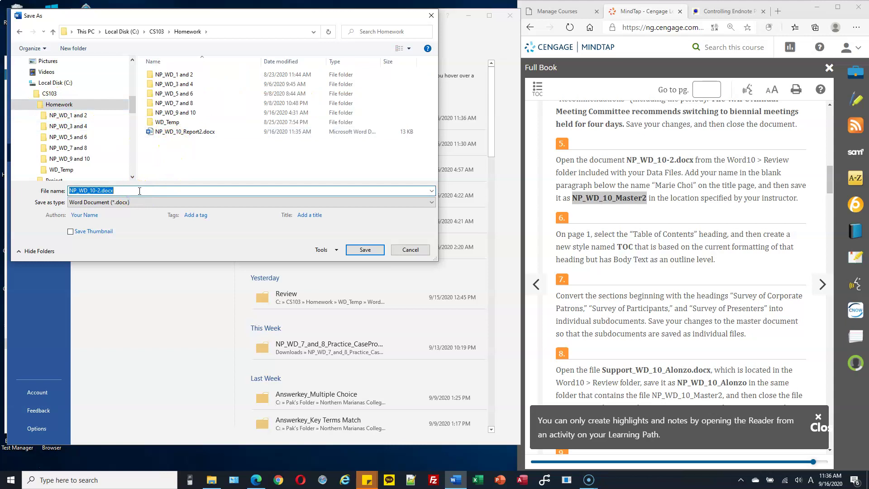
left_click(365, 250)
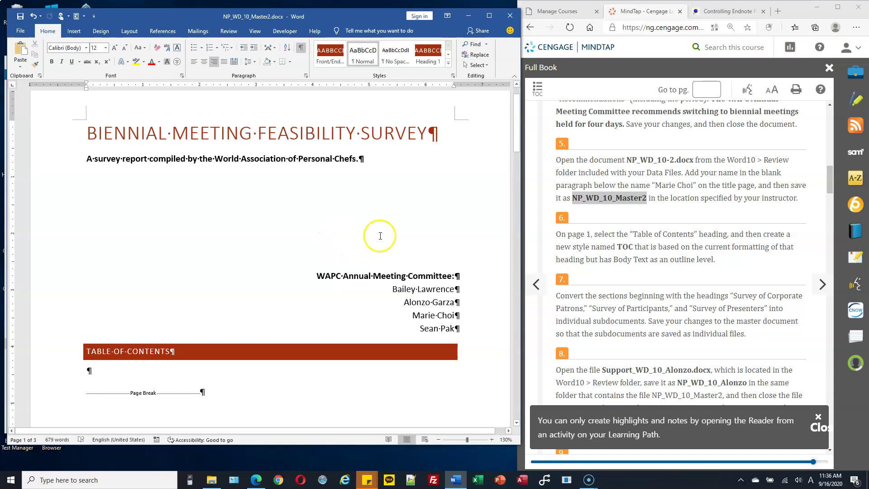
Step: Toggle the nonprinting formatting marks off and back on
left_click(304, 51)
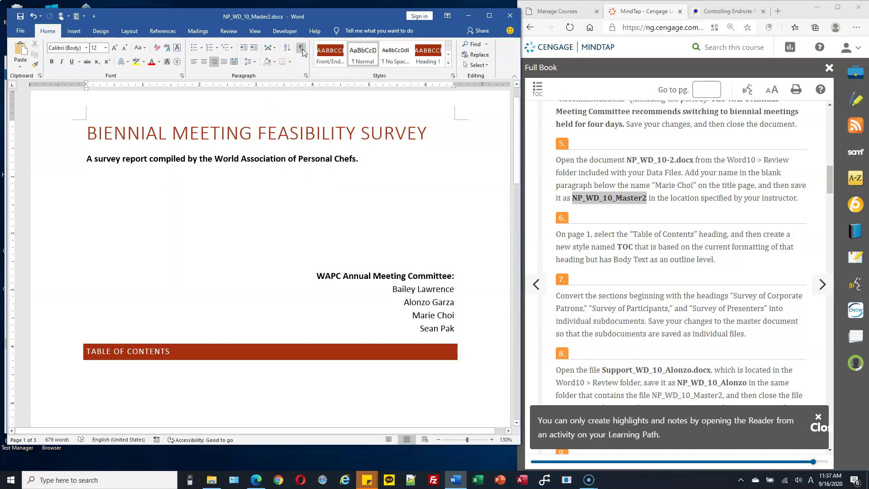
left_click(301, 49)
left_click(301, 50)
left_click(302, 50)
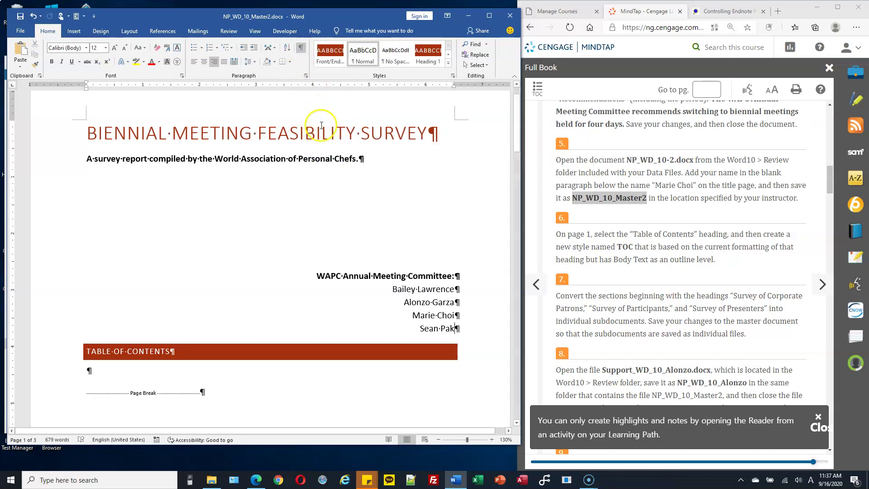
Step: Create a new style named TOC based on the formatting of the "Table of Contents" heading on page 1
left_click(663, 249)
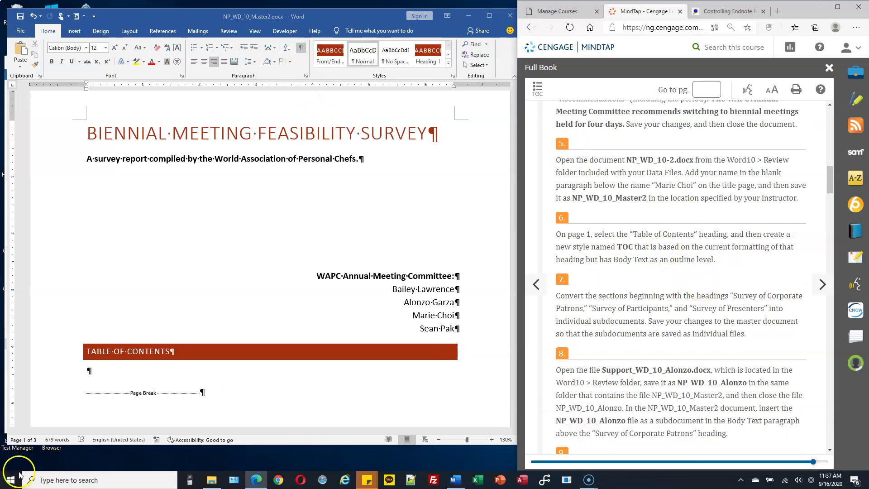
scroll(725, 252, "down", 3)
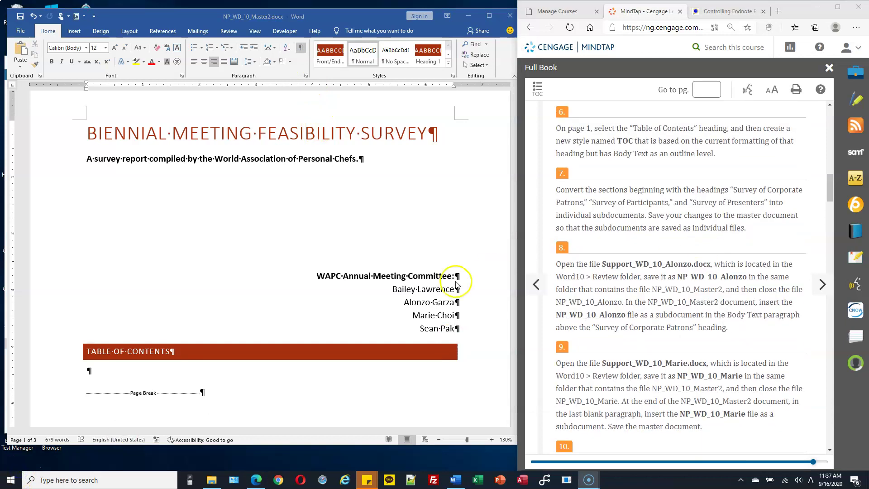
left_click(64, 356)
left_click(59, 356)
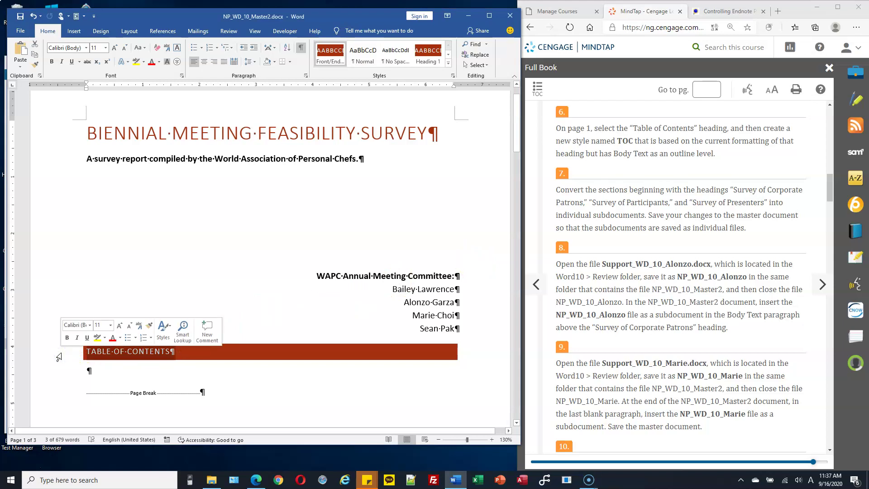
left_click(59, 357)
left_click(61, 355)
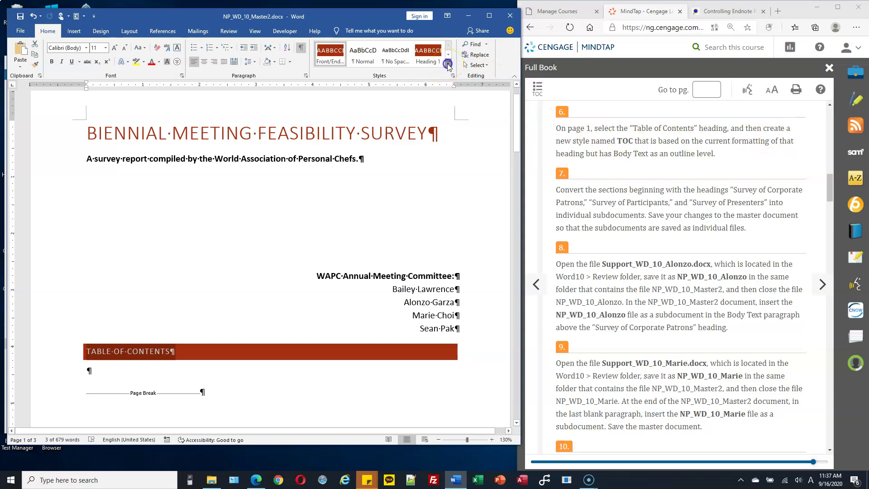
left_click(448, 66)
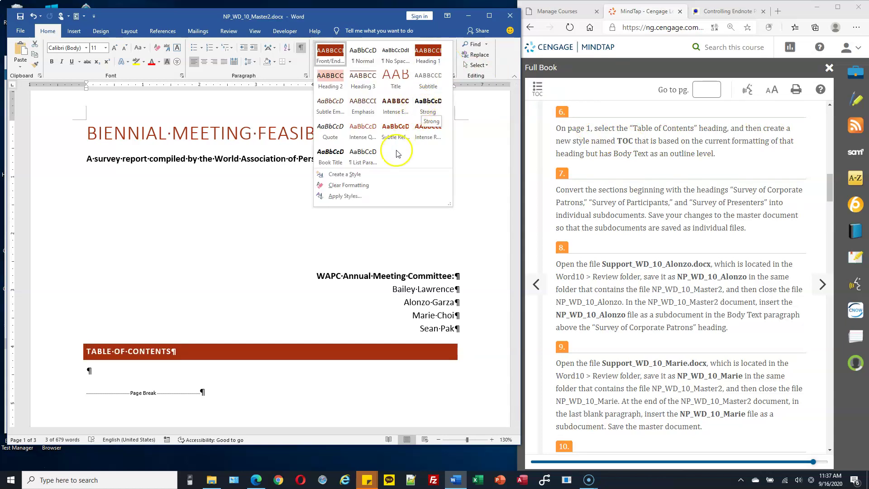
left_click(355, 179)
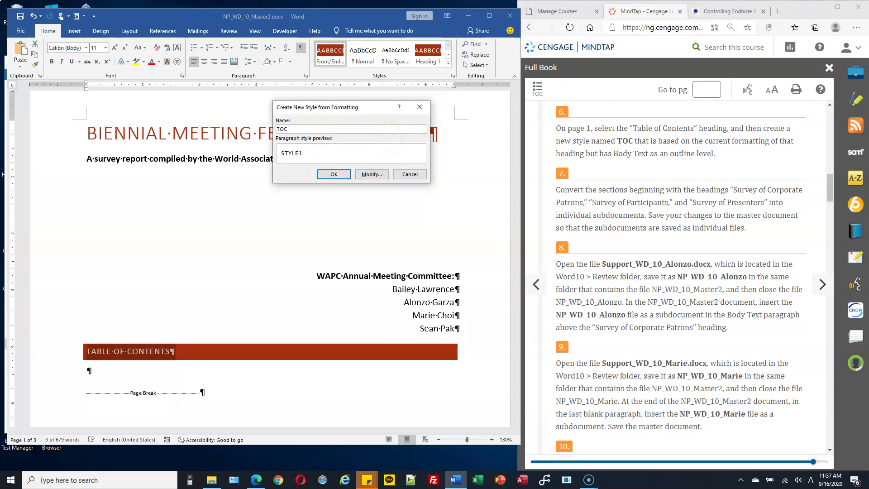
left_click(372, 175)
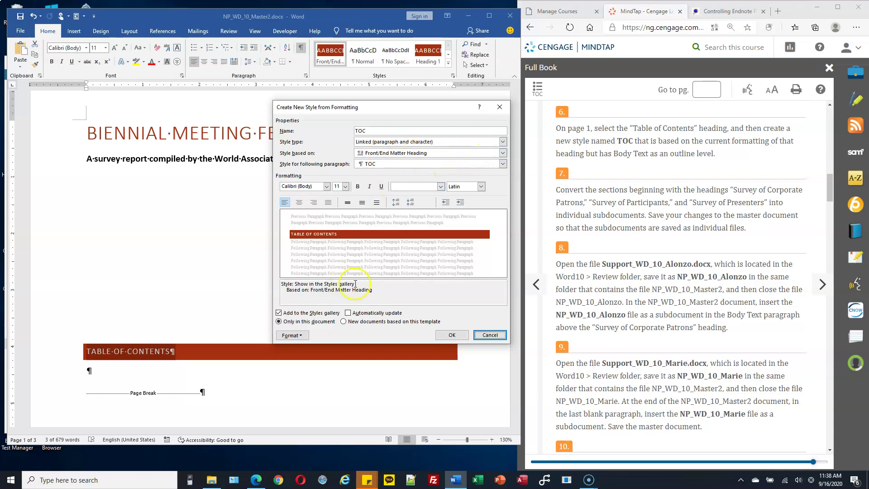
left_click(452, 334)
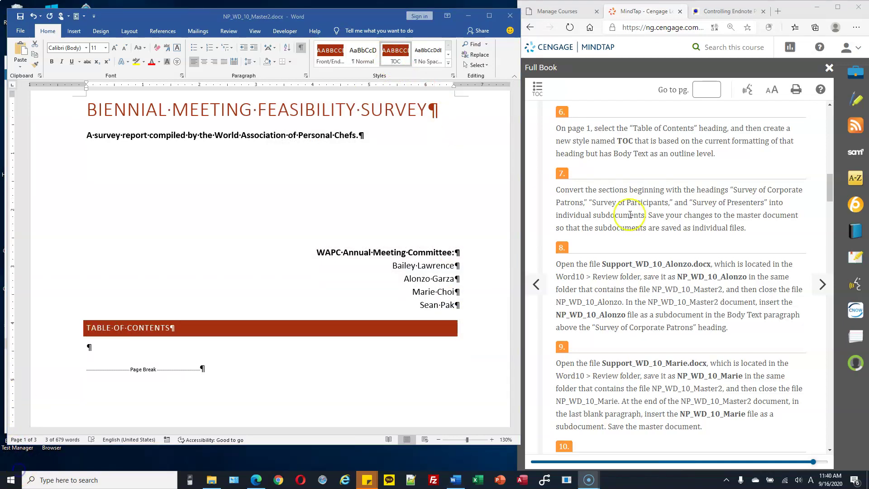
Step: Switch the master document to Outline view and show only the Level 1 headings
scroll(629, 204, "down", 1)
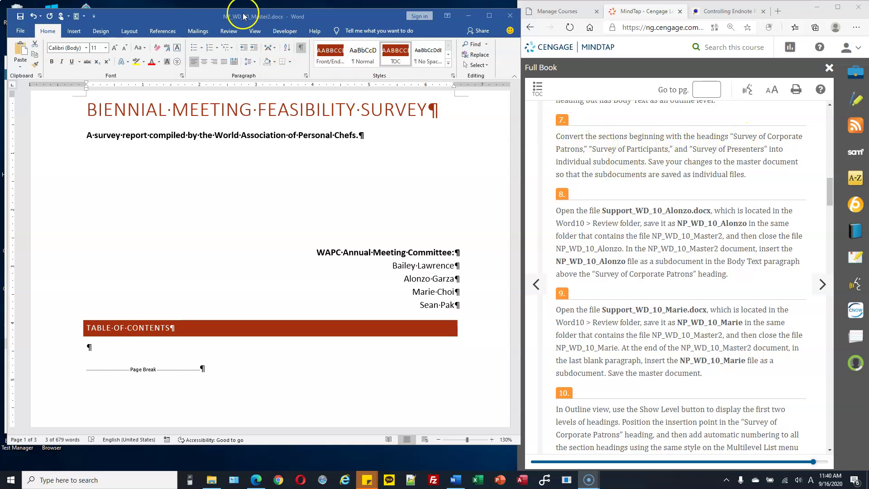
left_click(255, 36)
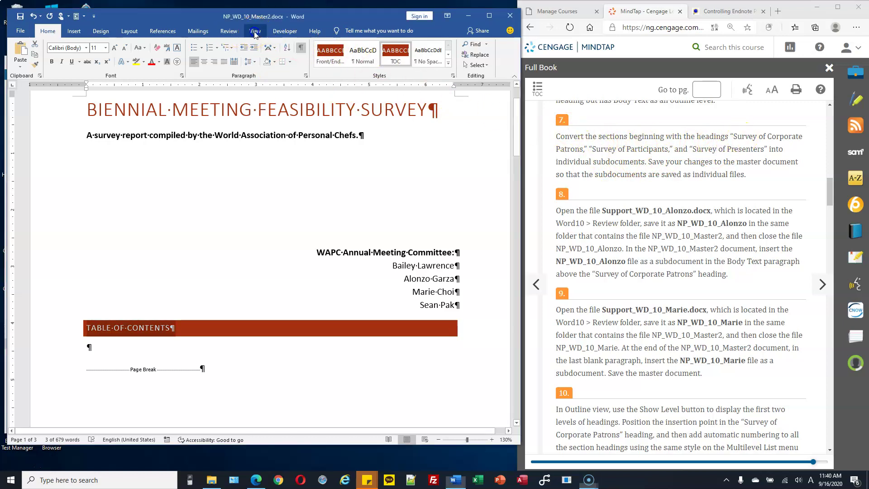
left_click(255, 35)
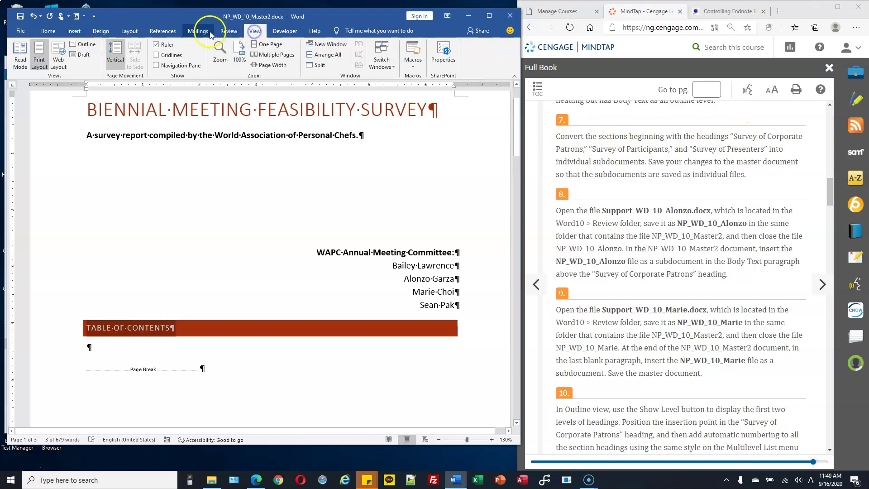
left_click(87, 47)
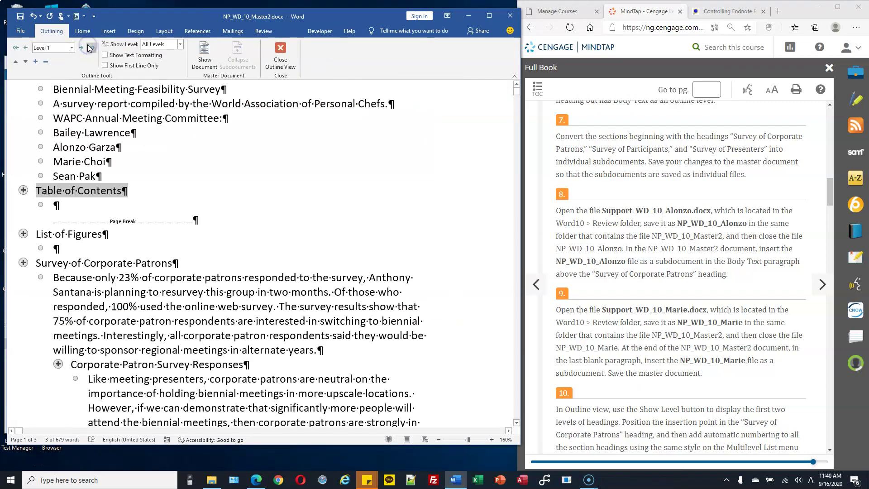
left_click(179, 44)
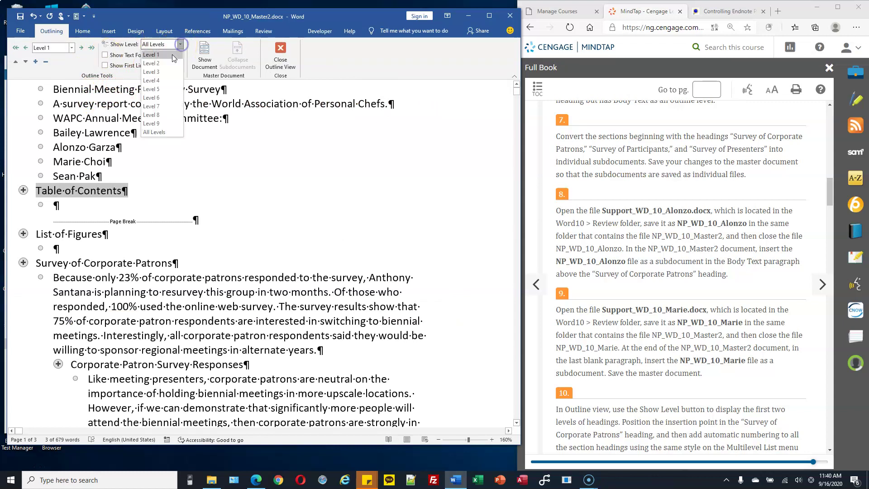
left_click(163, 56)
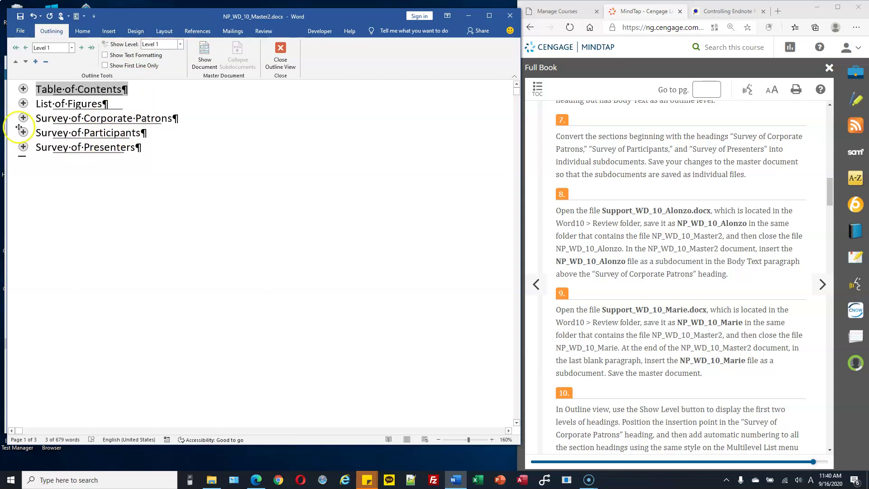
Step: Convert the Survey of Corporate Patrons, Survey of Participants and Survey of Presenters sections into subdocuments, and collapse them, saving the master document
left_click_drag(16, 121, 20, 147)
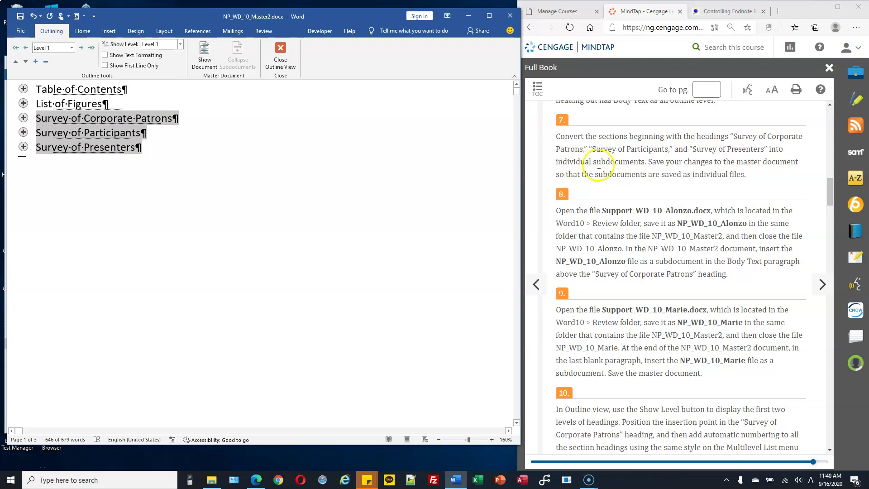
left_click(203, 63)
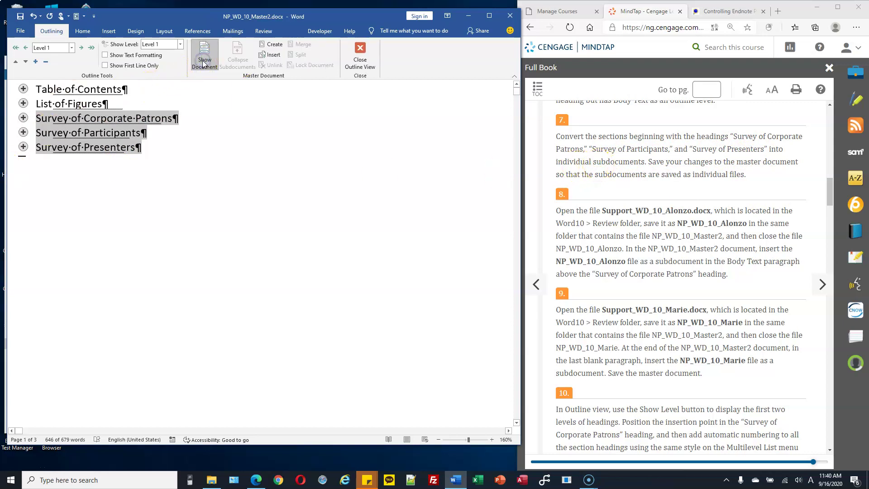
left_click(274, 44)
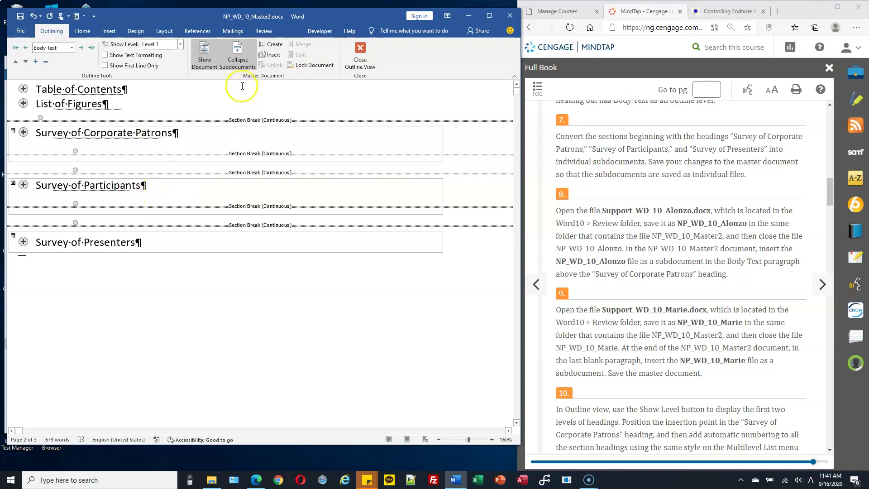
left_click(240, 57)
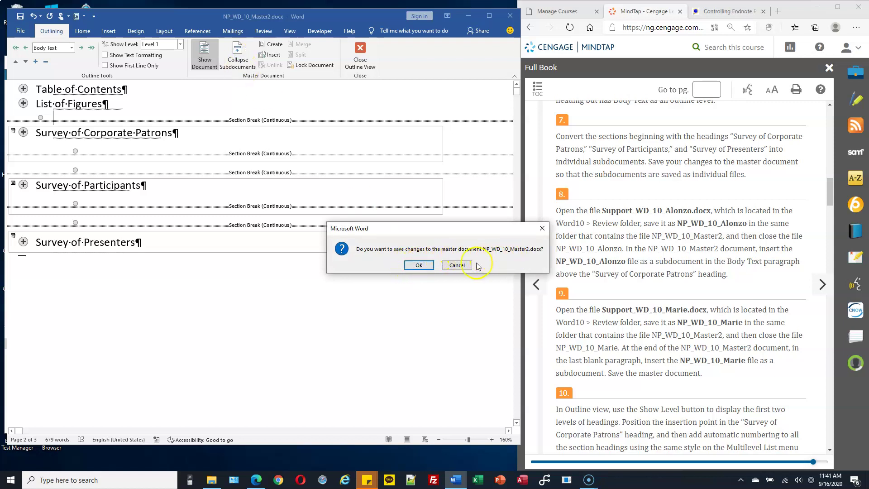
left_click(421, 266)
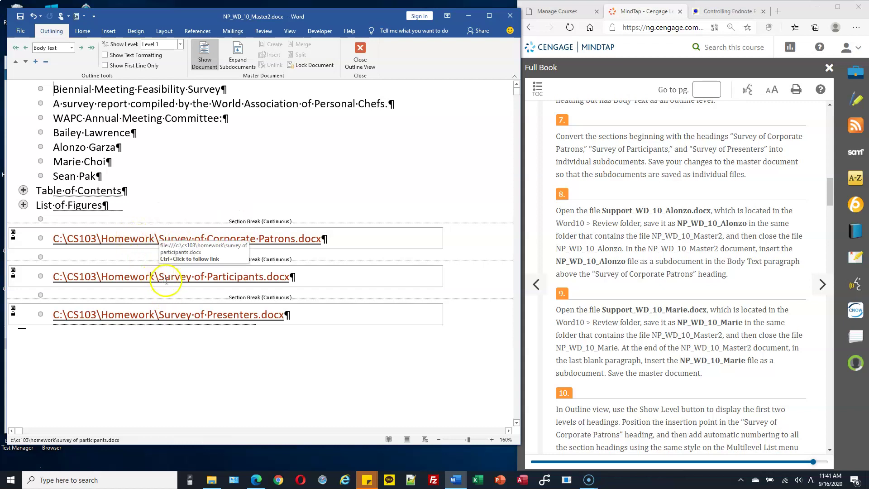
Step: Check the CS103 Homework folder for the individual files of the three survey subdocuments, and return to the master document
mouse_move(215, 486)
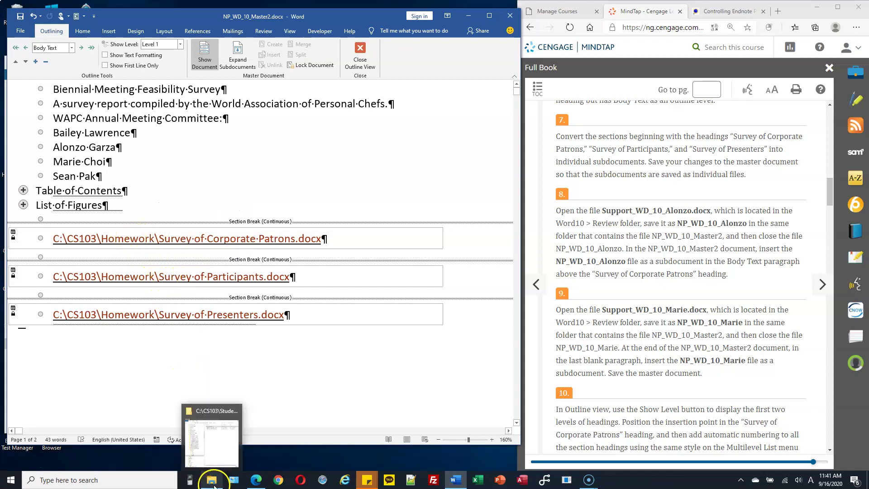
left_click(215, 485)
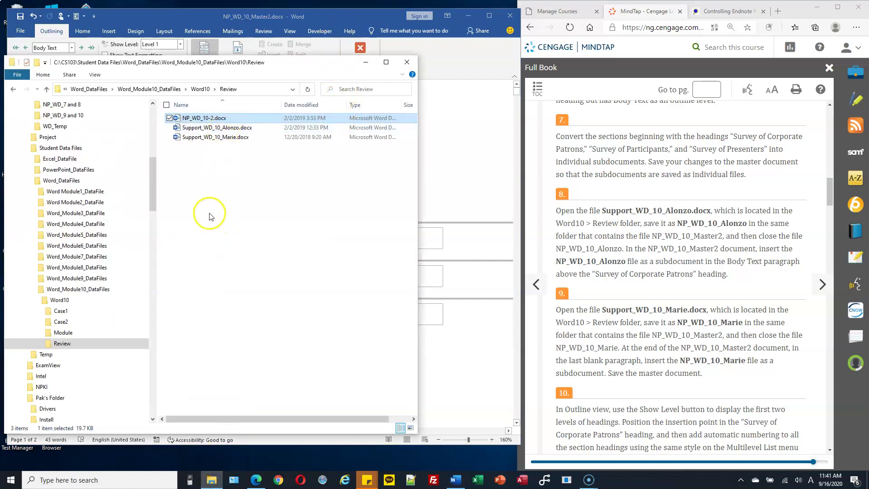
left_click_drag(151, 191, 151, 171)
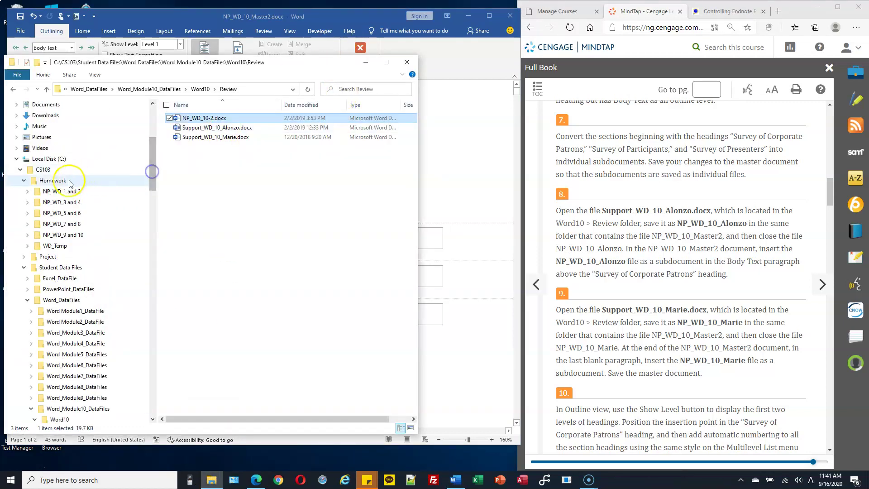
left_click(145, 180)
left_click_drag(246, 237, 214, 195)
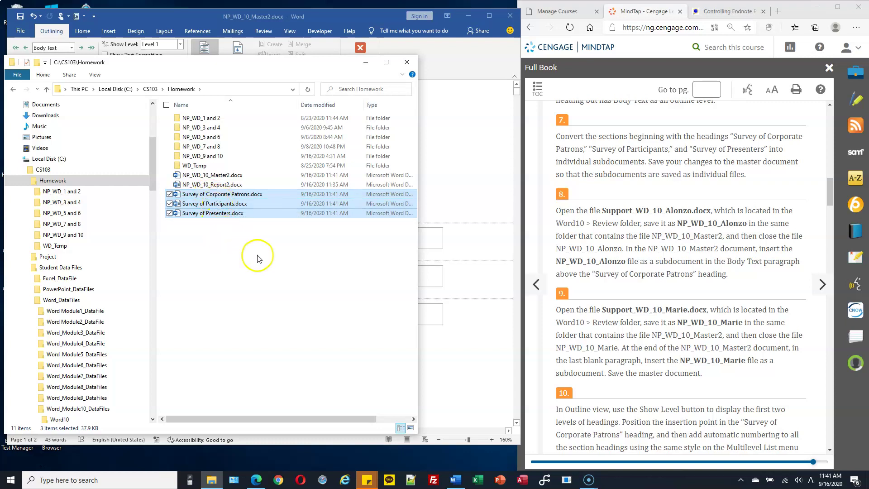
left_click(383, 23)
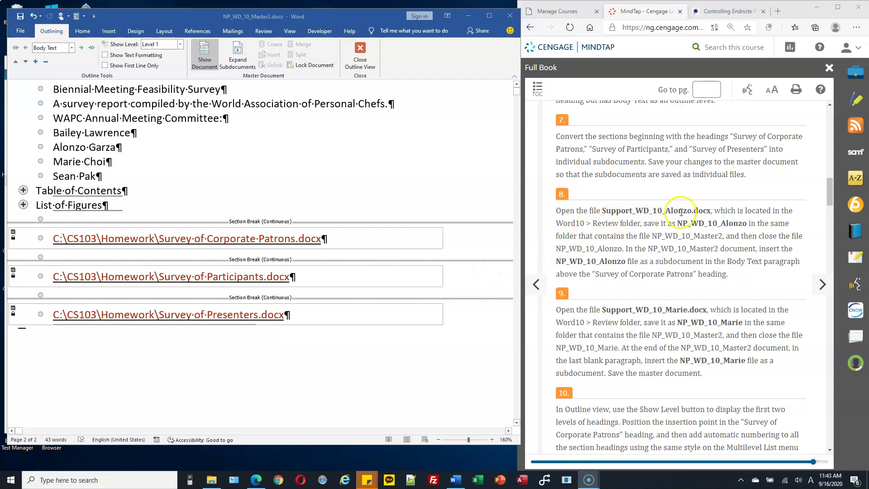
Step: Copy Support_WD_10_Alonzo.docx from the Word10 Review folder into the CS103 Homework folder
left_click(211, 484)
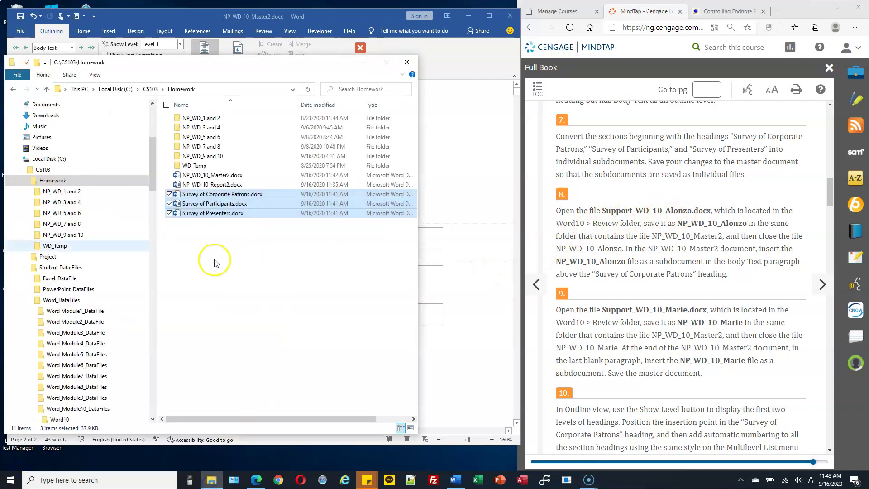
scroll(97, 290, "down", 3)
left_click(68, 376)
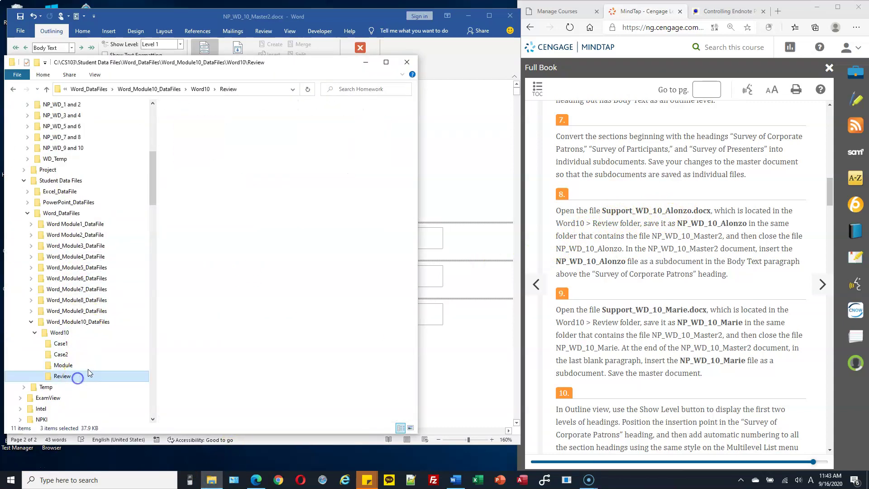
left_click(230, 129)
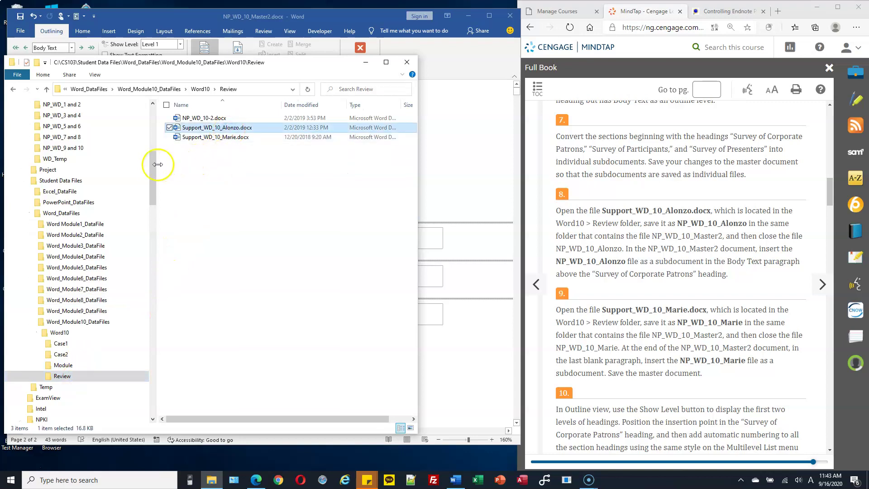
scroll(151, 156, "up", 4)
left_click(64, 237)
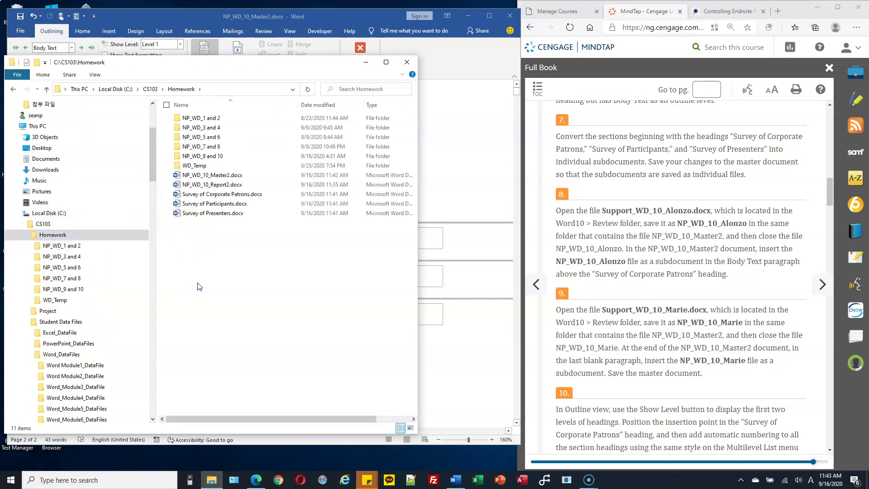
key("ctrl+v")
Step: Open the Homework copy of Support_WD_10_Alonzo.docx, read through its contents to the end, and close it
left_click(231, 195)
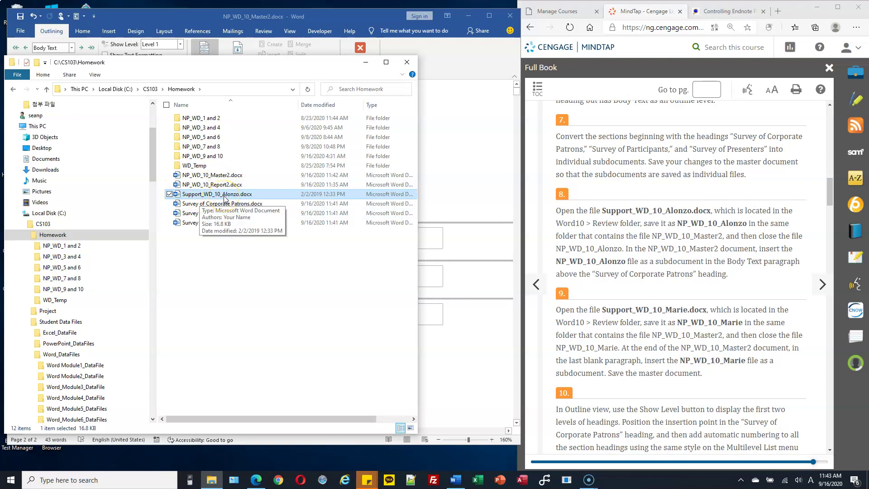
left_click(224, 196)
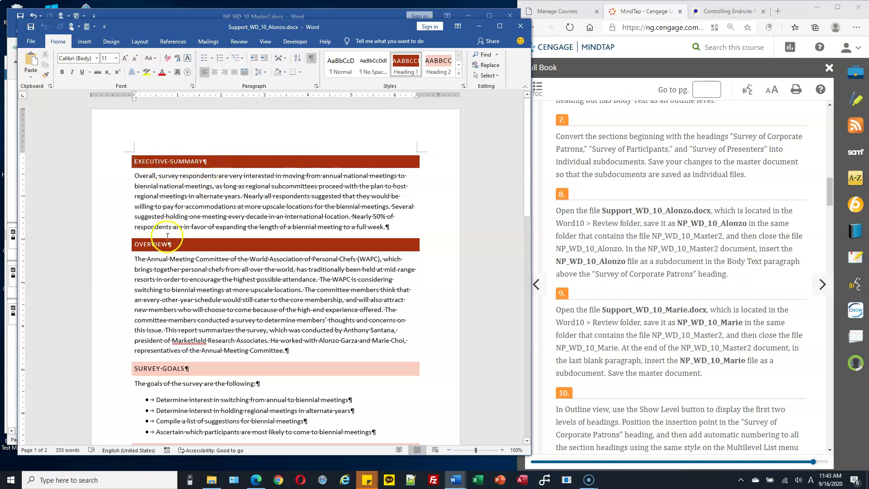
scroll(167, 236, "down", 15)
scroll(271, 203, "down", 8)
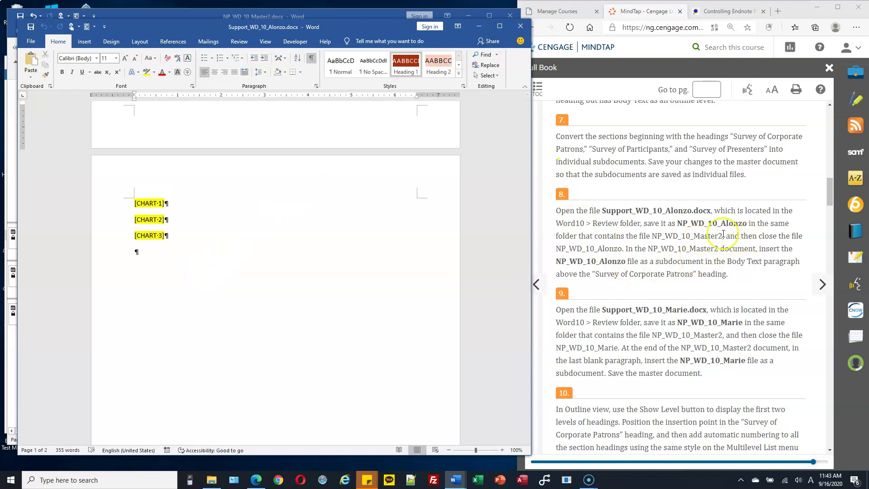
left_click(522, 26)
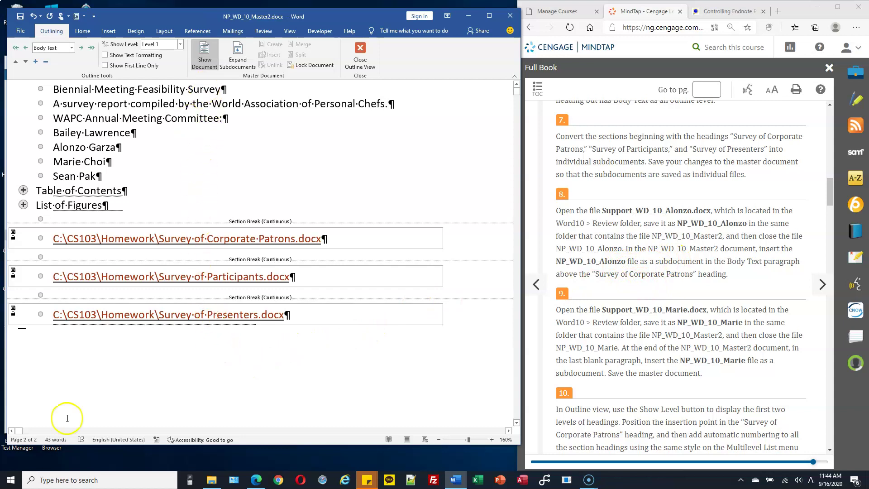
Step: Expand the subdocuments and insert Support_WD_10_Alonzo.docx as a subdocument in the blank body text paragraph above the Survey of Corporate Patrons heading
left_click(266, 228)
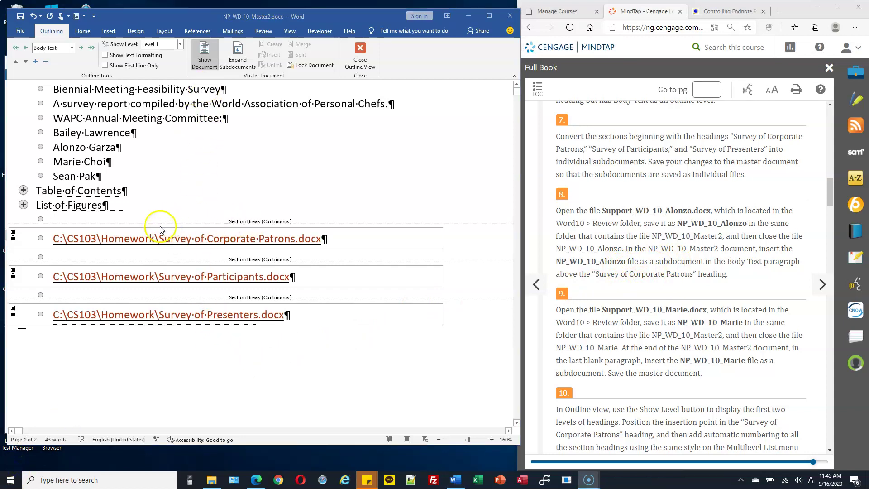
left_click(239, 56)
left_click(238, 56)
left_click(271, 59)
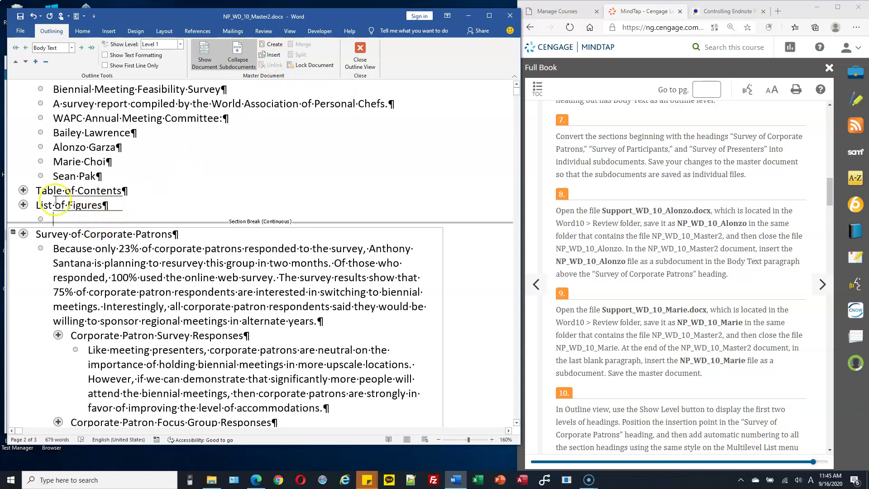
left_click(272, 55)
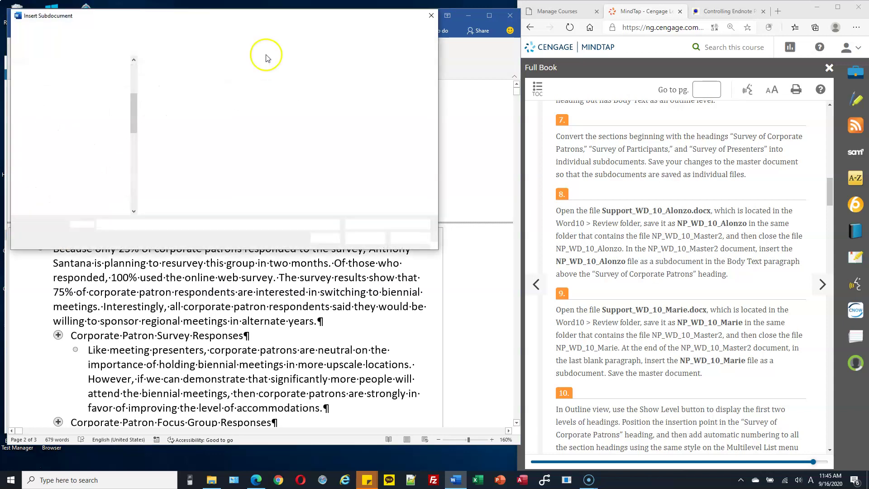
left_click(220, 150)
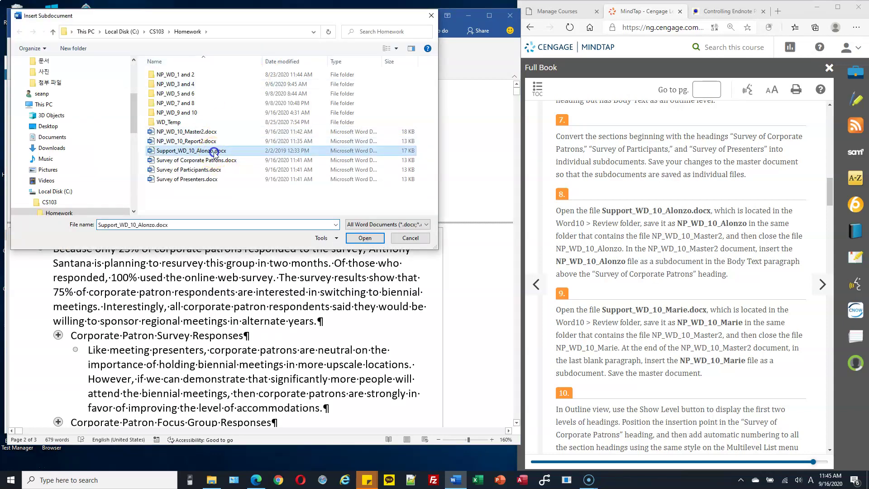
left_click(364, 238)
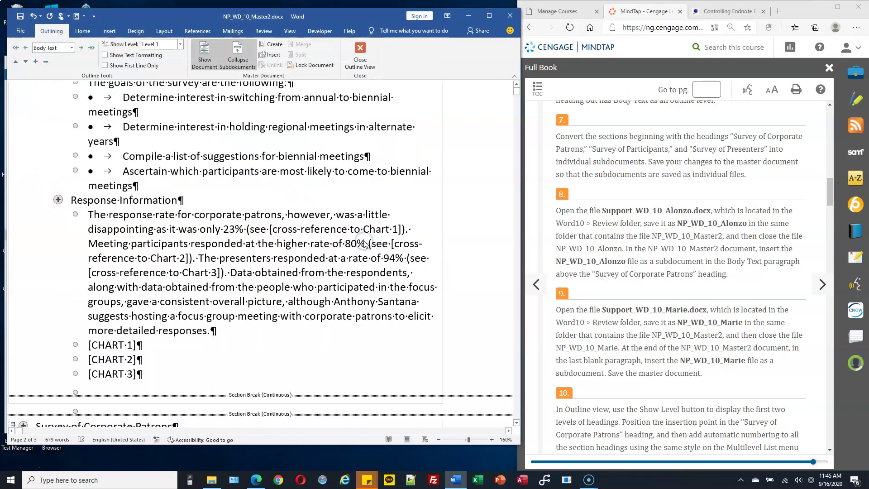
left_click(298, 202)
scroll(262, 202, "up", 12)
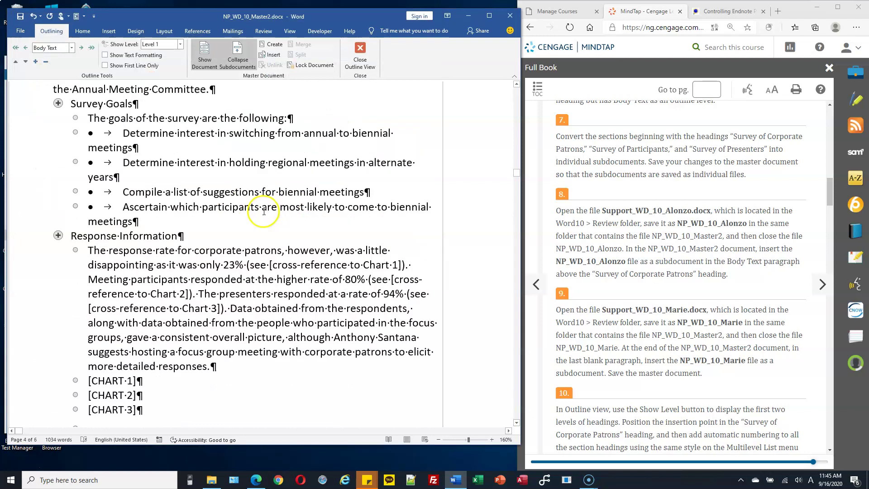
left_click(58, 203)
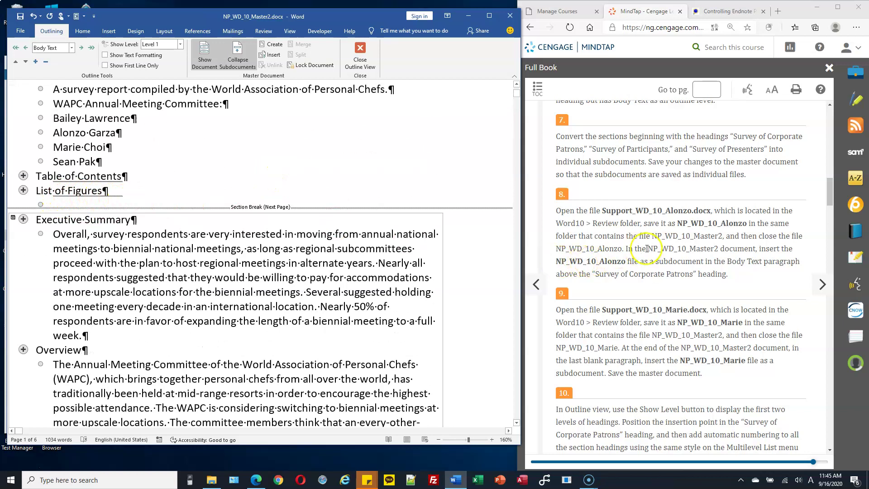
Step: Copy Support_WD_10_Marie.docx from the Word10 Review folder into the CS103 Homework folder
scroll(648, 262, "down", 2)
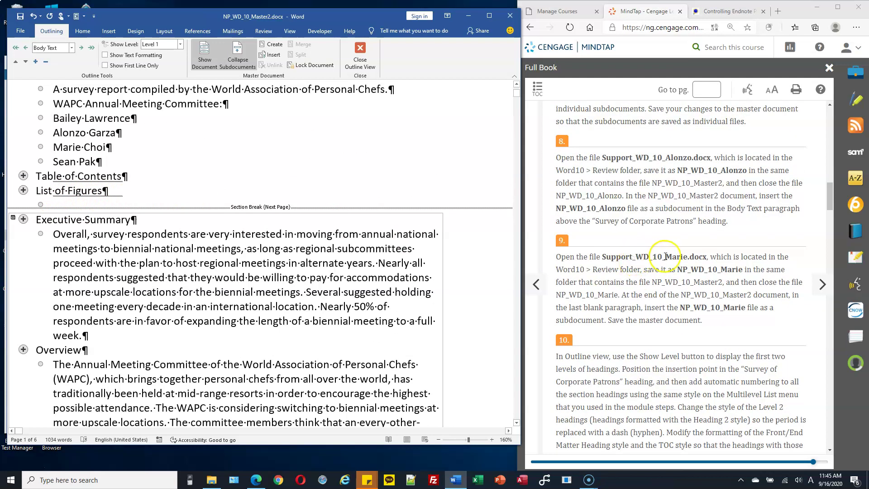
scroll(674, 257, "down", 2)
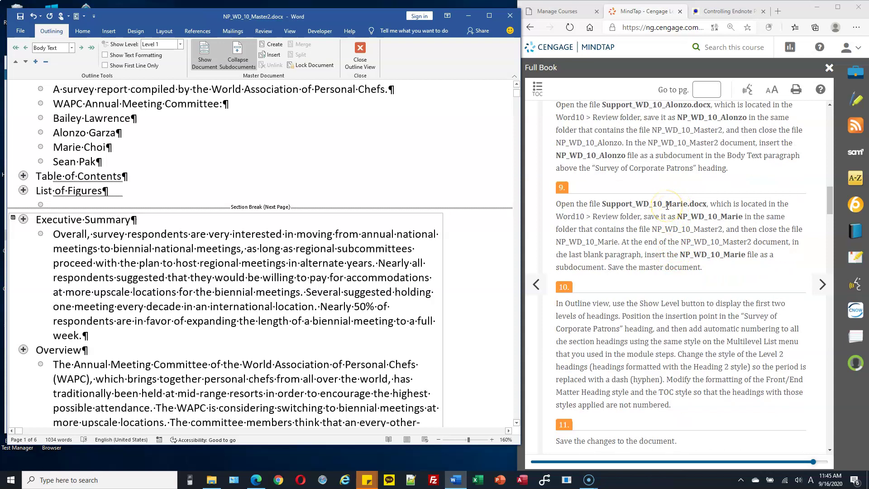
left_click(211, 480)
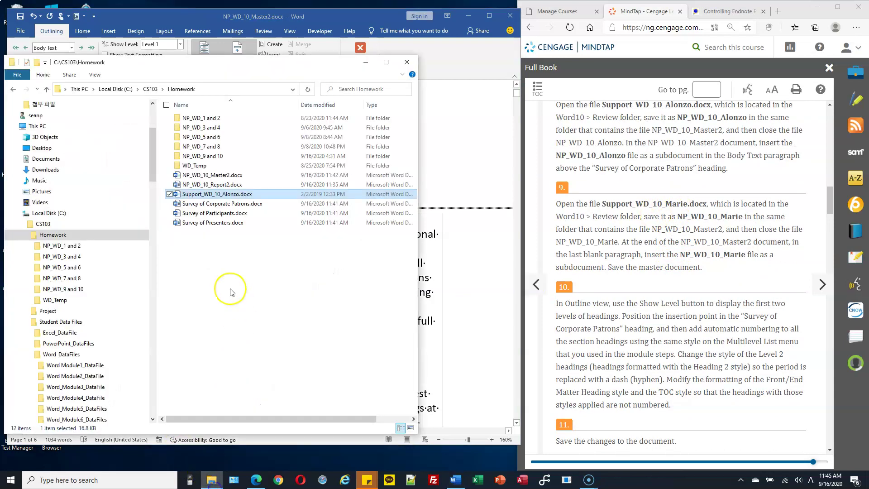
scroll(99, 335, "down", 2)
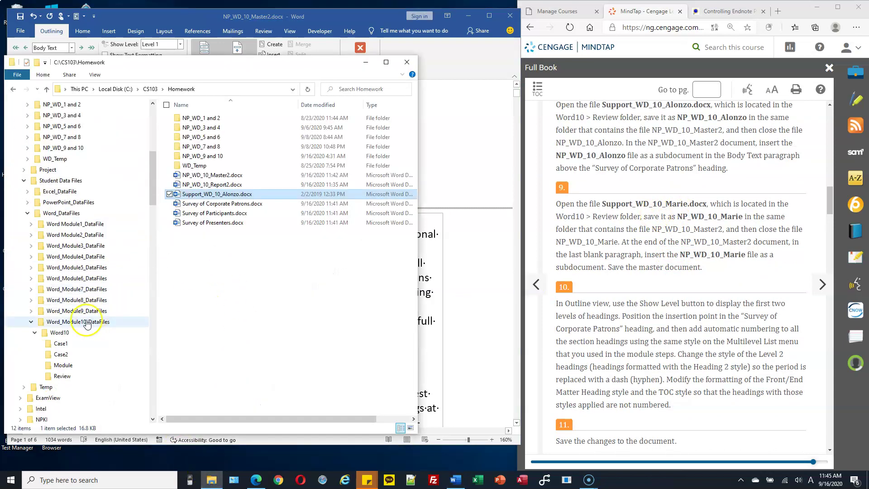
left_click(75, 379)
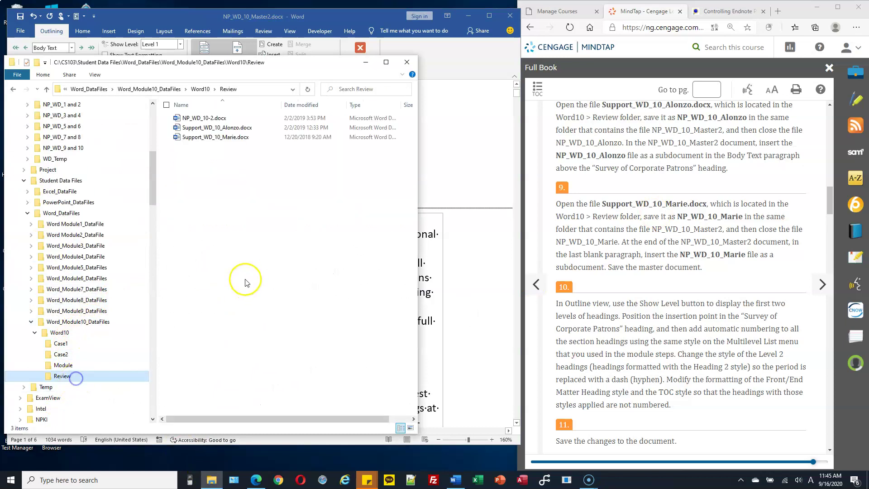
left_click(228, 141)
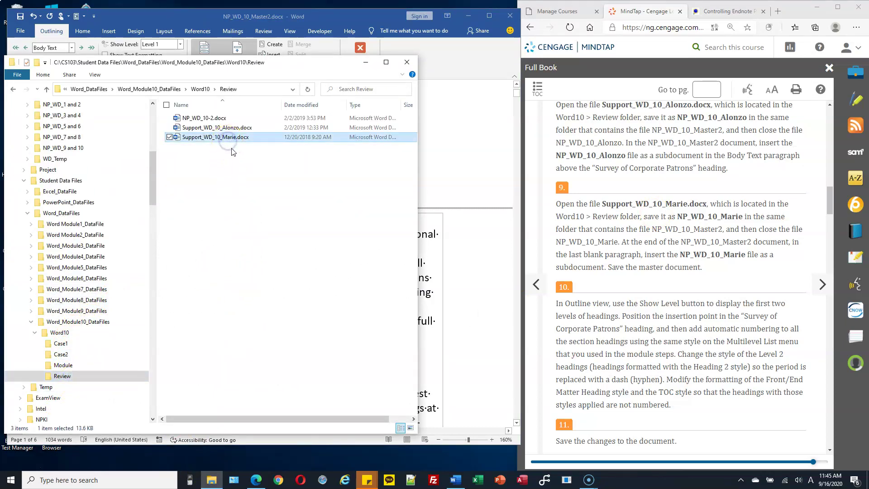
left_click_drag(151, 174, 153, 139)
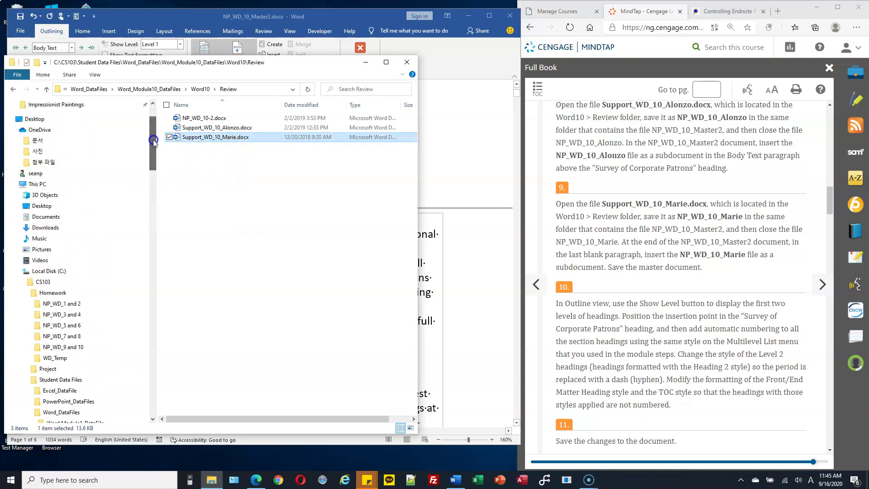
left_click(64, 292)
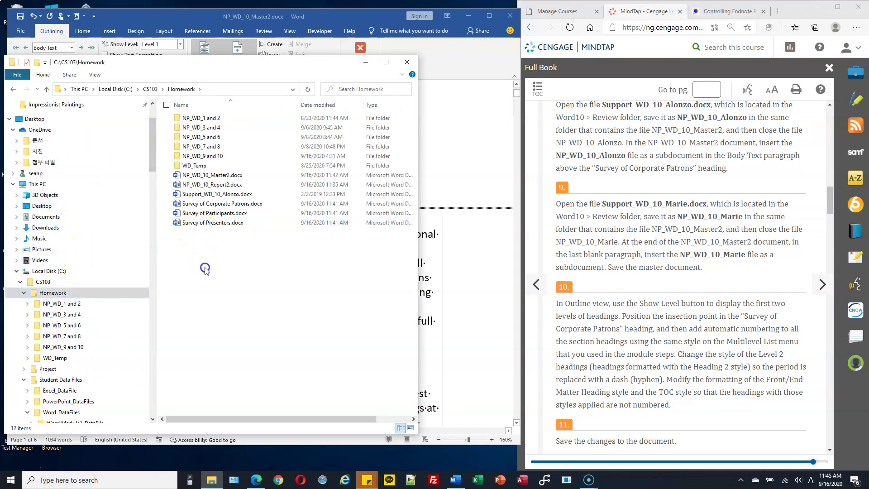
key("ctrl+v")
key("ctrl+v")
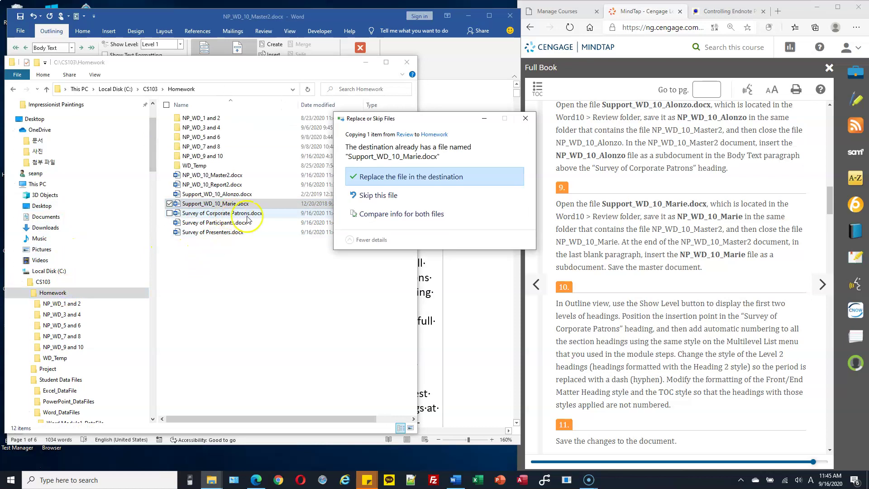
left_click(525, 118)
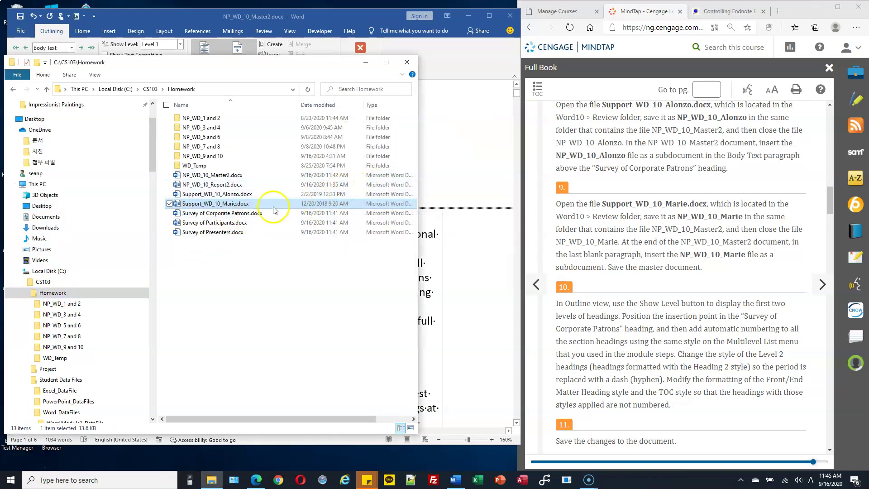
Step: Open the Homework copy of Support_WD_10_Marie.docx, read through its contents, and close it
double_click(233, 205)
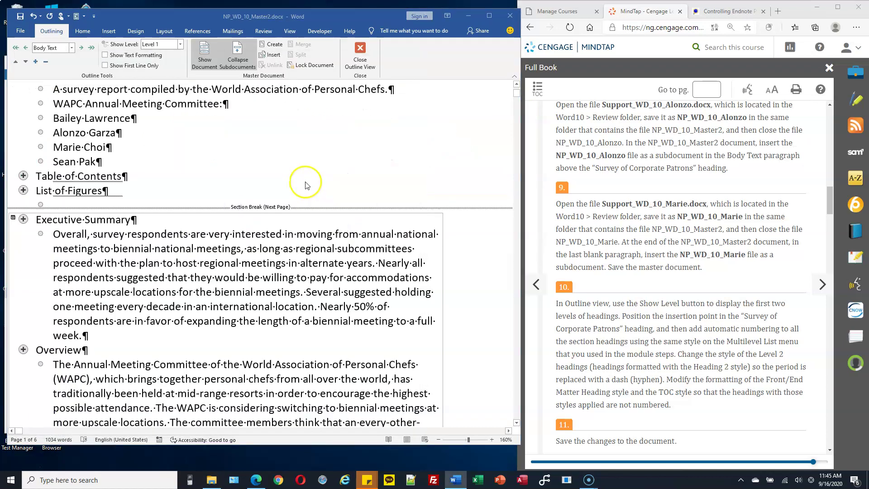
scroll(295, 195, "down", 3)
scroll(217, 226, "up", 3)
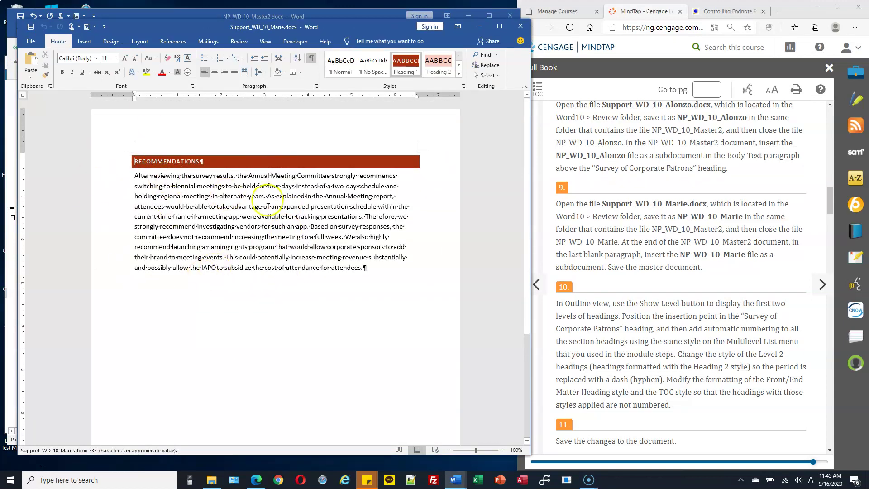
scroll(282, 192, "down", 2)
left_click(519, 26)
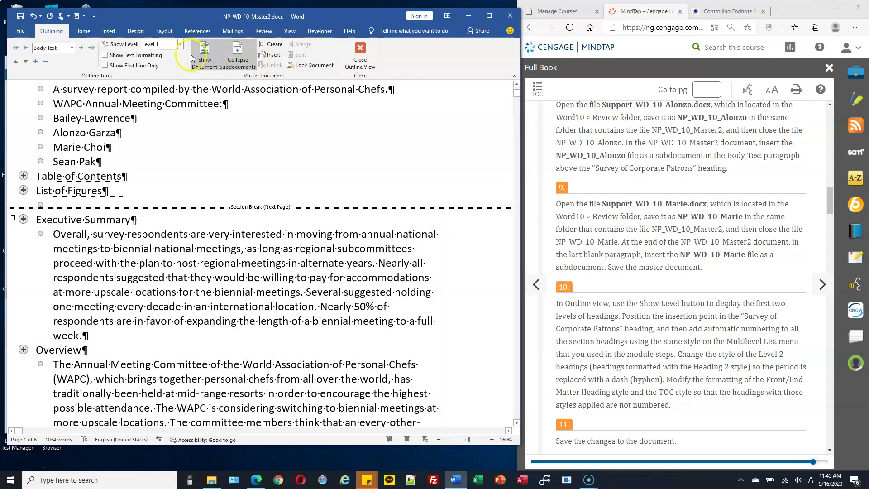
Step: Show only the Level 1 headings in the master document outline and read the assignment's next instructions
left_click(180, 42)
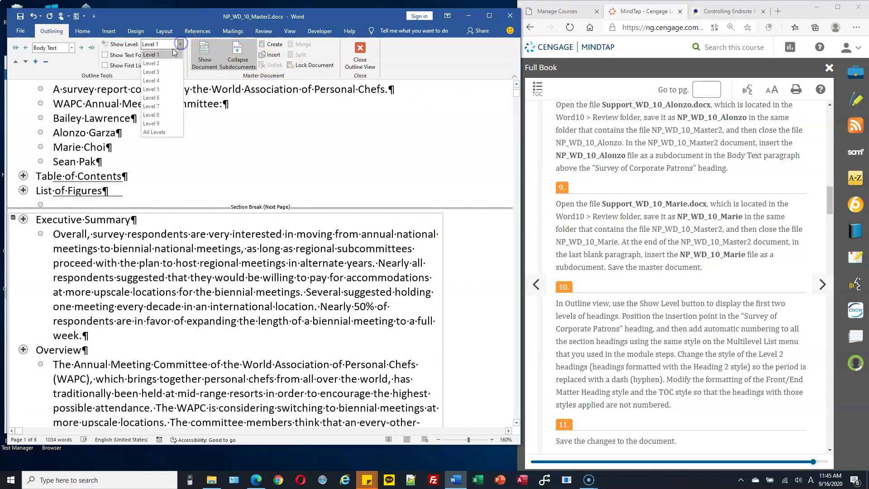
left_click(158, 55)
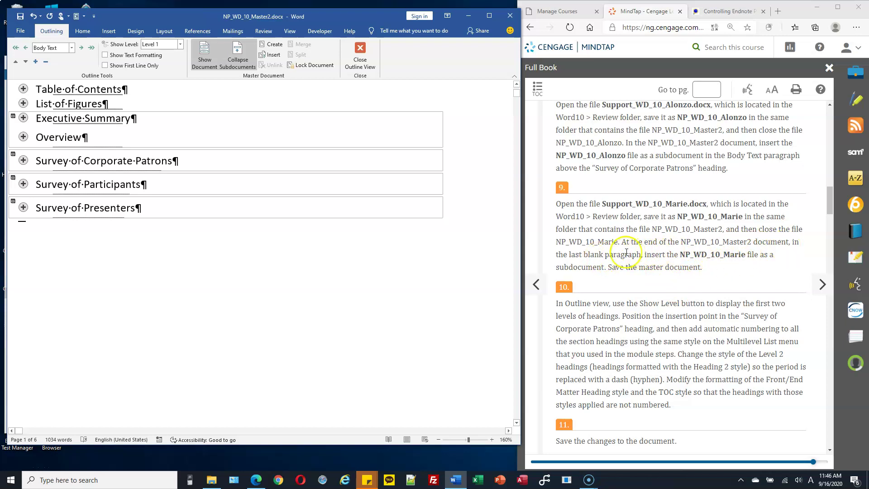
scroll(649, 254, "down", 1)
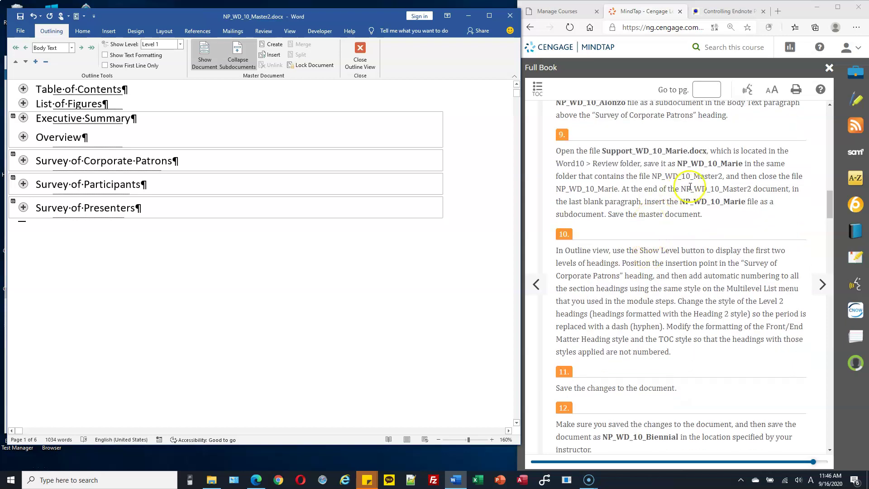
Step: Collapse the subdocuments, saving the changes to the NP_WD_10_Master2 master document, and expand them again
left_click(164, 209)
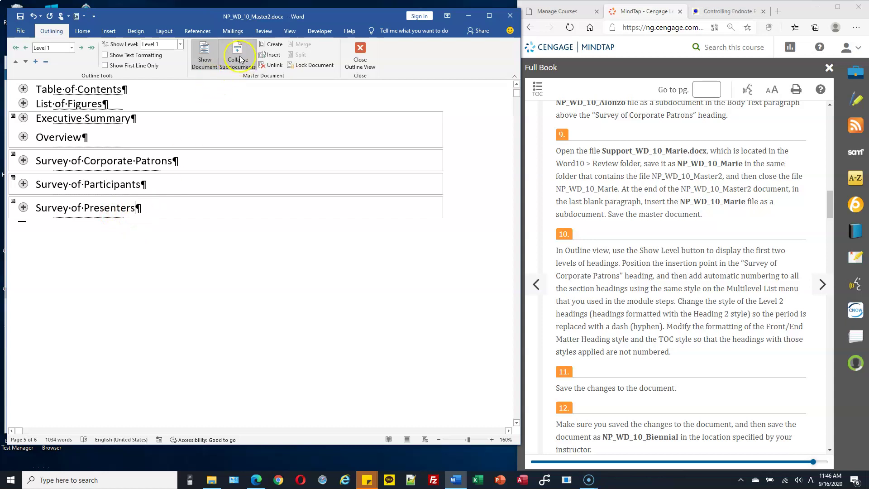
left_click(235, 70)
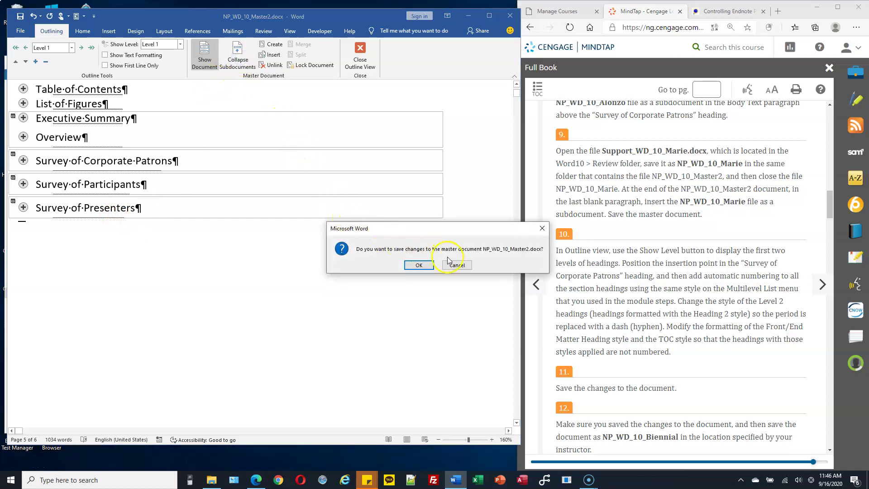
left_click(419, 265)
left_click(242, 62)
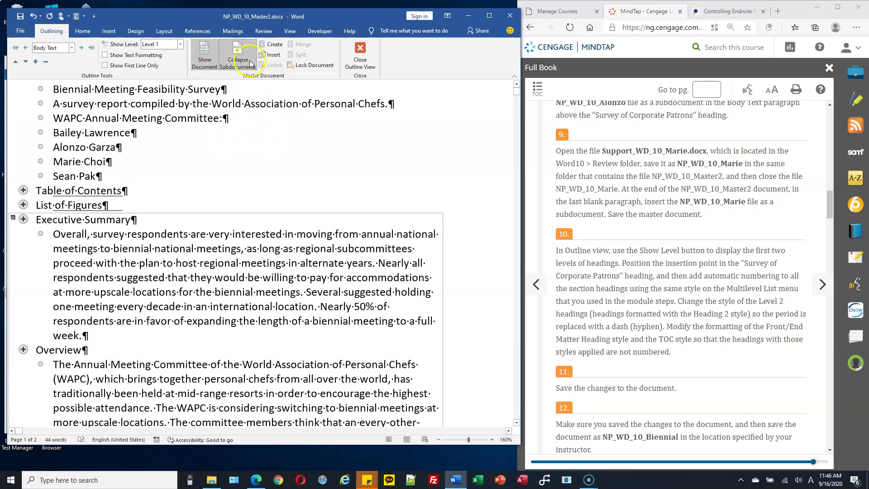
scroll(271, 206, "down", 10)
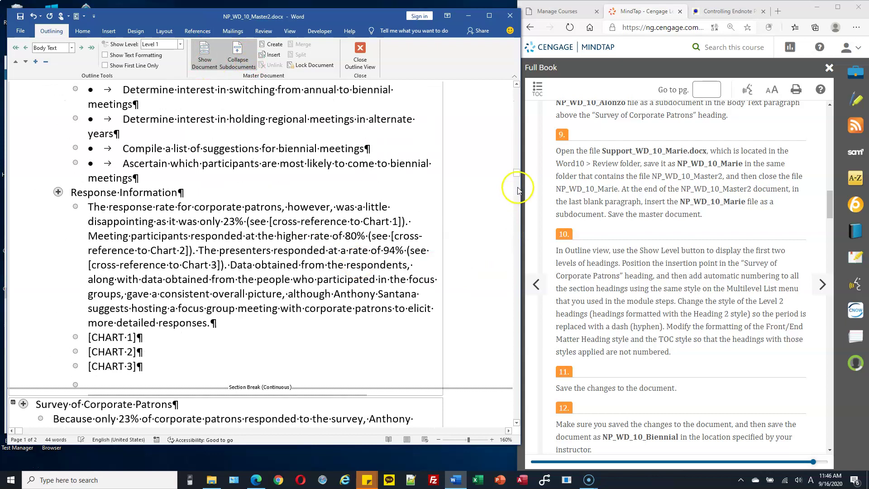
left_click_drag(517, 178, 516, 390)
left_click(256, 255)
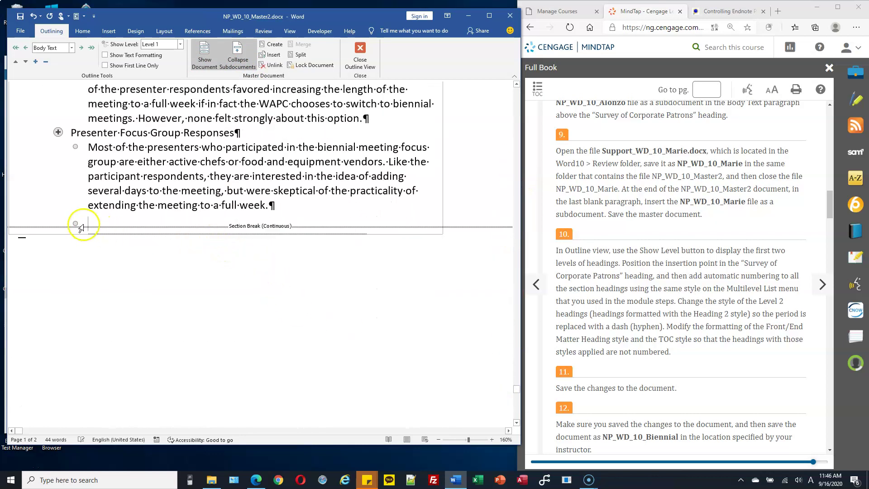
left_click(239, 60)
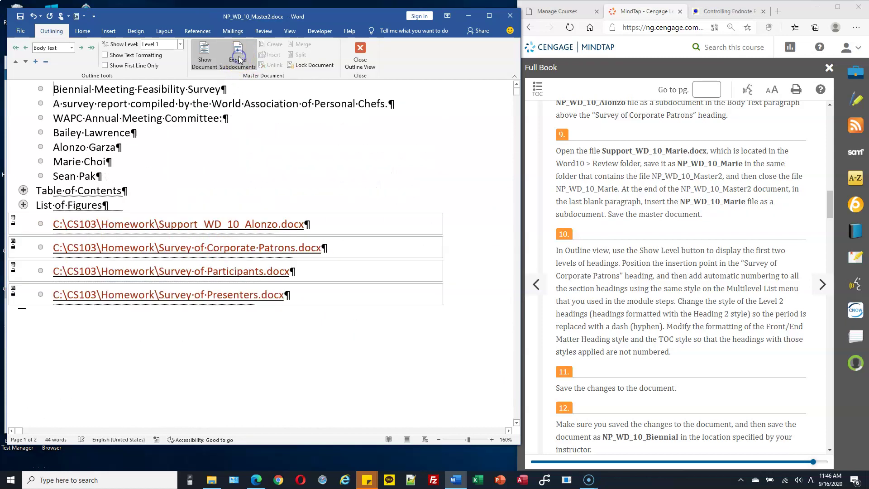
left_click(302, 300)
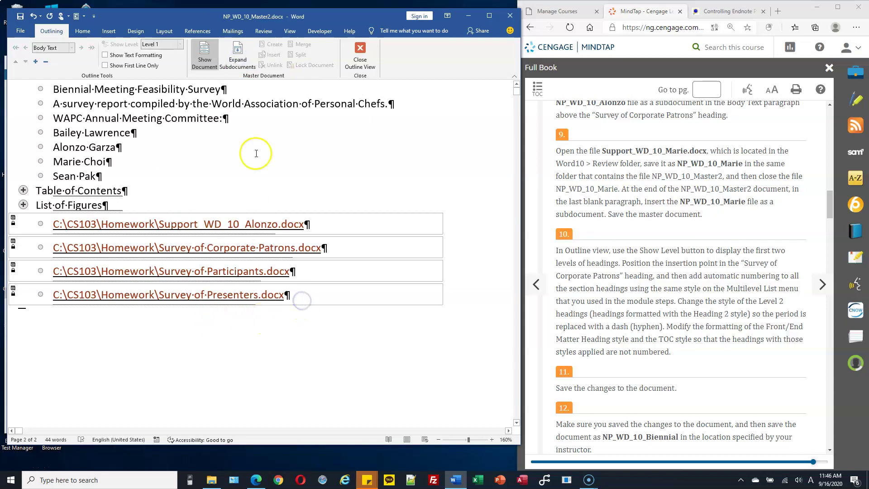
left_click(238, 57)
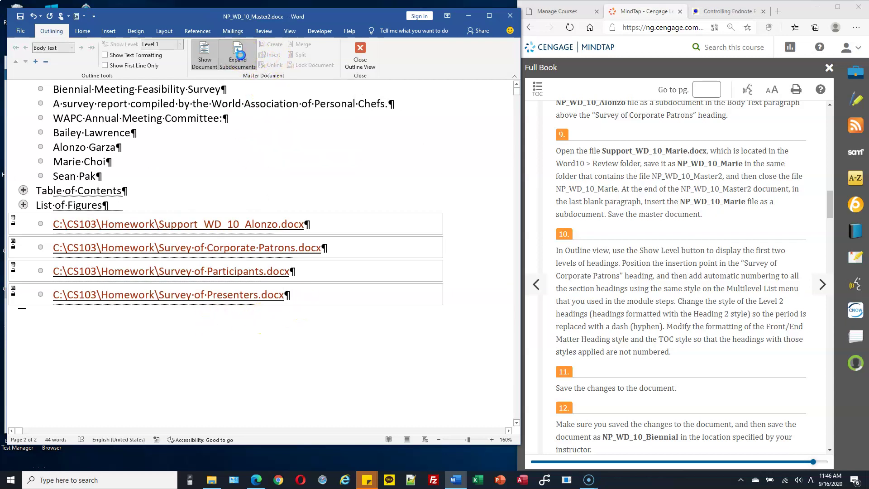
Step: Insert Support_WD_10_Marie.docx as a subdocument in the last blank paragraph at the end of the master document
left_click(513, 402)
left_click(512, 375)
left_click(513, 375)
scroll(256, 205, "up", 3)
left_click(142, 192)
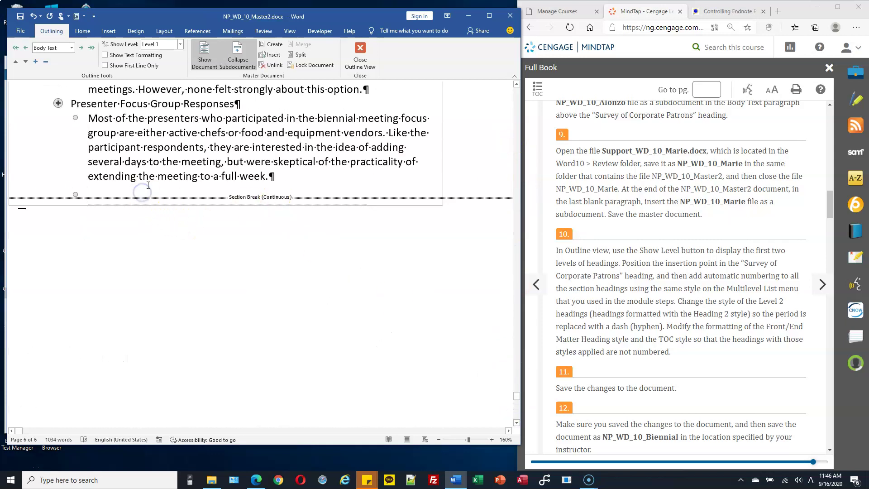
left_click(273, 55)
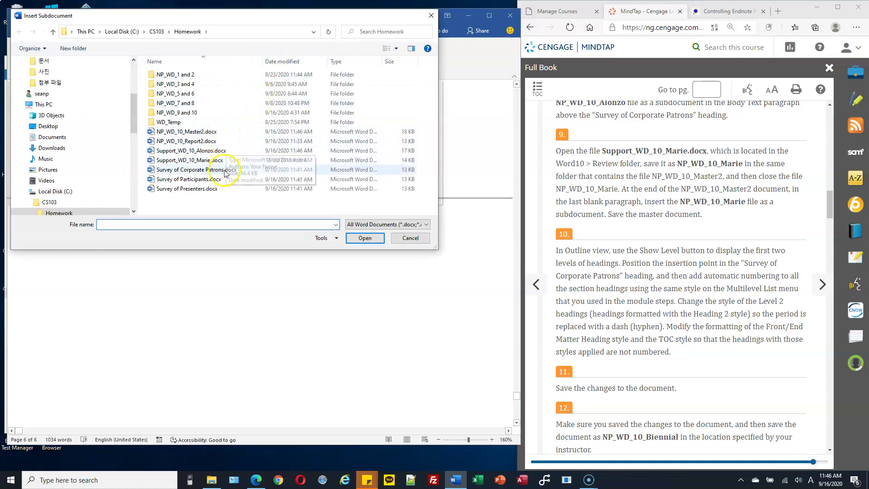
left_click(195, 160)
left_click(363, 238)
left_click(115, 210)
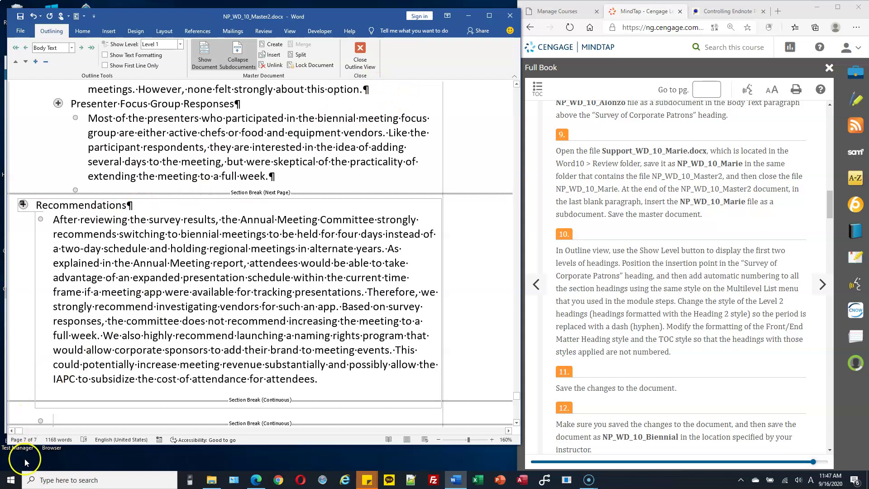
scroll(618, 304, "down", 3)
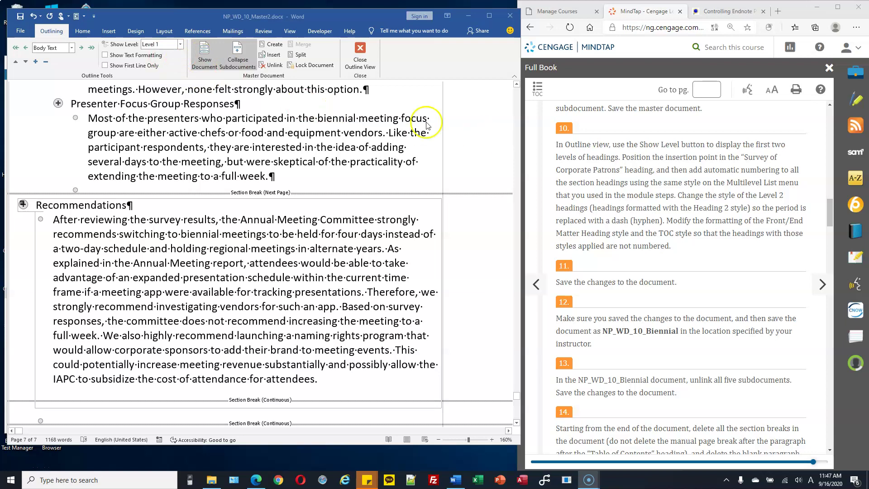
Step: Display only the first two levels of headings in the master document outline
left_click(180, 46)
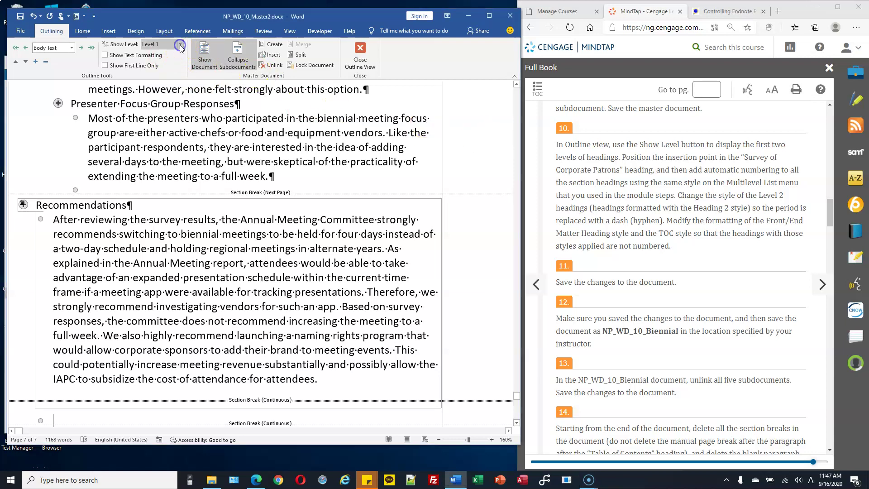
left_click(181, 47)
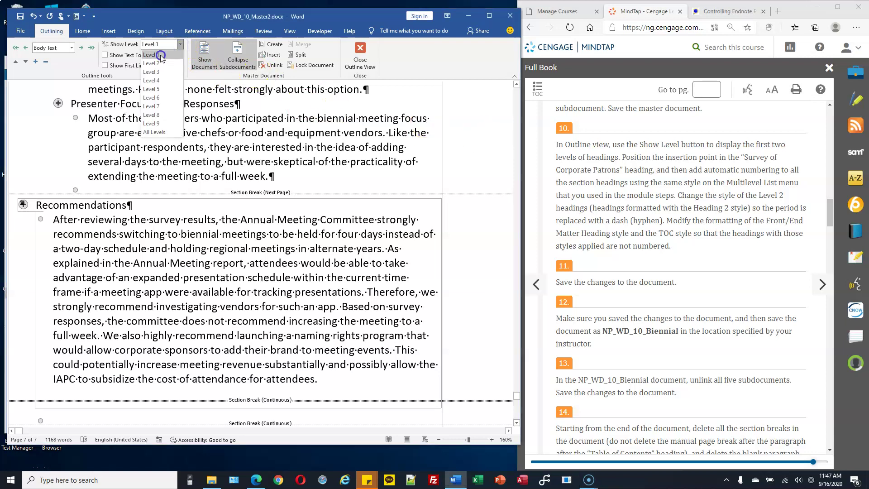
left_click(160, 55)
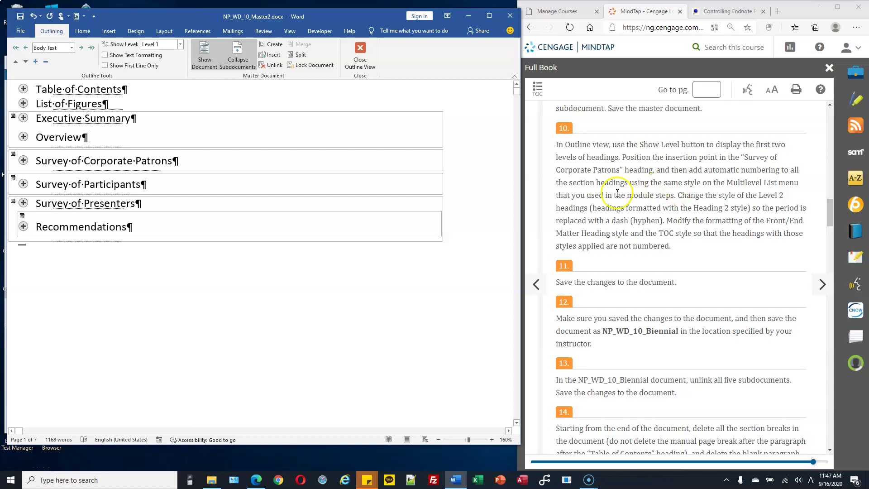
left_click(180, 44)
left_click(160, 63)
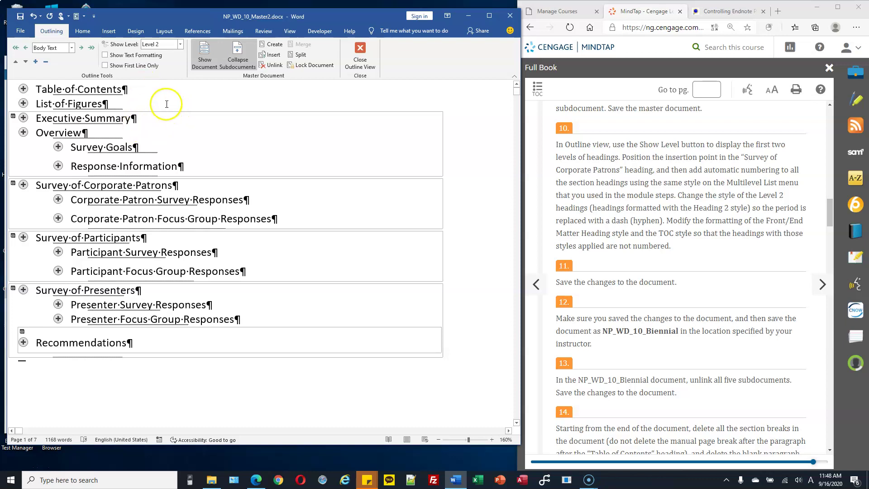
Step: Number all section headings with the multilevel list style 1 Heading 1, 1.1 Heading 2, 1.1.1 Heading 3
left_click(83, 32)
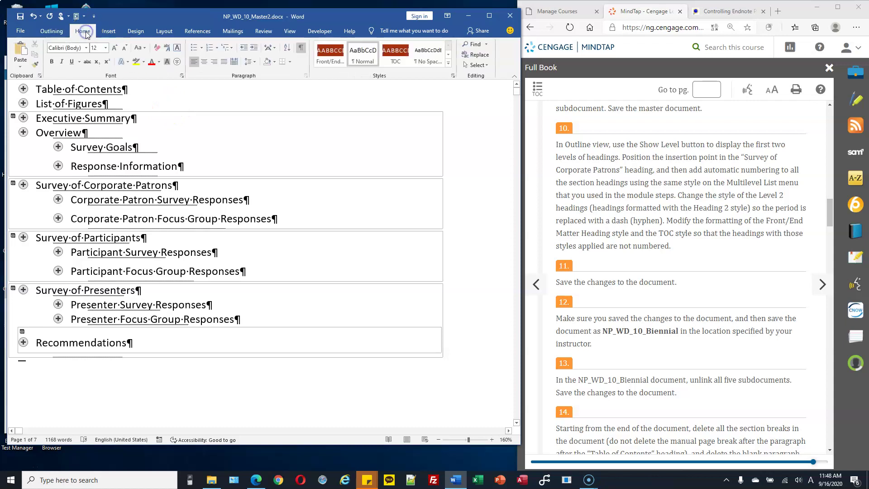
left_click(230, 48)
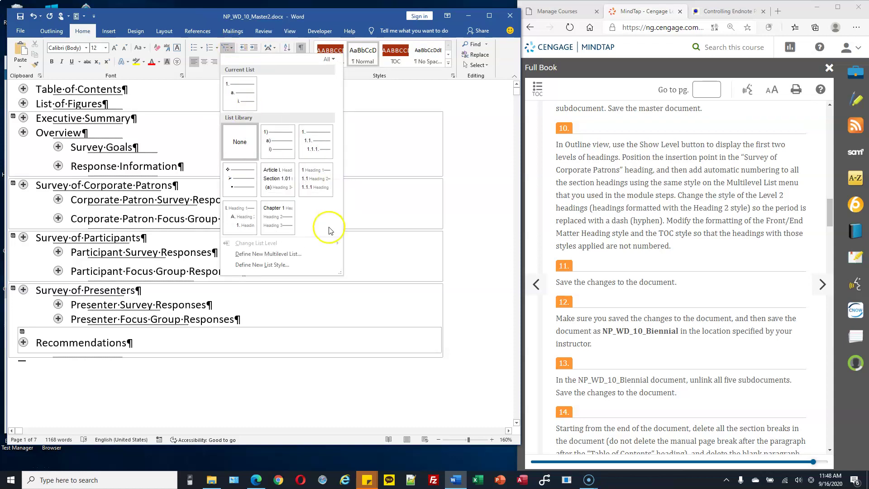
mouse_move(318, 184)
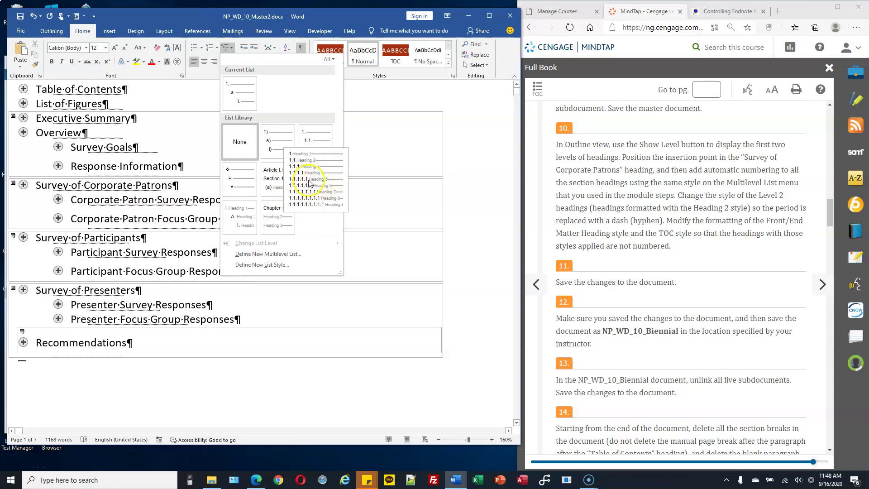
left_click(318, 184)
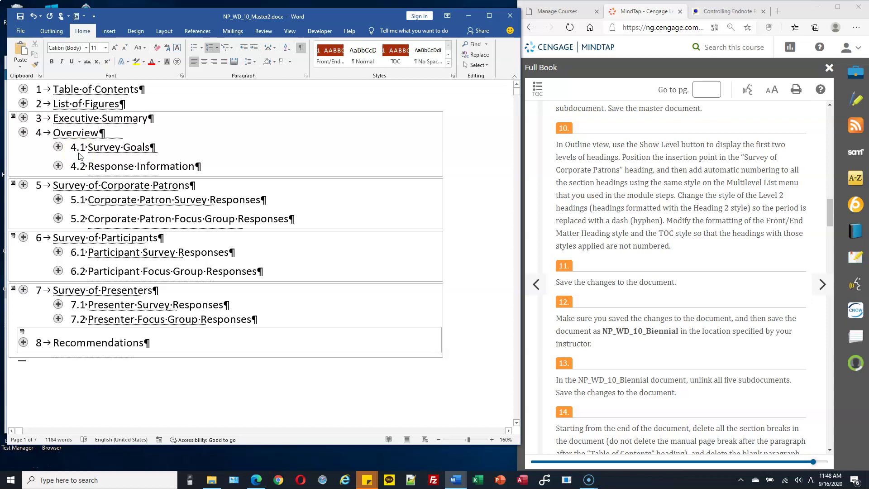
Step: Redefine the multilevel list so Level 2 heading numbers use a hyphen instead of a period, and save the master document
left_click(231, 50)
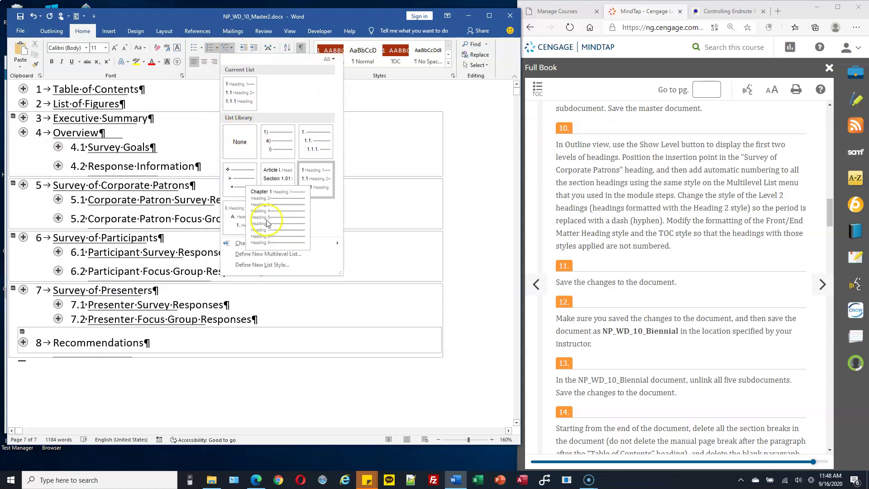
left_click(299, 255)
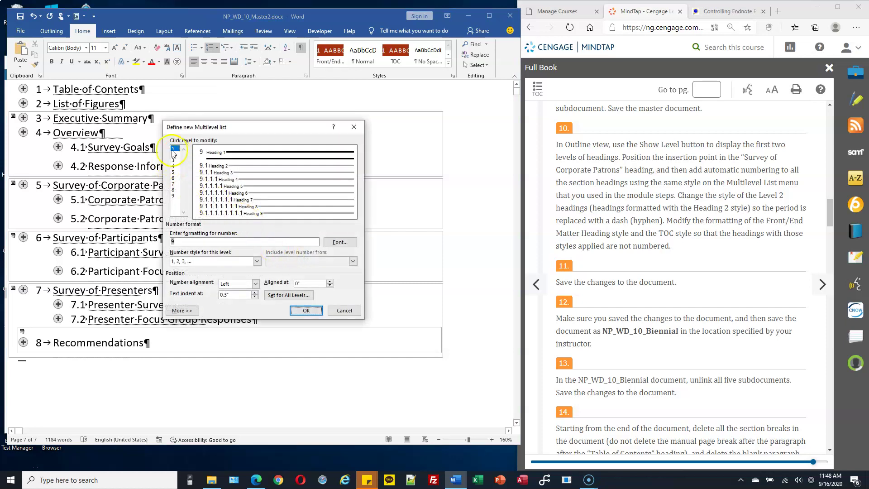
left_click(173, 155)
left_click(173, 160)
left_click(174, 167)
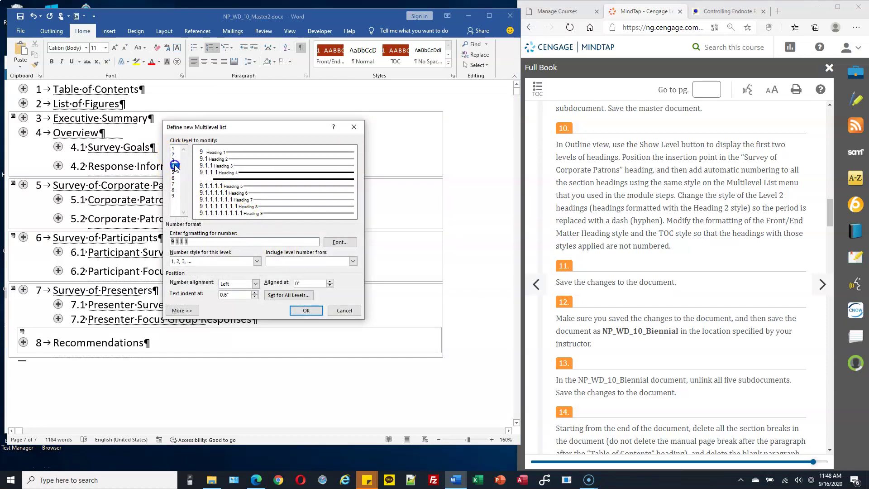
left_click(173, 154)
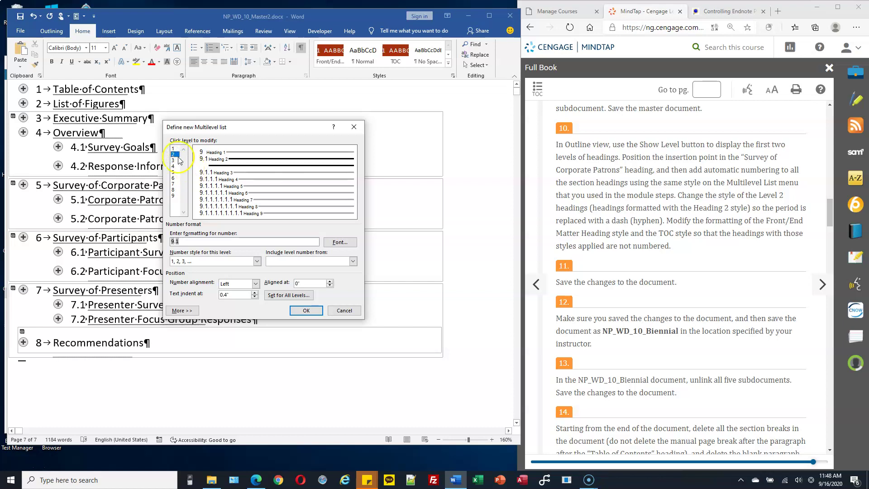
left_click(185, 243)
left_click_drag(221, 241, 224, 241)
left_click(306, 311)
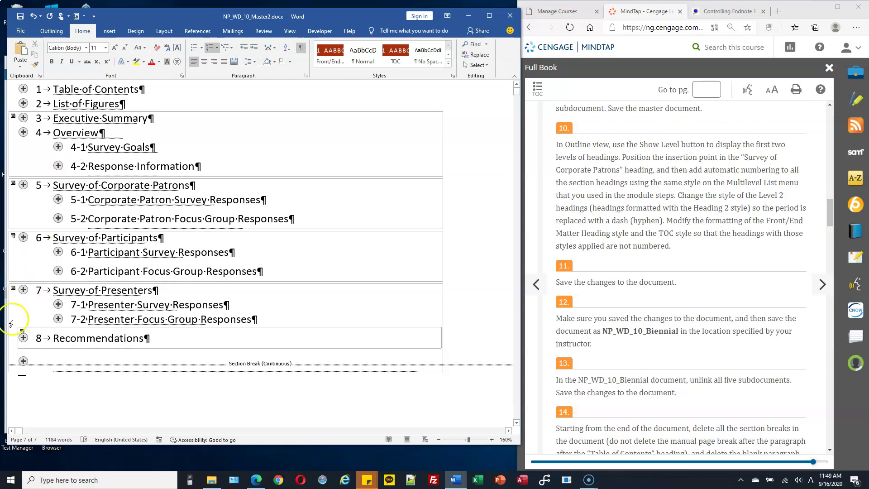
left_click(41, 17)
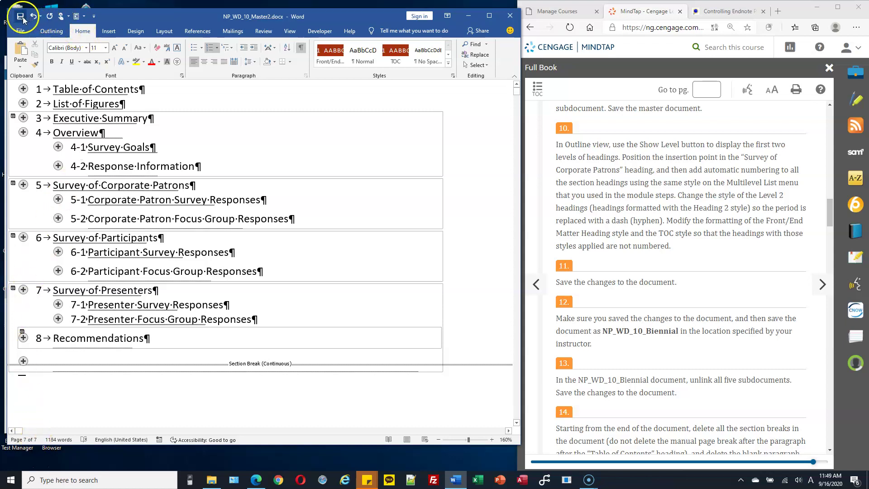
left_click(659, 278)
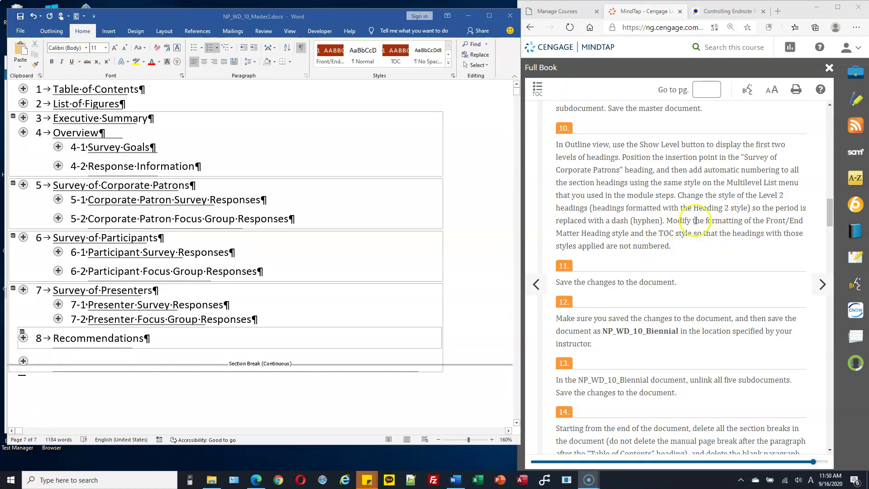
Step: Modify the Front/End Matter Heading style so its numbering is set to None
left_click(330, 56)
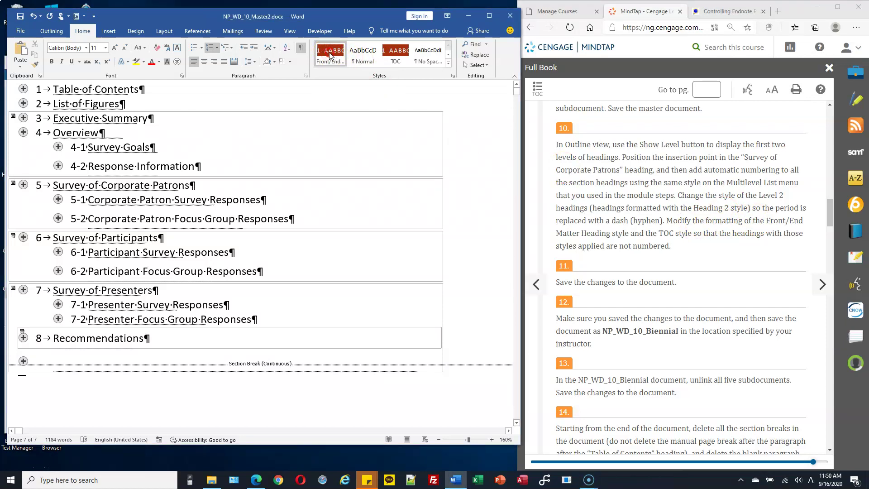
right_click(329, 55)
left_click(362, 69)
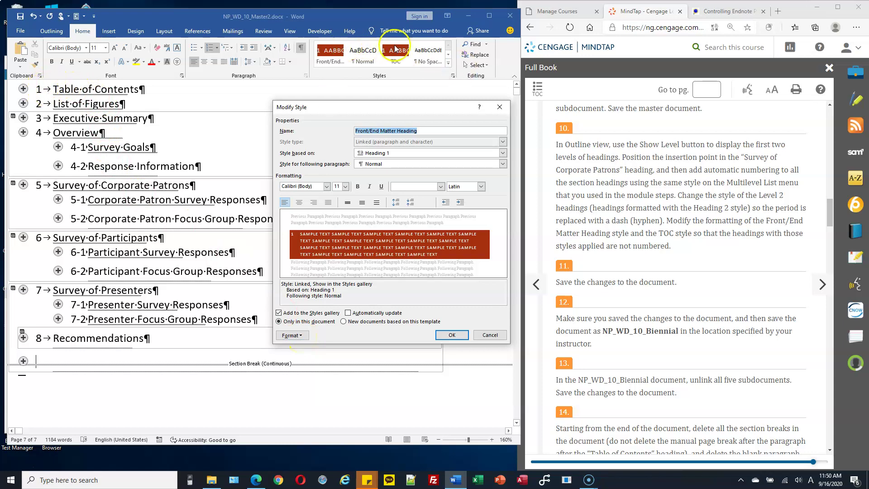
left_click(300, 336)
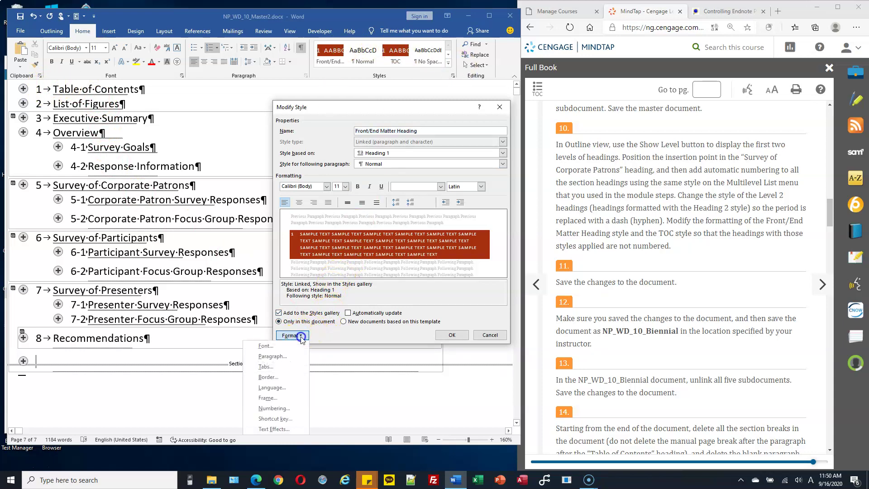
left_click(283, 410)
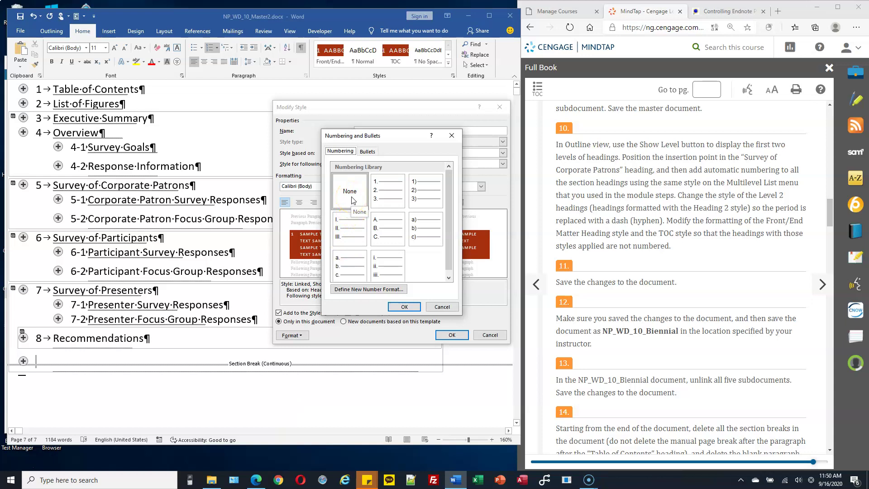
left_click(352, 199)
left_click(404, 307)
left_click(450, 336)
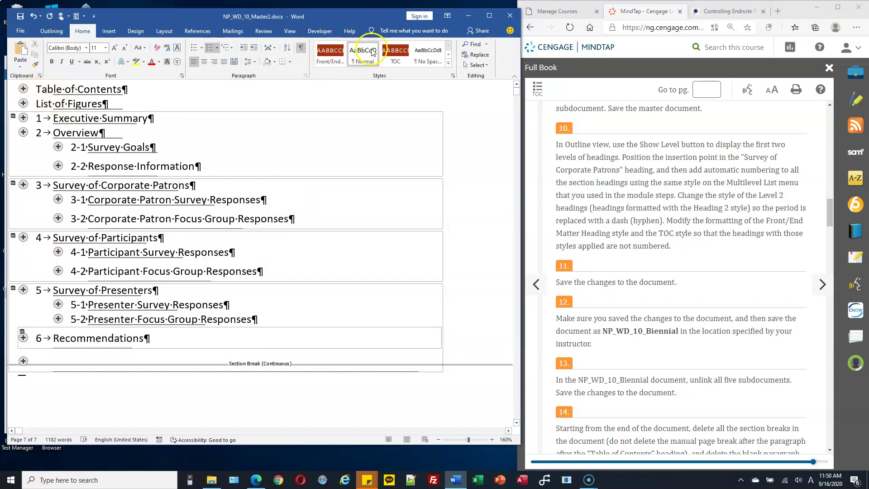
Step: Modify the TOC style so its numbering is set to None
right_click(395, 53)
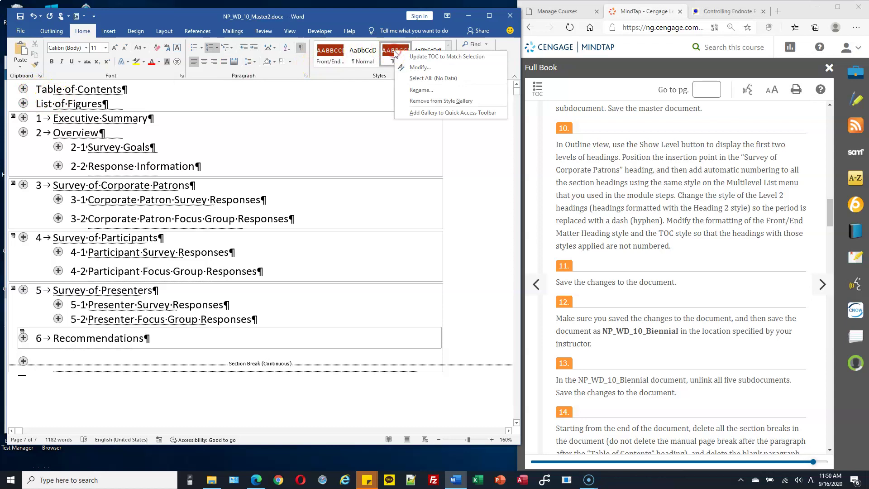
left_click(419, 67)
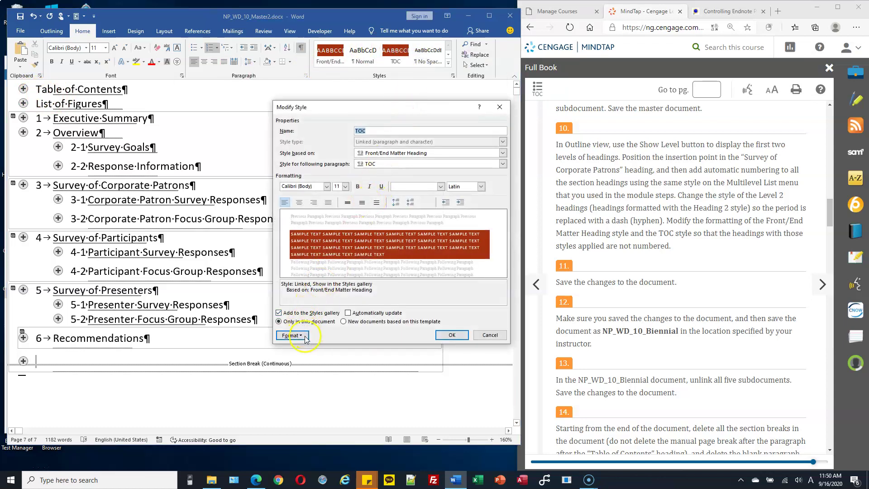
left_click(292, 335)
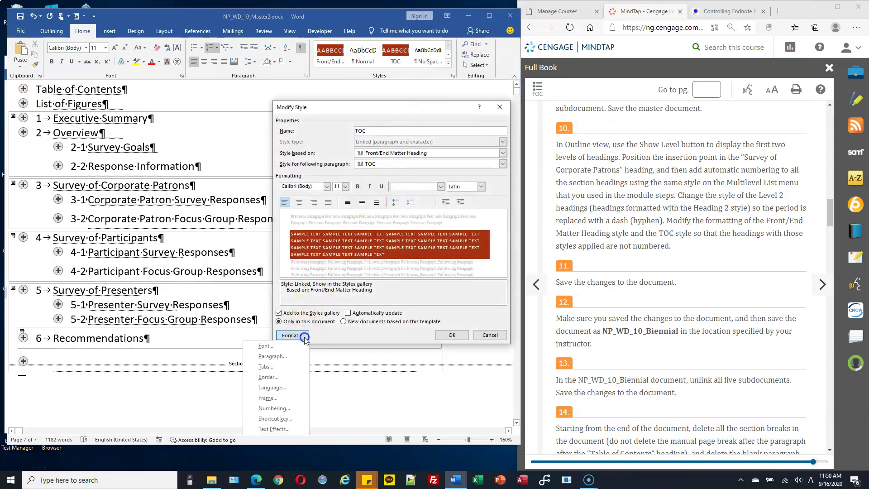
left_click(285, 409)
left_click(350, 191)
left_click(400, 306)
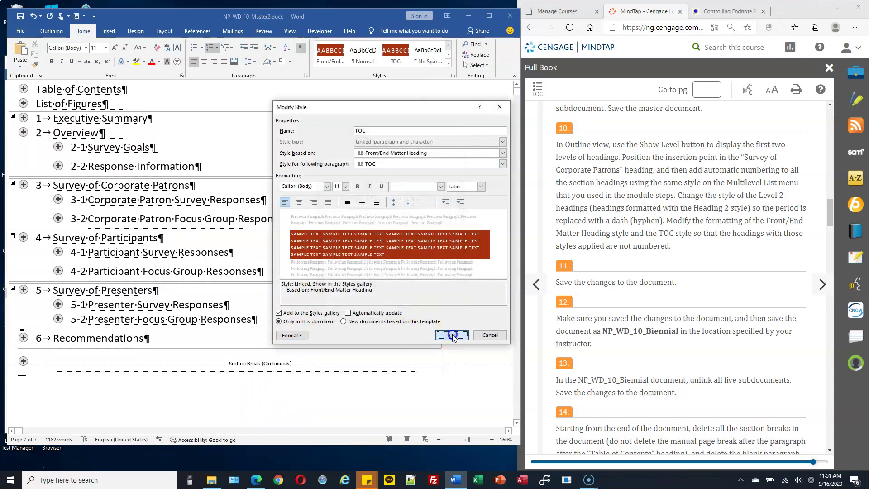
left_click(450, 335)
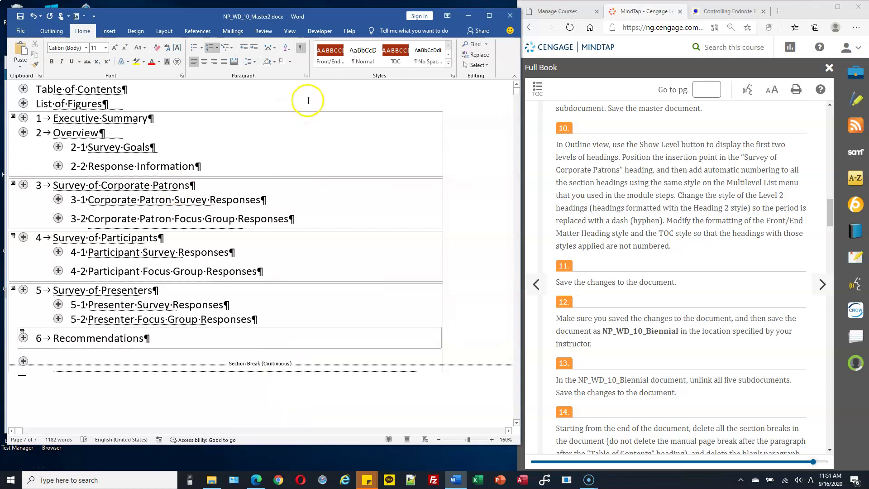
Step: Save the master document's changes, and save it under the name NP_WD_10_Biennial in the NP_WD_1 and 2 folder
scroll(599, 216, "down", 1)
scroll(599, 215, "down", 1)
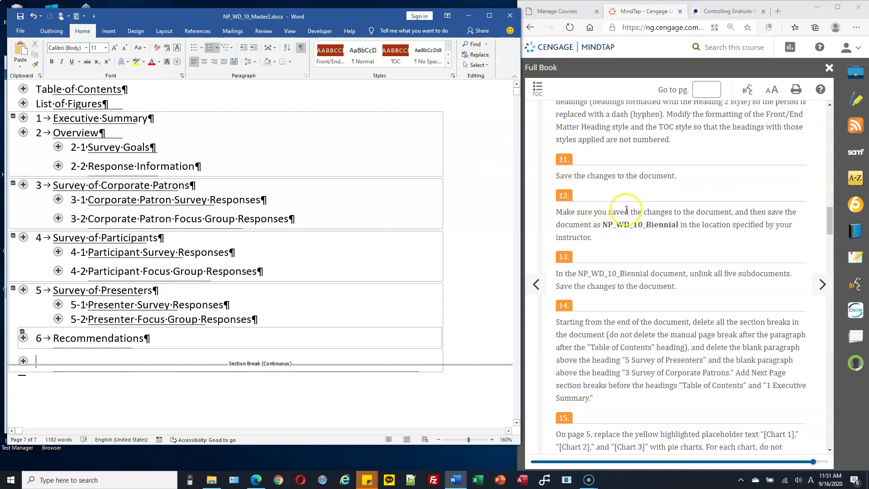
left_click_drag(604, 224, 677, 223)
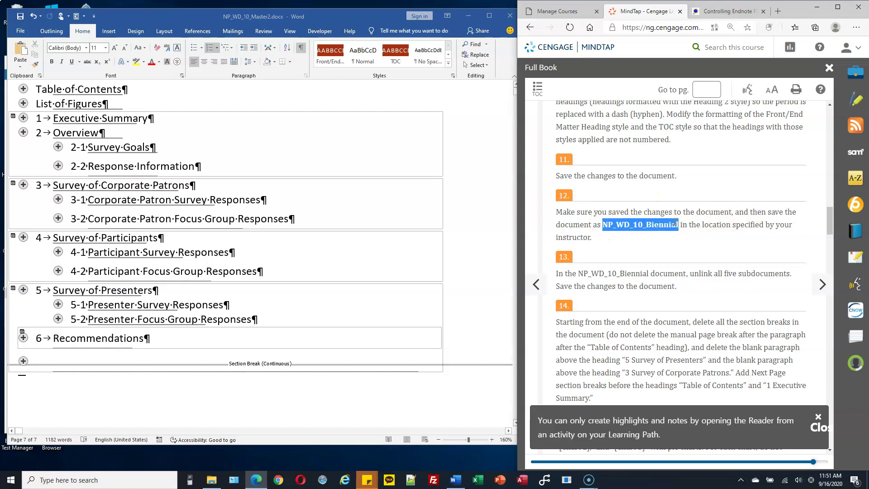
left_click(20, 22)
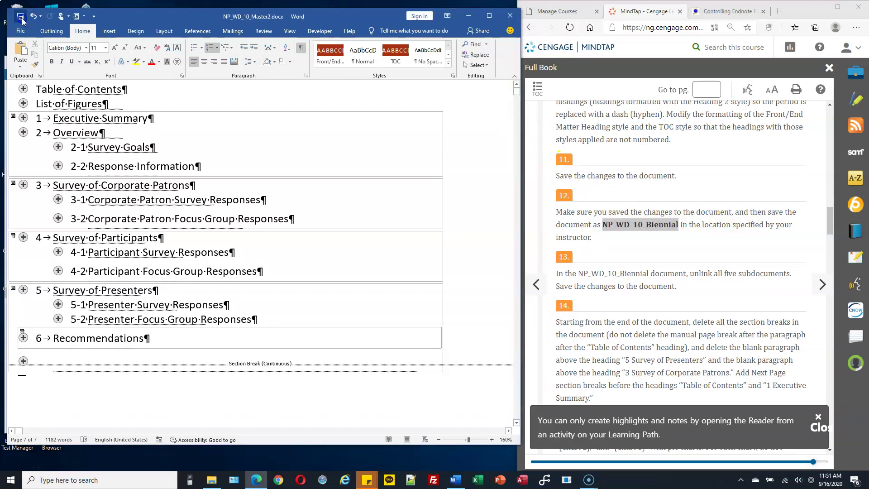
left_click(21, 32)
left_click(34, 154)
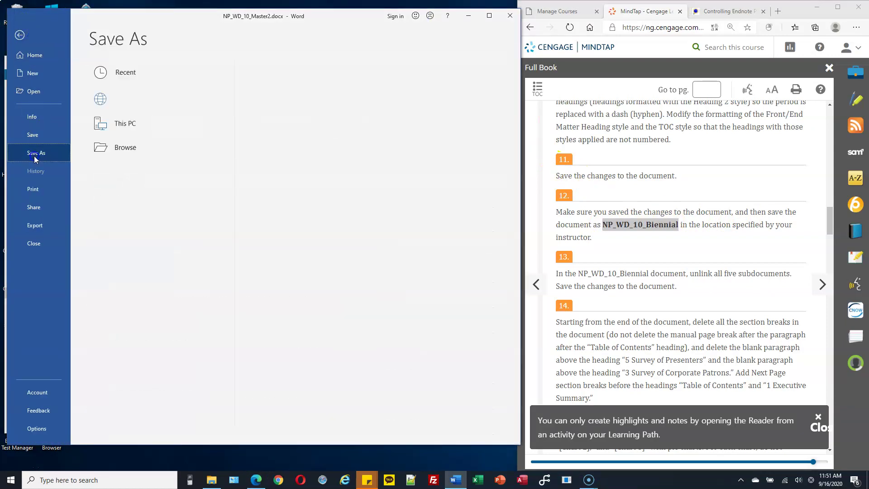
left_click(119, 175)
left_click(122, 176)
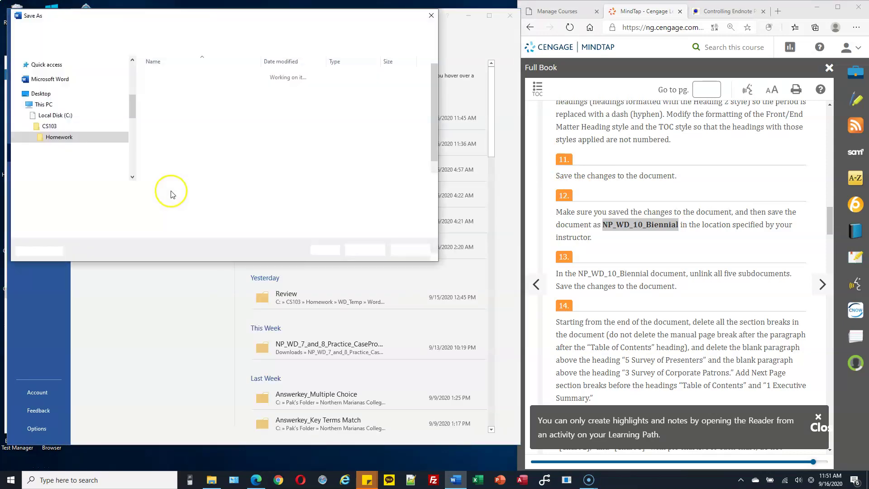
left_click(119, 174)
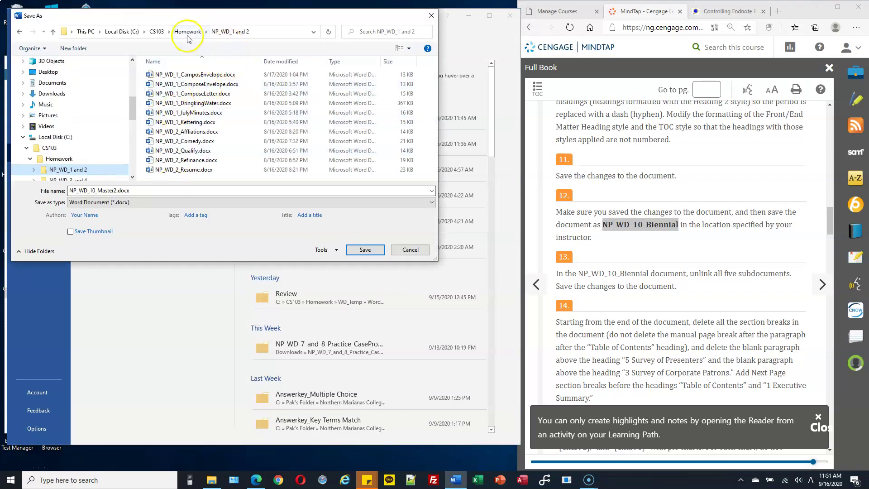
double_click(153, 190)
type("NP_WD_10_Biennial")
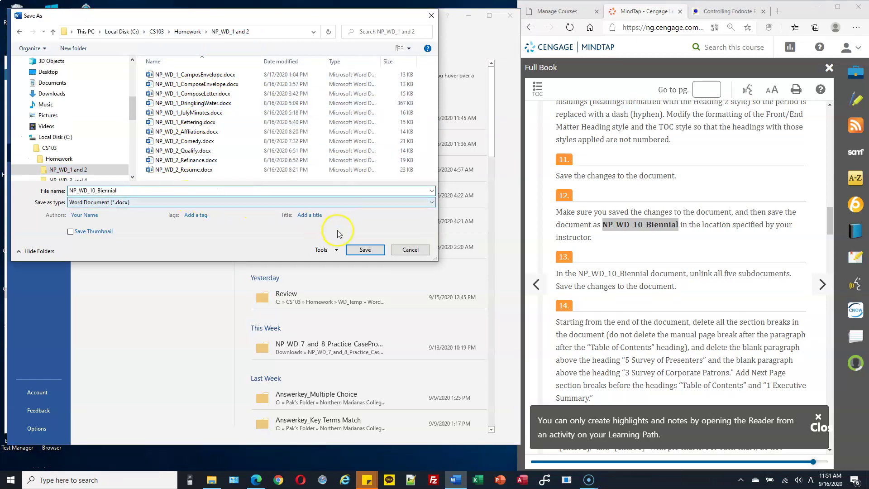
left_click(367, 250)
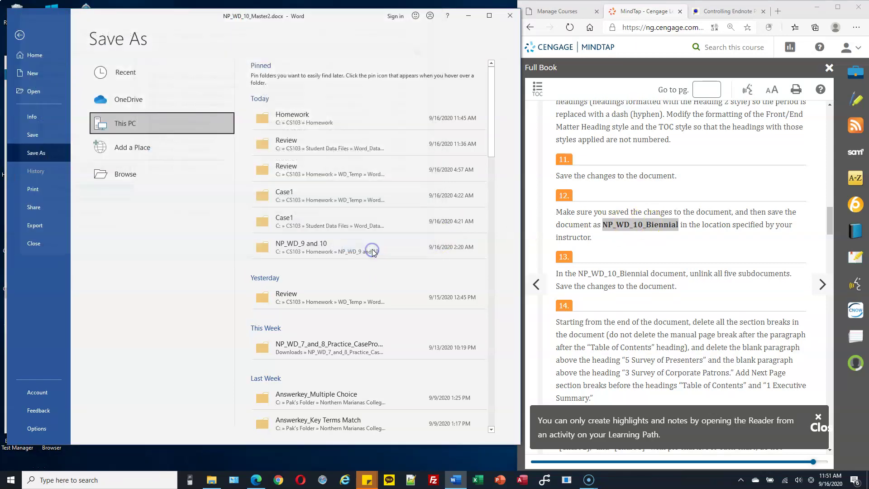
Step: Unlink all five subdocuments from the NP_WD_10_Biennial master document in Outline view
scroll(679, 258, "down", 3)
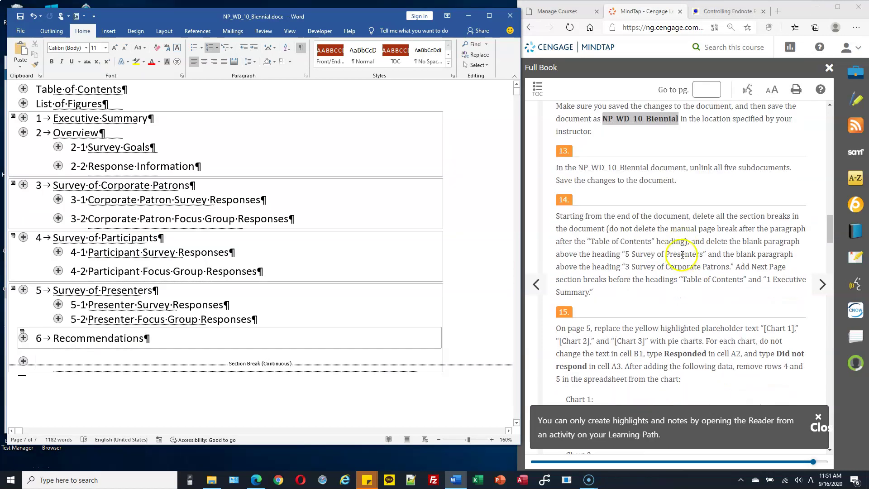
left_click_drag(691, 169, 773, 168)
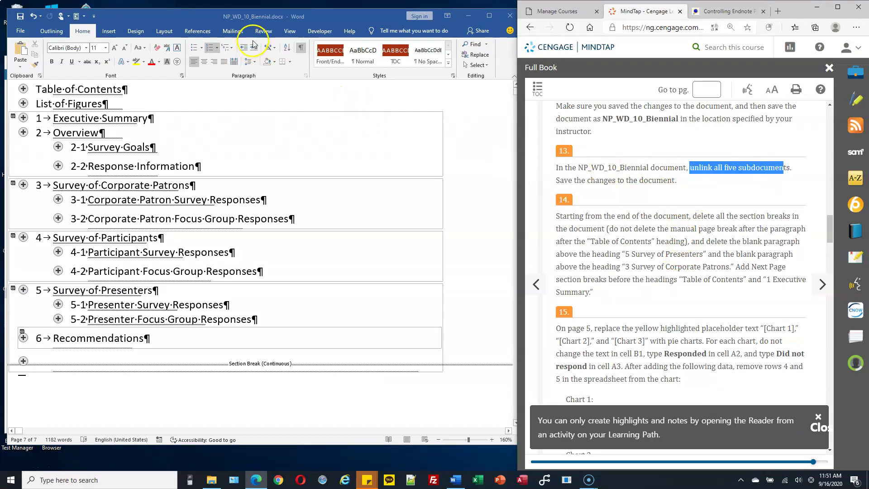
left_click(53, 35)
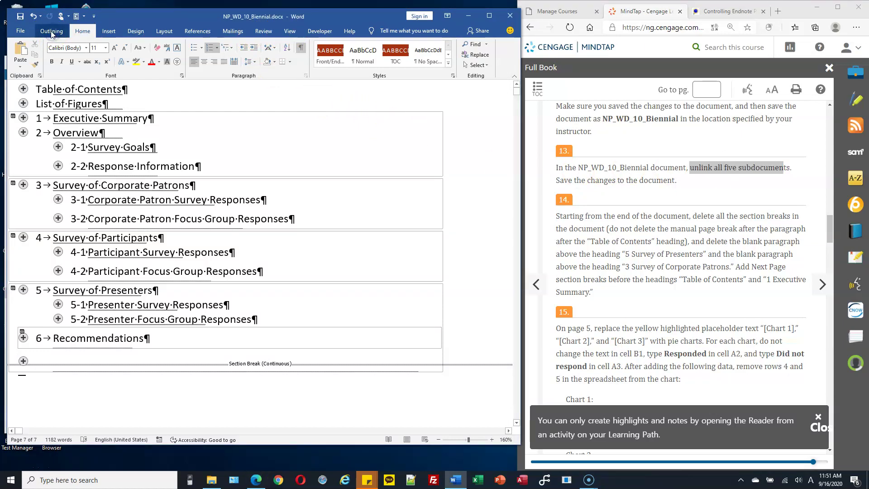
left_click(51, 31)
left_click(229, 63)
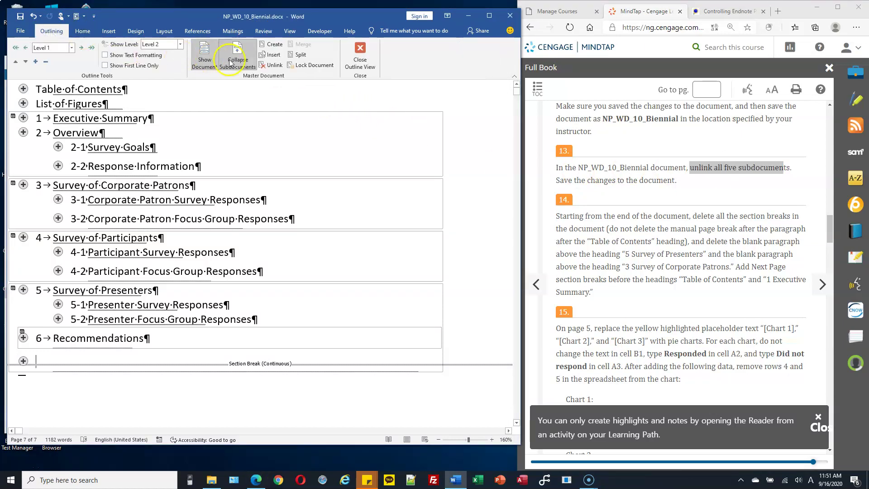
left_click(51, 125)
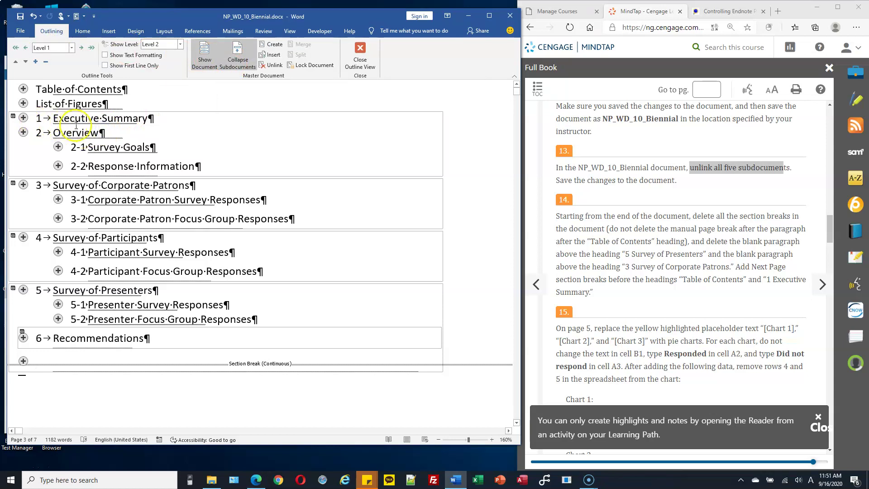
left_click(273, 65)
left_click(300, 187)
left_click(276, 68)
left_click(301, 234)
left_click(272, 65)
left_click(301, 274)
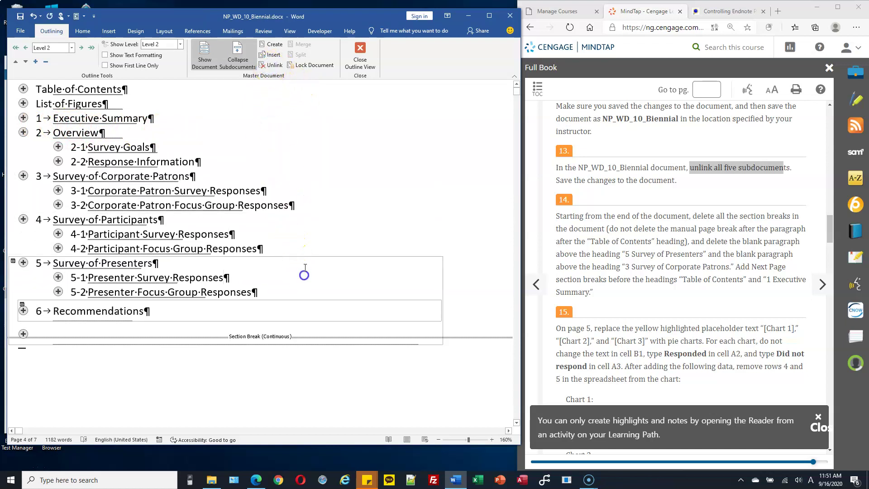
left_click(272, 65)
left_click(291, 306)
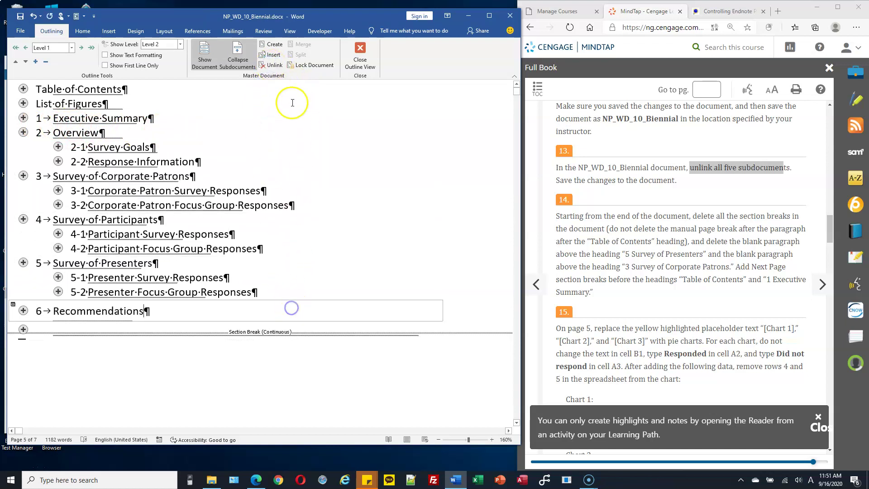
left_click(272, 65)
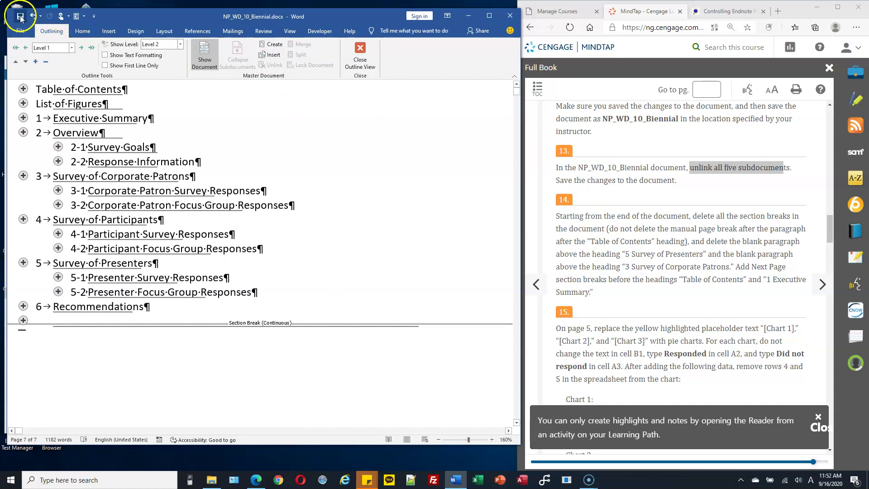
Step: Bring assignment step 14 into view and close Outline view to return to editing the document pages
left_click(723, 230)
scroll(723, 229, "down", 2)
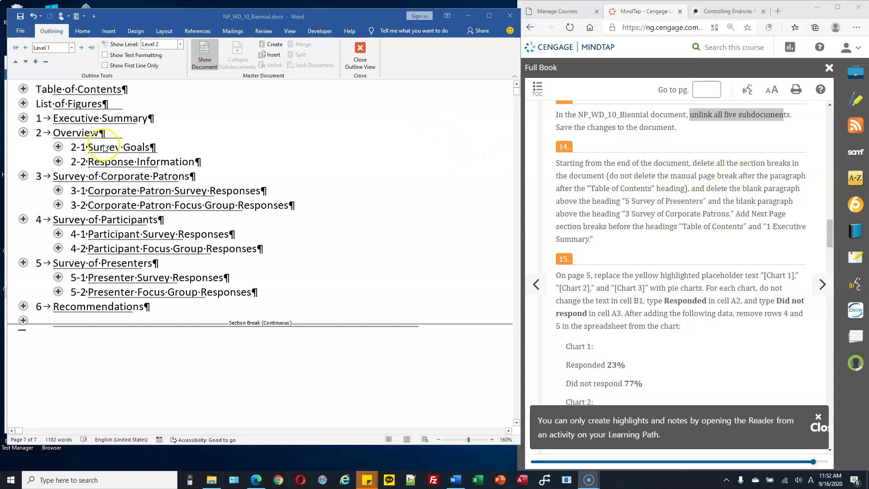
left_click(363, 51)
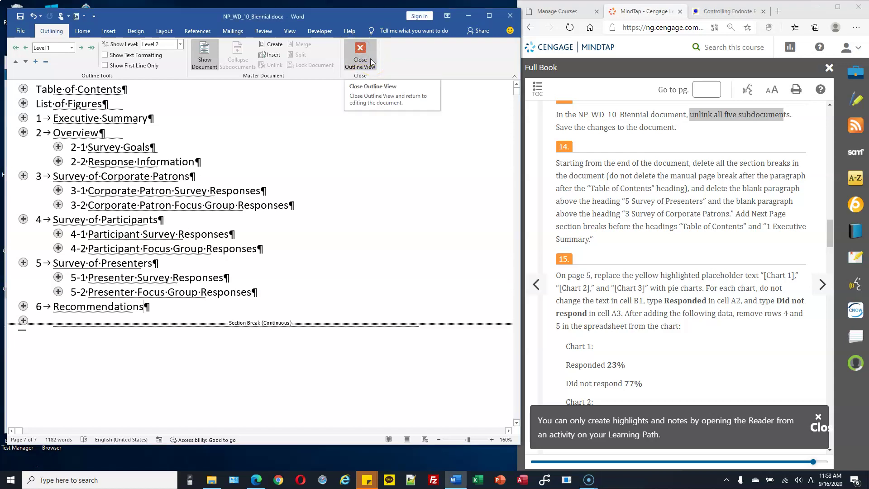
left_click(371, 62)
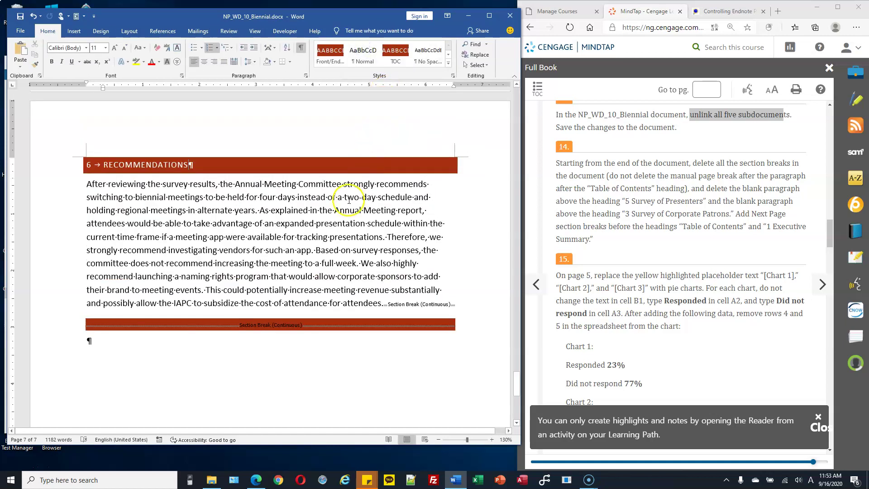
Step: Delete the last continuous section break at the document's end and the Next Page section break above the heading "6 Recommendations"
scroll(352, 205, "down", 6)
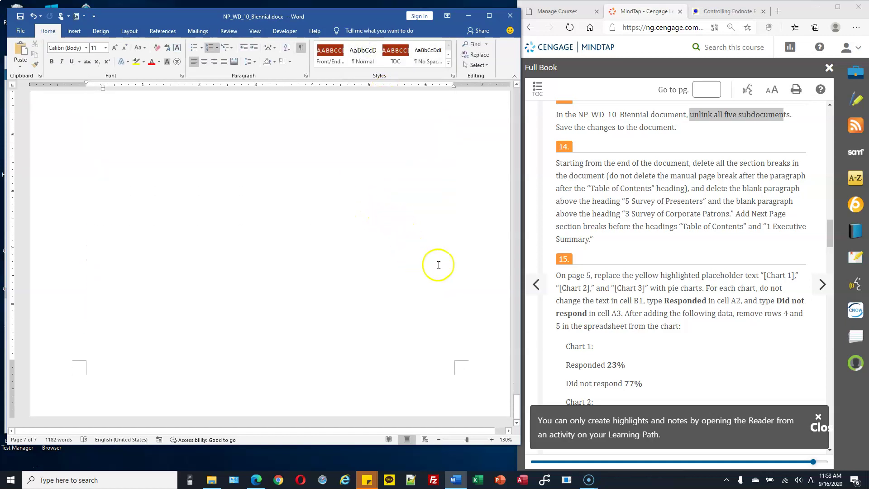
scroll(378, 232, "up", 6)
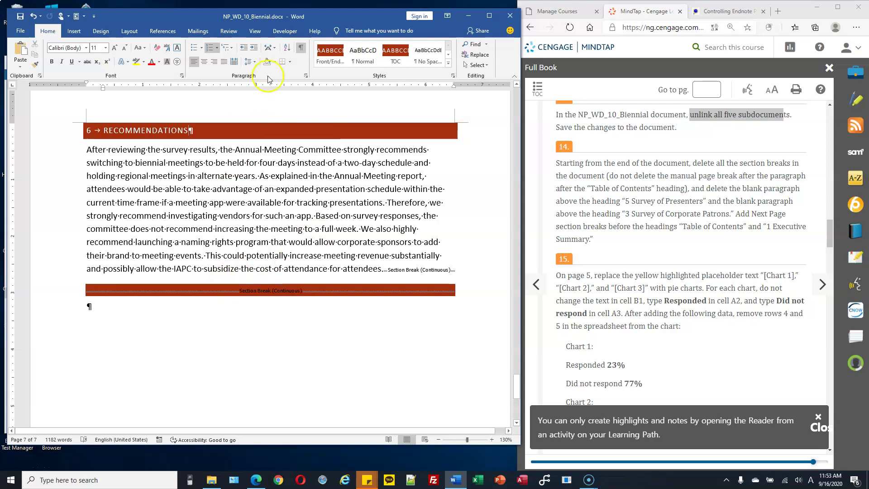
left_click(302, 52)
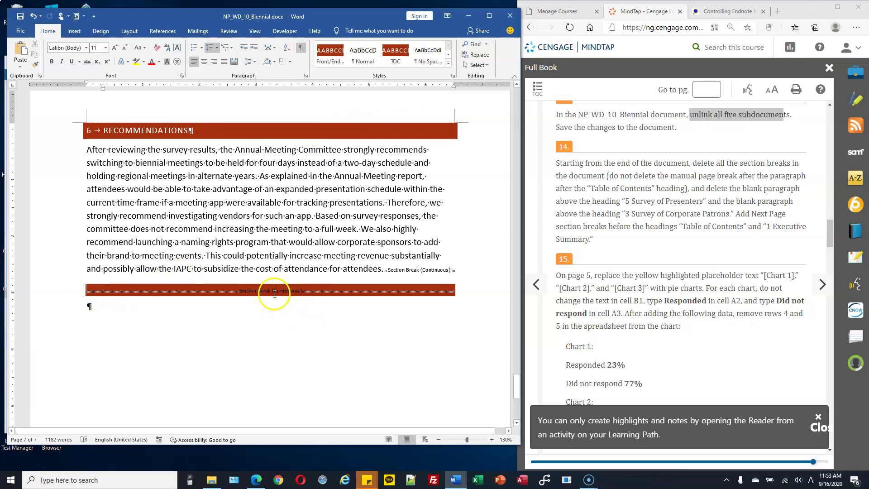
key("Delete")
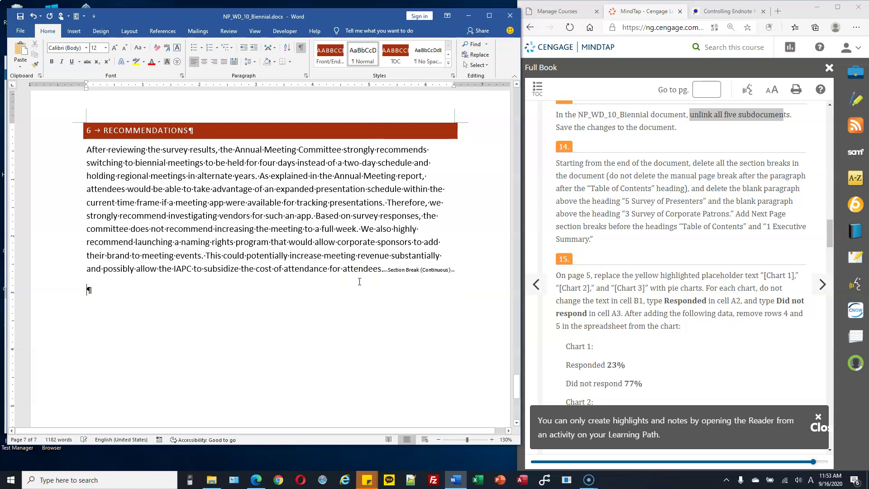
scroll(329, 218, "up", 8)
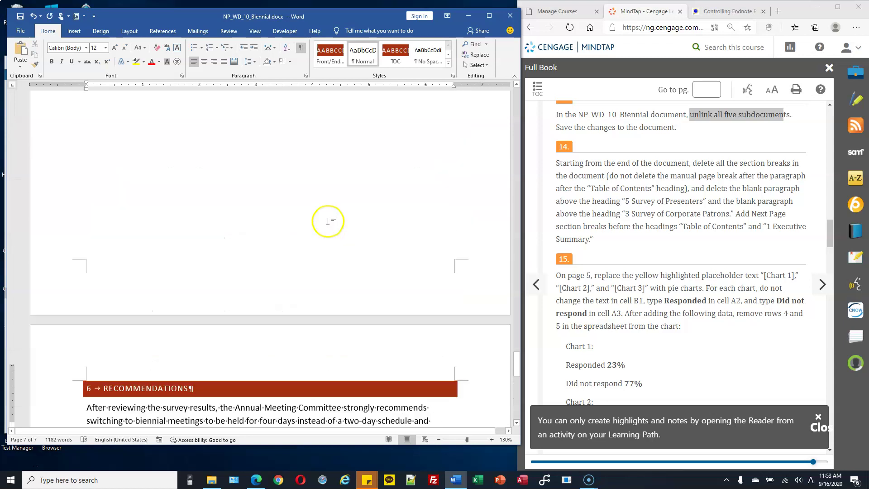
scroll(329, 217, "up", 10)
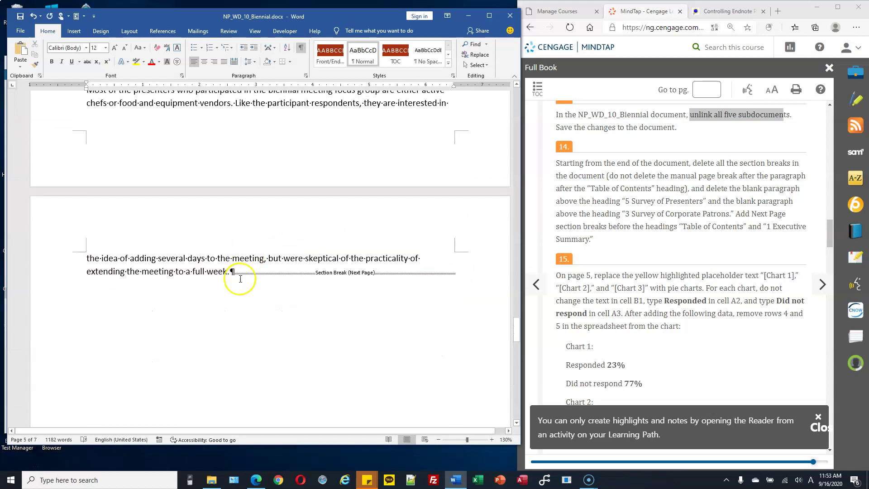
left_click(232, 273)
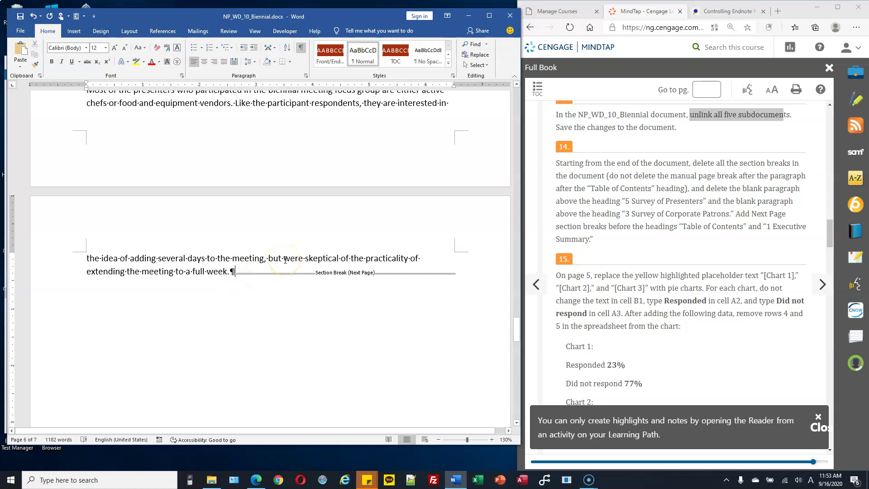
key("Delete")
Step: Delete the Next Page section break above the heading "5 Survey of Presenters"
scroll(285, 259, "up", 8)
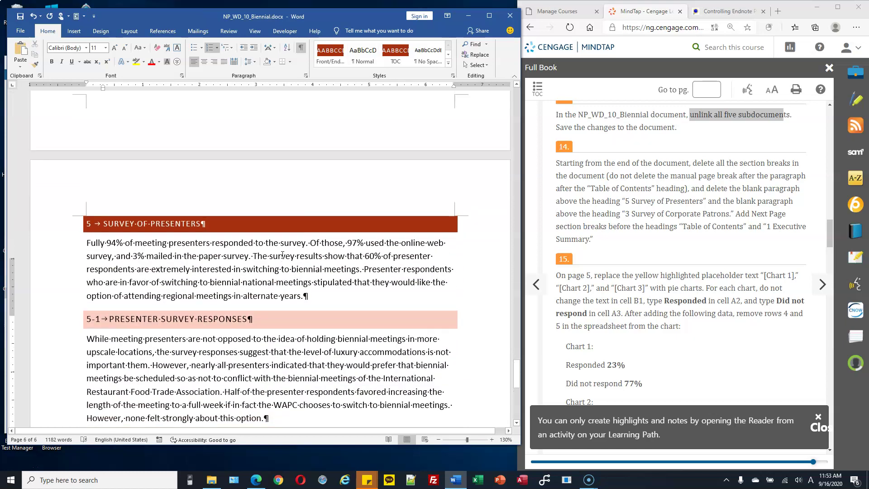
scroll(300, 239, "up", 2)
left_click(90, 308)
key("Delete")
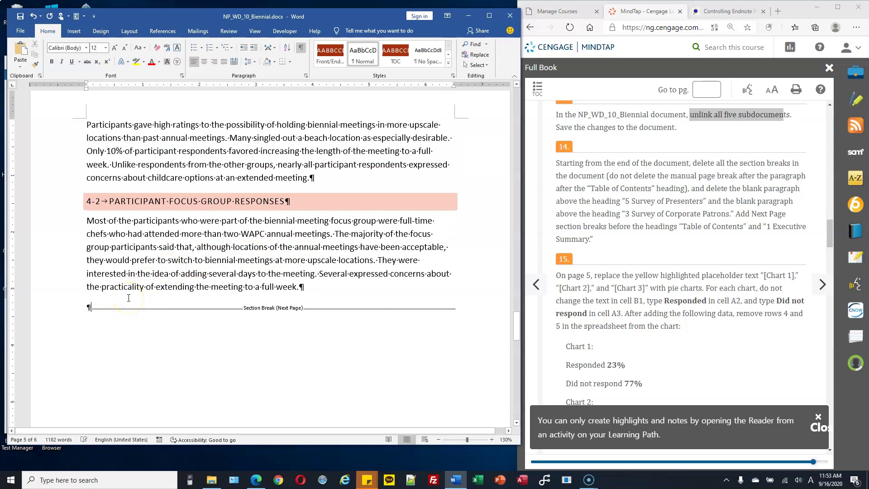
scroll(129, 297, "up", 2)
key("Delete")
Step: Delete the section breaks between the Corporate Patron Focus Group Responses text and the heading "4 Survey of Participants"
scroll(268, 274, "up", 4)
scroll(283, 263, "up", 5)
left_click(151, 354)
key("Delete")
key("Delete")
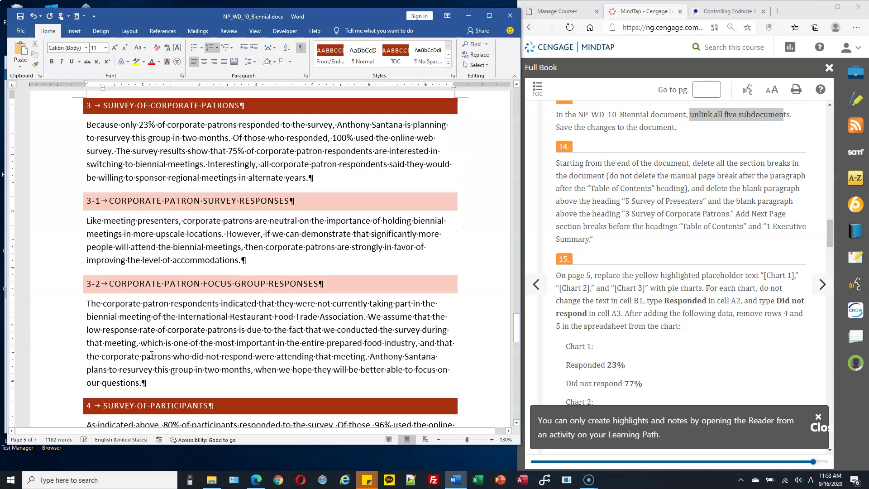
Step: Delete the Continuous and Next Page section breaks that follow the [Chart 3] placeholder
scroll(238, 281, "up", 10)
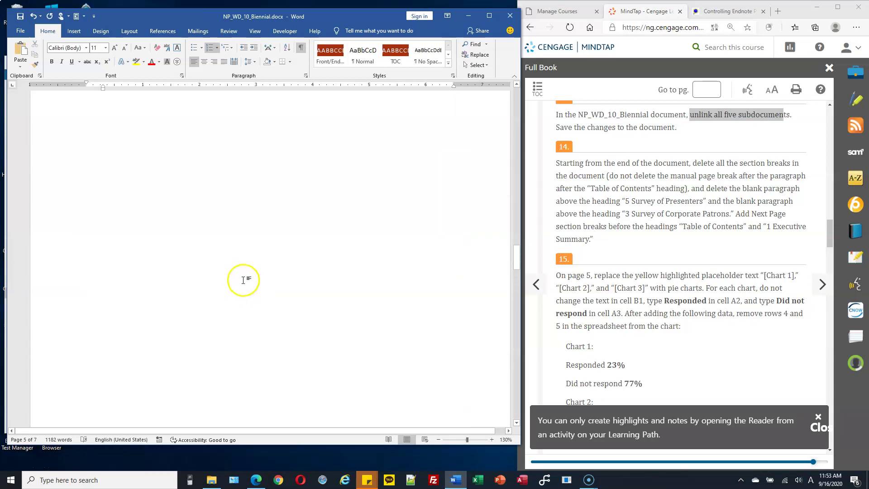
scroll(249, 278, "up", 1)
left_click(150, 228)
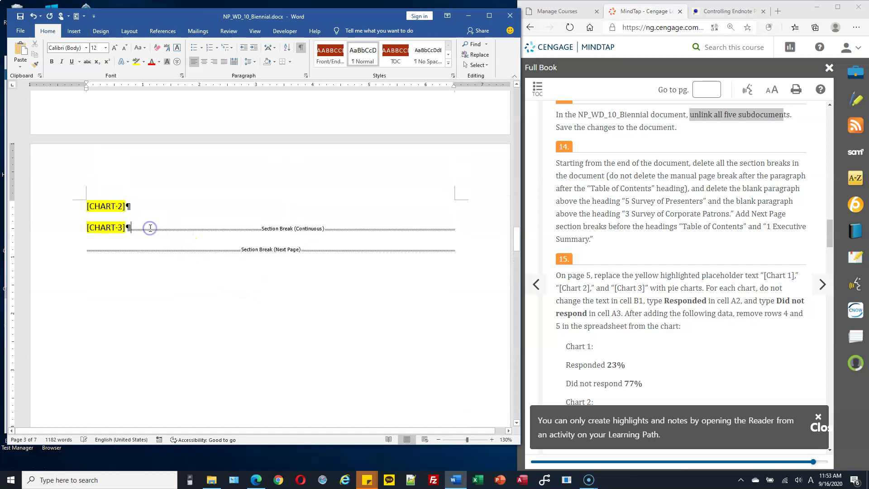
key("Delete")
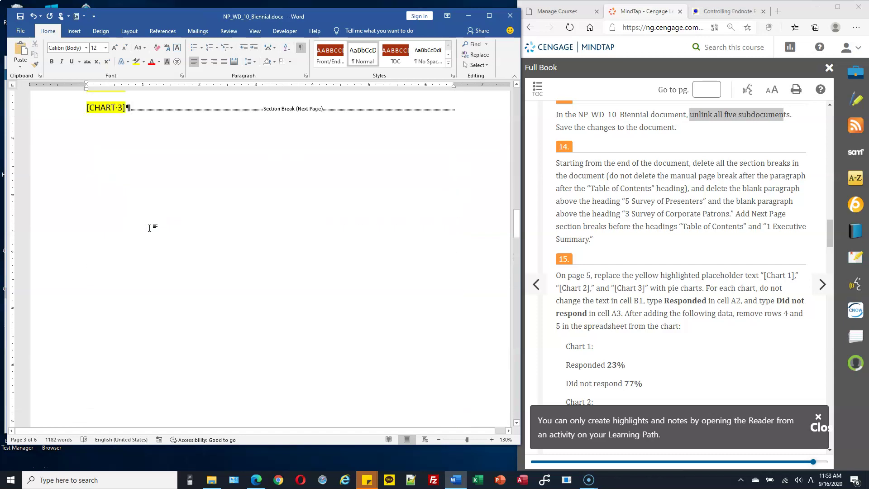
Step: Delete the Next Page section break below the List of Figures heading, before "1 Executive Summary"
scroll(149, 228, "up", 15)
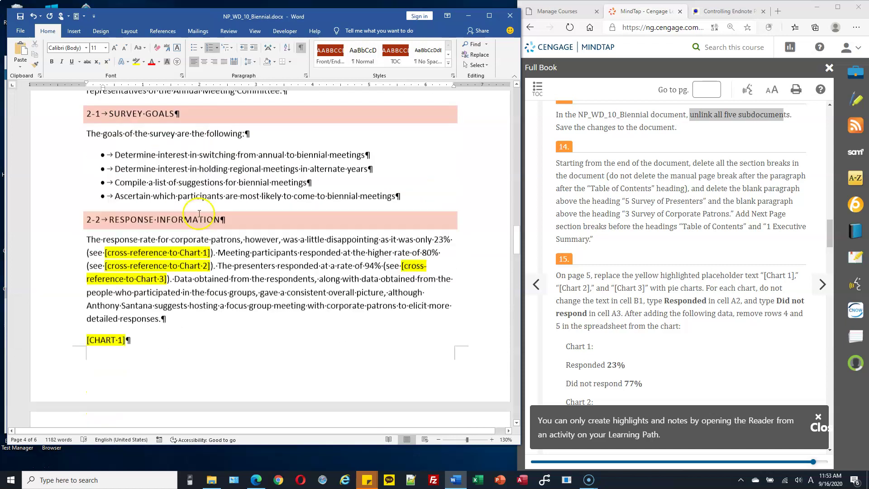
scroll(211, 207, "up", 10)
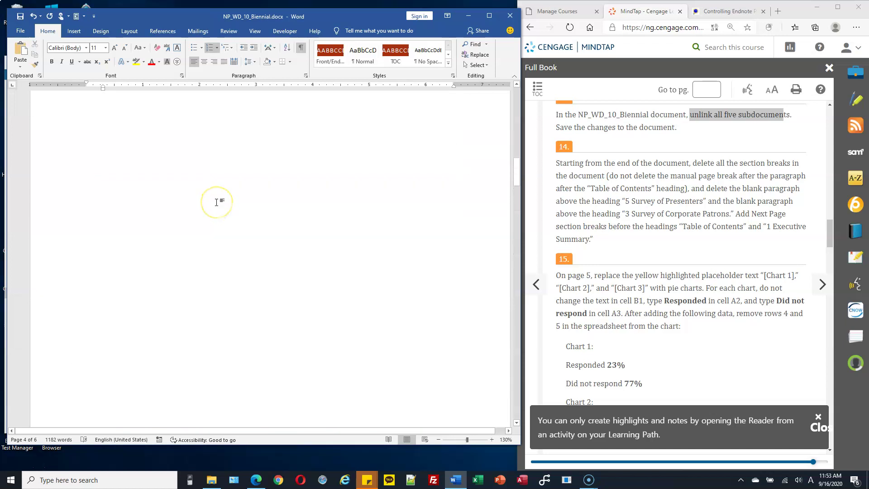
scroll(216, 203, "up", 3)
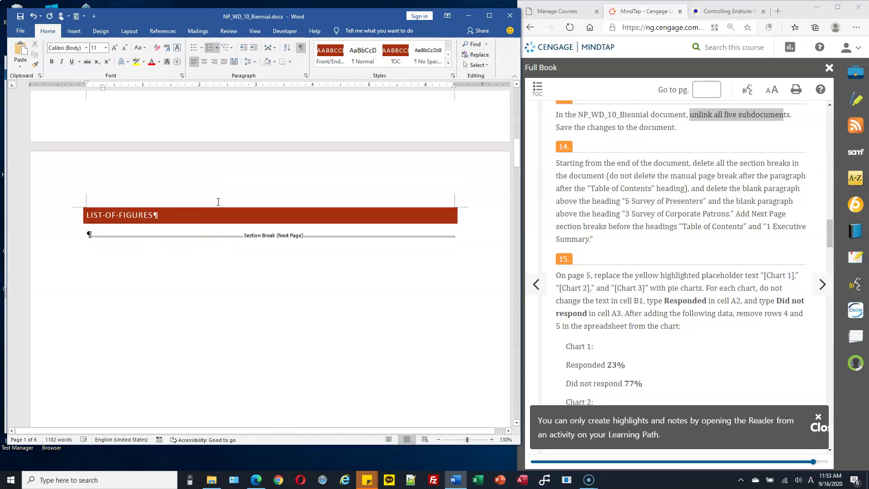
left_click(100, 237)
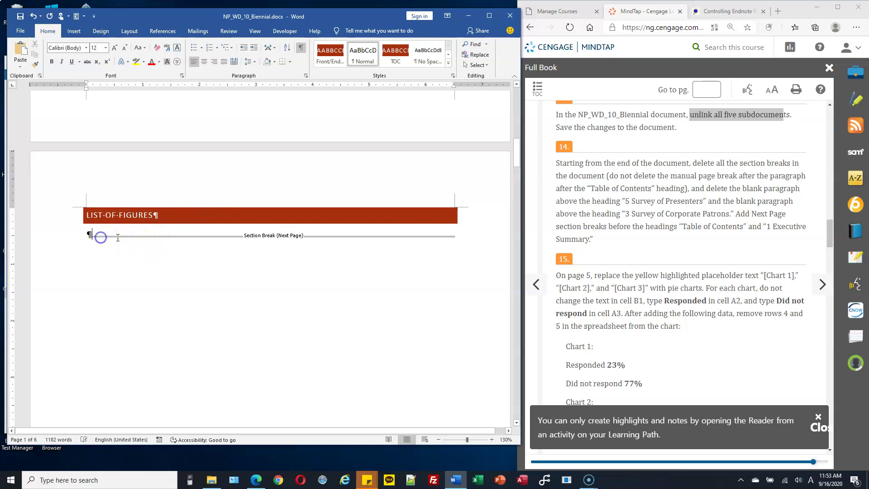
key("Delete")
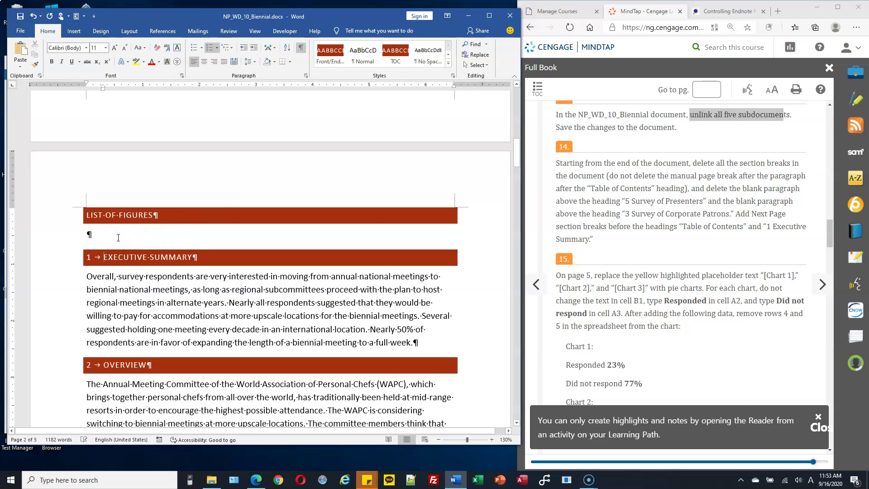
Step: Check the Table of Contents area for section breaks, leaving the manual page break below the heading in place
scroll(263, 207, "up", 10)
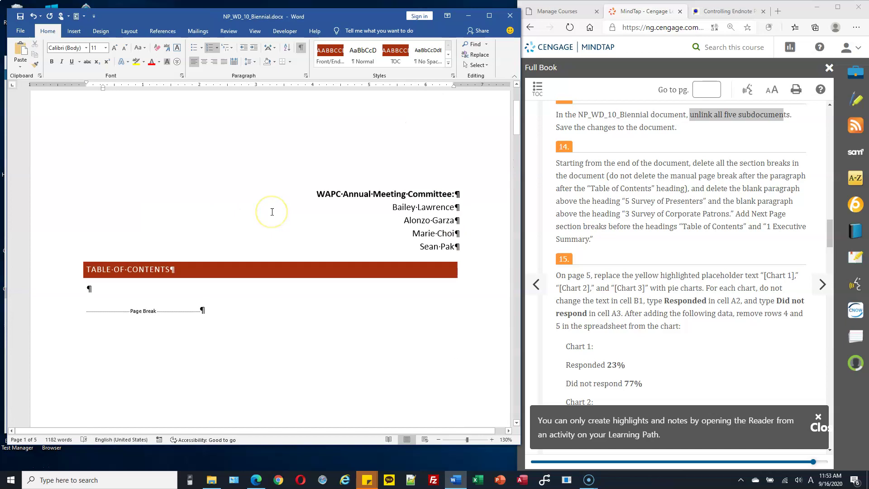
left_click(202, 311)
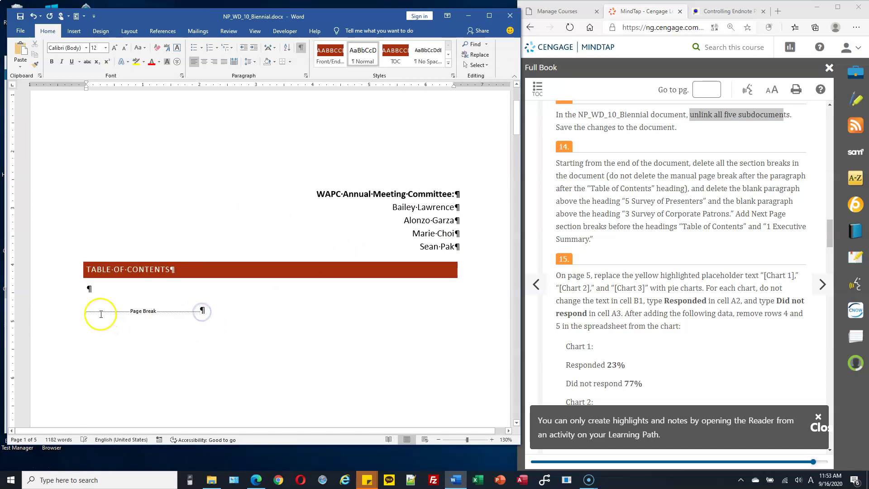
left_click_drag(90, 271, 177, 272)
left_click(202, 310)
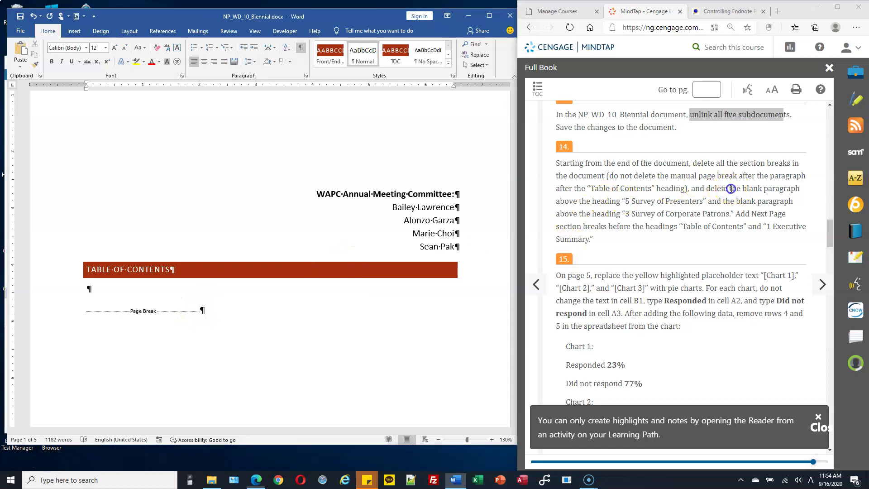
Step: Delete the blank paragraph above the heading "5 Survey of Presenters"
left_click_drag(733, 190, 790, 190)
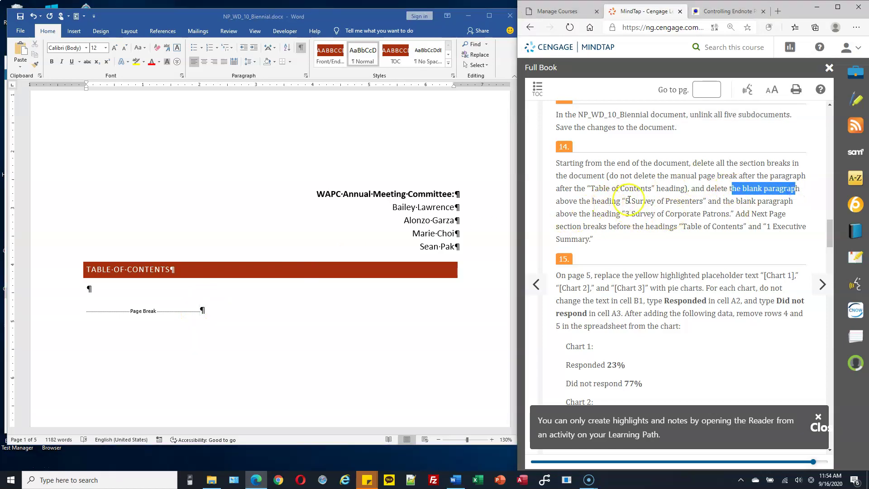
left_click_drag(628, 200, 632, 200)
scroll(426, 267, "down", 20)
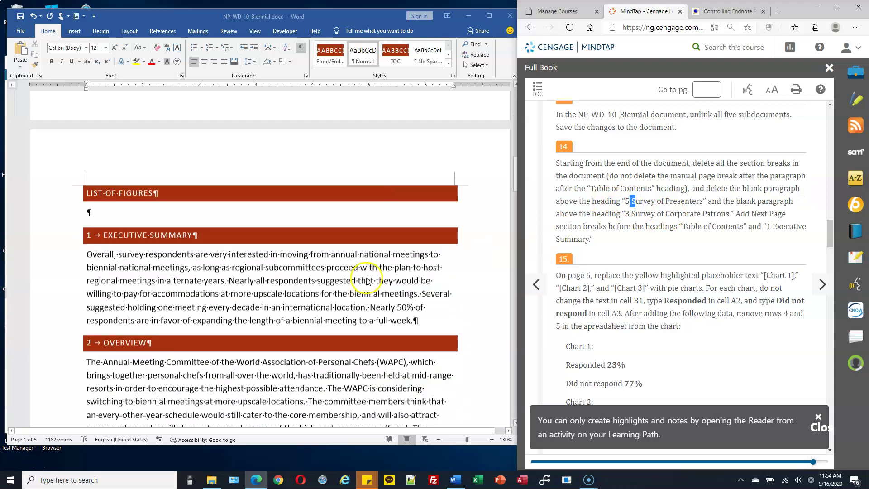
scroll(395, 273, "down", 15)
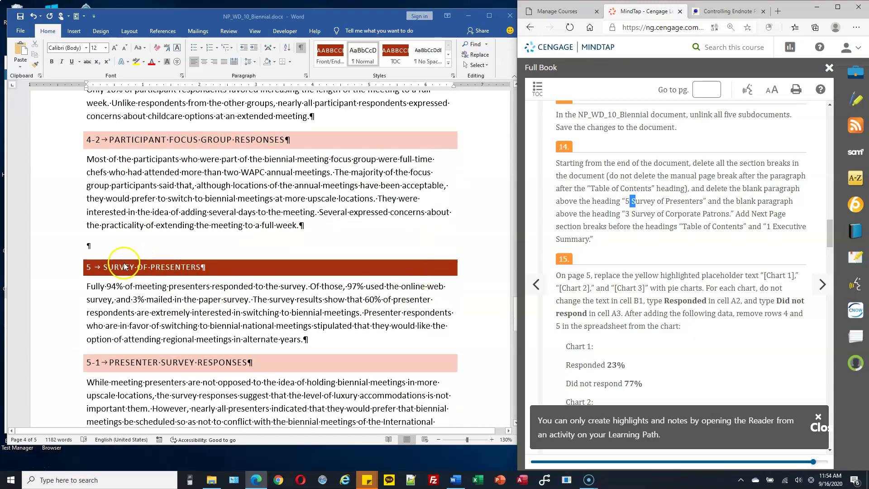
left_click(91, 245)
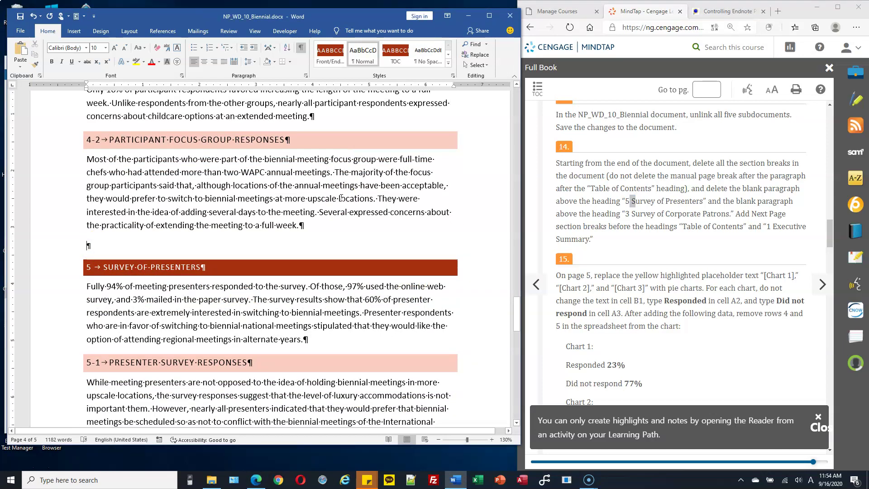
key("Delete")
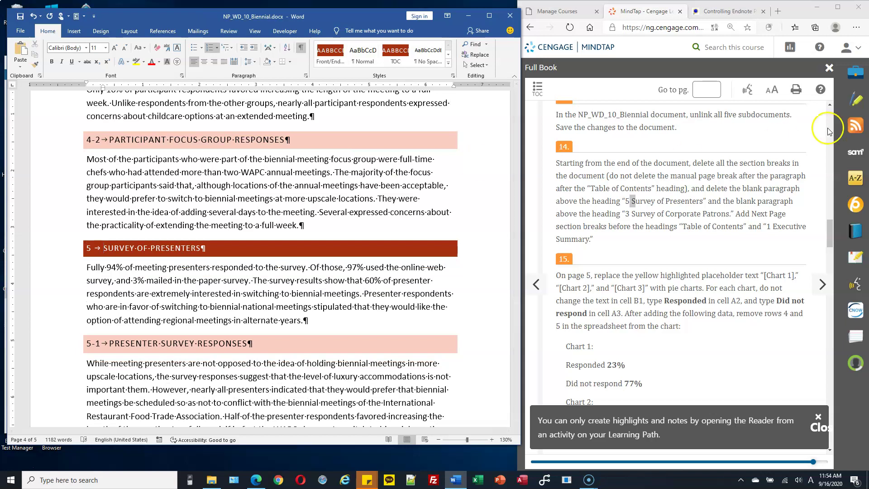
Step: Check for a blank paragraph between the [Chart 3] placeholder and the heading "3 Survey of Corporate Patrons"
left_click_drag(625, 214, 637, 215)
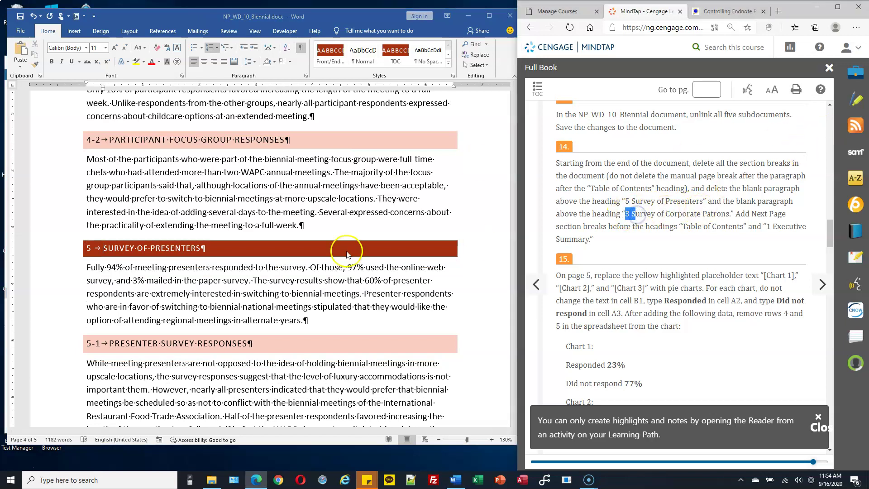
scroll(443, 163, "up", 20)
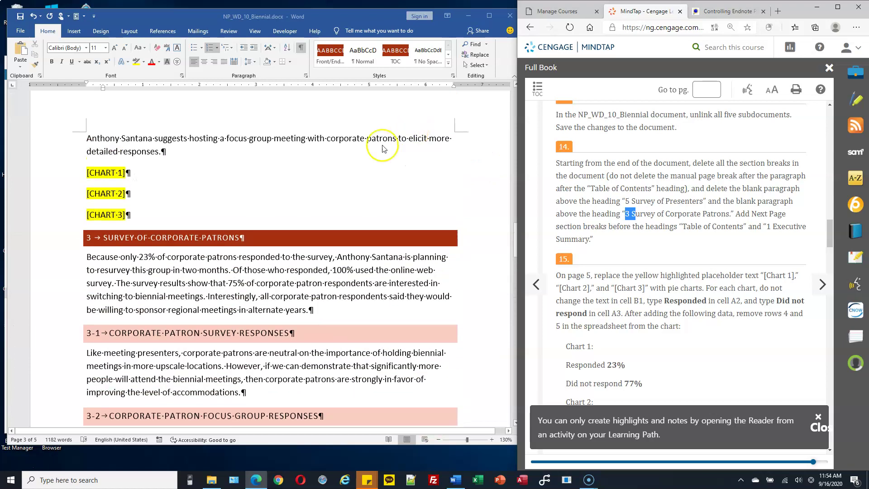
left_click(178, 221)
left_click(131, 216)
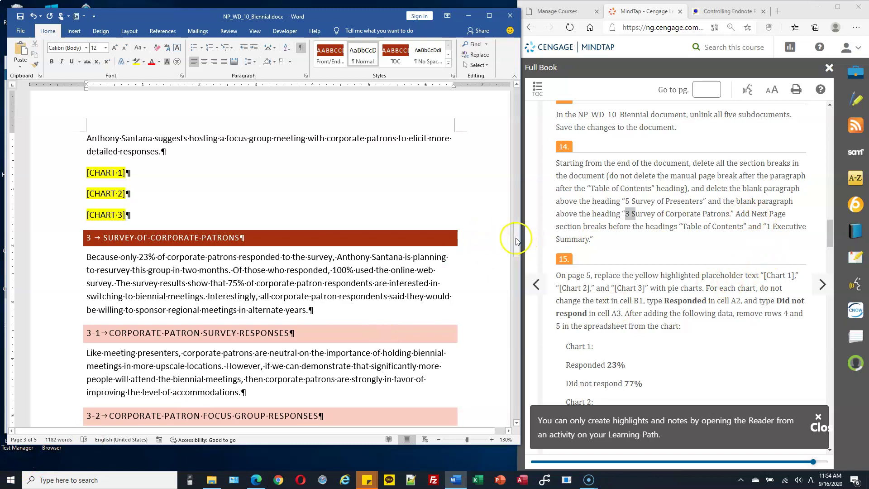
Step: Insert a Next Page section break before the "Table of Contents" heading
left_click_drag(516, 239, 528, 121)
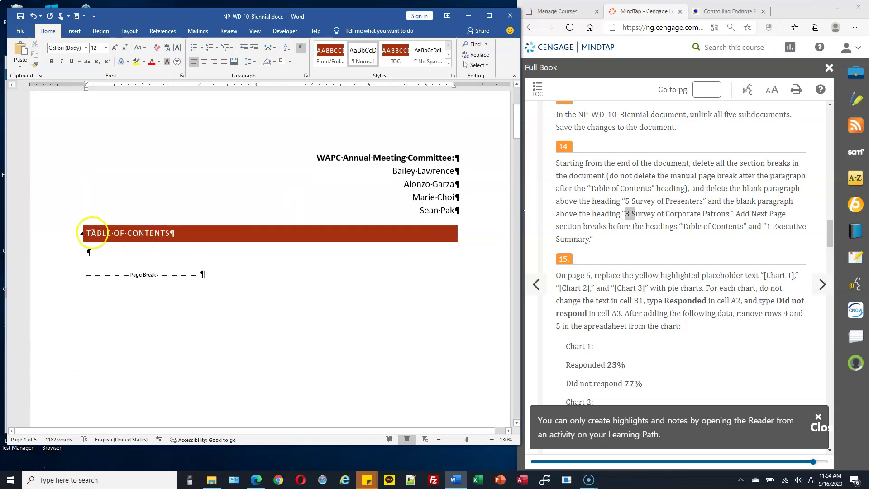
left_click(87, 232)
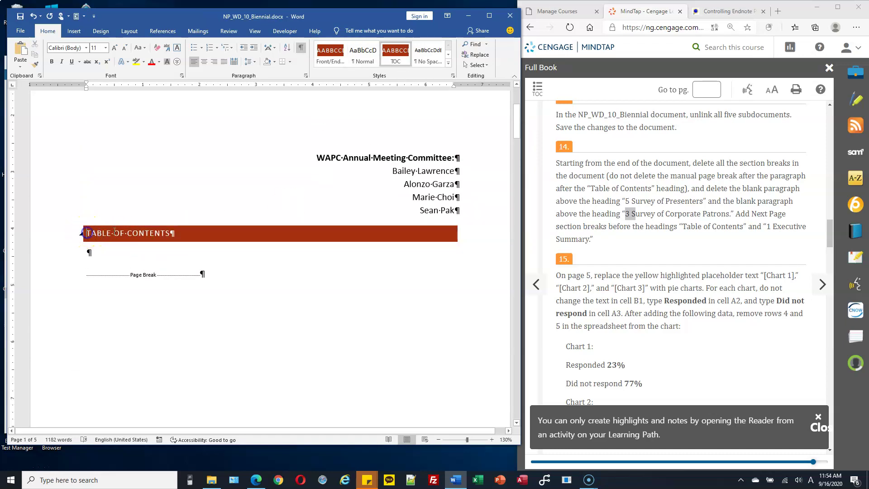
left_click(87, 233)
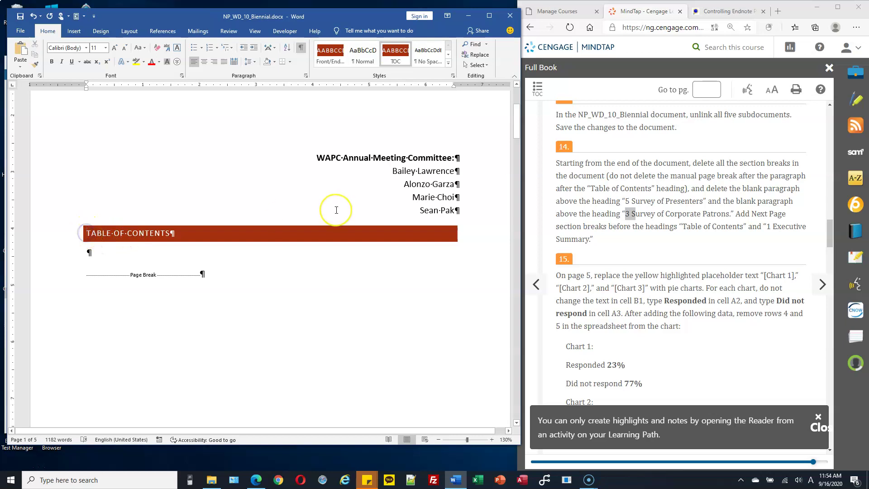
left_click(80, 240)
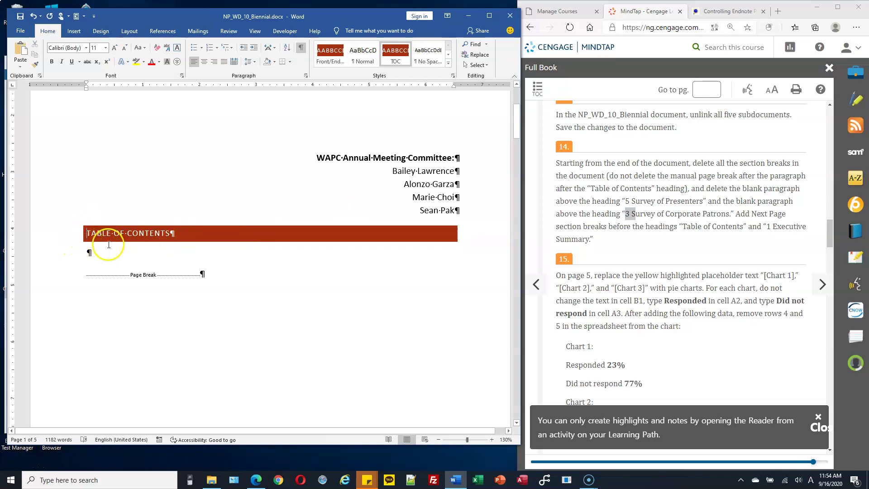
left_click(129, 32)
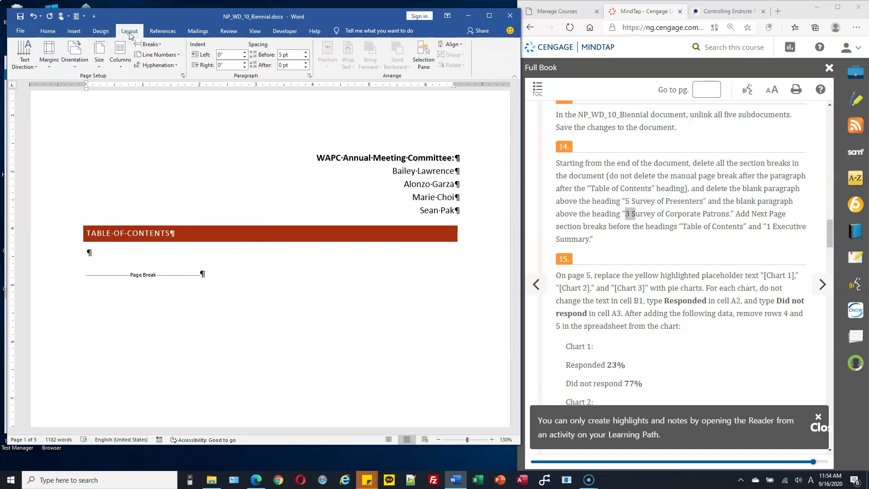
left_click(148, 44)
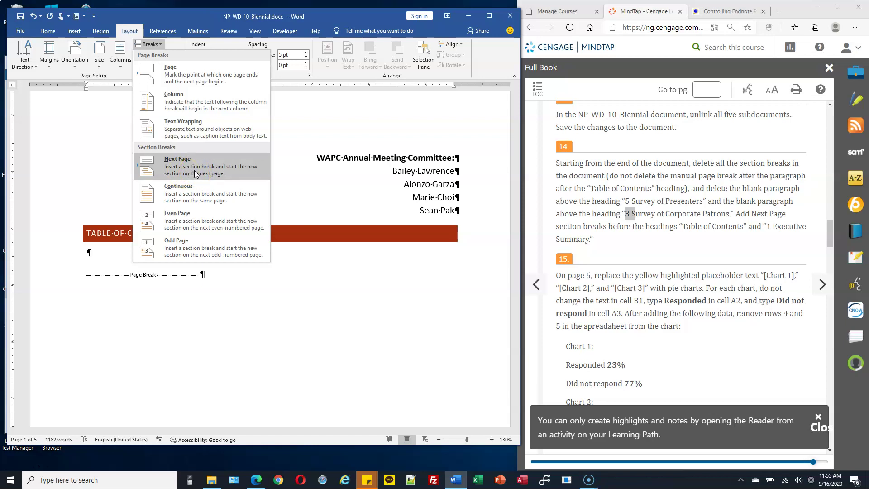
left_click(195, 173)
Step: Insert a Next Page section break before the heading "1 Executive Summary"
scroll(244, 260, "down", 3)
scroll(254, 254, "down", 5)
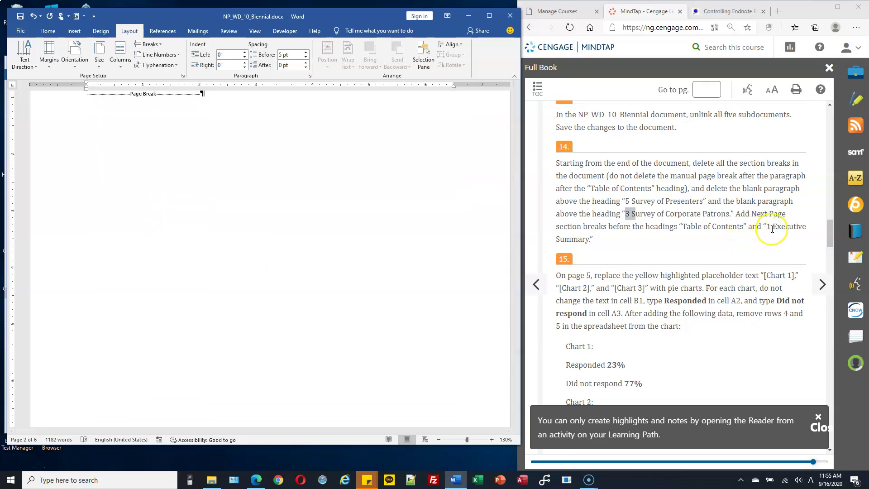
scroll(282, 253, "down", 10)
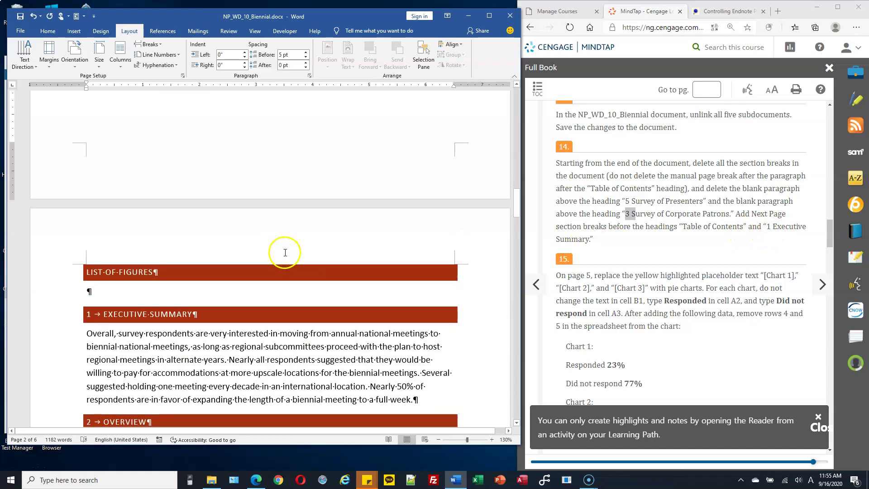
left_click(103, 318)
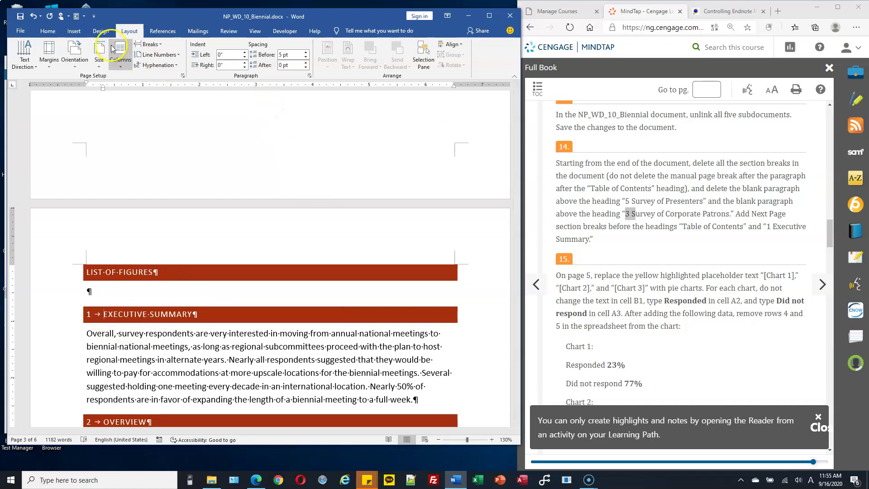
left_click(157, 44)
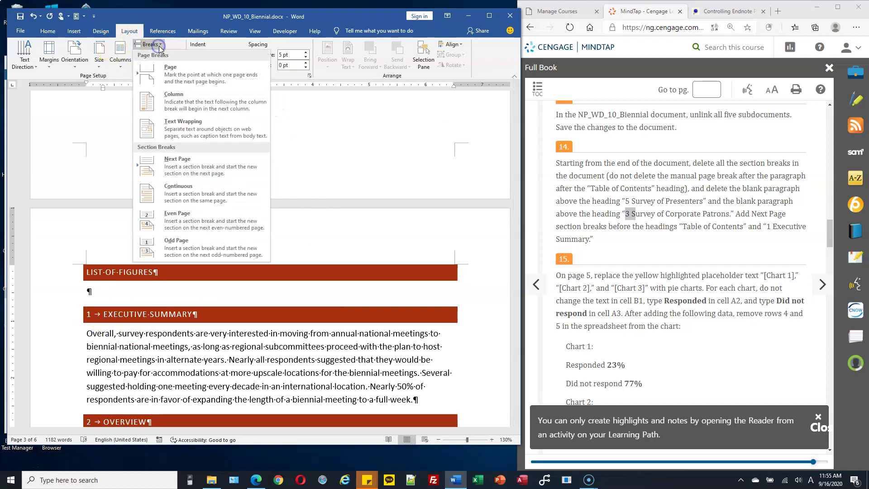
left_click(217, 167)
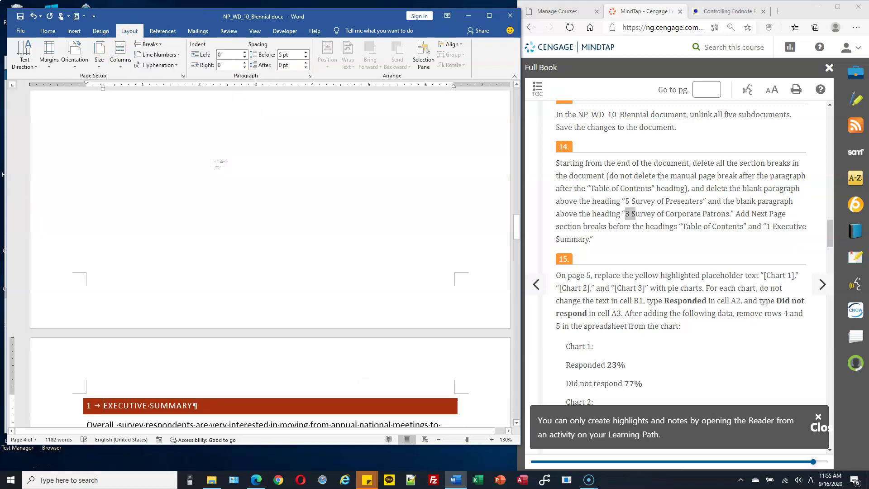
Step: Delete the highlighted [Chart 1] placeholder text on page 5, leaving its empty paragraph in place
scroll(386, 223, "down", 3)
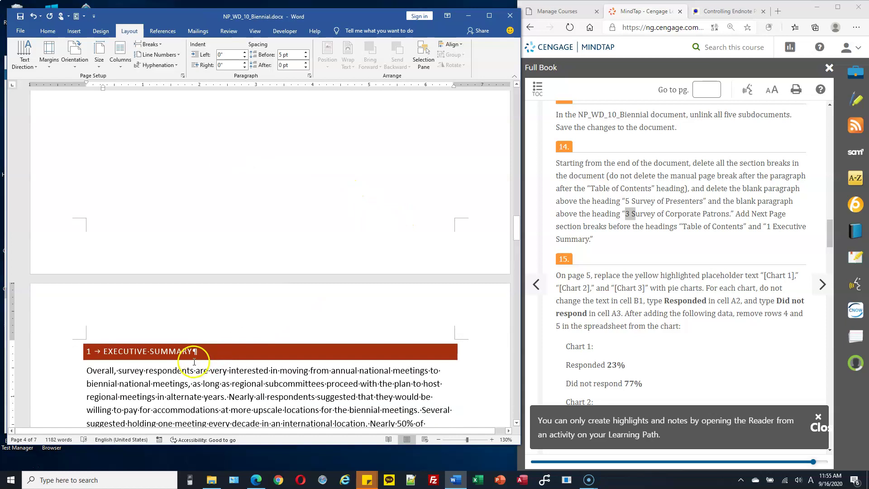
scroll(658, 248, "down", 5)
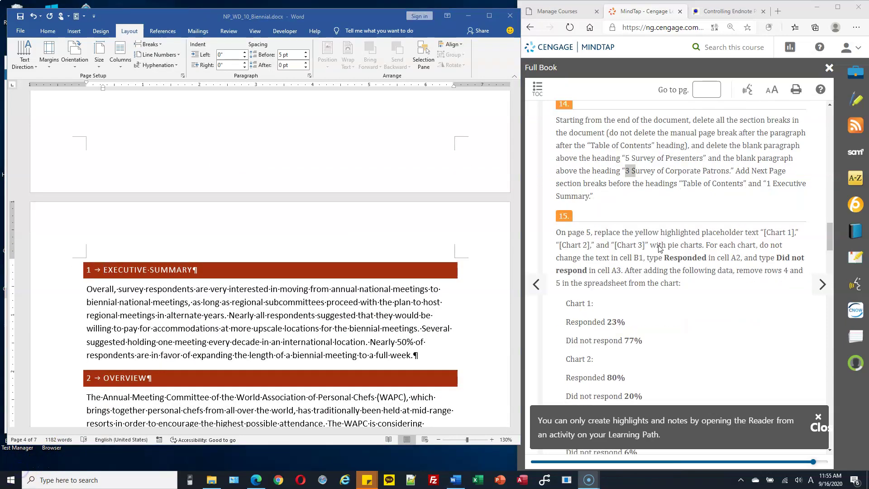
left_click(588, 179)
left_click(395, 272)
scroll(395, 272, "down", 2)
scroll(395, 272, "down", 12)
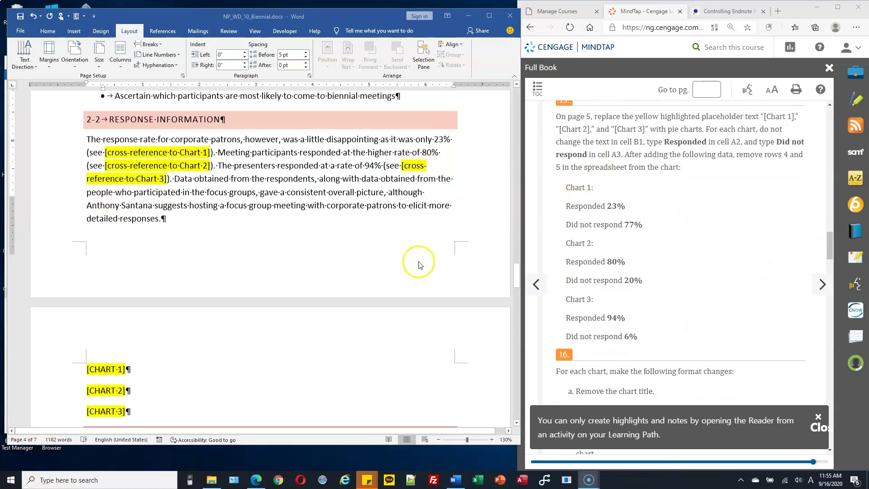
scroll(421, 263, "up", 3)
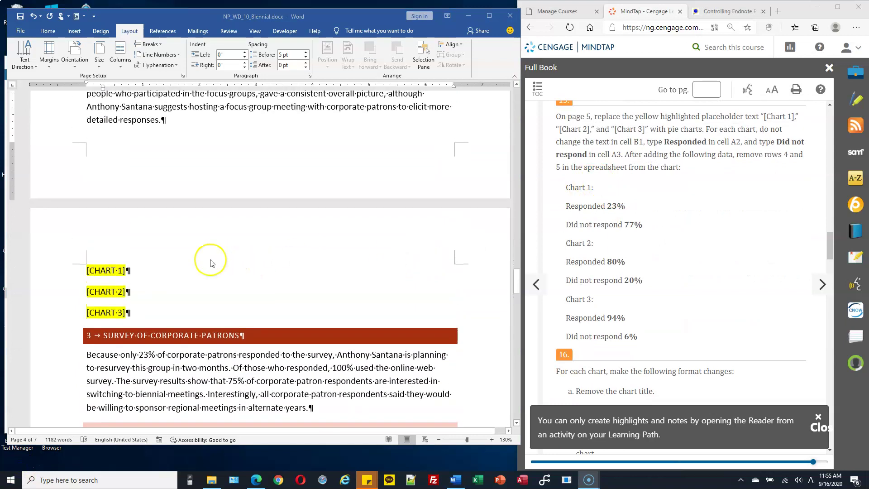
left_click(170, 283)
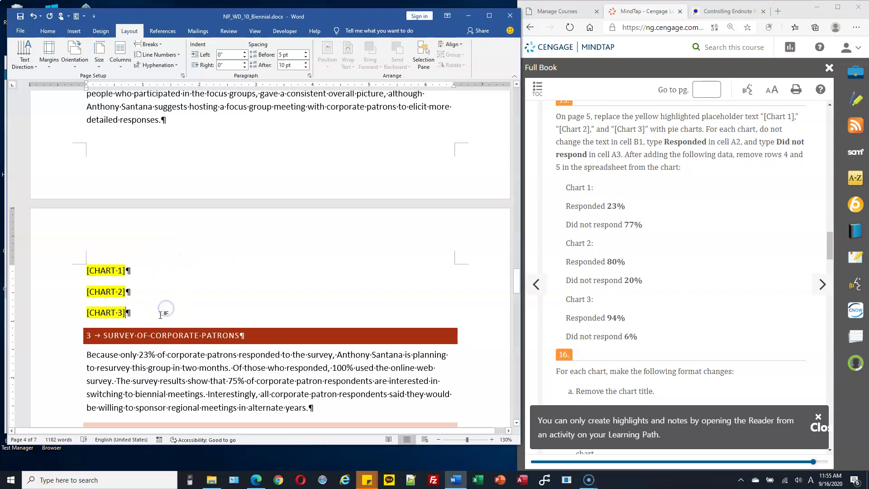
left_click(91, 270)
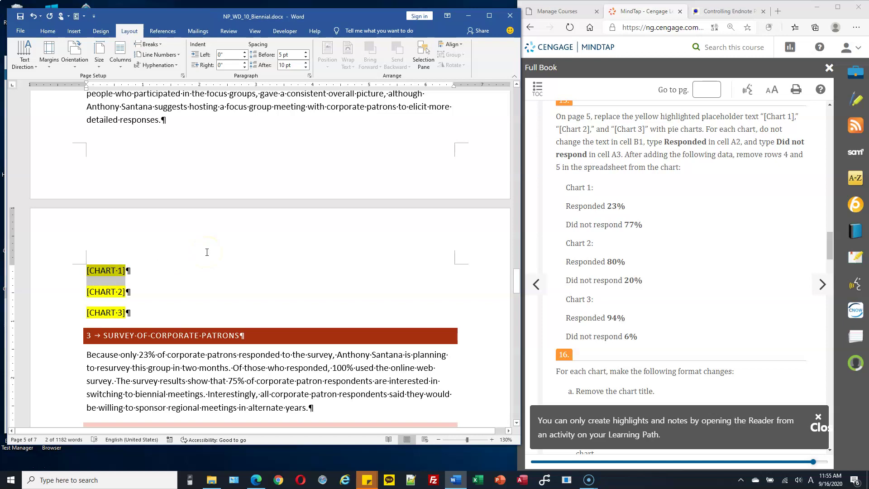
key("Delete")
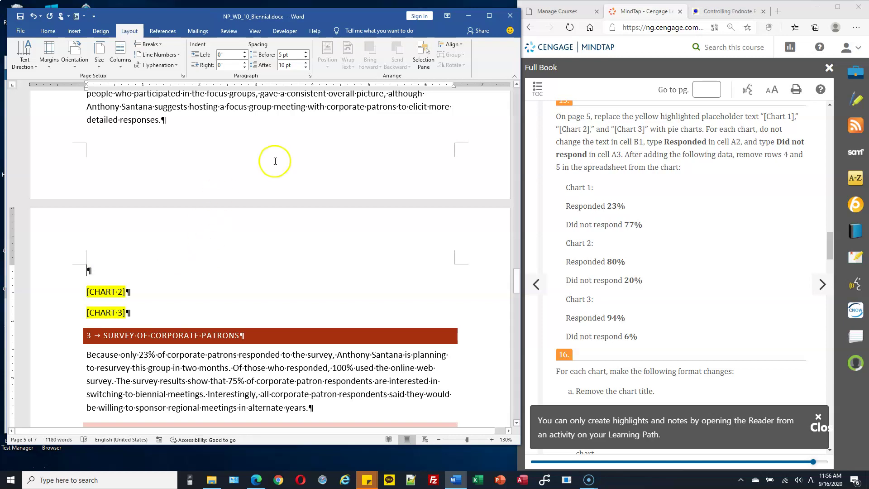
Step: Insert a standard Pie chart in the empty paragraph above the [Chart 2] placeholder
left_click(74, 32)
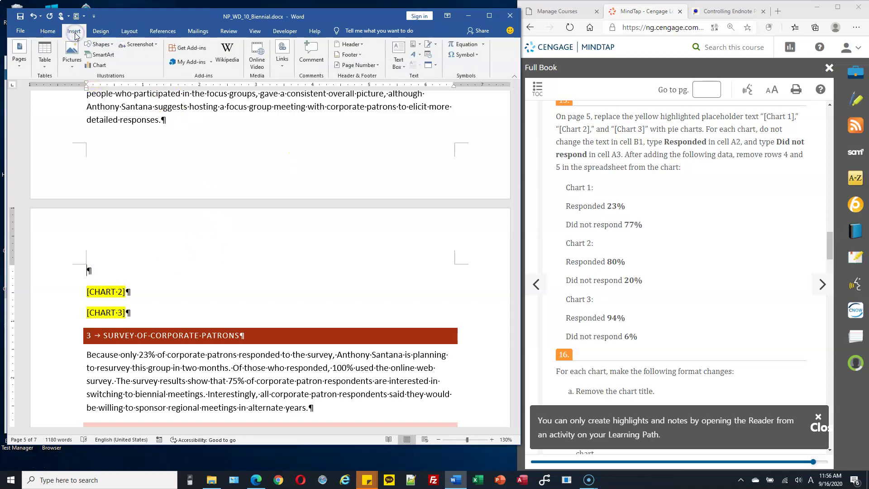
left_click(99, 66)
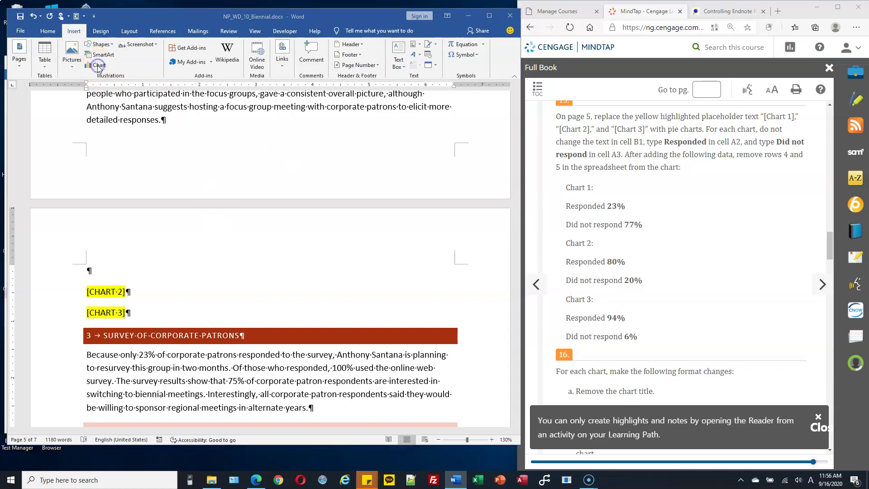
left_click(151, 177)
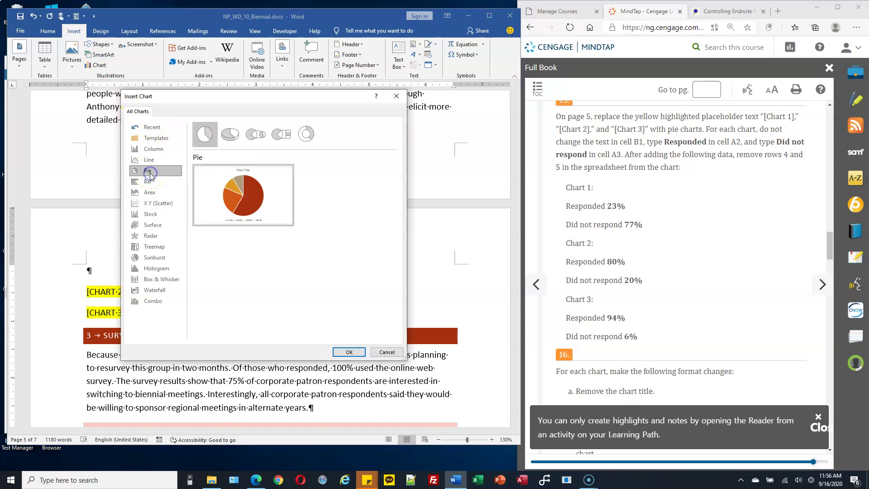
left_click(248, 191)
left_click(344, 355)
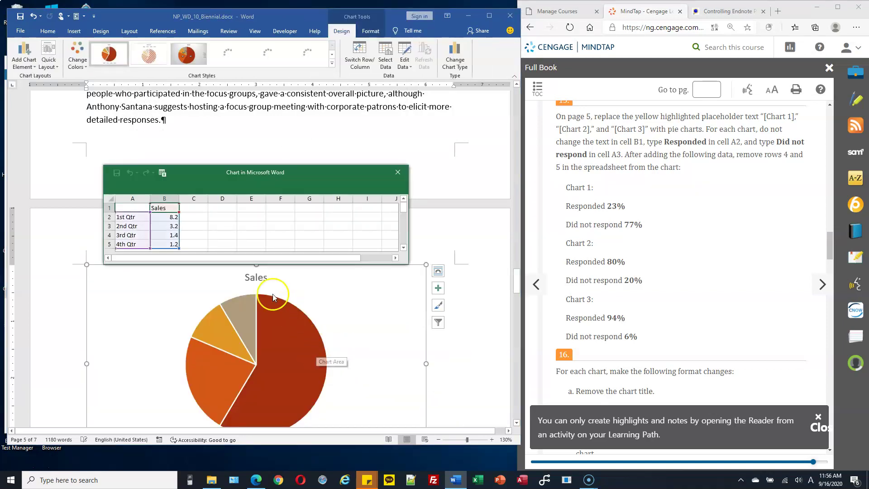
Step: In the pie chart's data sheet, enter Responded in cell A2 and 23% in cell B2
left_click(140, 218)
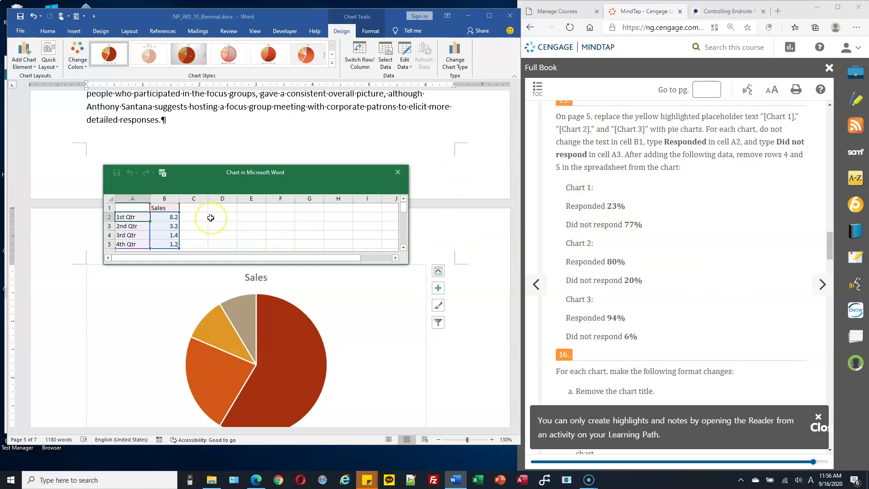
type("Res")
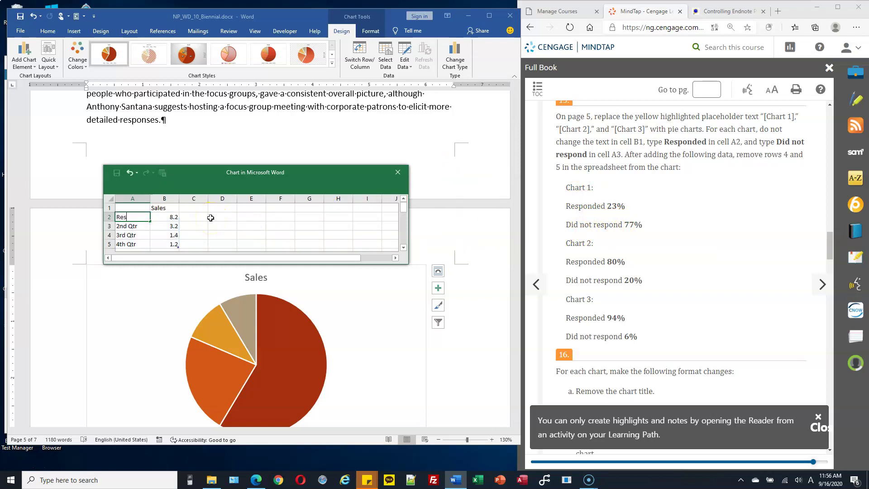
type("ponded")
key("Tab")
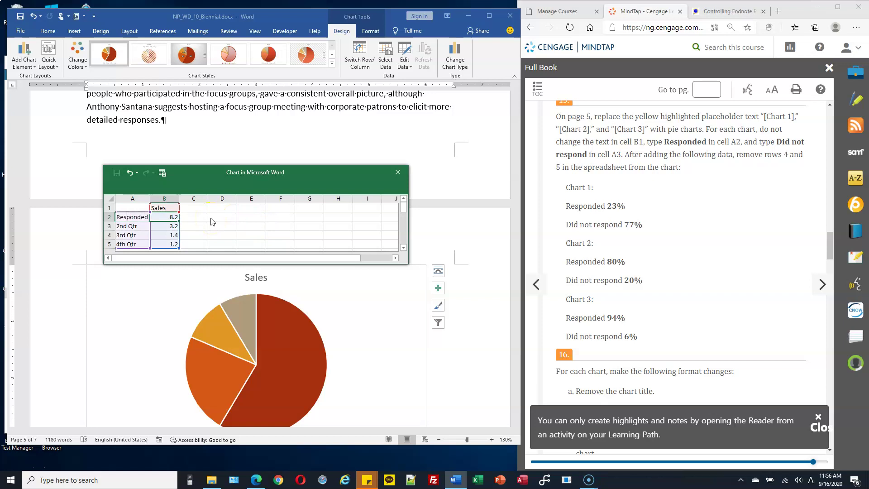
type("23")
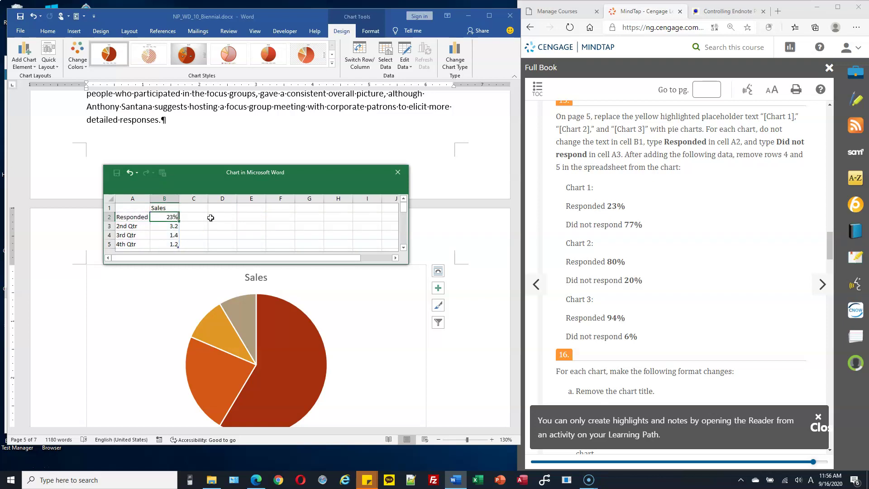
type("%")
key("Return")
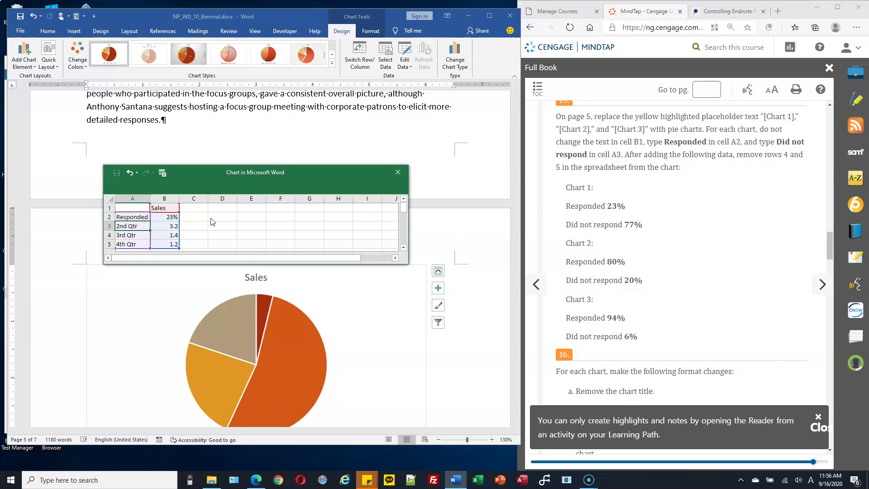
Step: Enter Did not responded in cell A3 and 77% in cell B3 of the first pie chart's data sheet
type("Di")
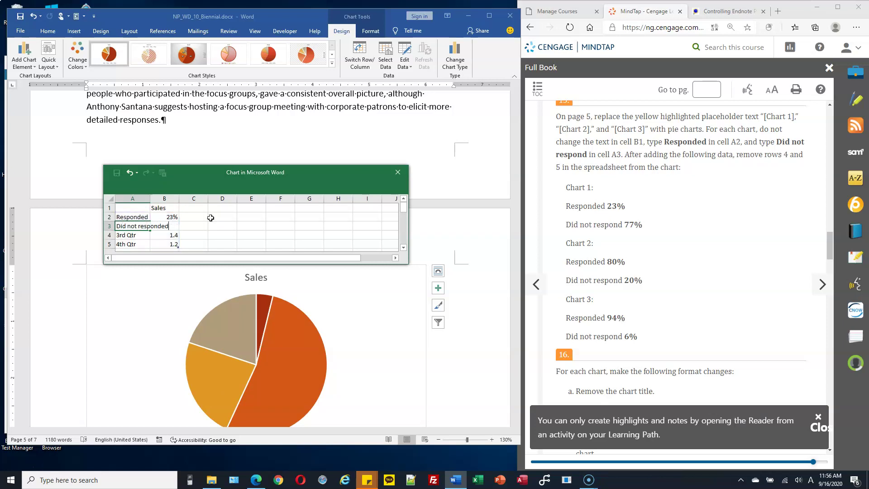
type("d not responded")
key("Tab")
type("77")
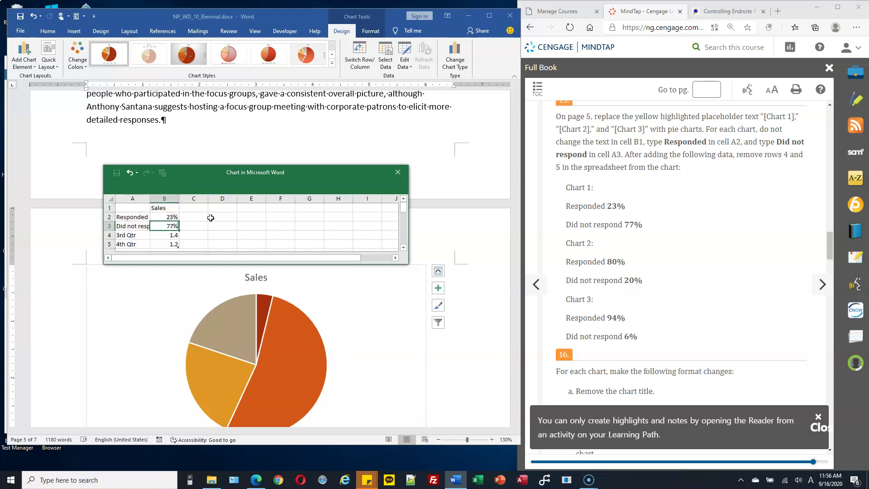
left_click(197, 206)
Step: Delete rows 4 and 5, containing 3rd Qtr and 4th Qtr, from the first pie chart's data sheet
left_click(107, 234)
left_click_drag(107, 234, 107, 244)
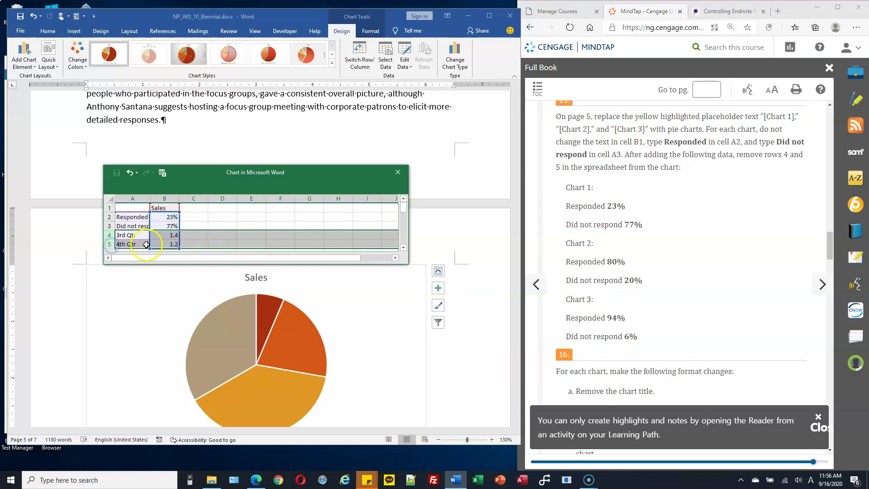
right_click(108, 235)
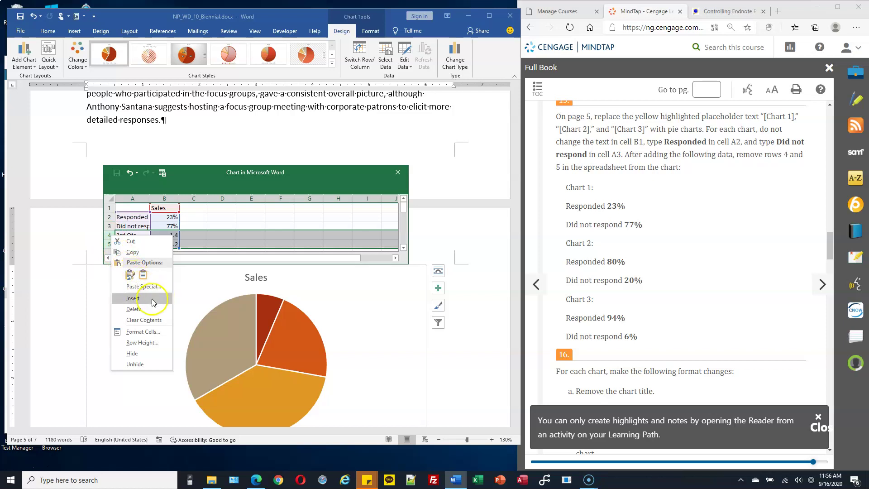
left_click(150, 309)
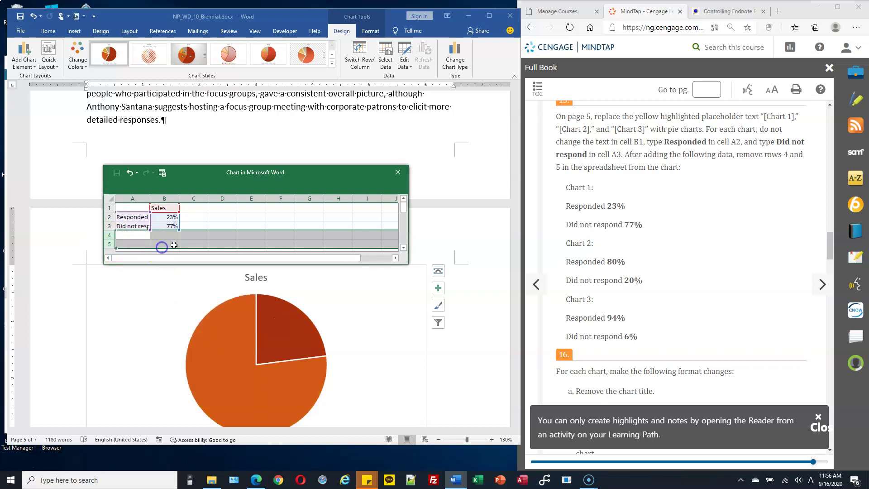
left_click(222, 226)
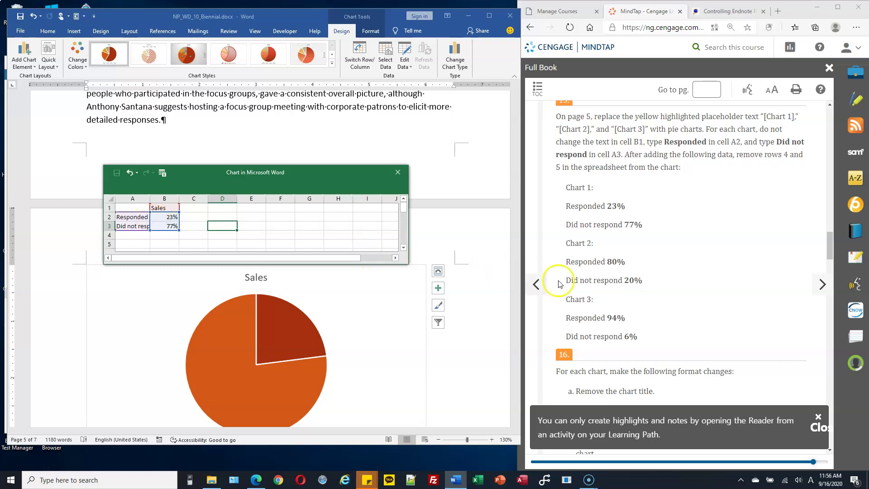
Step: Copy the response labels and percentages in cells A2:B3 of the first chart's data sheet and close the sheet
left_click(144, 233)
left_click_drag(133, 217, 169, 228)
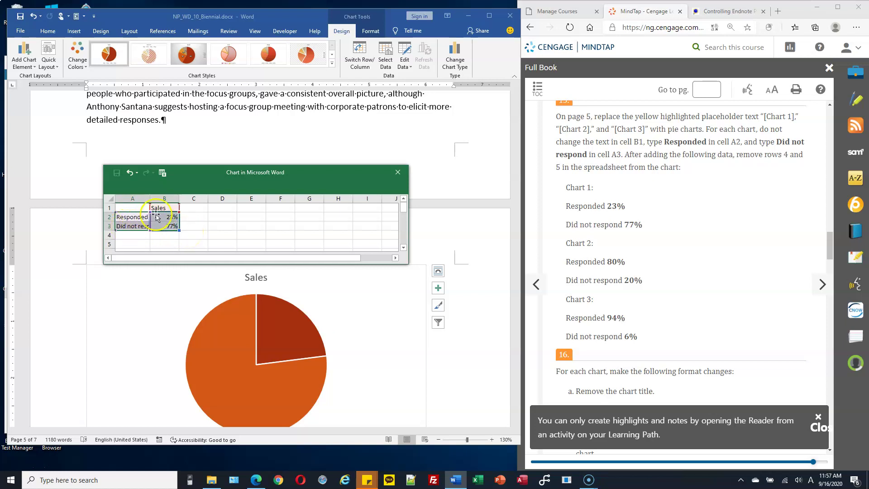
key("ctrl+c")
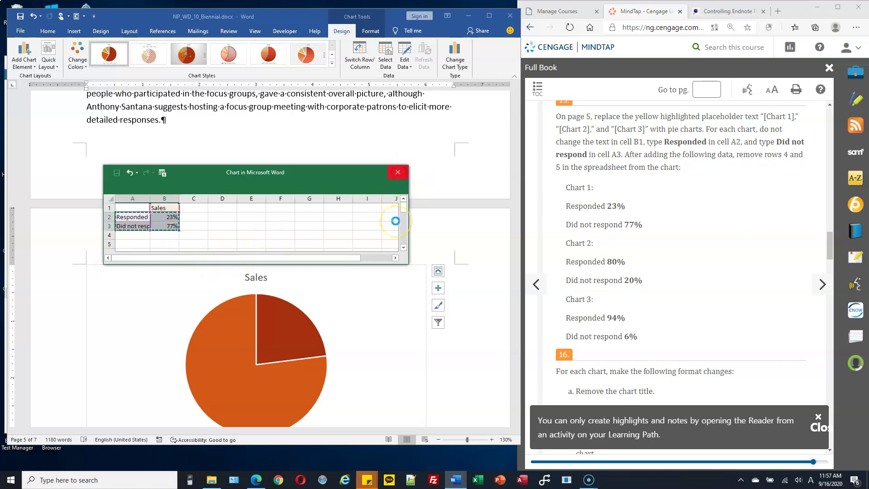
Step: Insert a standard Pie chart directly after the highlighted [Chart 2] placeholder text
scroll(367, 233, "down", 6)
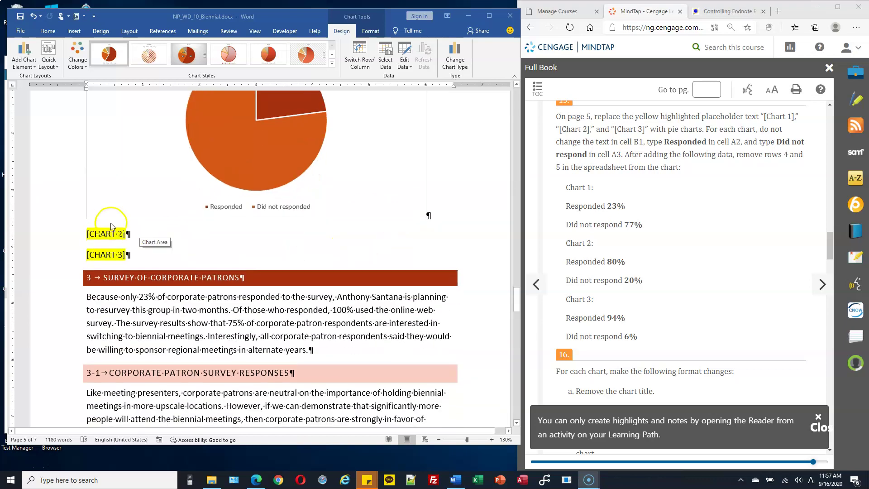
left_click(125, 238)
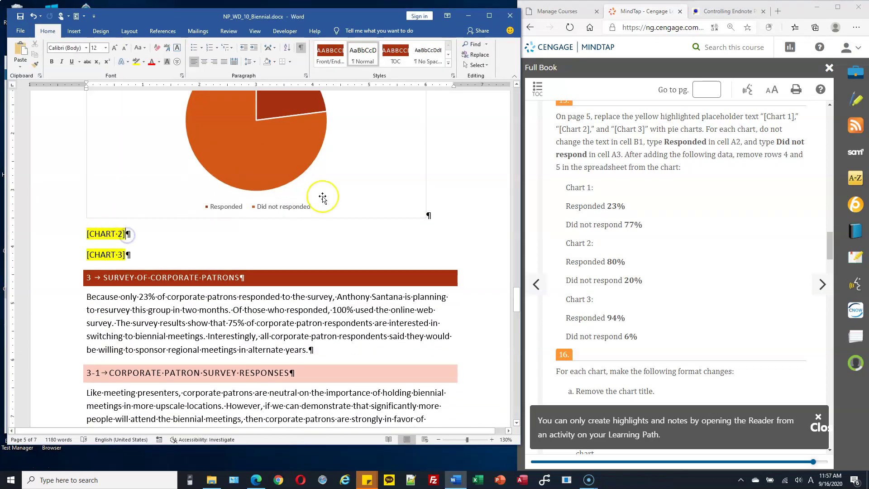
left_click(316, 194)
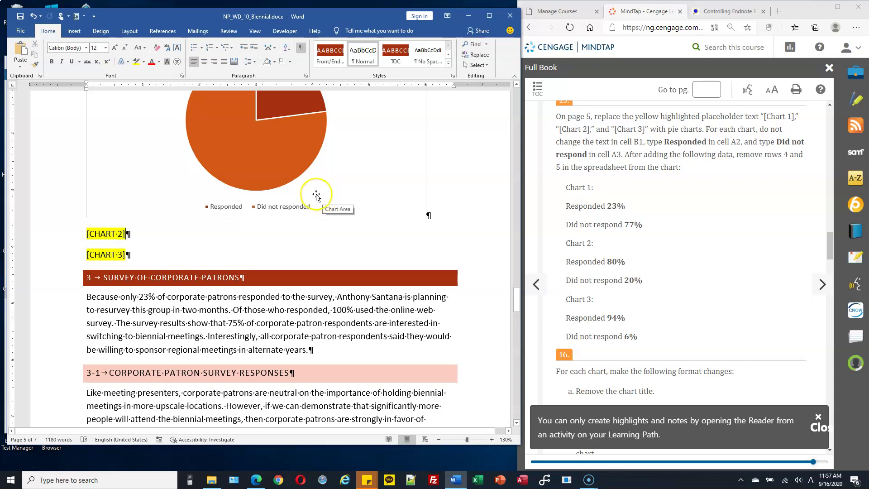
left_click(162, 220)
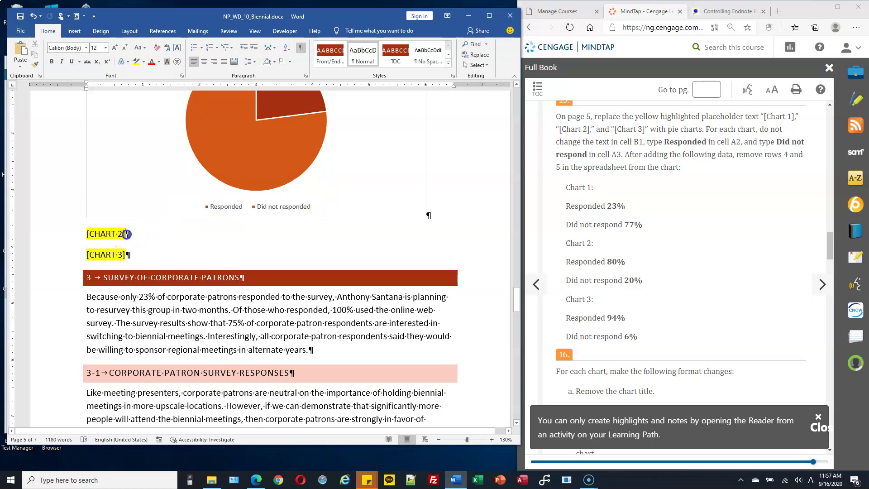
left_click(74, 32)
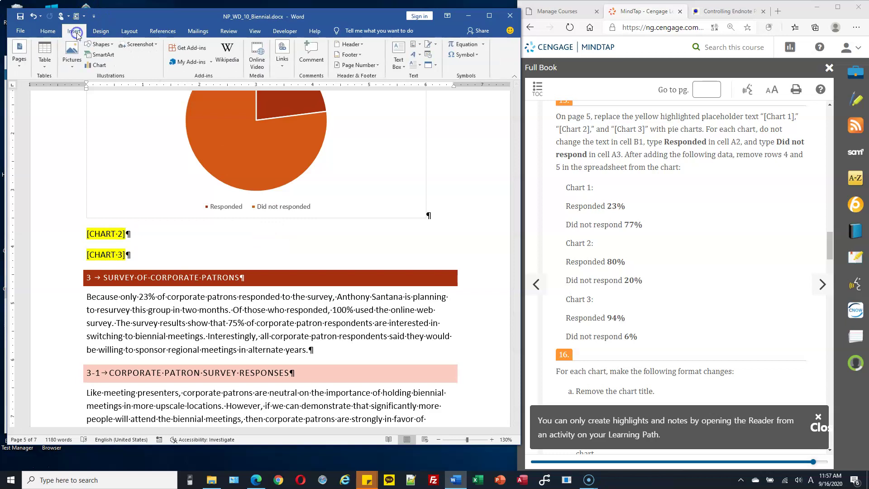
left_click(99, 65)
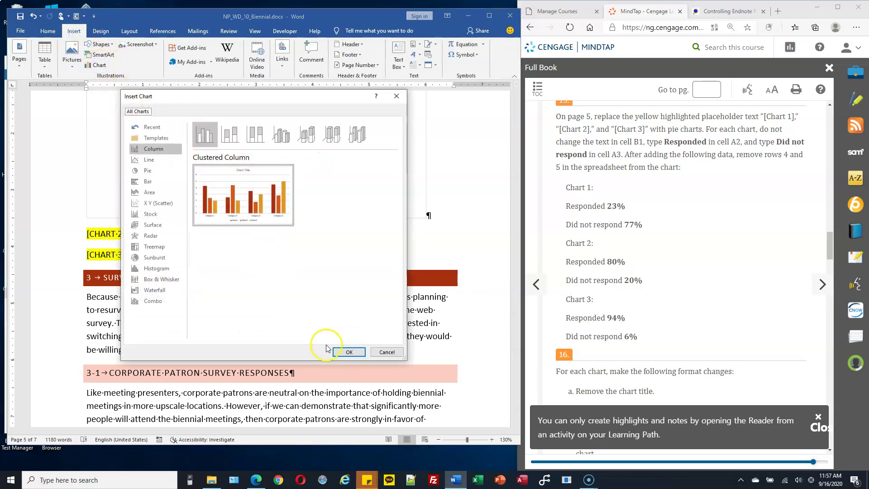
left_click(148, 171)
left_click(348, 352)
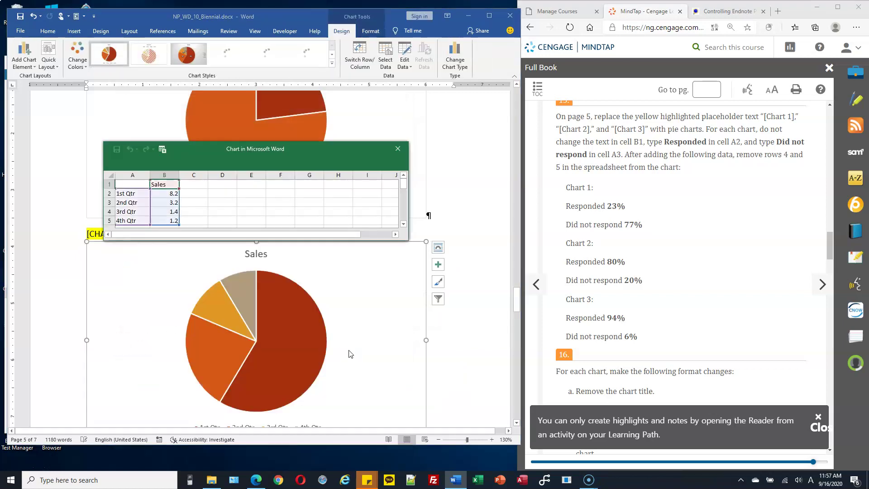
Step: Paste the copied response data at cell A2 of the second chart's data sheet, and set B2 to 80% and B3 to 20%
left_click(135, 193)
key("ctrl+v")
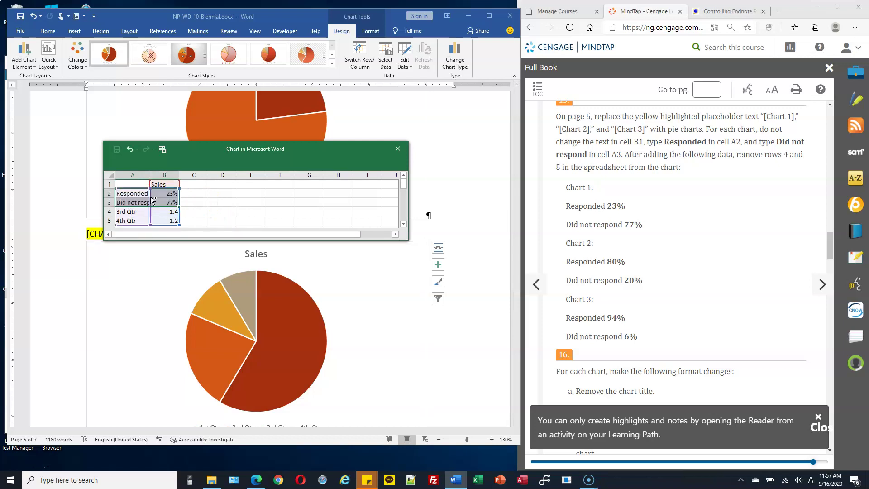
left_click(172, 195)
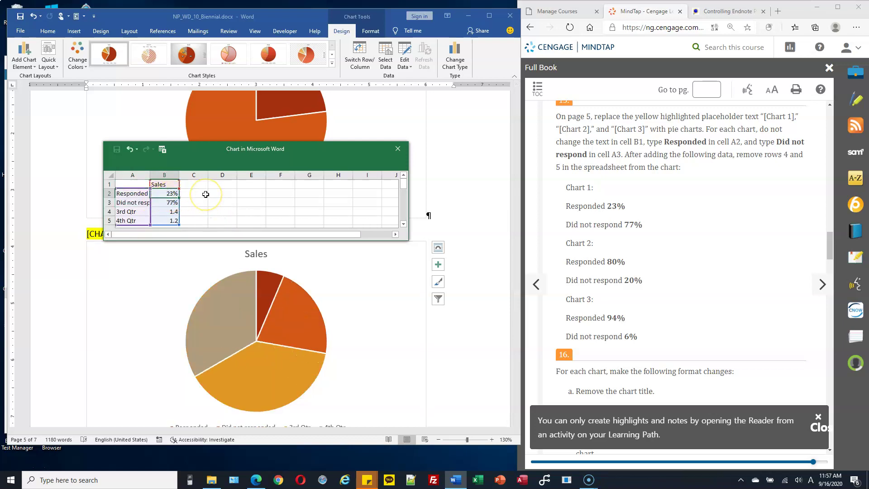
type("80")
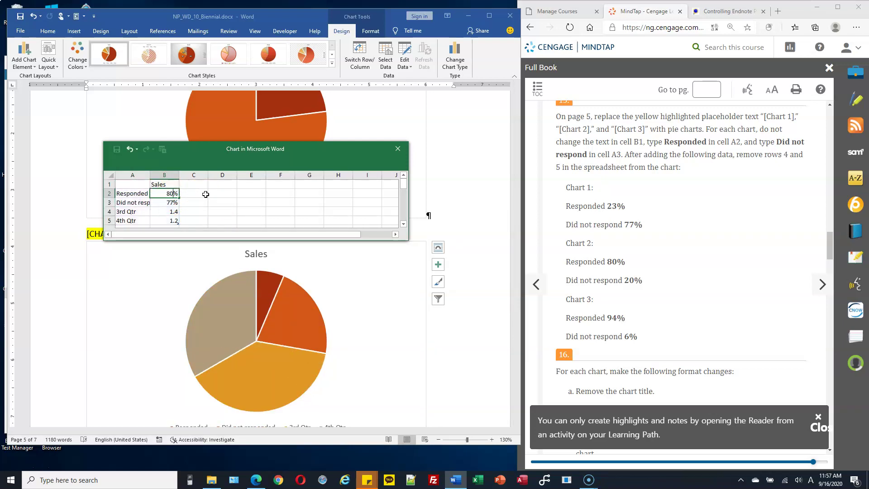
key("Return")
type("20")
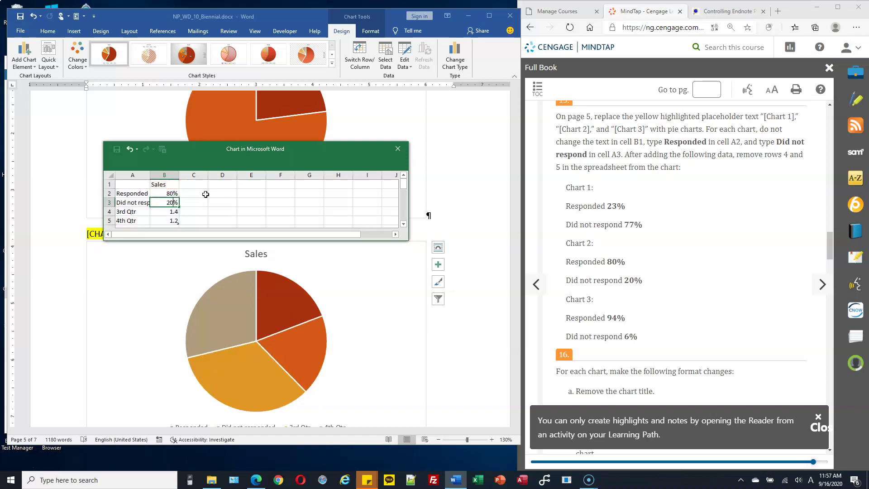
key("Return")
Step: Delete rows 4 and 5 from the second pie chart's data sheet and close the sheet
left_click_drag(109, 211, 111, 220)
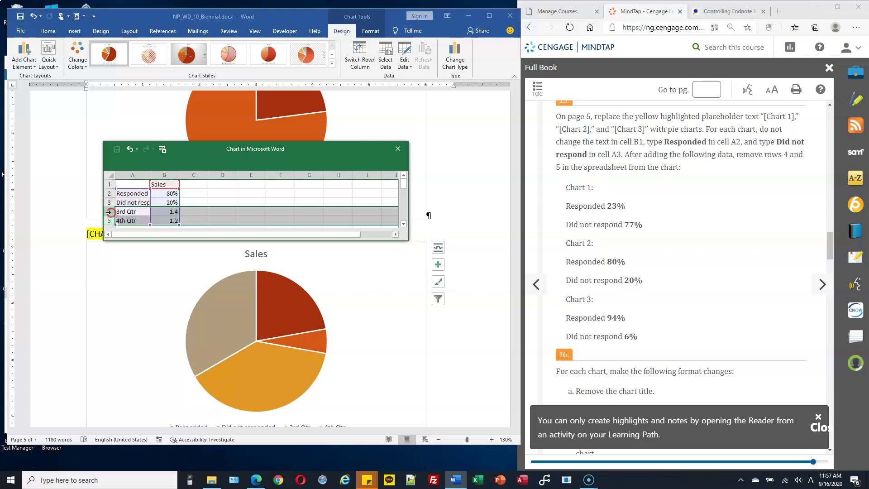
right_click(112, 219)
left_click(133, 289)
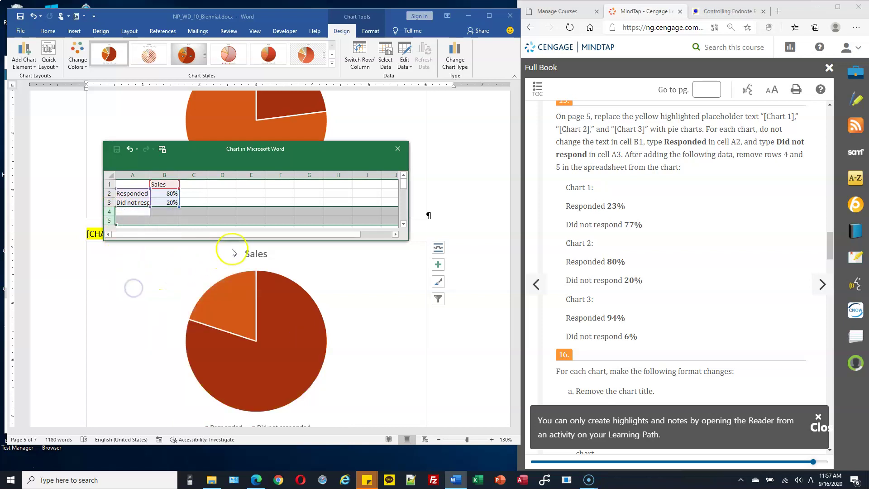
left_click(398, 149)
Step: Insert a standard Pie chart directly after the highlighted [Chart 3] placeholder text
scroll(359, 255, "down", 3)
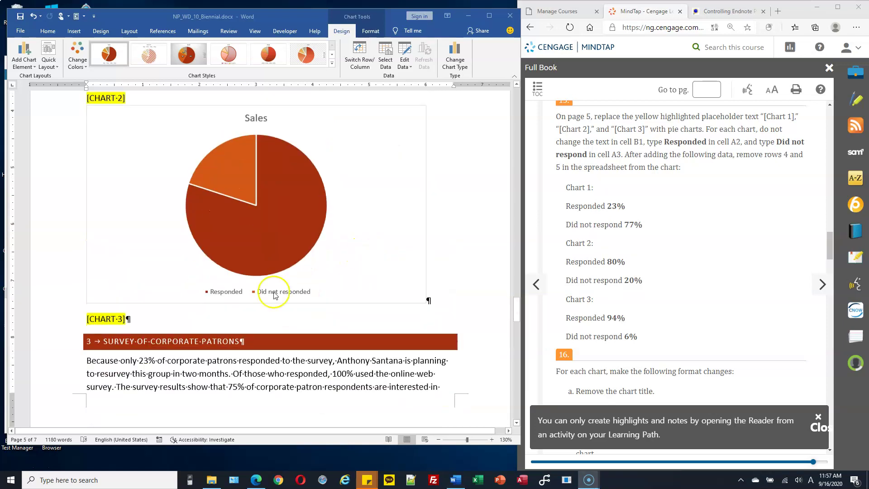
left_click(125, 318)
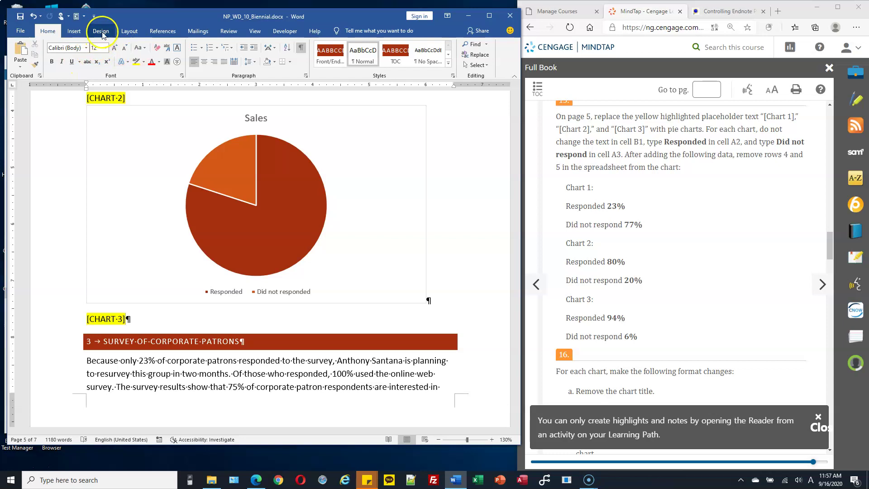
left_click(74, 31)
left_click(99, 66)
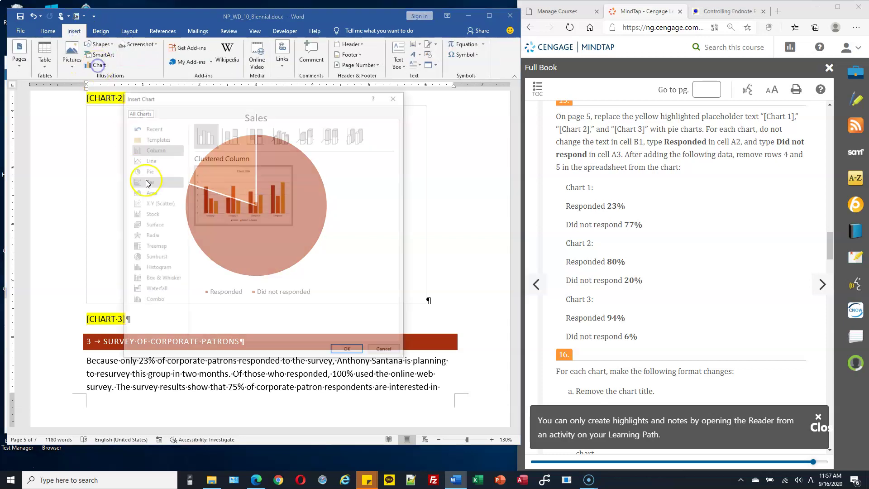
left_click(146, 176)
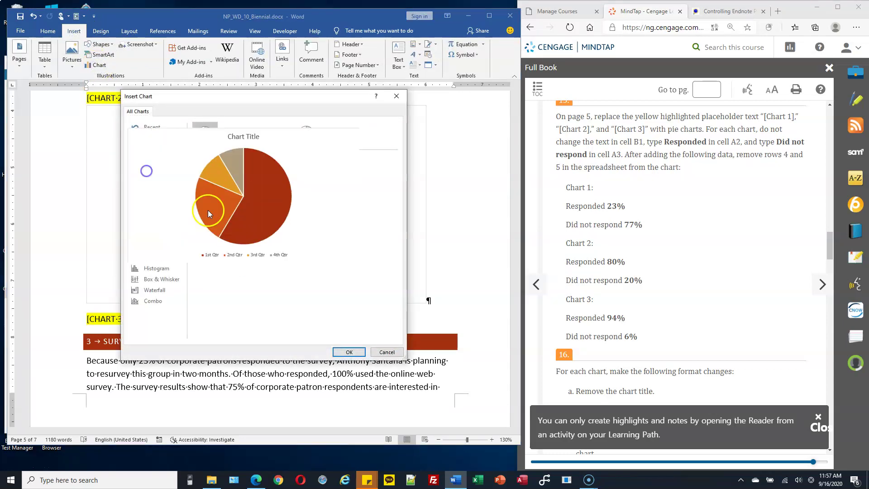
left_click(349, 352)
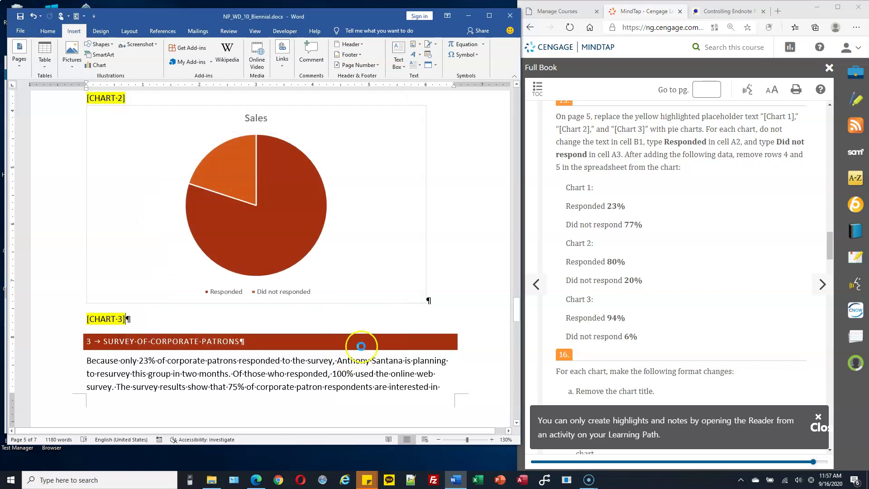
scroll(614, 287, "down", 3)
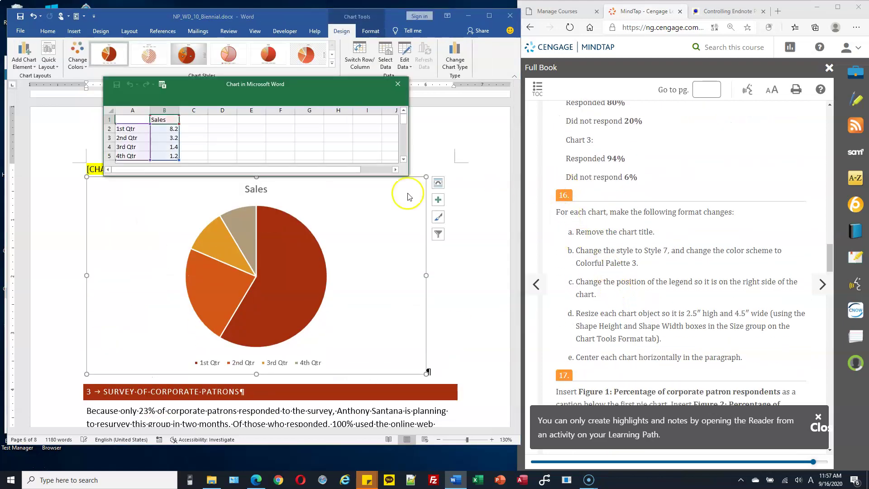
Step: Paste the copied response data at cell A2 of the third chart's data sheet, and set B2 to 94% and B3 to 6%
left_click(148, 131)
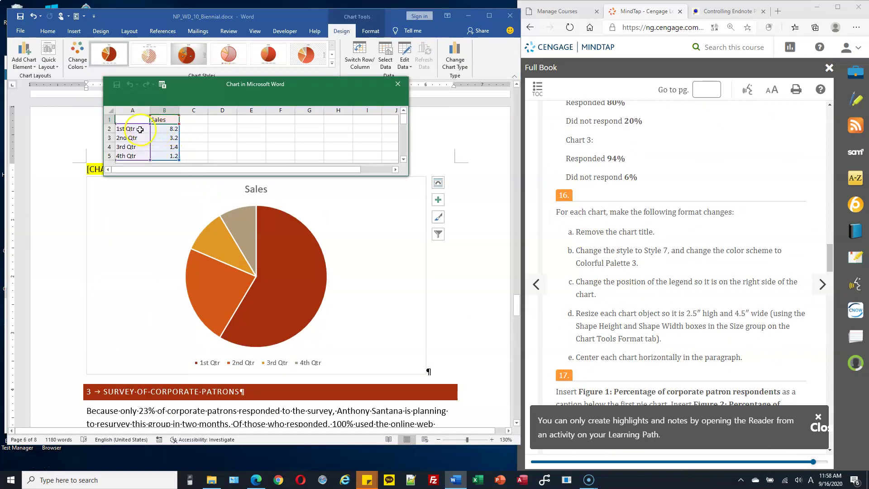
left_click(142, 129)
left_click(141, 129)
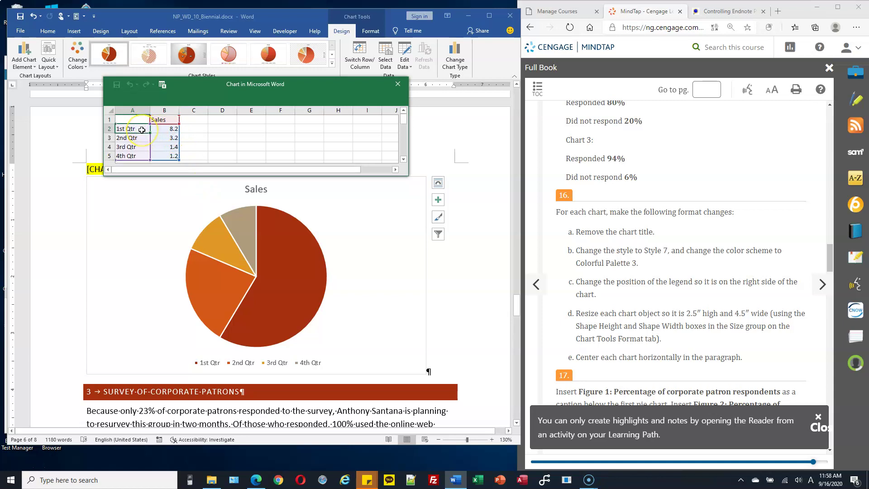
type("Responded\t23% Did not responded\t77%")
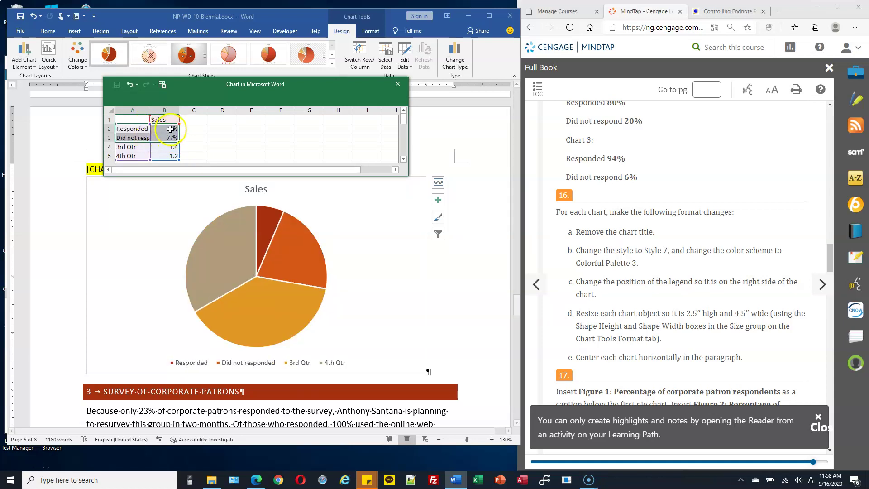
left_click(222, 129)
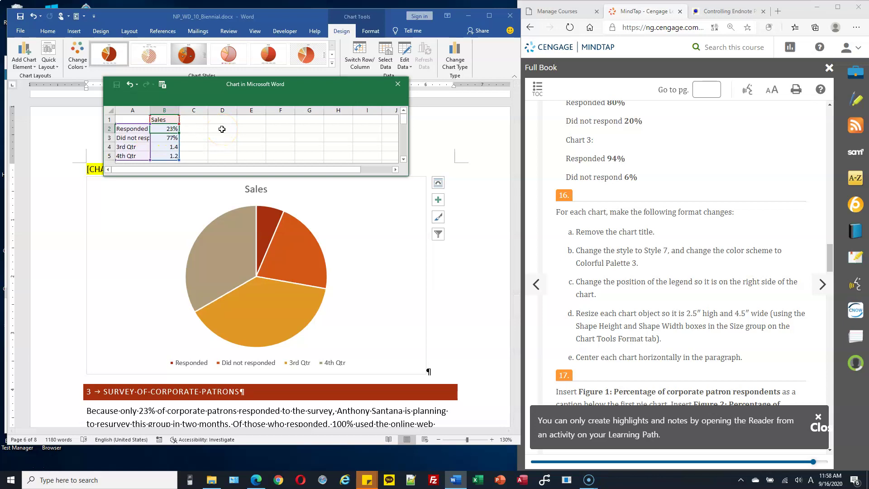
key("Left")
key("Left")
type("9")
key("Return")
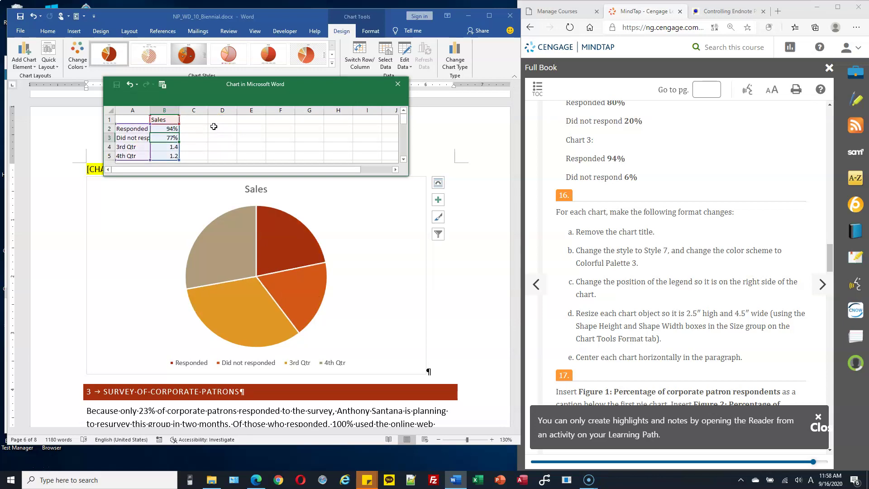
type("6")
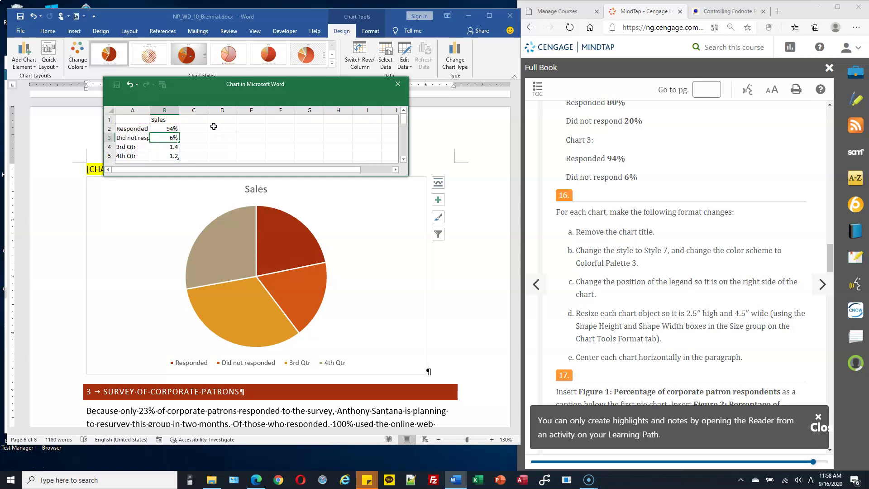
key("Return")
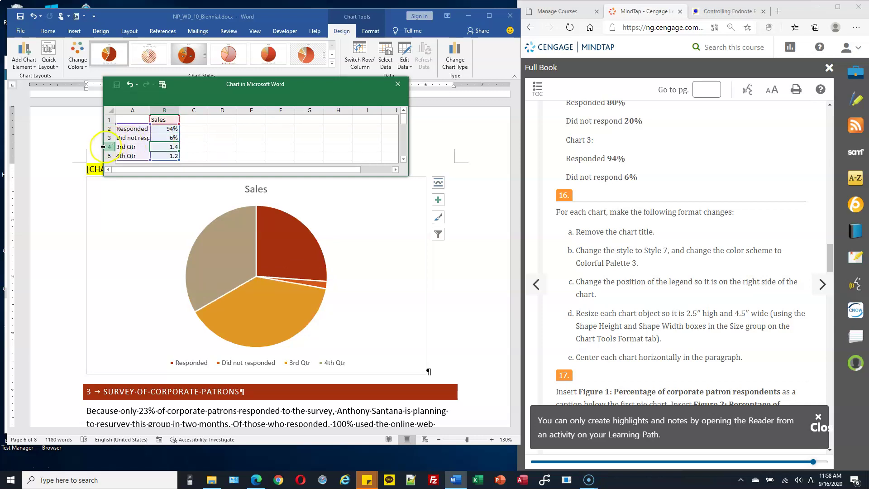
Step: Delete rows 4 and 5 from the third pie chart's data sheet and close the sheet
left_click_drag(109, 147, 109, 155)
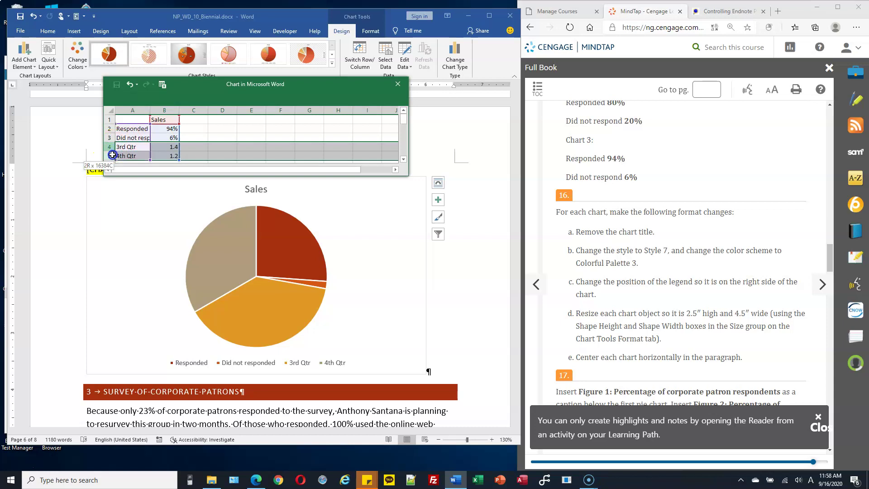
right_click(111, 153)
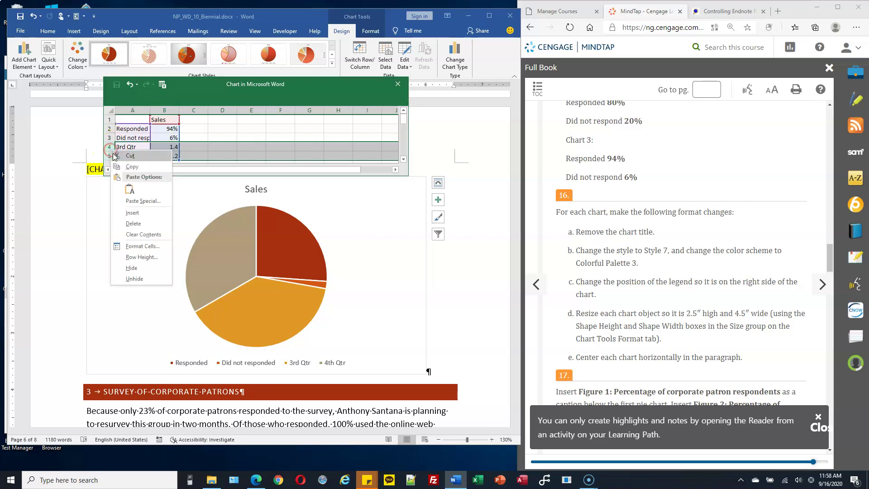
left_click(141, 223)
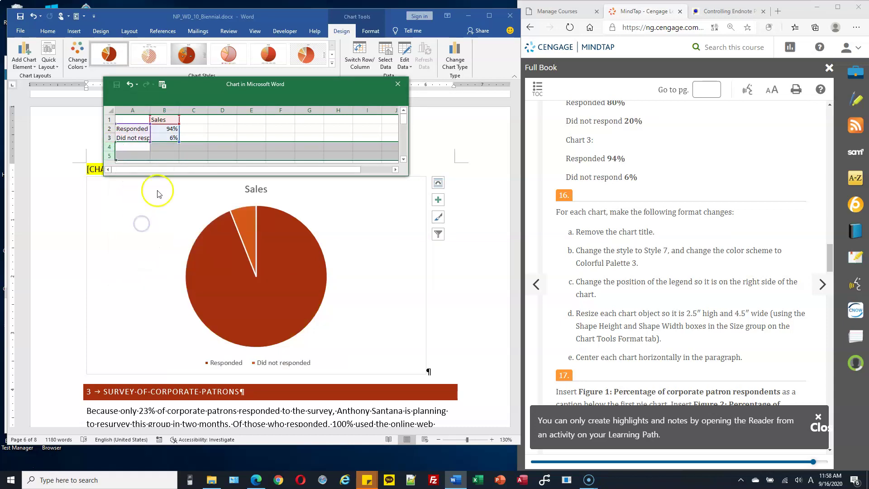
left_click(399, 85)
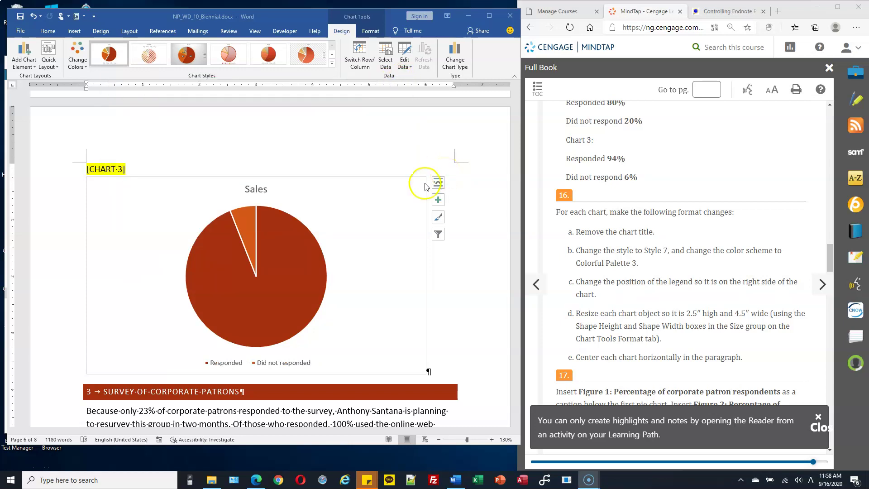
Step: Remove the highlighted [CHART 2] placeholder text above the second pie chart, leaving the chart in place
scroll(362, 204, "up", 10)
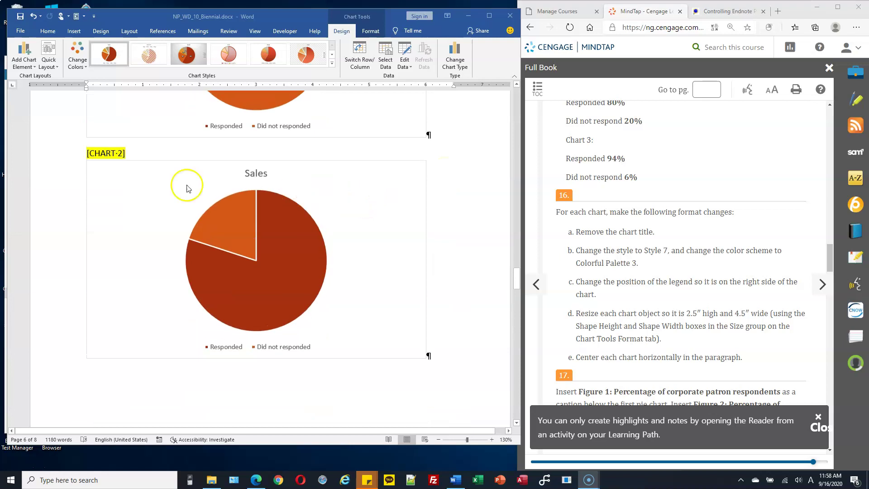
left_click(126, 153)
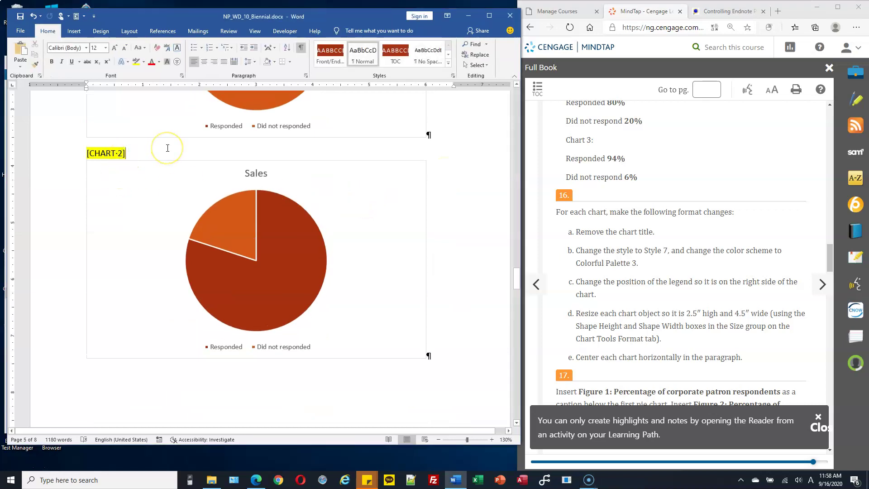
key("Delete")
key("BackSpace")
key("BackSpace")
key("BackSpace")
key("BackSpace")
key("BackSpace")
key("BackSpace")
key("BackSpace")
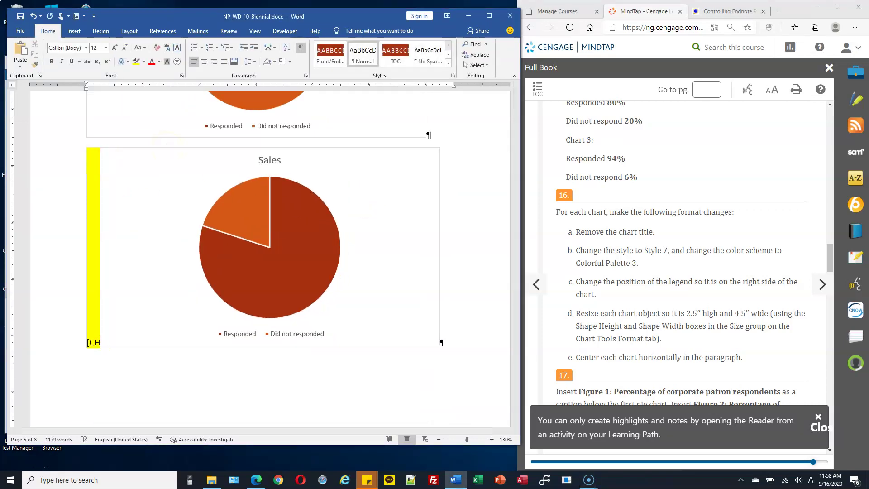
key("BackSpace")
key("BackSpace")
Step: Place the insertion point at the end of the highlighted [CHART 3] placeholder text above the third pie chart
scroll(197, 175, "down", 5)
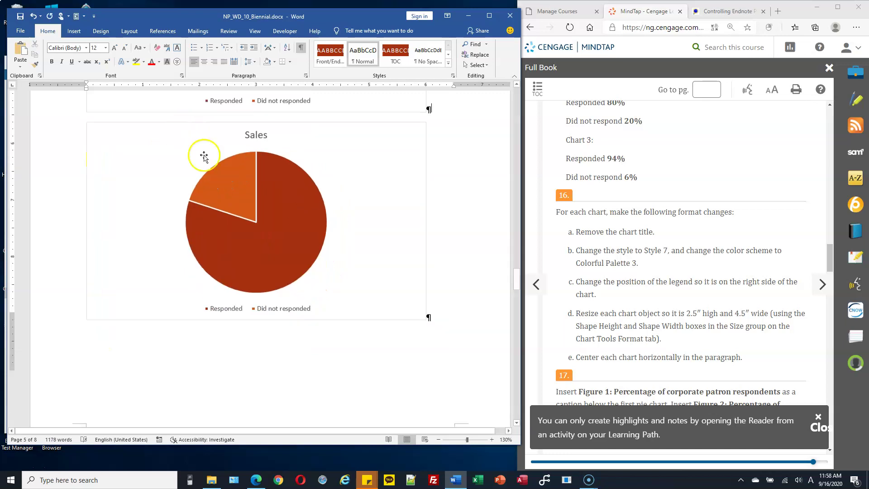
scroll(197, 174, "down", 1)
left_click(126, 196)
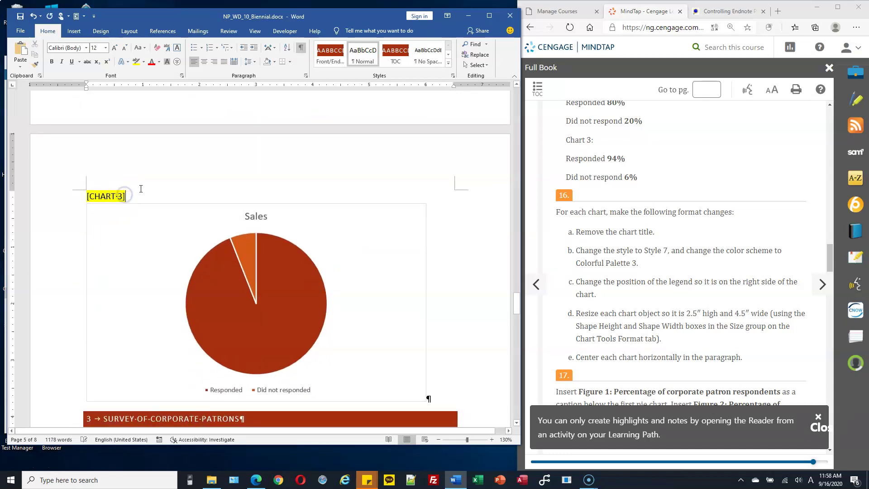
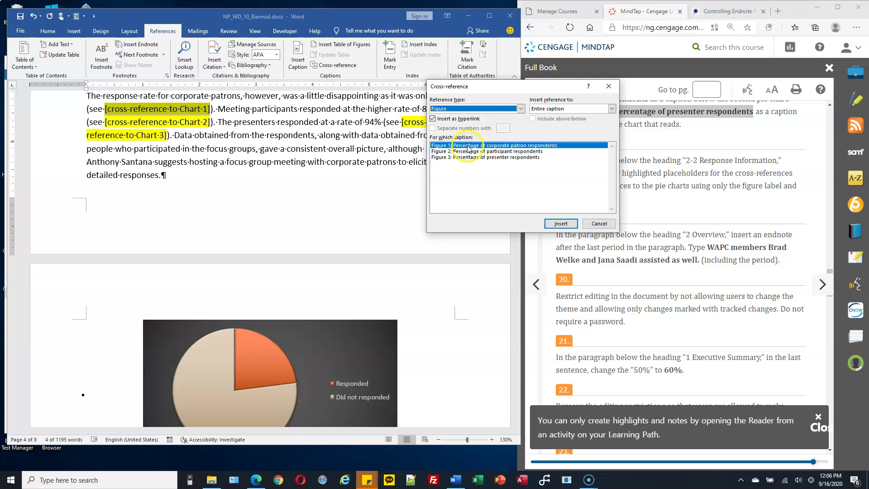
Step: Replace the selected Chart 1 placeholder with a hyperlinked cross-reference to Figure 1, using only label and number
left_click(611, 110)
left_click(585, 123)
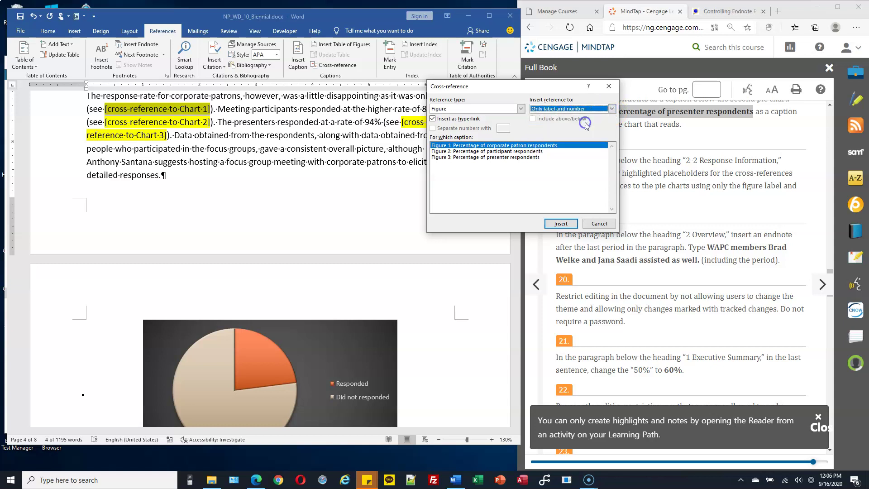
left_click_drag(548, 82, 455, 163)
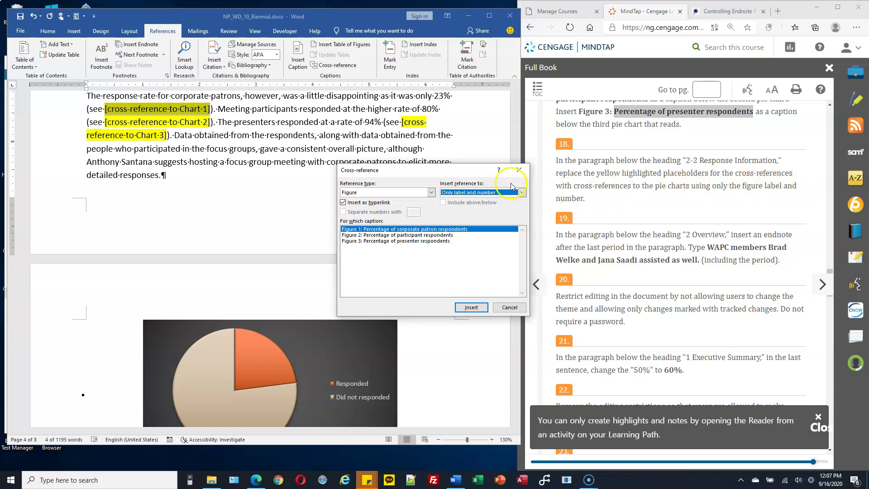
left_click_drag(480, 166, 480, 125)
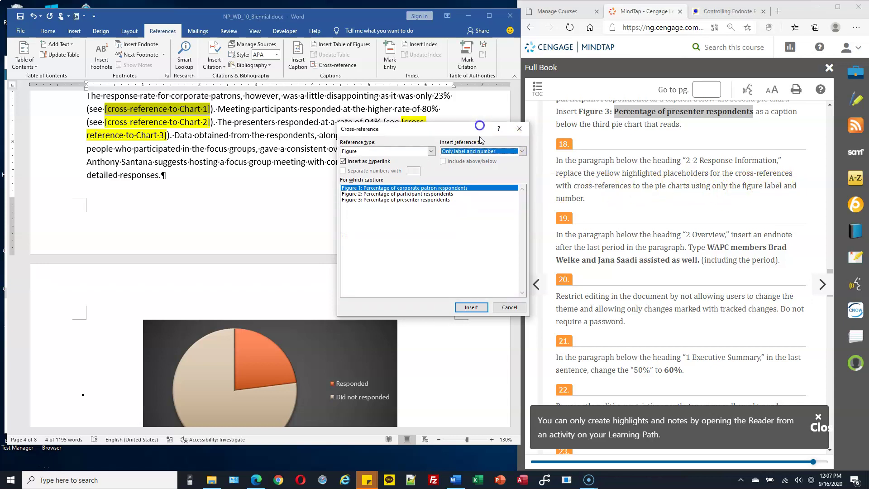
left_click(471, 307)
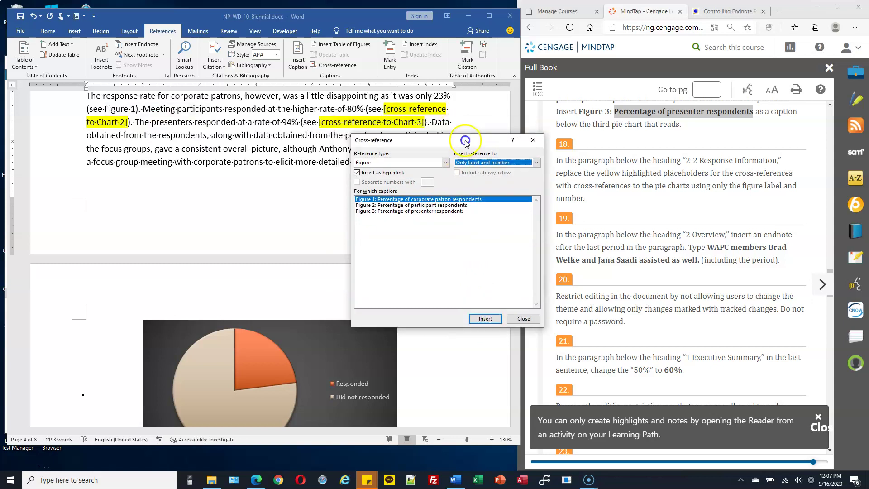
Step: Replace the highlighted Chart 2 placeholder with a cross-reference to Figure 2, showing only label and number
left_click_drag(452, 131, 524, 211)
left_click(383, 108)
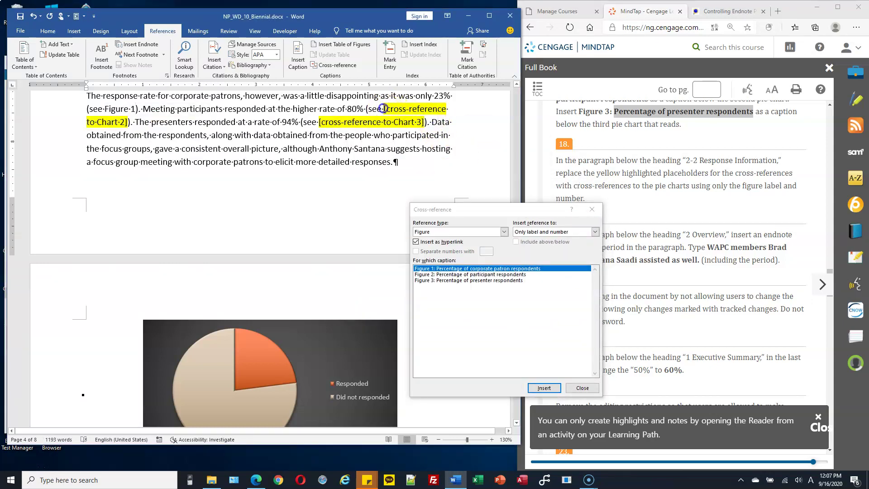
key("shift+Right")
key("shift+Right")
key("shift+Right")
key("shift+Right")
key("shift+Right")
key("shift+Right")
key("shift+Right")
key("shift+Right")
key("shift+Right")
key("shift+Right")
key("shift+Right")
key("shift+Right")
key("shift+Right")
key("shift+Right")
key("shift+Right")
key("shift+Right")
key("shift+Right")
key("shift+Right")
key("shift+Right")
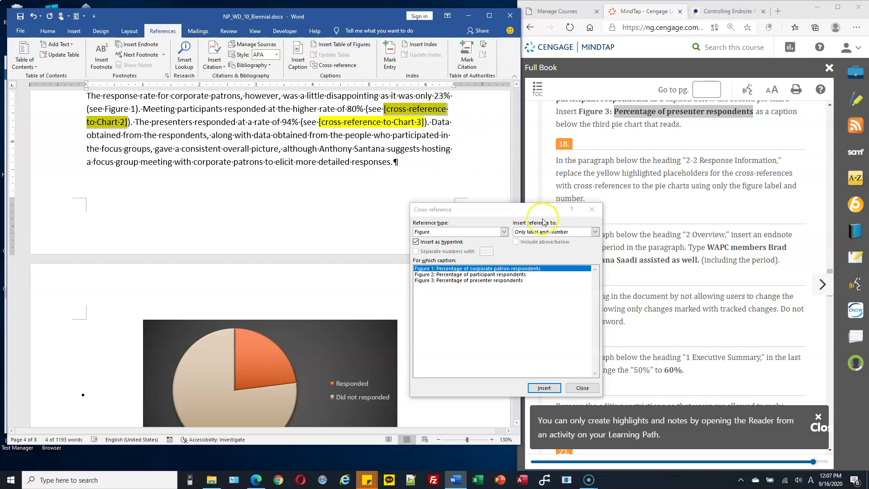
left_click(492, 274)
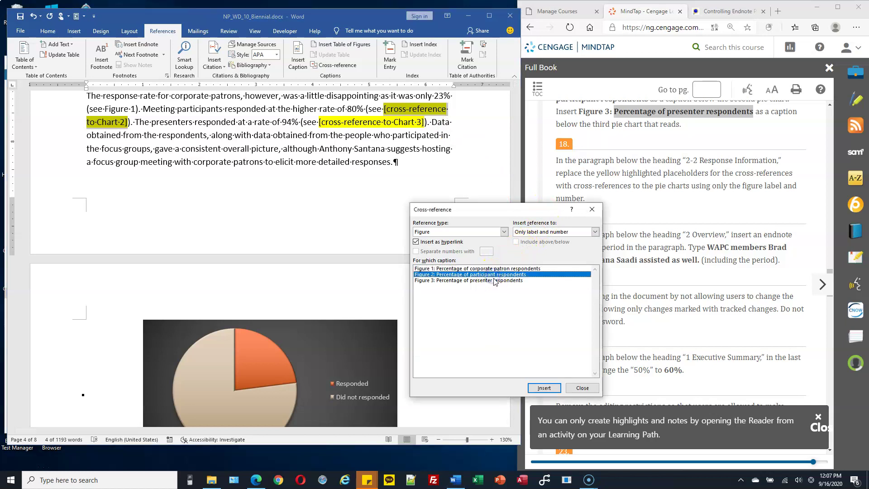
left_click(544, 388)
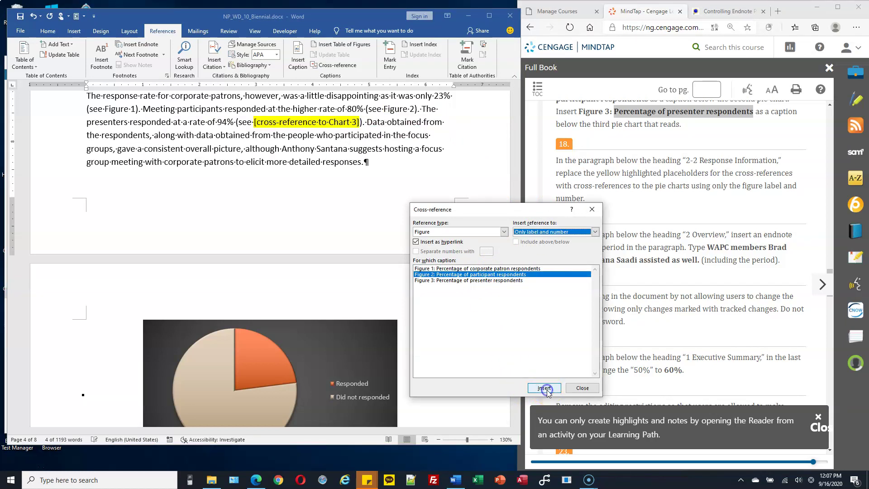
Step: Replace the highlighted Chart 3 placeholder with a cross-reference to Figure 3, showing only label and number, and close the cross-reference dialog
left_click(258, 122)
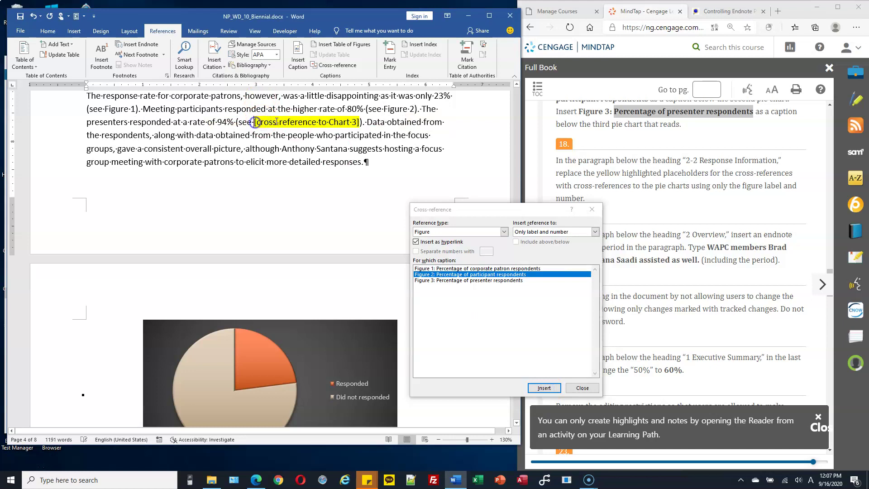
key("shift+Right")
key("shift+Right")
key("shift+Right")
key("shift+Right")
key("shift+Right")
key("shift+Right")
key("shift+Right")
key("shift+Right")
key("shift+Right")
key("shift+Right")
key("shift+Right")
key("shift+Right")
key("shift+Right")
key("shift+Right")
key("shift+Right")
key("shift+Right")
key("shift+Right")
key("shift+Right")
key("shift+Right")
key("shift+Right")
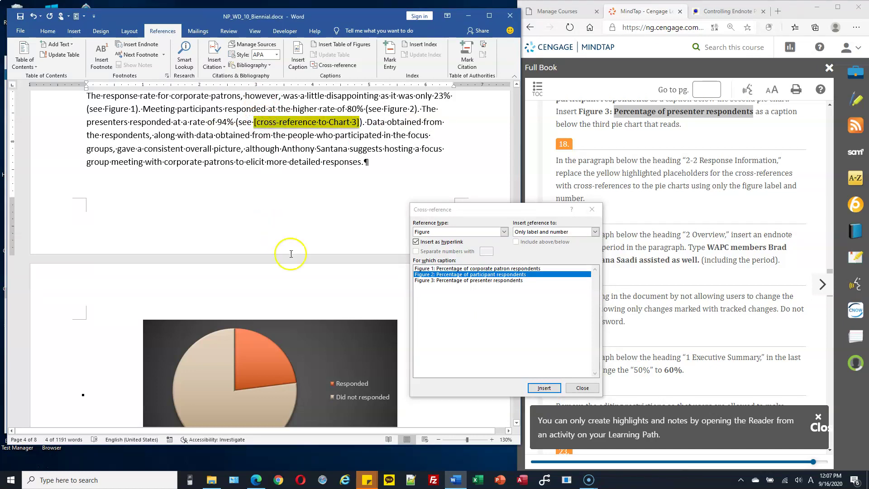
left_click(497, 280)
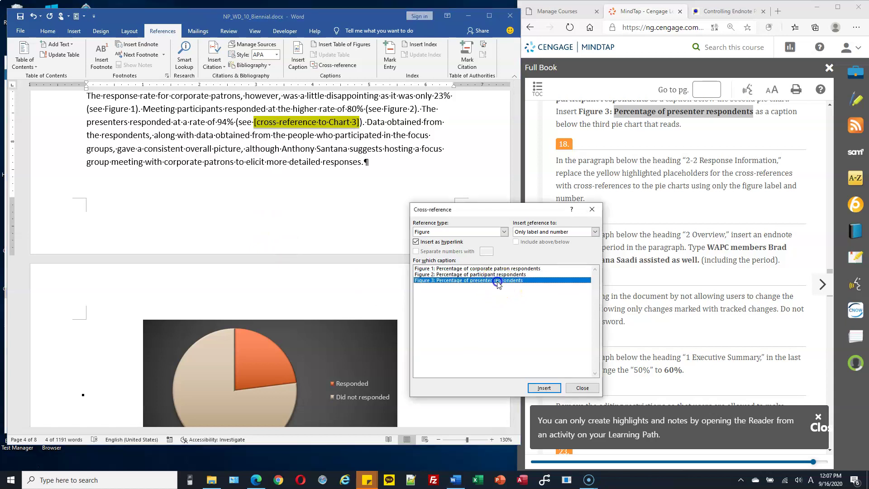
left_click(544, 388)
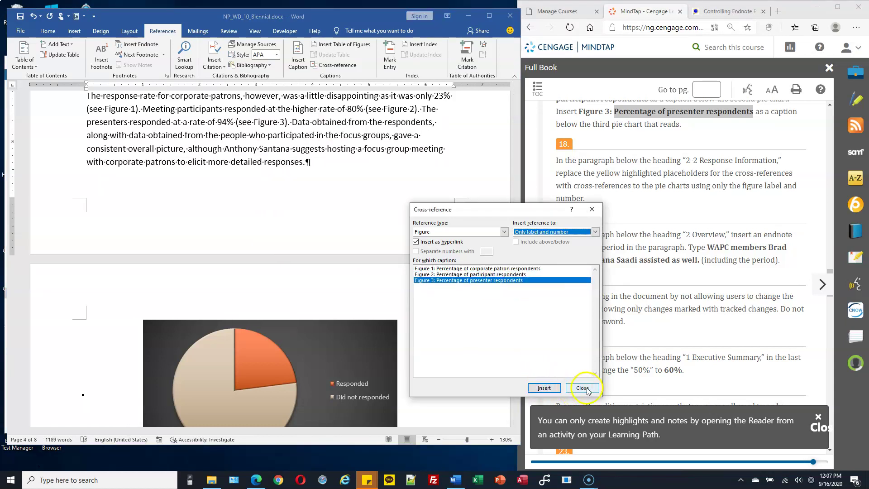
left_click(573, 390)
Step: Insert an endnote after the last period of the paragraph below the heading "2 Overview"
scroll(590, 256, "down", 3)
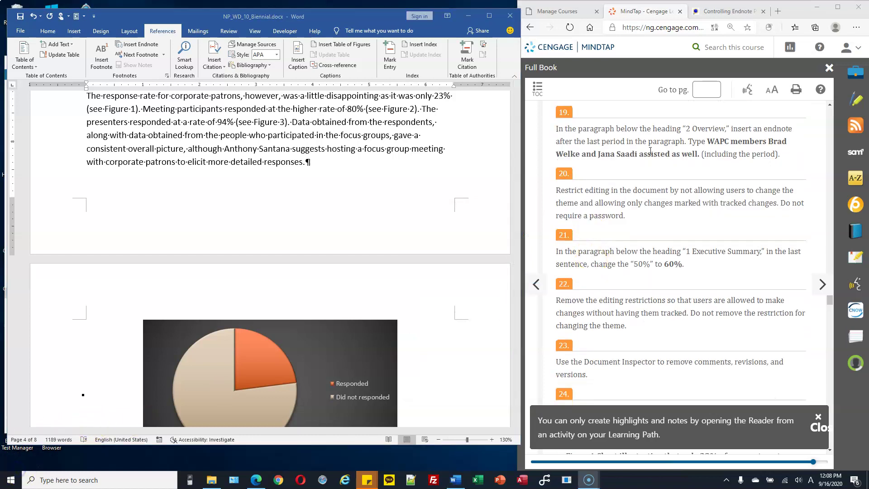
left_click(676, 144)
scroll(284, 182, "up", 15)
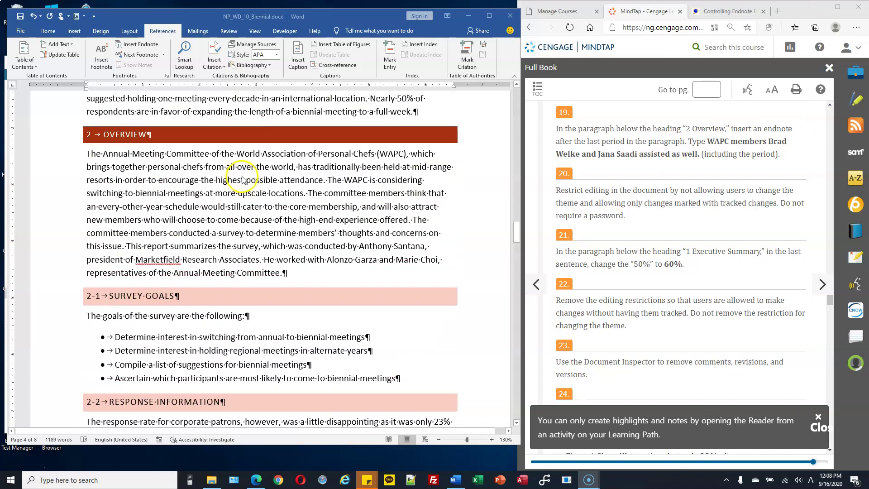
scroll(242, 177, "down", 1)
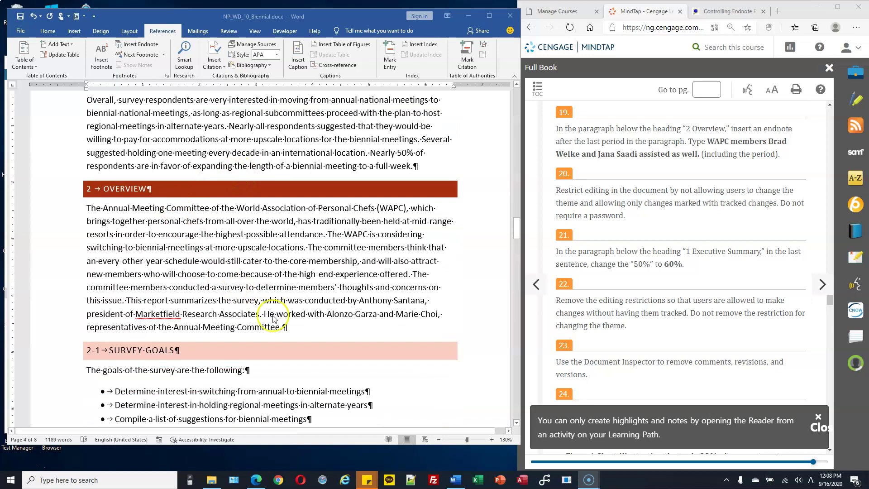
left_click(285, 328)
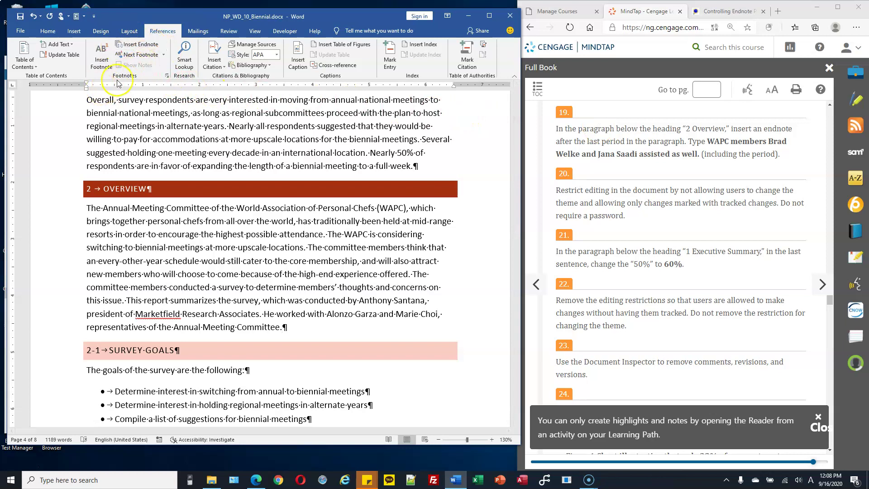
left_click(143, 47)
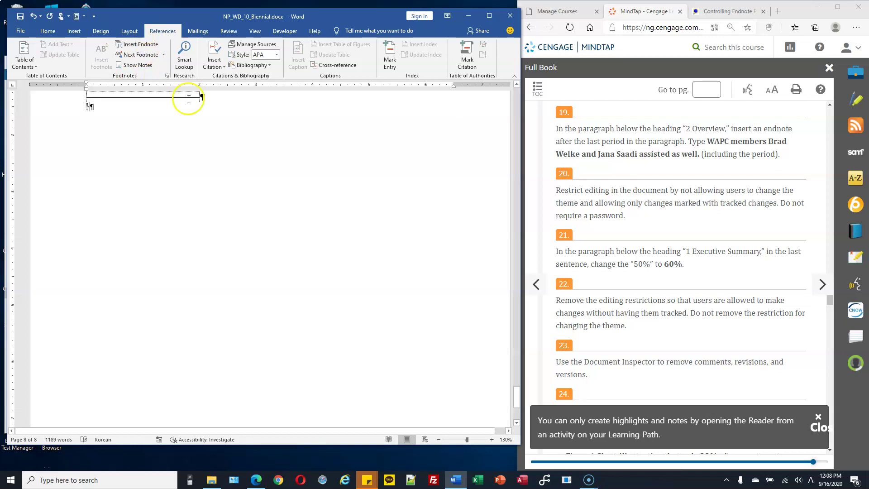
Step: Fill the new endnote with the bold sentence from instruction 19 crediting the two WAPC members, including its final period
scroll(336, 202, "up", 1)
scroll(336, 201, "up", 3)
left_click_drag(707, 141, 698, 157)
key("ctrl+c")
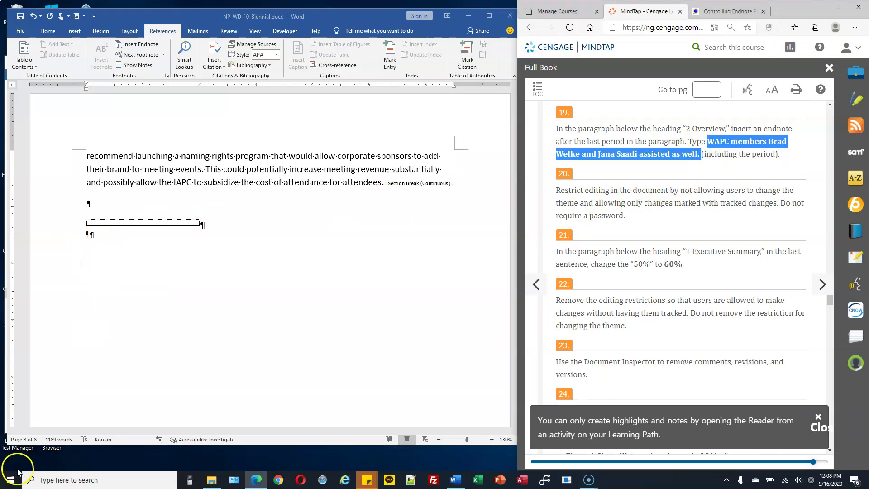
key("alt+Tab")
key("ctrl+v")
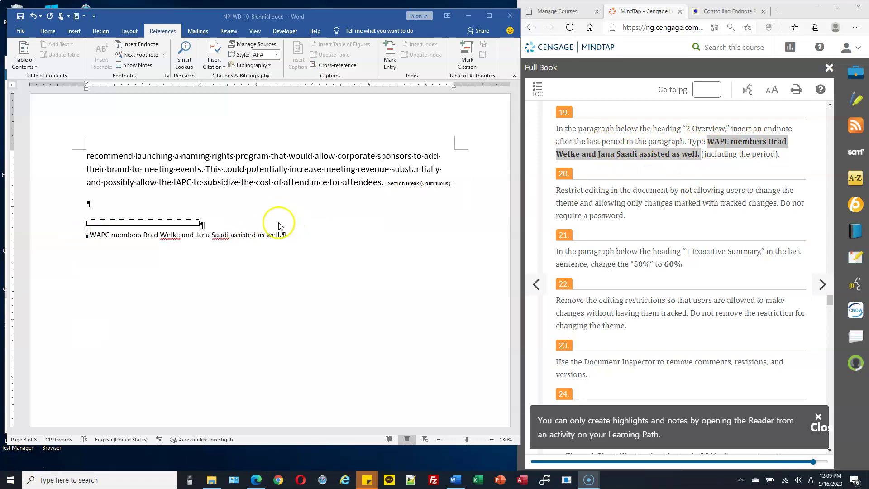
scroll(587, 187, "down", 1)
scroll(587, 186, "up", 1)
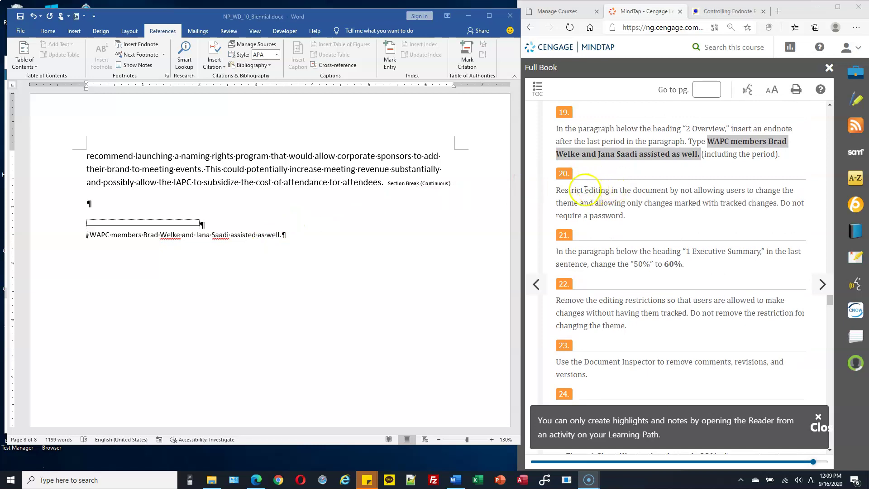
Step: Check in Word's ribbon customization options whether the Developer tab is enabled, leaving the options unsaved
left_click_drag(560, 190, 668, 191)
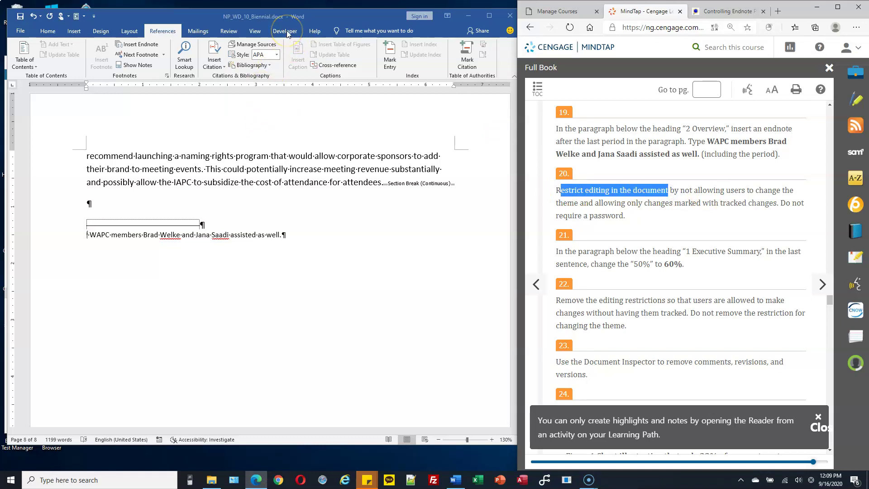
left_click(287, 34)
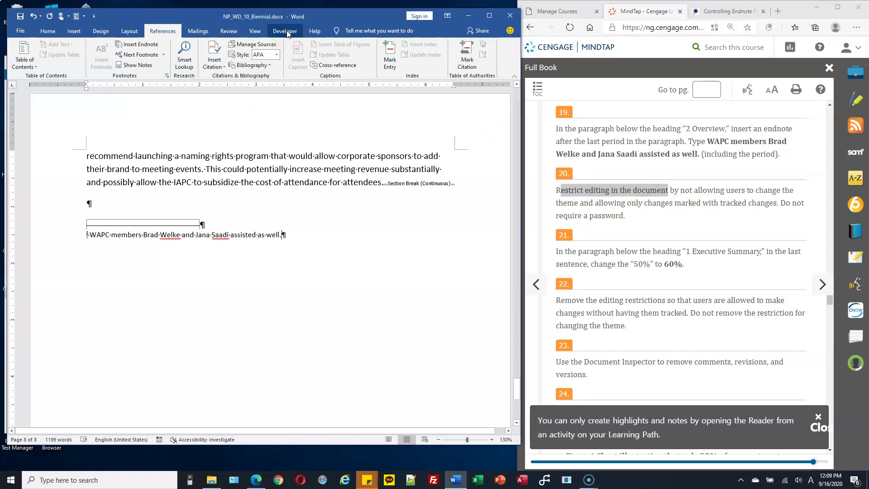
left_click(20, 31)
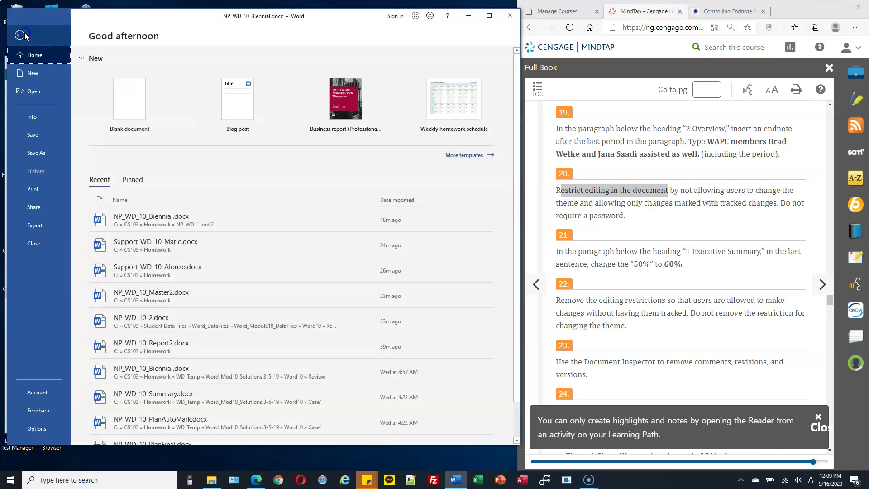
left_click(37, 432)
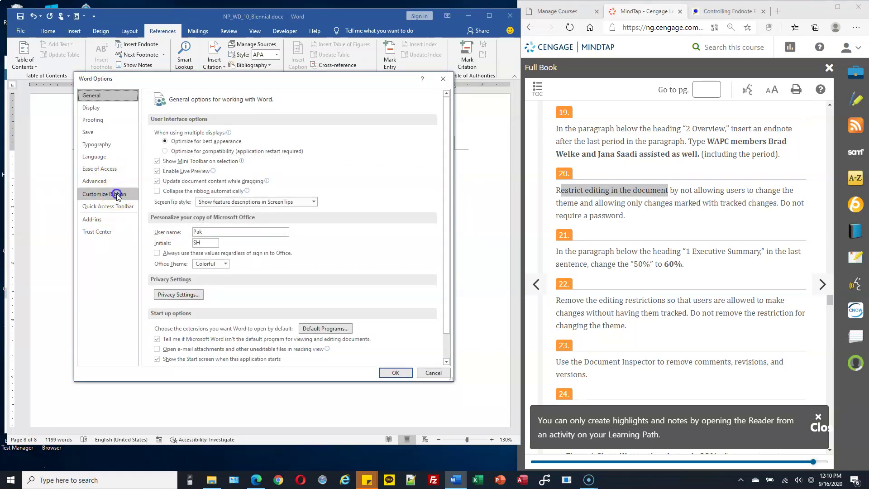
left_click(117, 194)
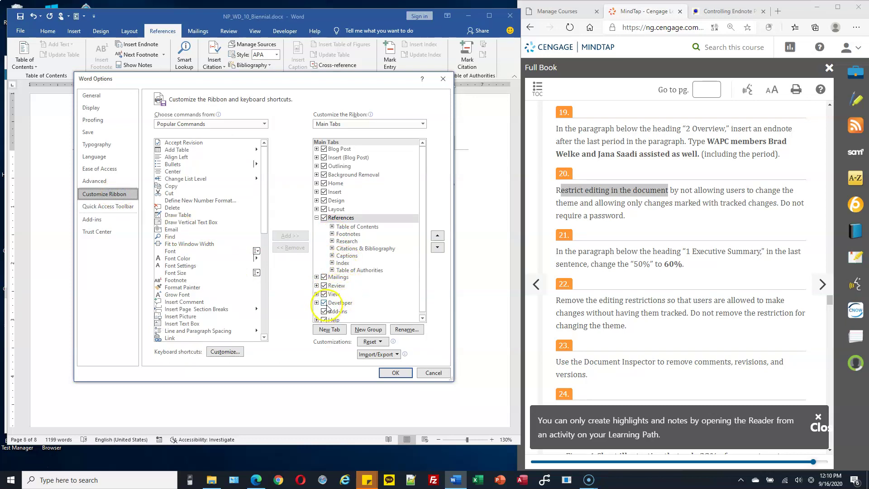
left_click(432, 372)
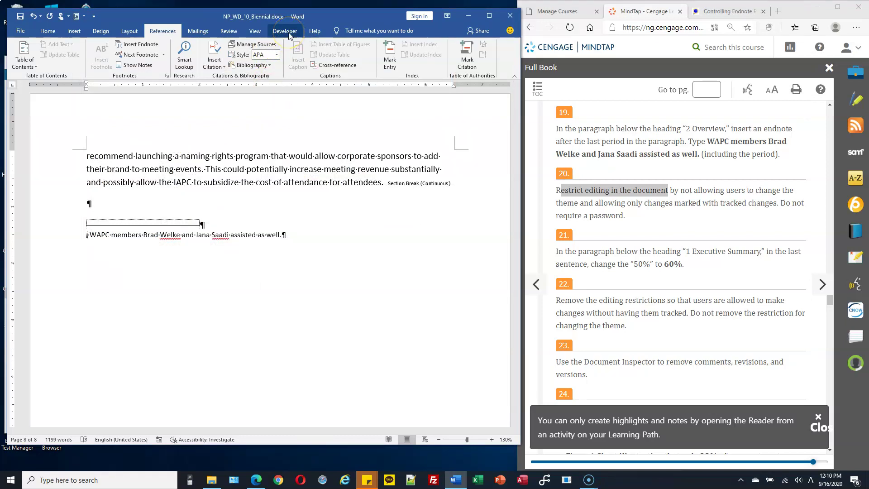
Step: Add a formatting restriction to the document's Restrict Editing settings that blocks theme or scheme switching
left_click(285, 31)
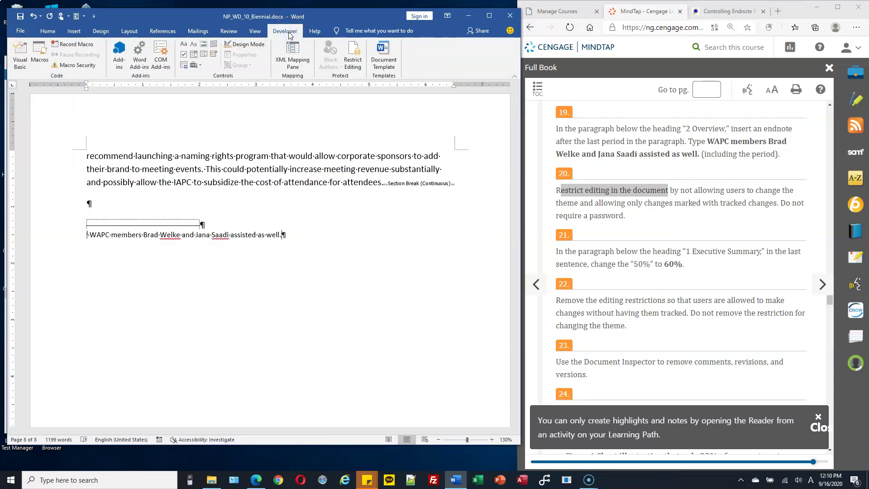
left_click(353, 54)
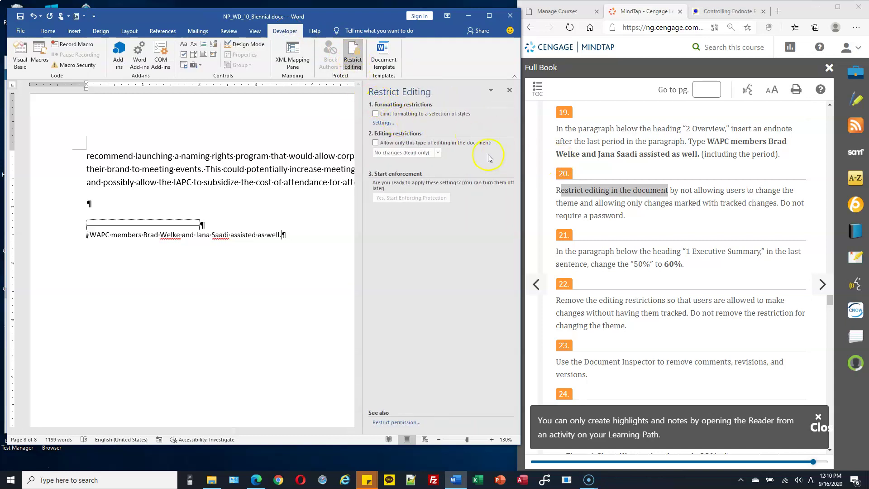
left_click(379, 123)
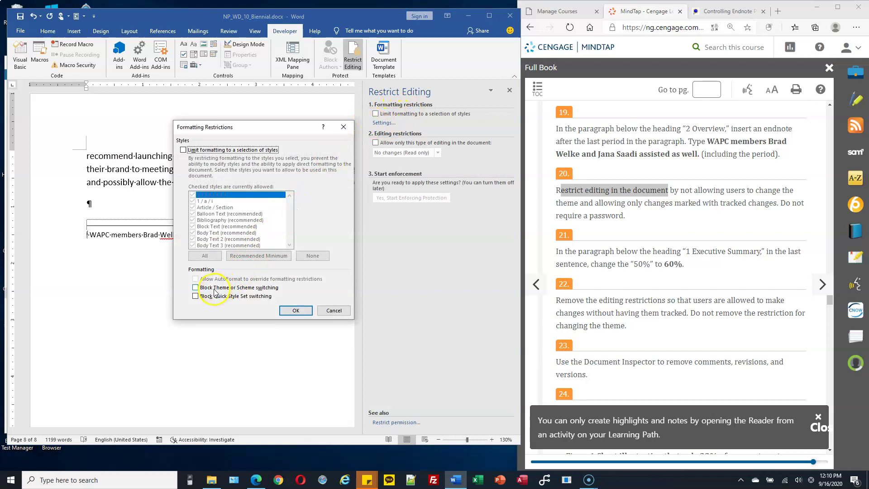
left_click(205, 289)
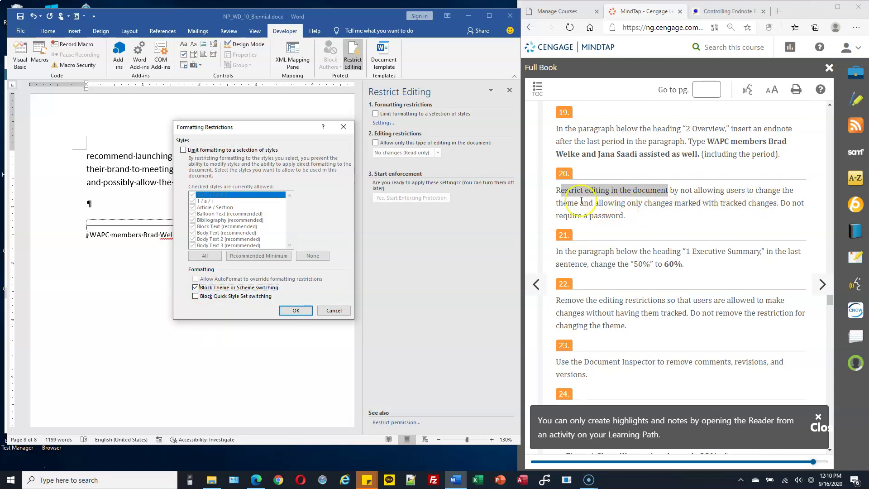
left_click(295, 311)
Step: Turn on an editing restriction that allows only tracked changes in the document
left_click_drag(613, 203, 776, 204)
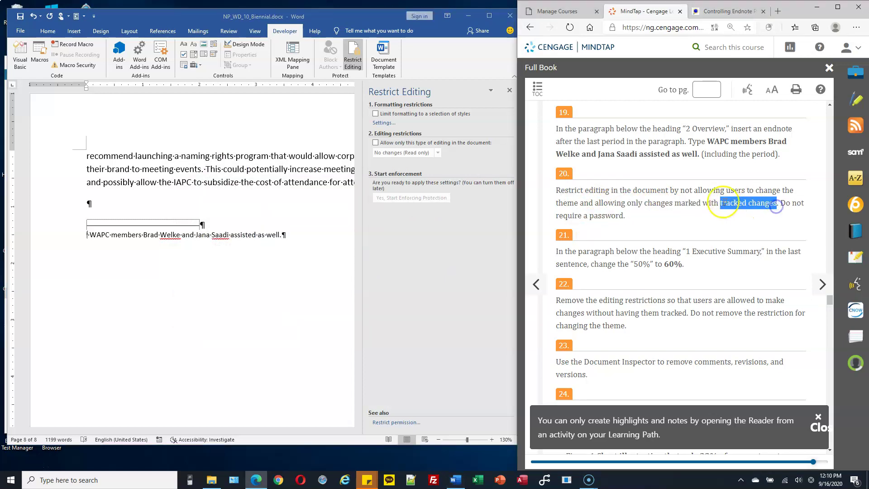
left_click(376, 144)
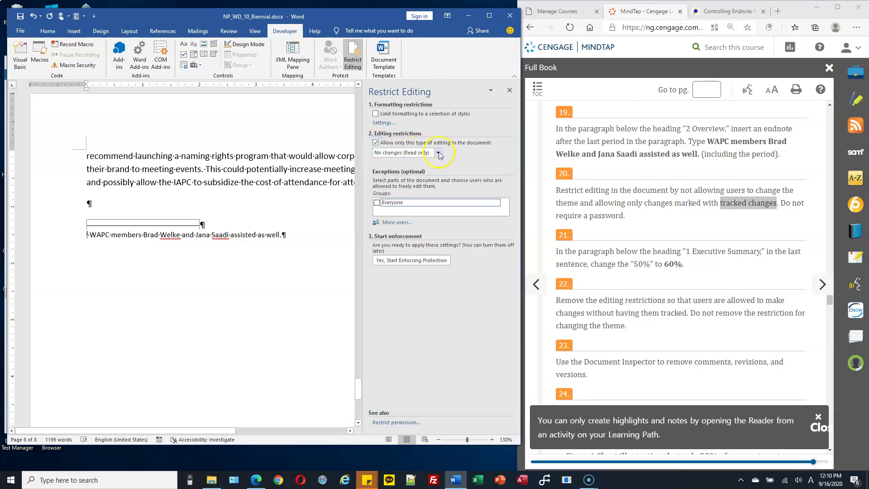
left_click(438, 154)
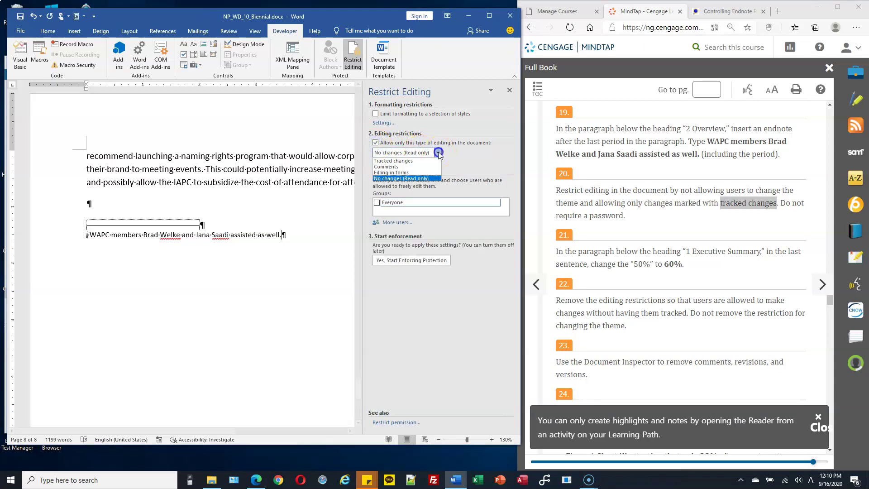
left_click(415, 161)
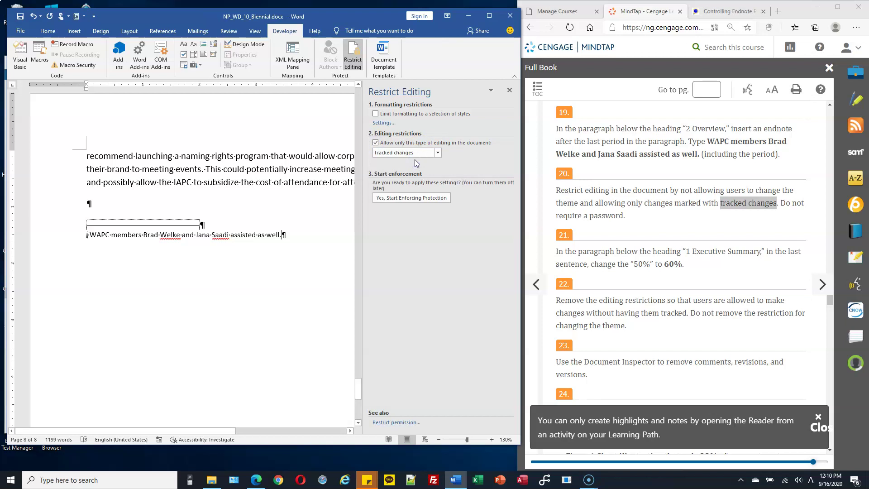
Step: Start enforcing the document protection without a password and close the Restrict Editing pane
left_click(408, 202)
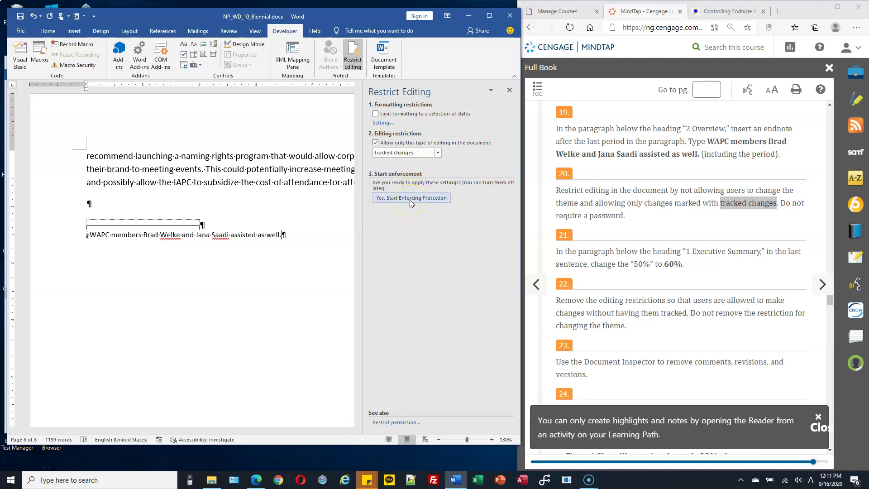
left_click(409, 199)
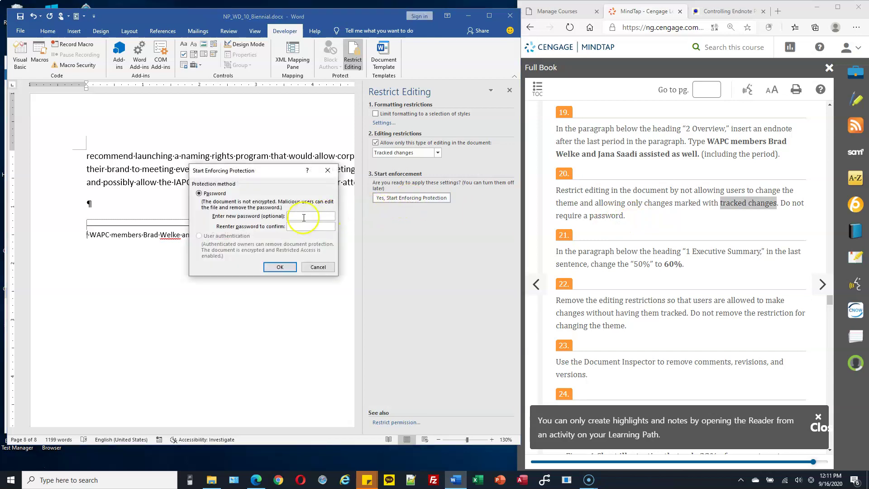
left_click(279, 271)
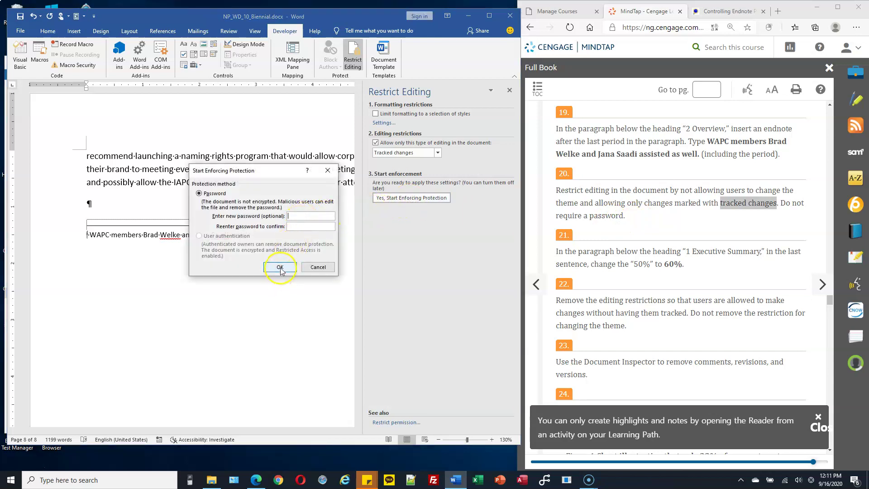
left_click(510, 92)
Step: Change "50%" to "60%" in the last sentence of the paragraph below the heading "1 Executive Summary"
scroll(614, 189, "down", 1)
scroll(614, 189, "up", 1)
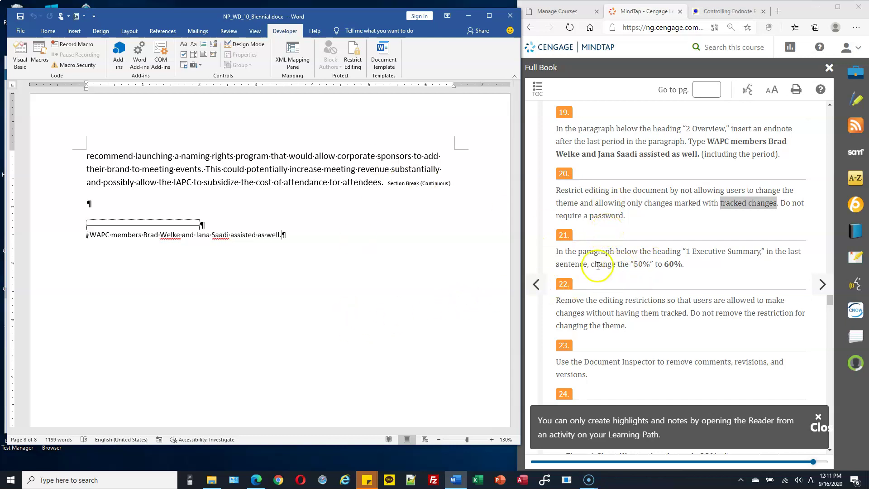
left_click_drag(516, 391, 515, 224)
left_click(168, 147)
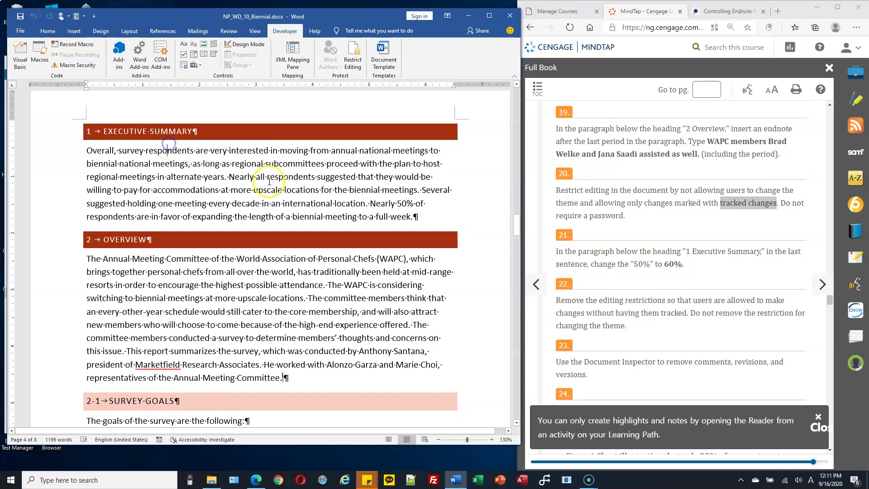
double_click(404, 203)
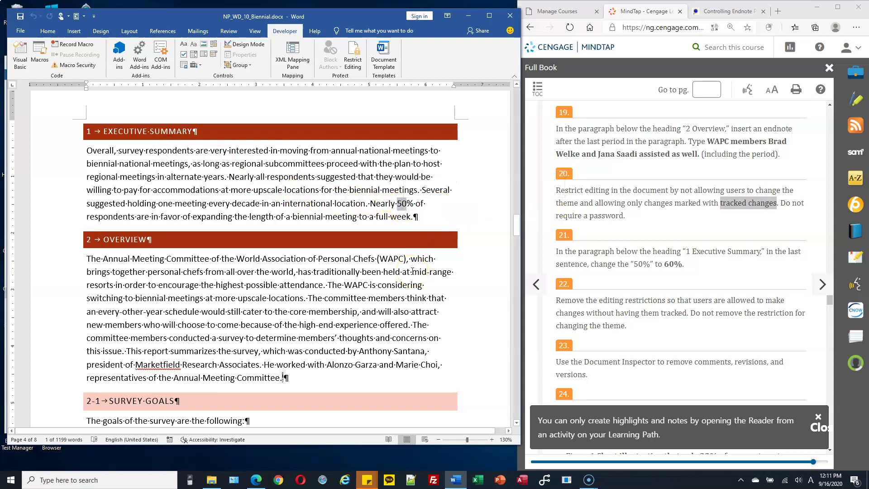
type("60")
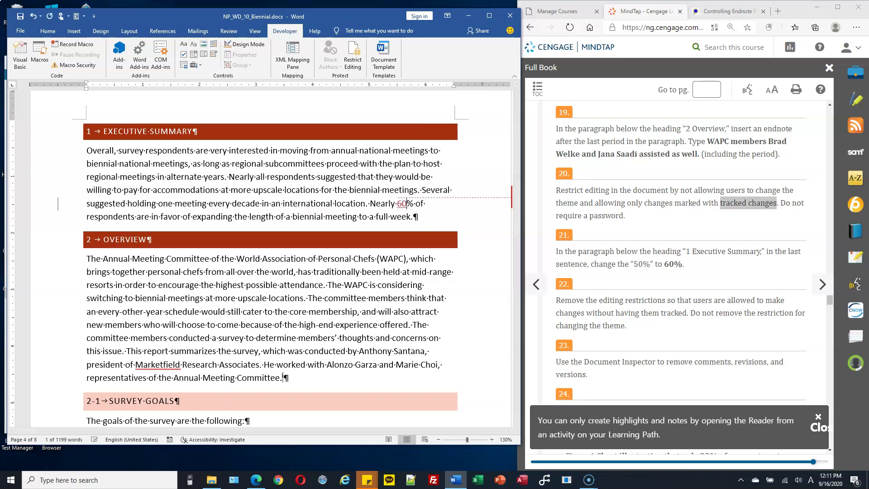
Step: Examine the tracked deletion beside the edited percentage and check whether the document's theme and theme fonts can be changed
left_click_drag(376, 431, 394, 431)
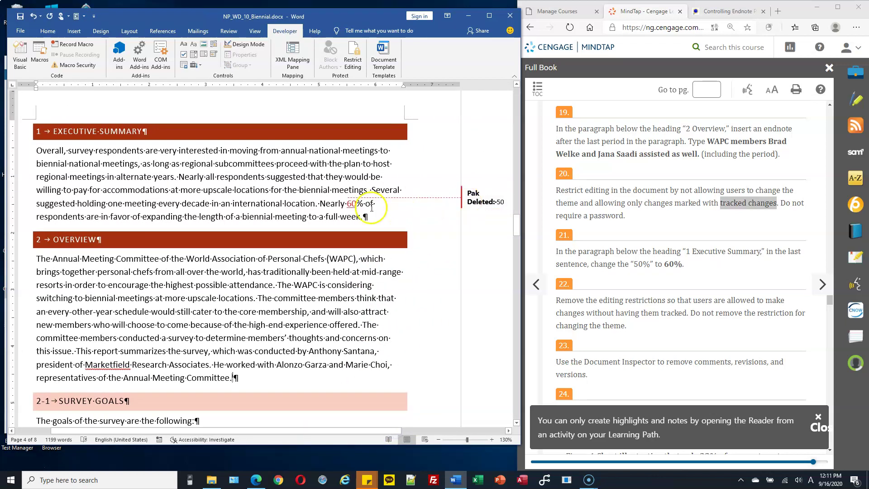
left_click(405, 439)
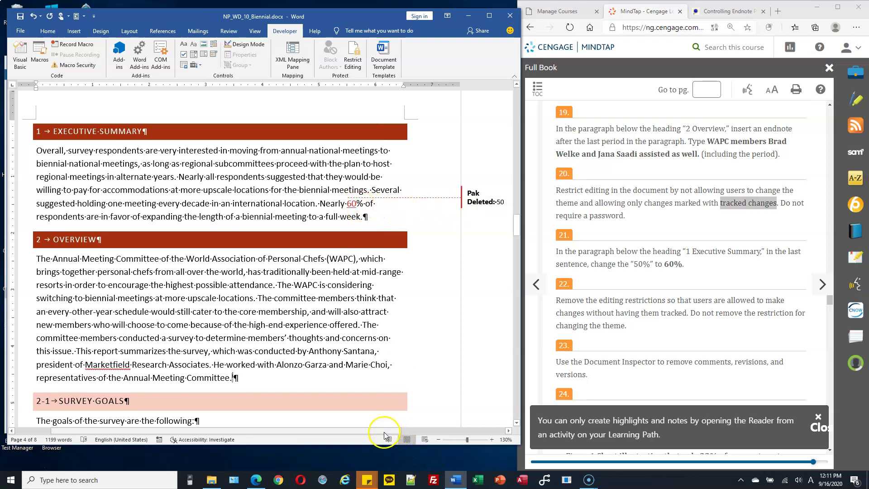
left_click_drag(337, 430, 312, 432)
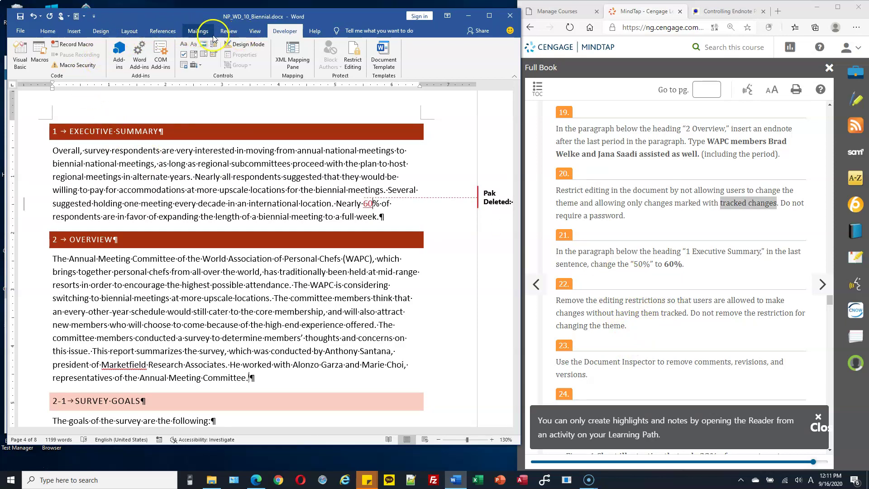
left_click(100, 31)
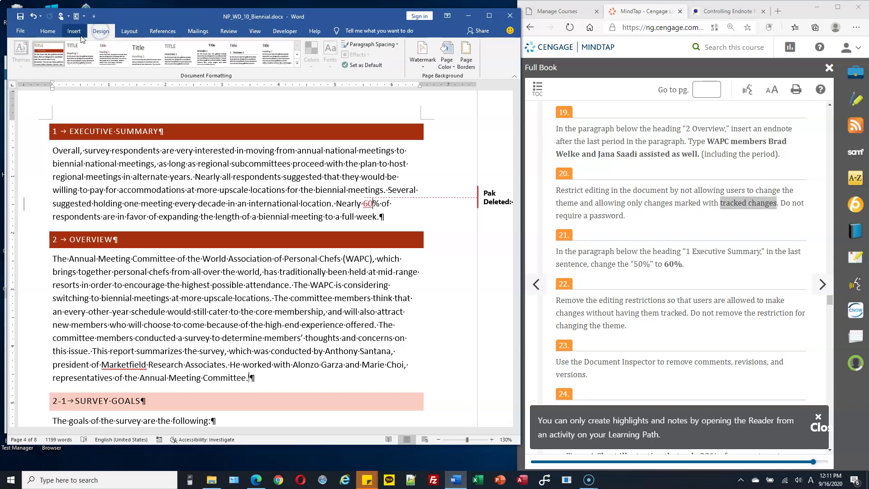
left_click(21, 51)
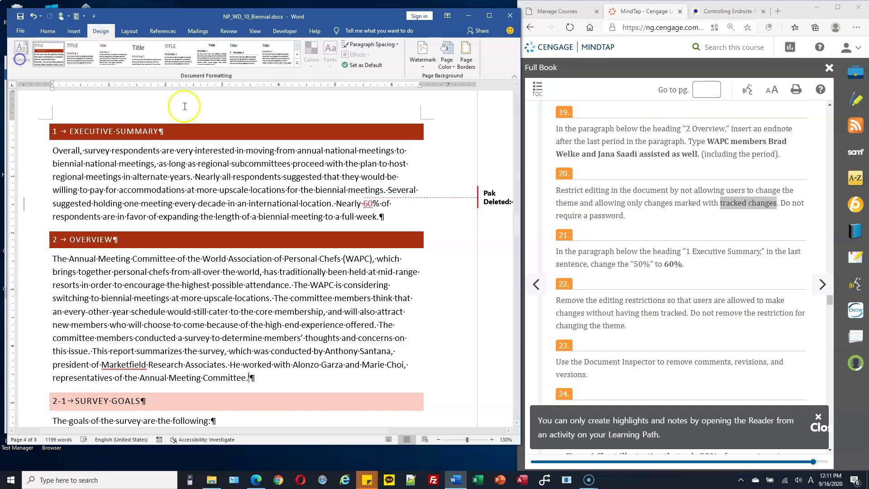
left_click(325, 58)
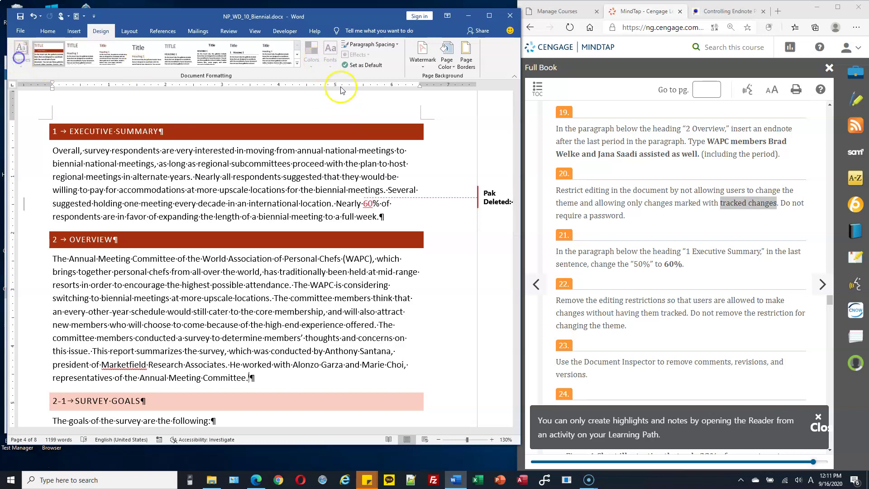
Step: Reopen the Restrict Editing settings and stop the document protection, as instruction 22 requires
left_click(284, 31)
left_click(350, 63)
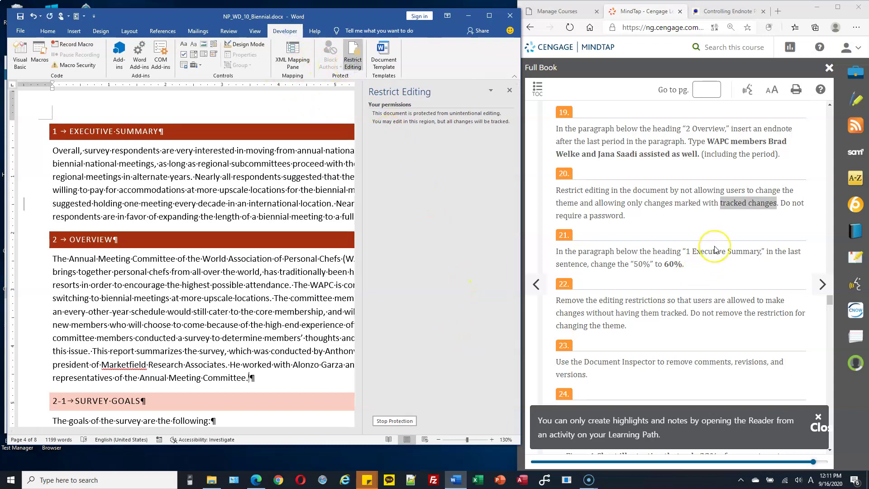
scroll(713, 253, "down", 1)
left_click_drag(593, 247, 652, 250)
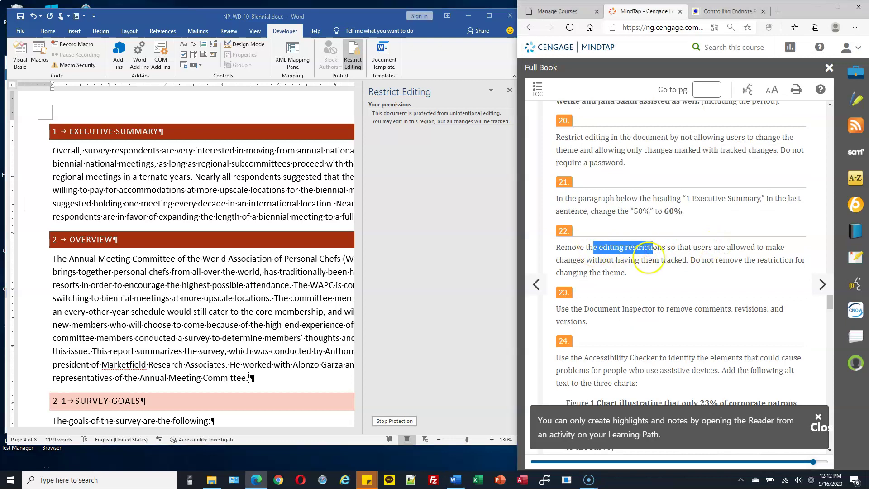
left_click(393, 422)
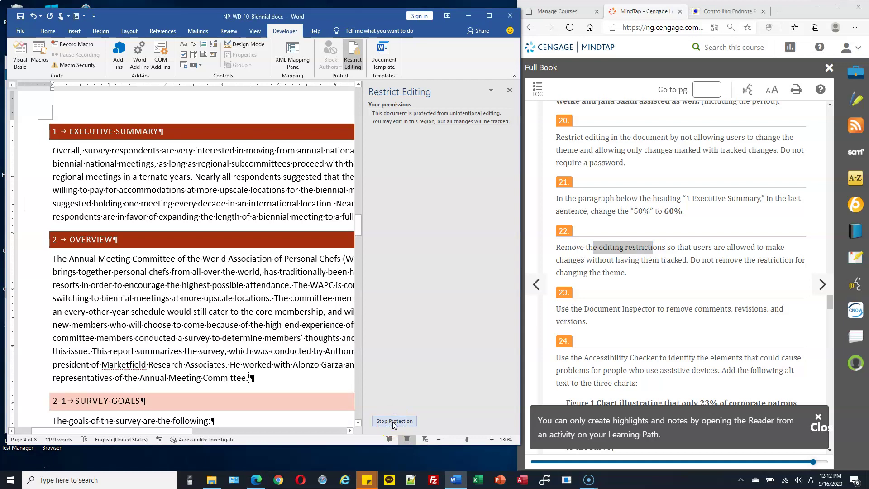
left_click(397, 422)
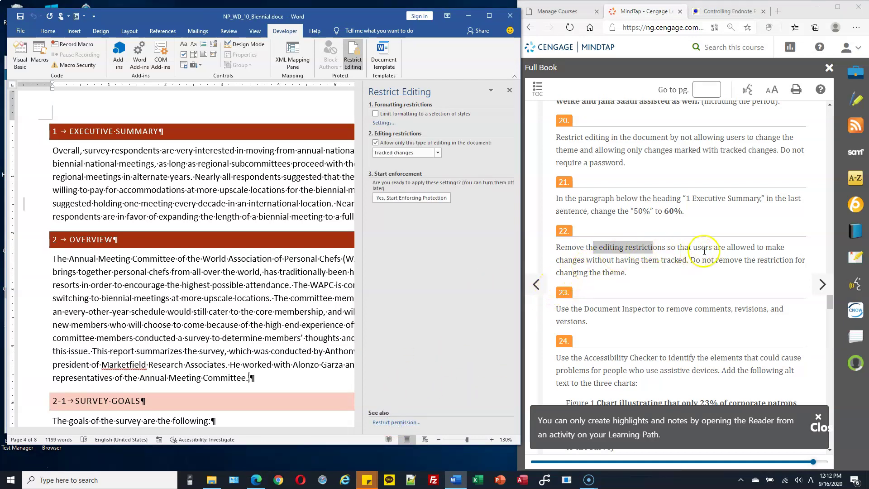
Step: Remove the editing restriction that limits the document to tracked changes
left_click_drag(697, 247, 770, 247)
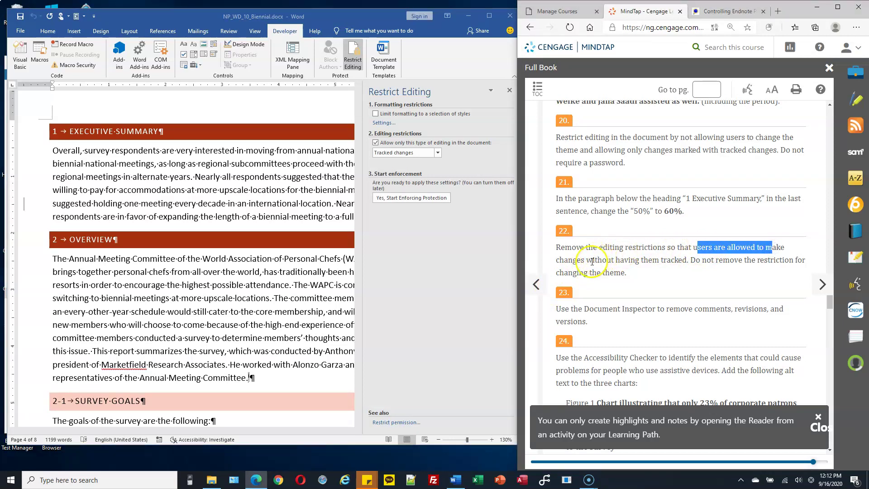
left_click_drag(588, 259, 677, 258)
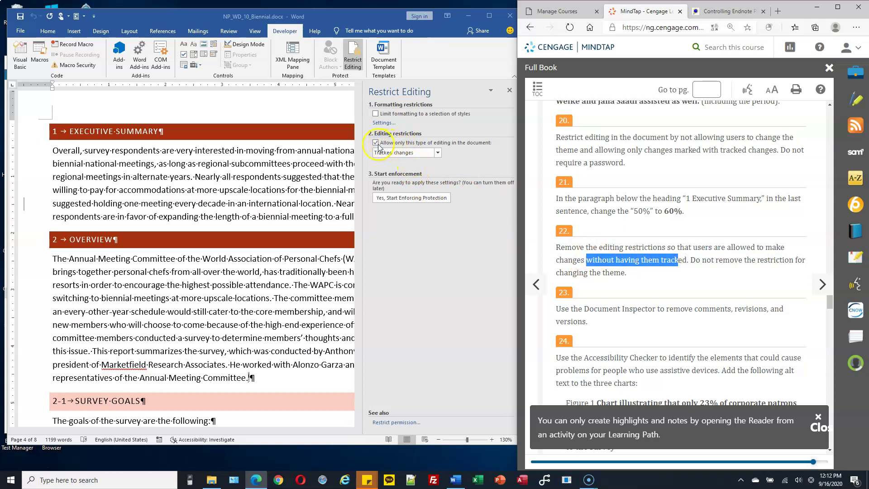
left_click(377, 143)
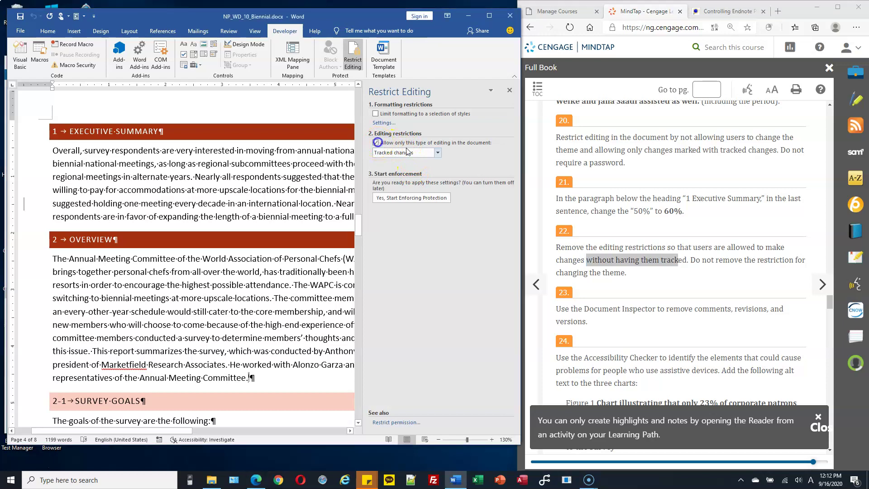
left_click(374, 143)
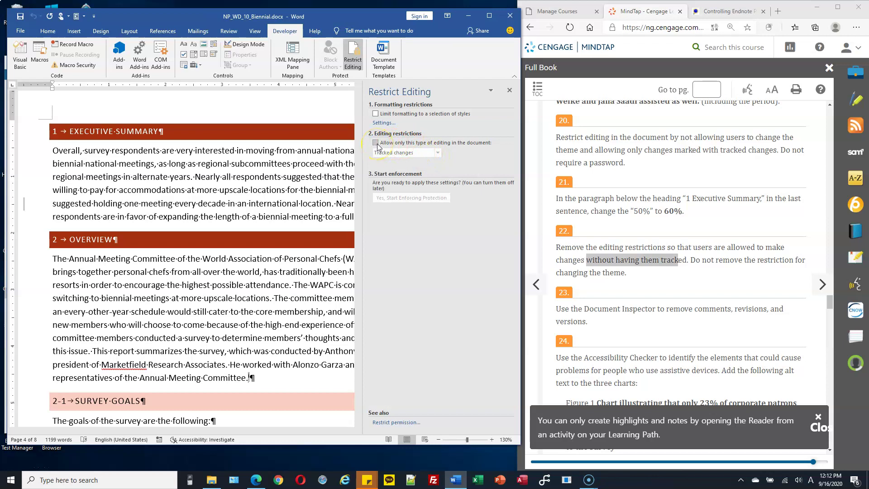
Step: Check in the formatting restriction settings whether theme or scheme switching is blocked, then close the settings and the Restrict Editing pane
left_click(623, 254)
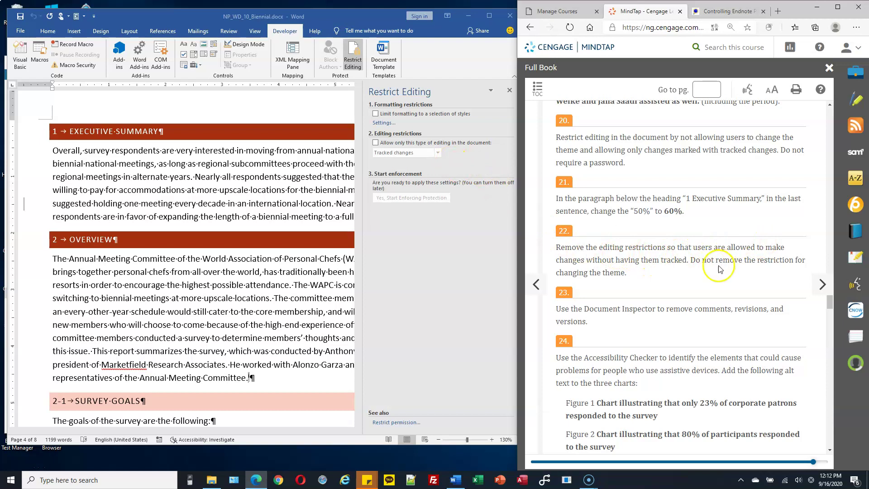
left_click_drag(718, 259, 775, 261)
left_click(735, 260)
left_click_drag(579, 272, 614, 272)
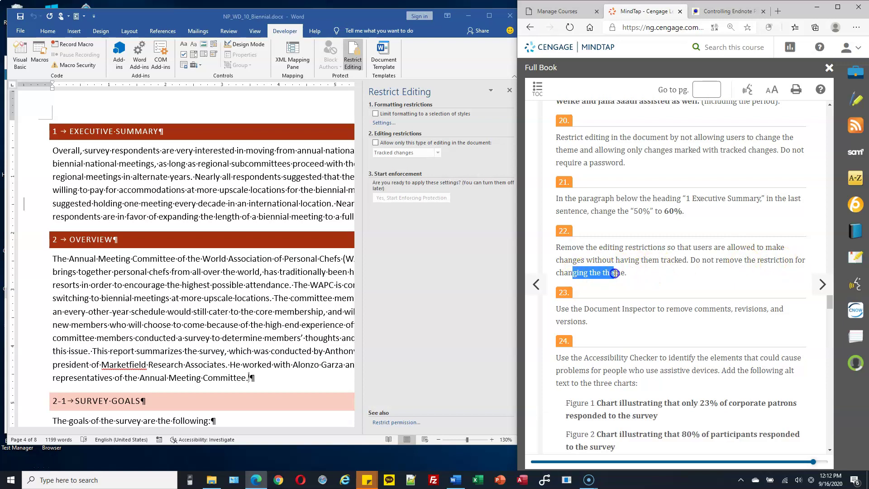
left_click(383, 124)
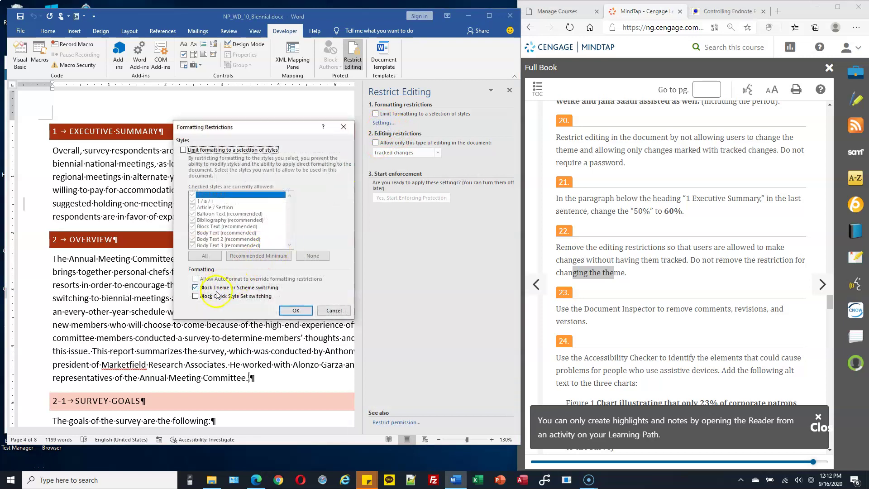
left_click(335, 316)
scroll(713, 263, "down", 3)
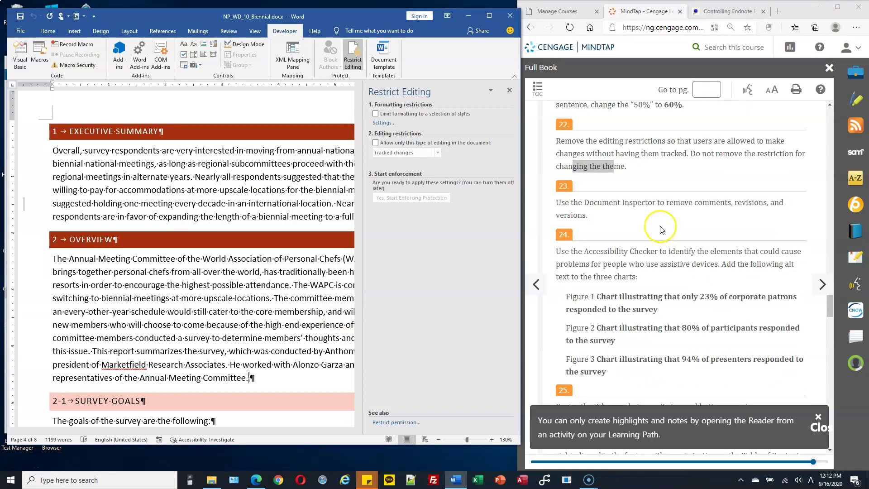
left_click(510, 90)
Step: Save the document when opening the Document Inspector and run the inspection with the default content types selected
scroll(595, 154, "down", 2)
left_click_drag(578, 151, 653, 154)
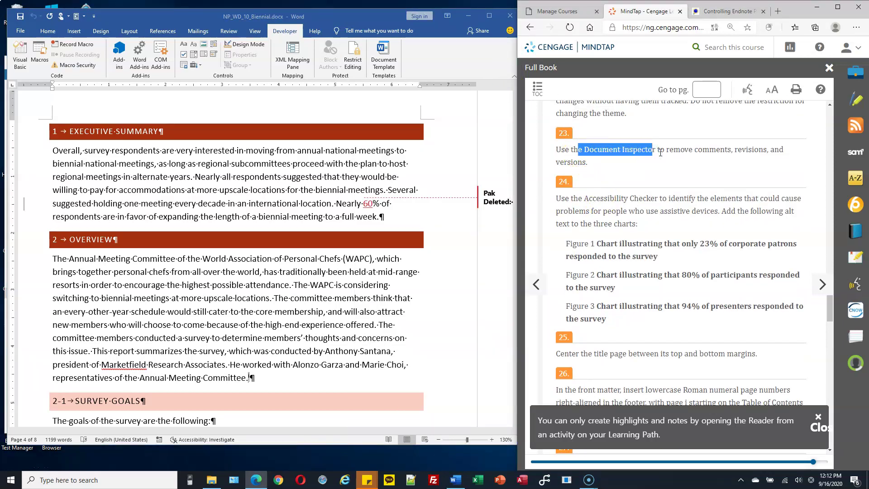
left_click(20, 35)
left_click(20, 35)
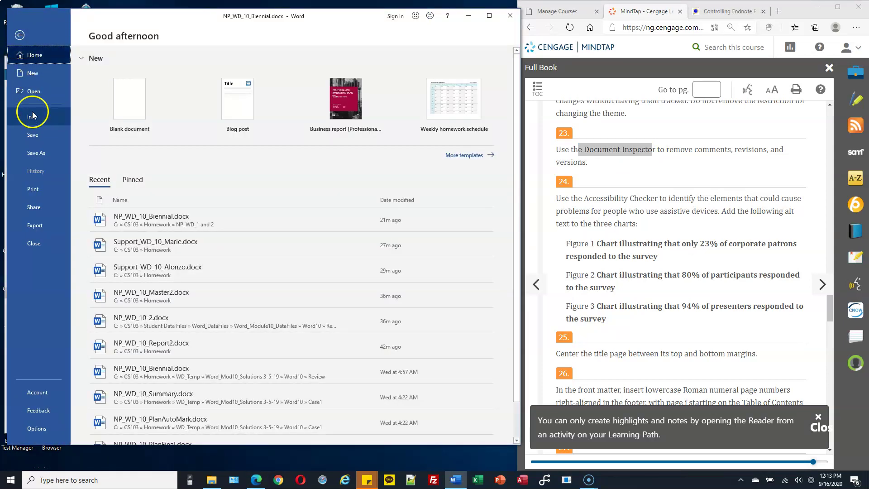
left_click(33, 118)
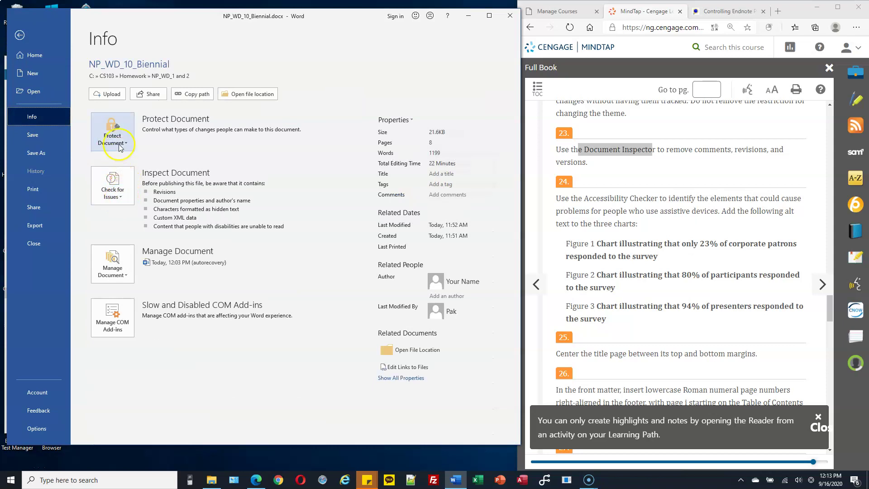
left_click(126, 202)
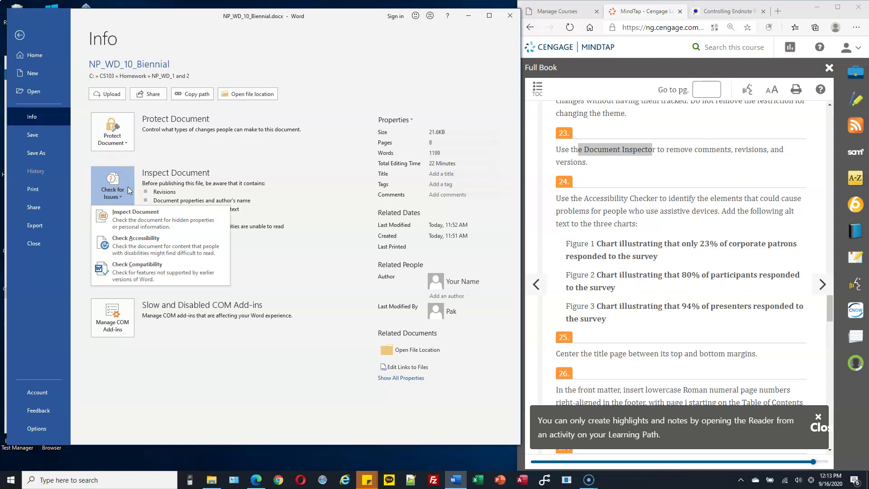
left_click(161, 230)
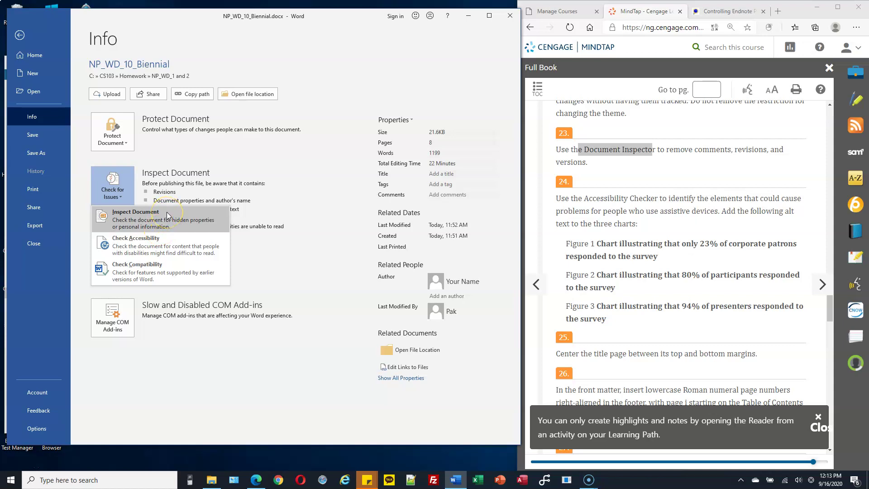
left_click(166, 212)
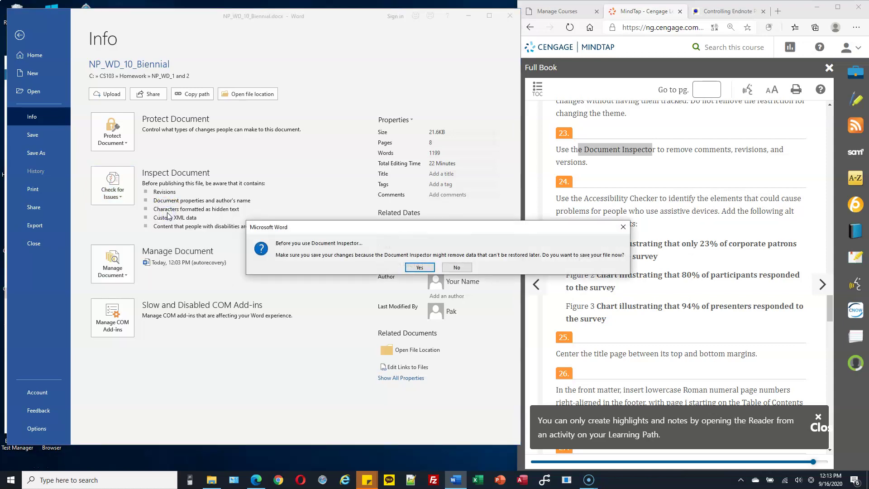
left_click(419, 267)
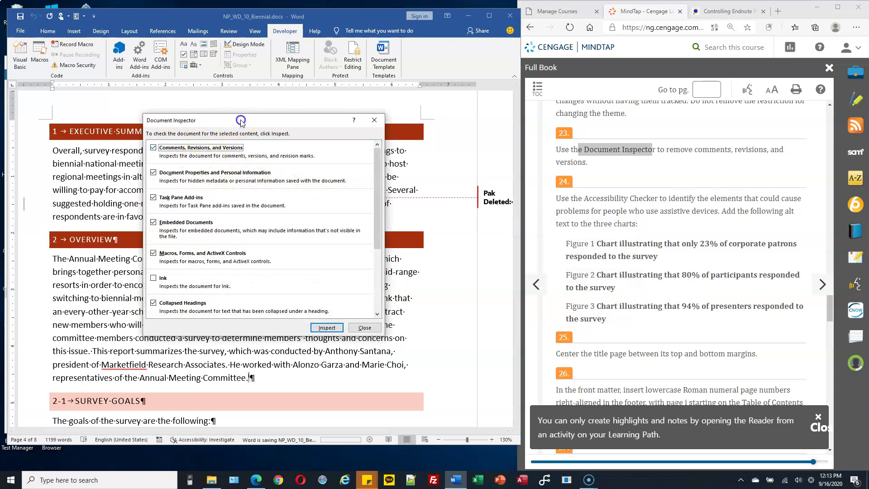
left_click_drag(241, 122, 246, 100)
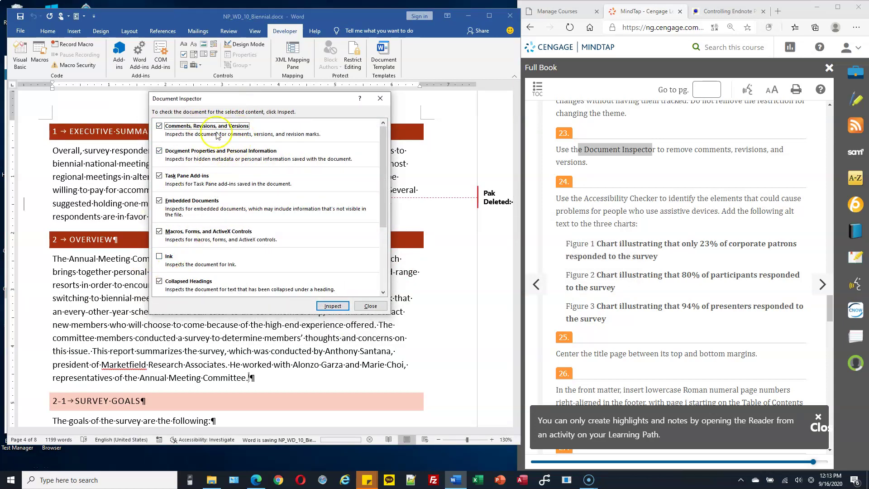
left_click(337, 308)
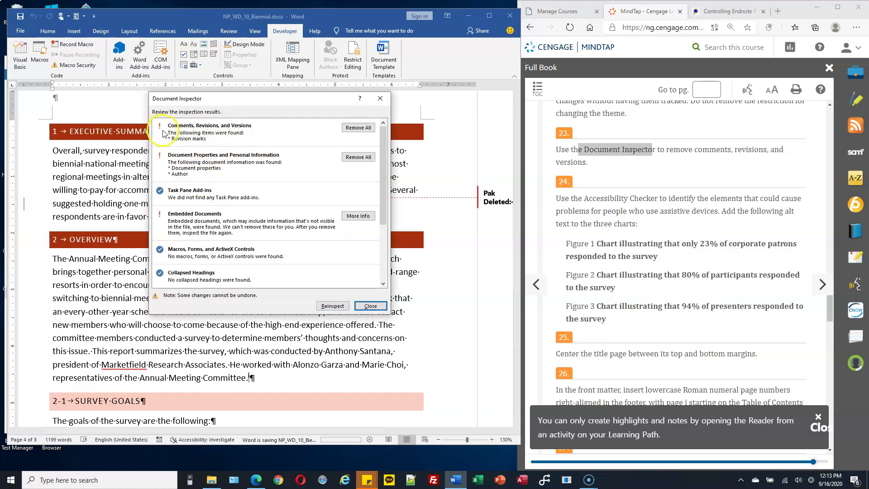
Step: Remove all comments, revisions and versions from the document as instruction 23 requires, and close the Document Inspector
left_click(696, 150)
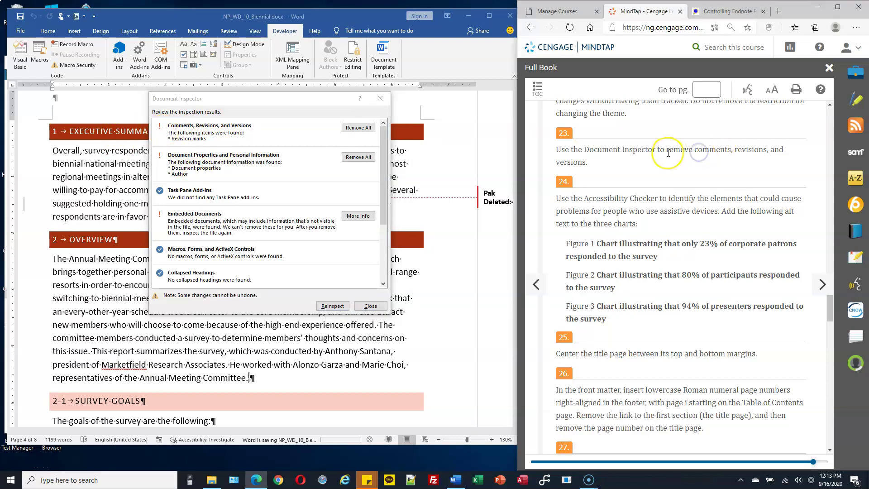
left_click_drag(659, 151, 643, 169)
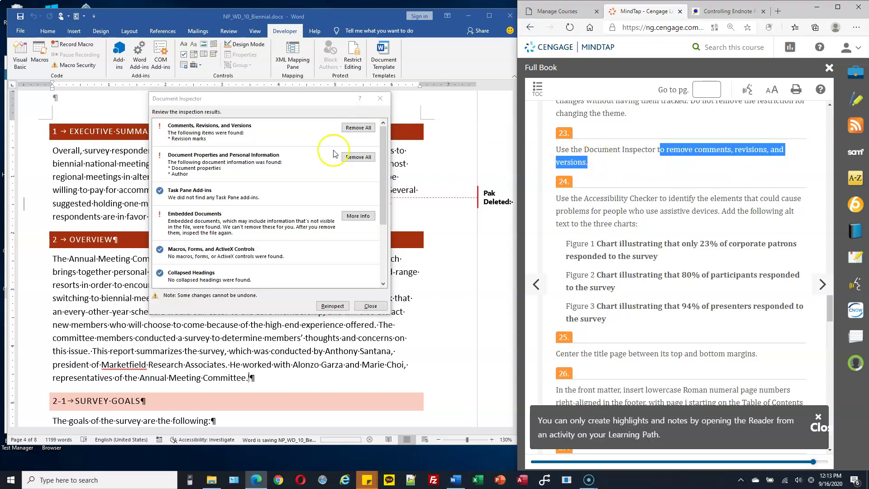
left_click(228, 133)
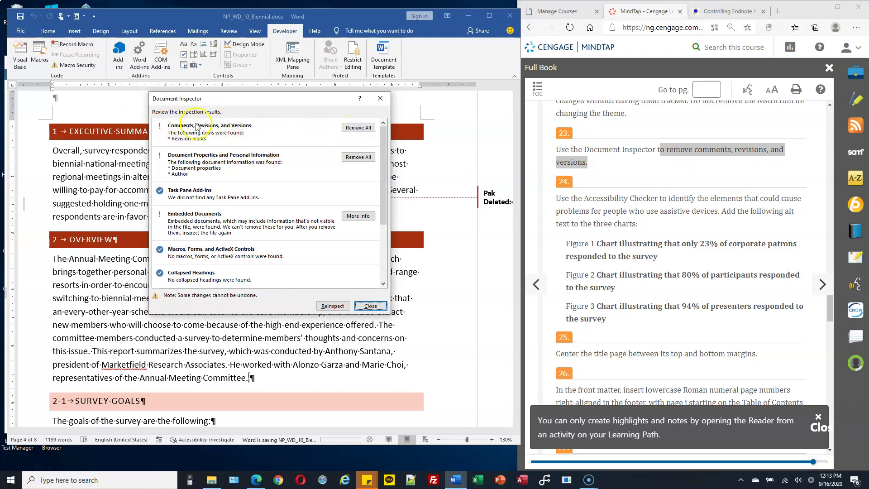
left_click(358, 128)
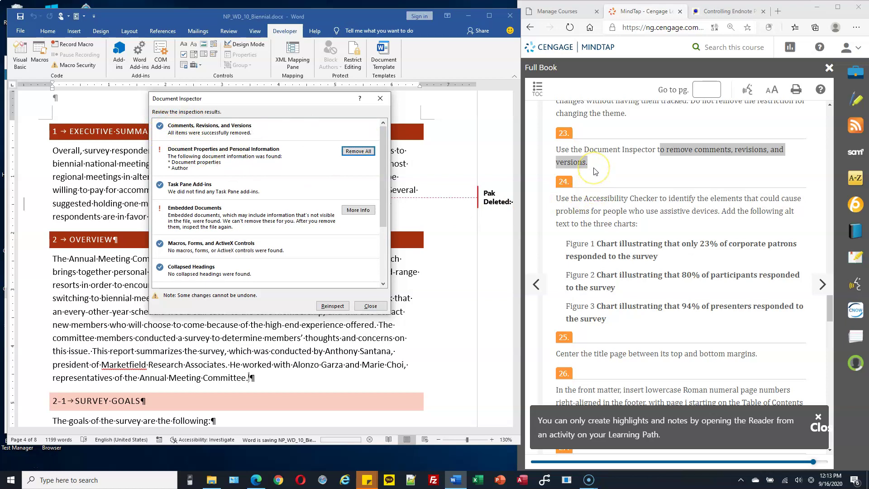
left_click(374, 309)
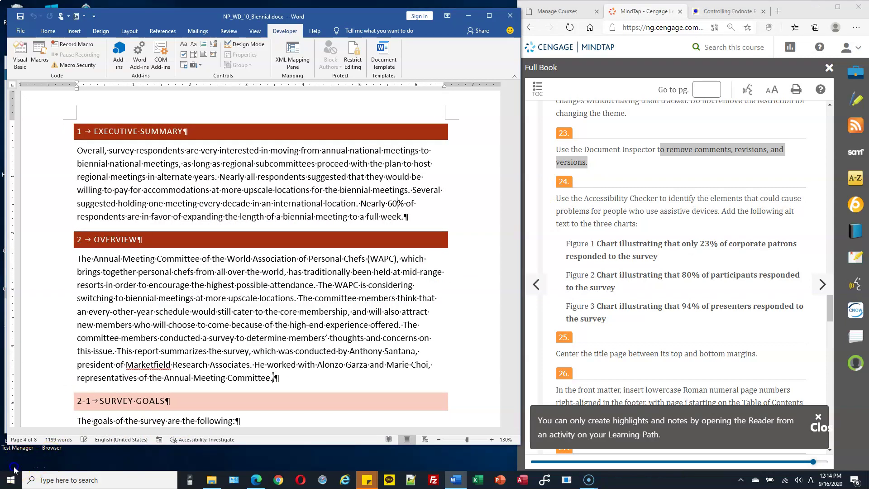
Step: Run the Accessibility Checker on the document for instruction 24 and expand the missing alternative text errors
scroll(584, 237, "down", 1)
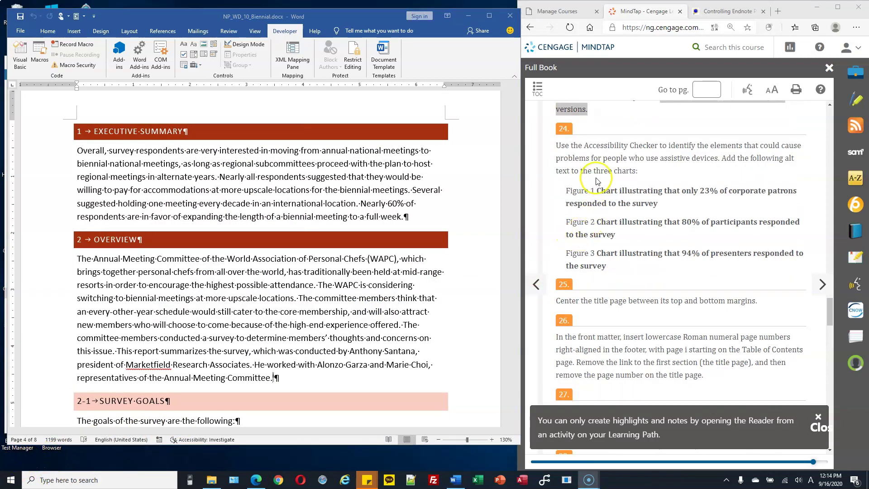
left_click_drag(583, 145, 644, 150)
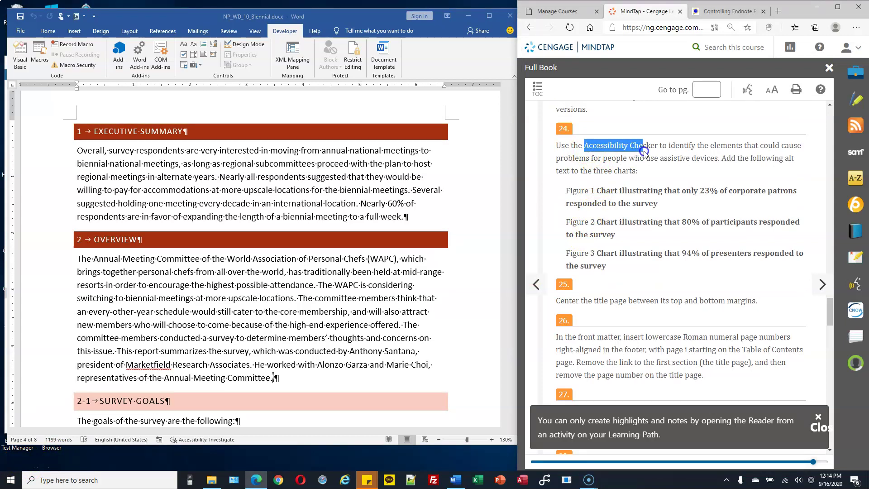
left_click(22, 36)
left_click(21, 32)
left_click(32, 116)
left_click(114, 194)
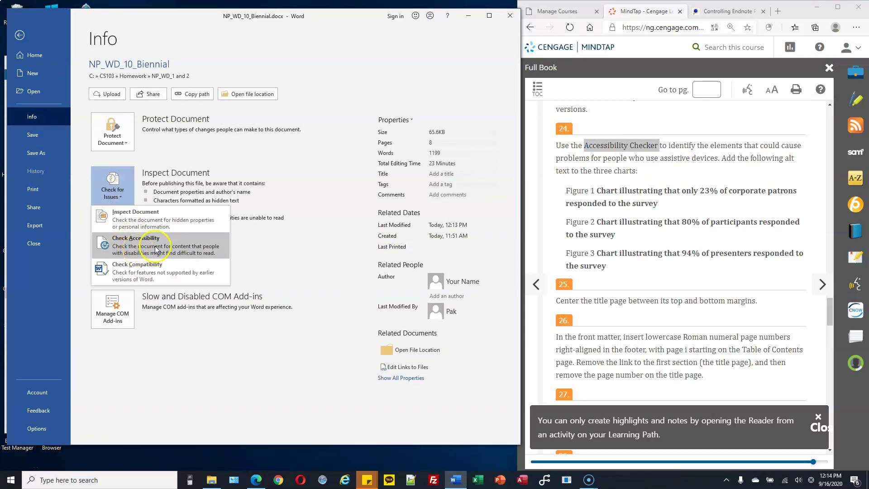
left_click(156, 249)
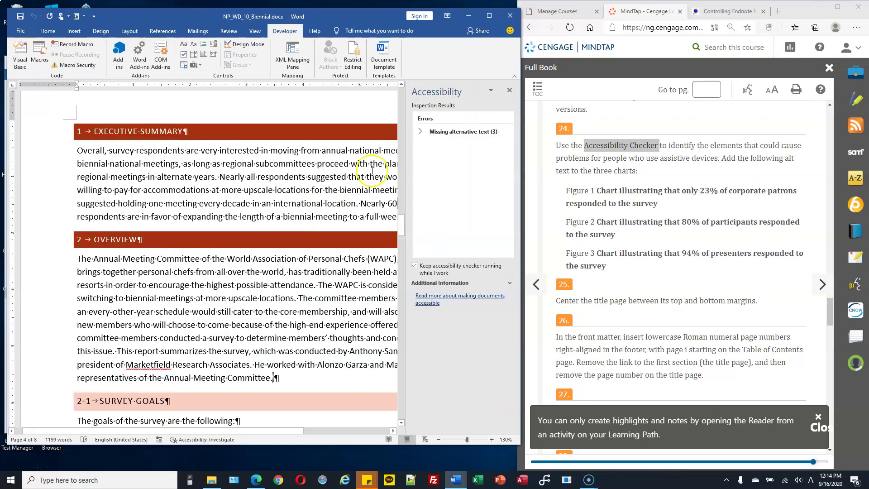
left_click(421, 133)
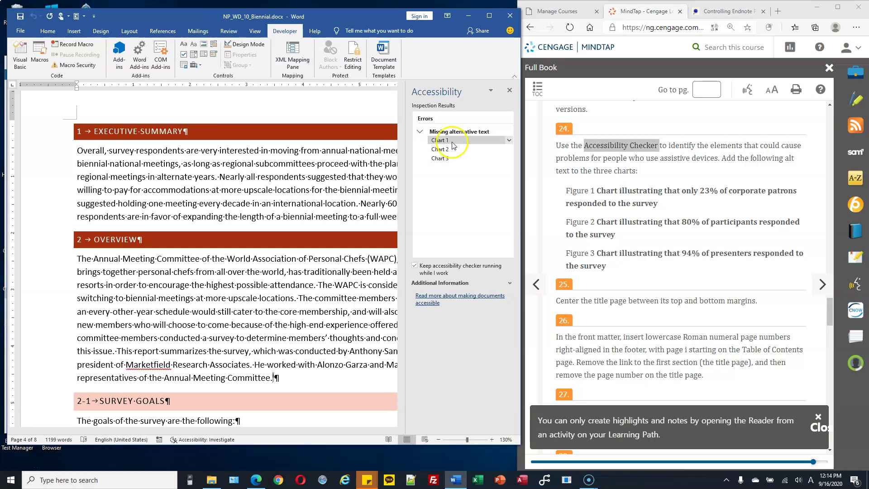
Step: Add the description "Chart illustrating that only 23% of corporate patrons responded to the survey" from the instructions as Chart 1's alt text
left_click(509, 140)
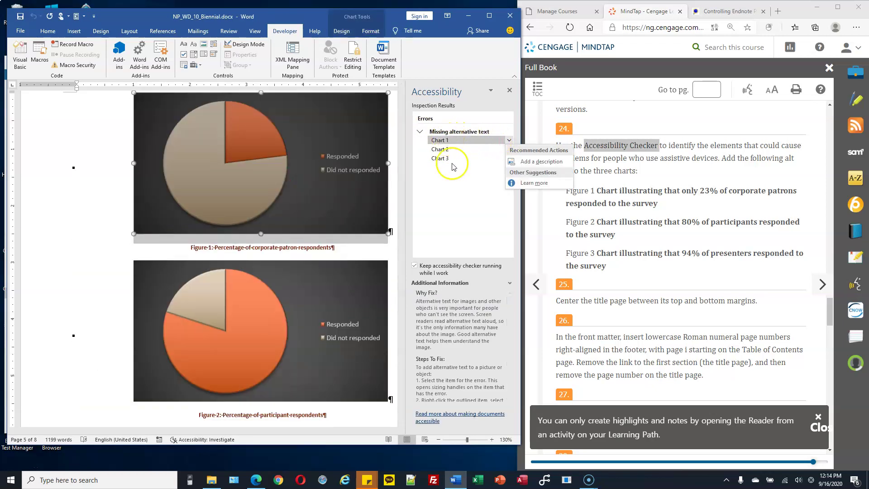
left_click(450, 297)
scroll(452, 308, "down", 1)
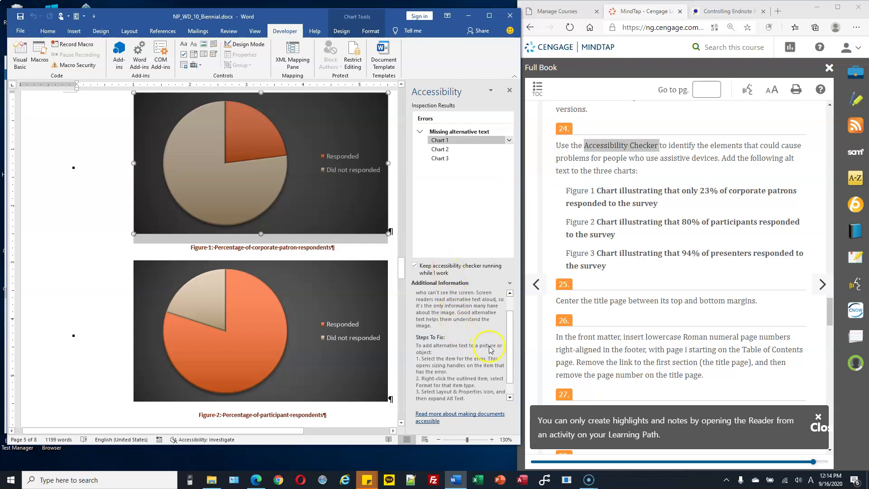
scroll(475, 356, "down", 1)
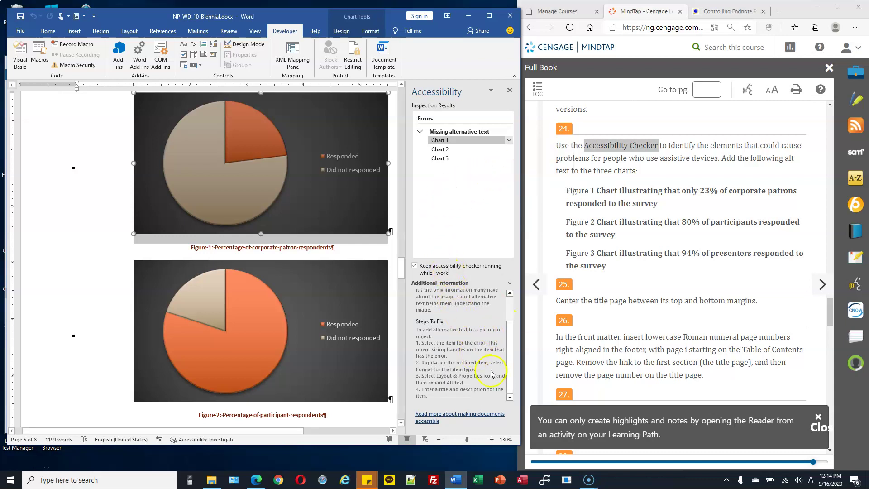
left_click(509, 141)
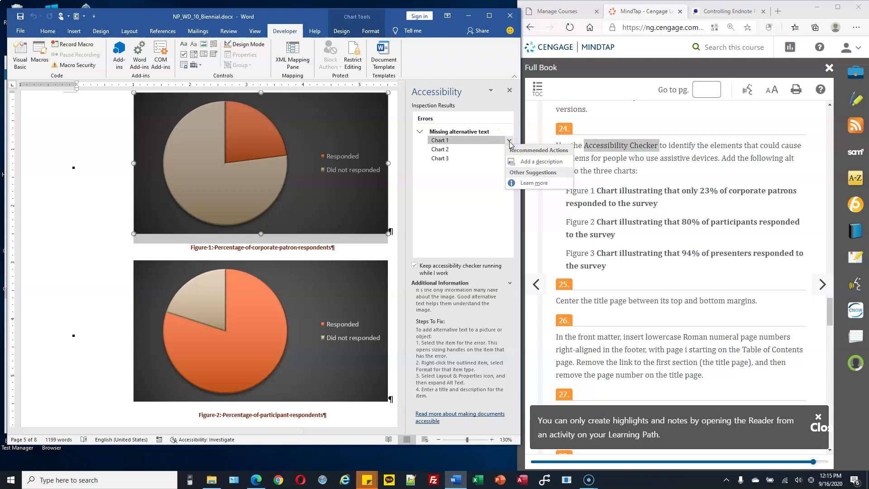
left_click(527, 162)
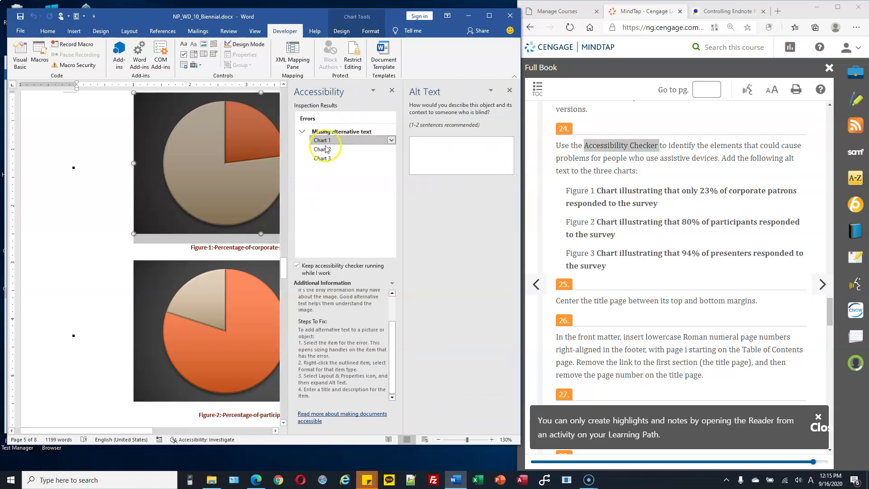
left_click(624, 213)
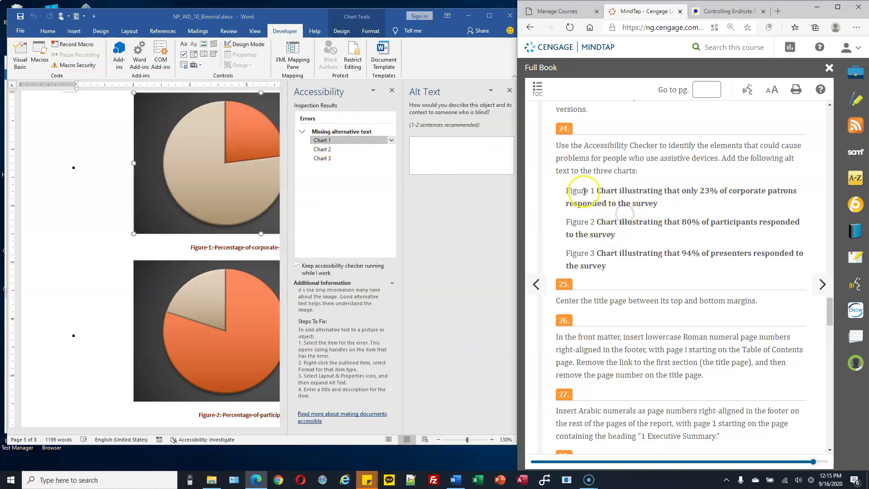
left_click_drag(595, 191, 656, 204)
key("ctrl+c")
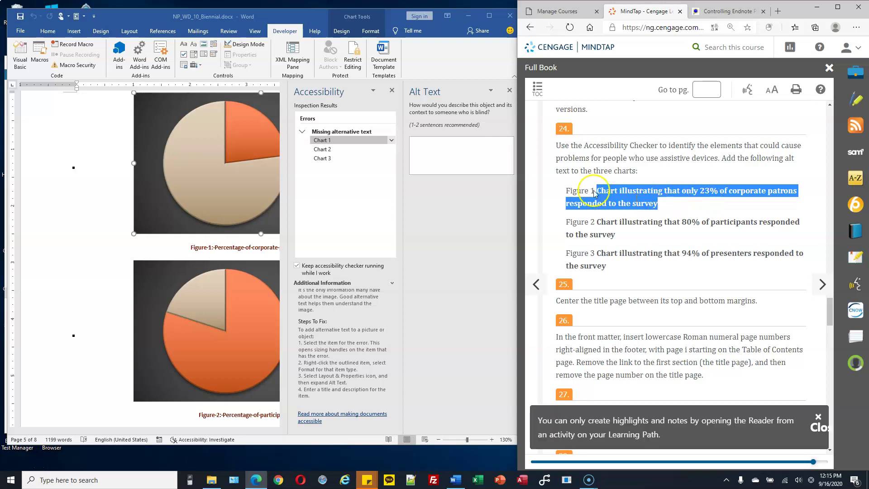
left_click(440, 150)
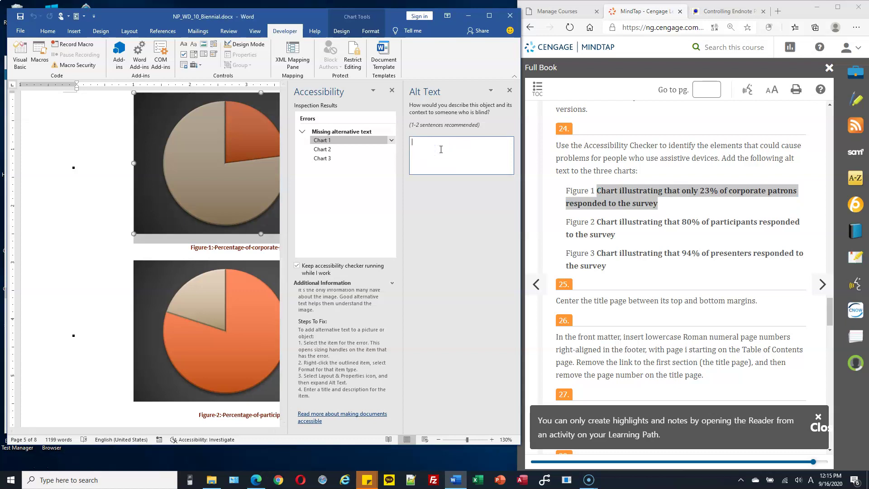
key("ctrl+v")
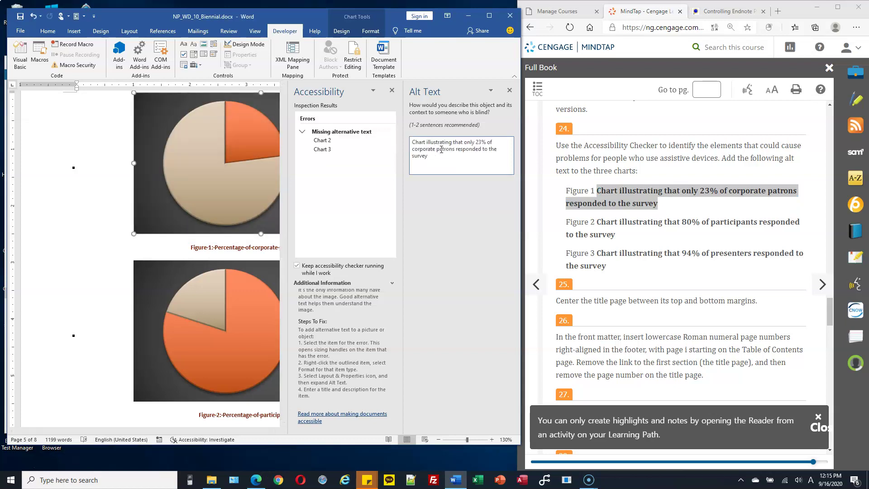
Step: Copy "Chart illustrating that 80% of participants responded to the survey" from the instructions into the alt text of Chart 2
left_click(328, 141)
left_click(452, 145)
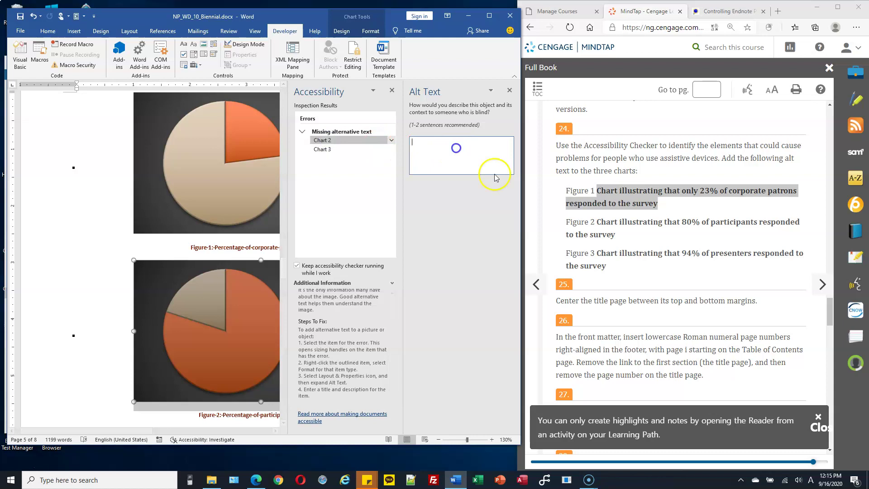
left_click(619, 224)
left_click_drag(597, 222, 616, 236)
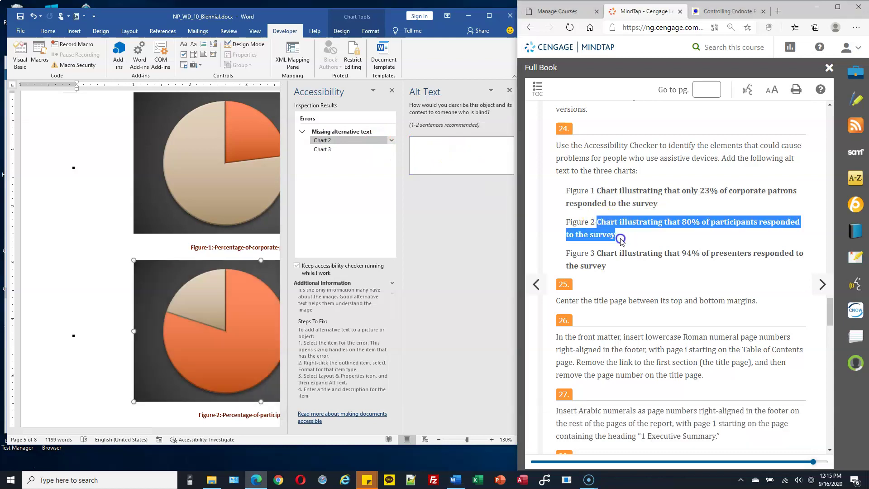
key("ctrl+c")
left_click(455, 150)
key("ctrl+v")
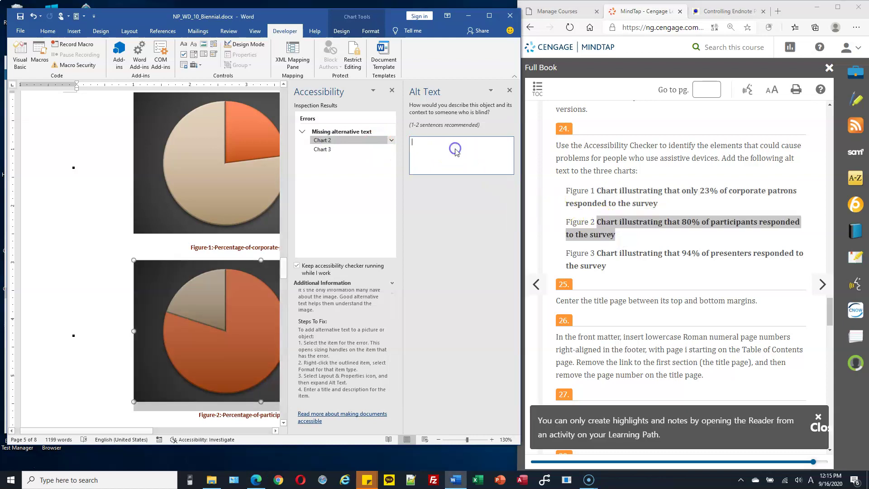
Step: Set Chart 3's alt text to "Chart illustrating that 94% of presenters responded to the survey" and close the Alt Text and Accessibility panes
left_click(322, 140)
left_click(620, 252)
left_click_drag(596, 253, 614, 268)
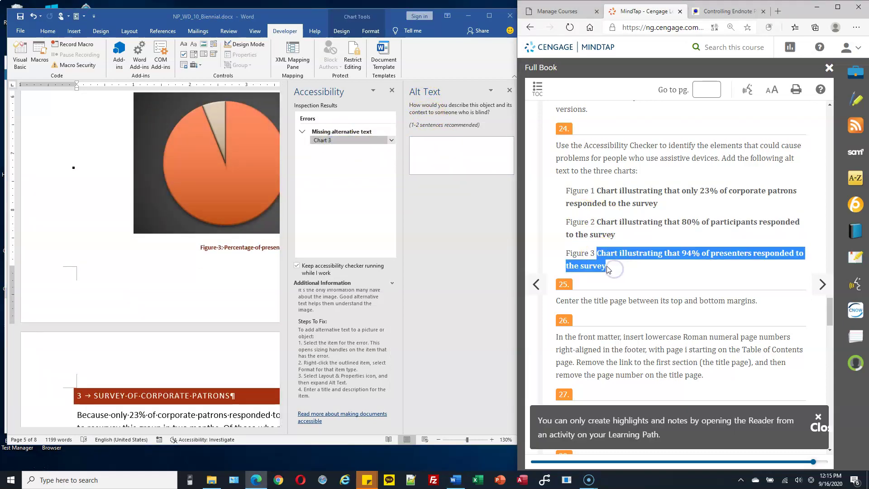
key("ctrl+c")
left_click(458, 152)
key("ctrl+v")
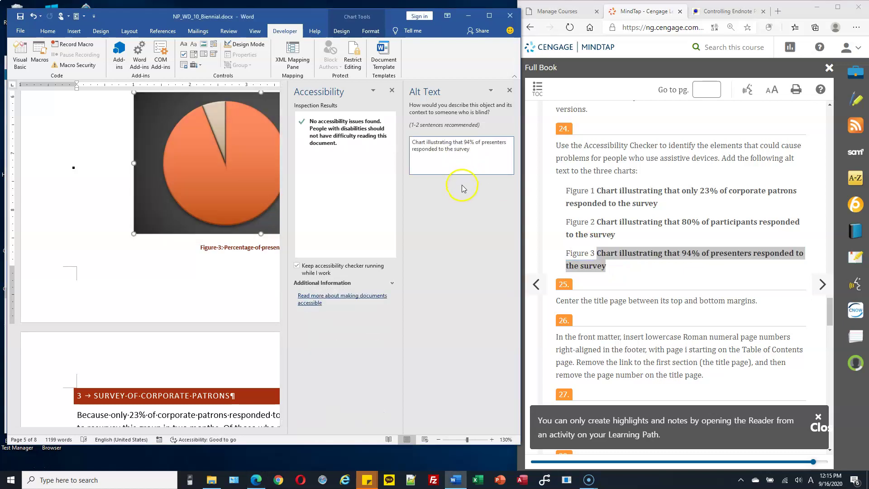
scroll(617, 226, "down", 1)
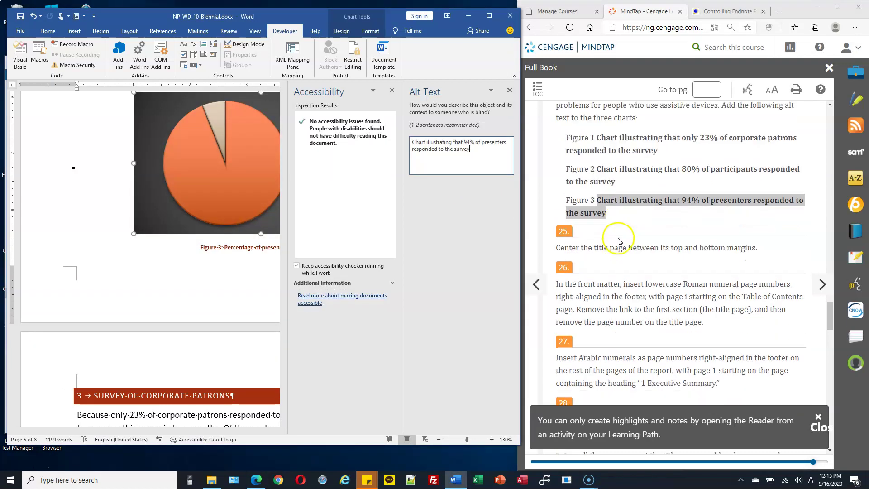
left_click(509, 90)
left_click(510, 93)
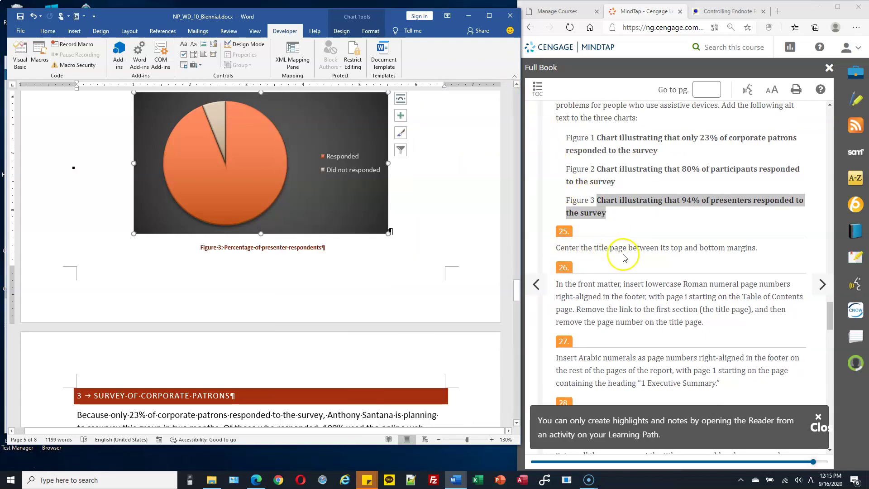
Step: Centre the title page text vertically between its margins, applying the Center vertical alignment to the selected sections
left_click_drag(518, 290, 519, 102)
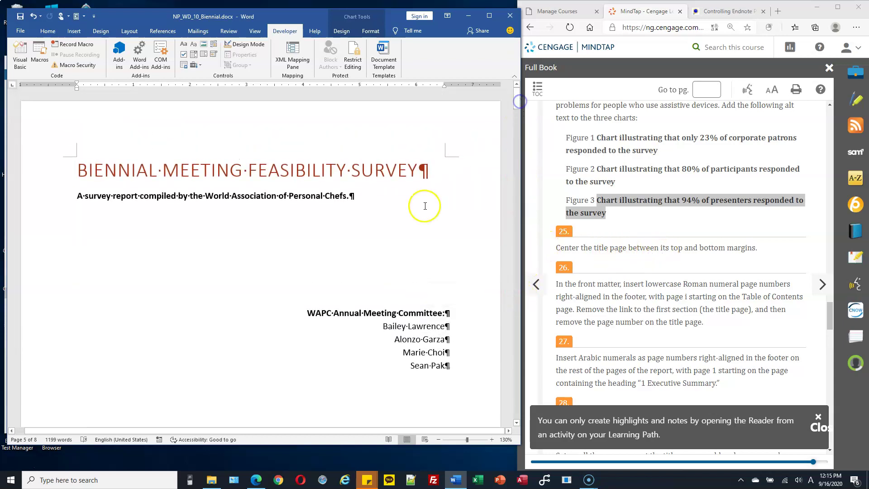
scroll(425, 206, "down", 3, "ctrl")
scroll(429, 206, "down", 5, "ctrl")
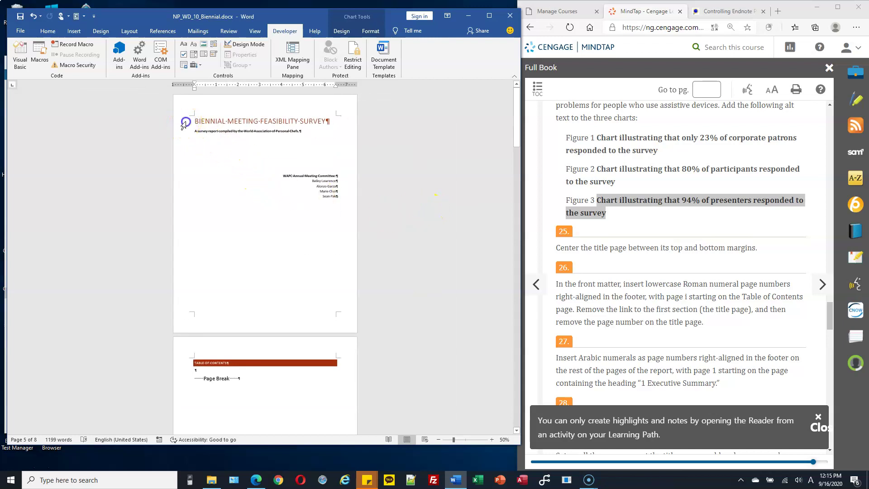
left_click_drag(184, 122, 186, 148)
left_click_drag(184, 182, 185, 206)
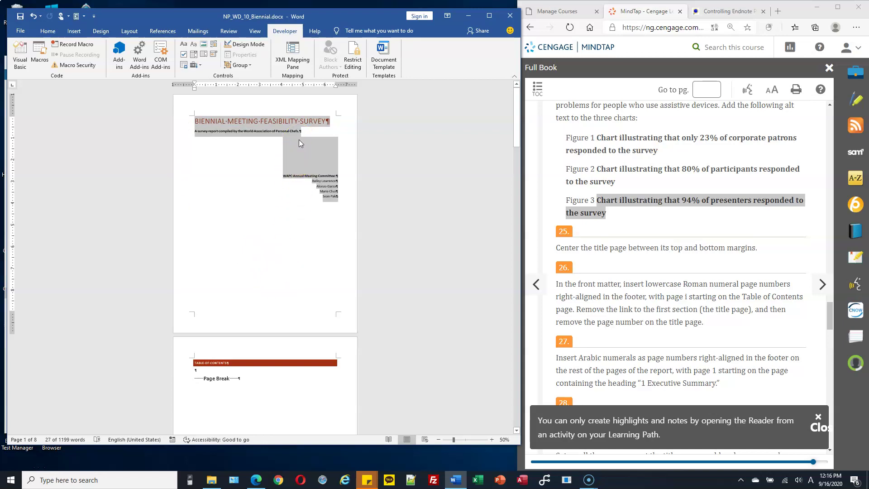
left_click(127, 32)
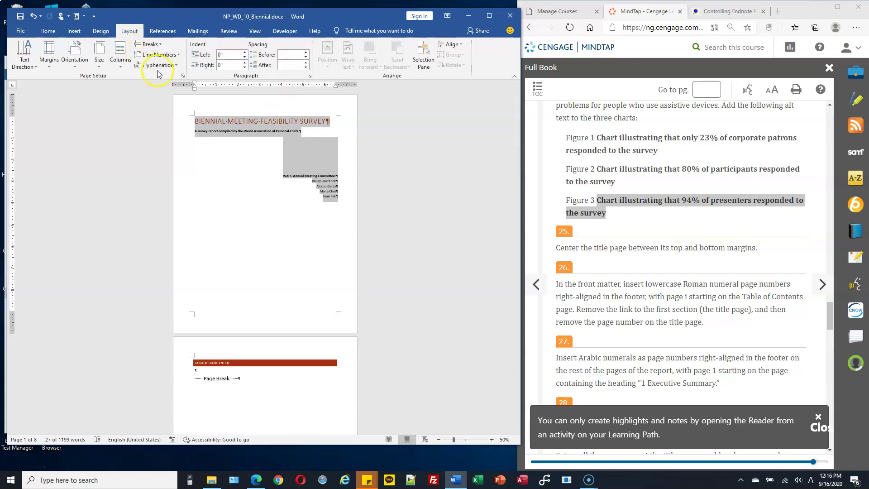
left_click(183, 77)
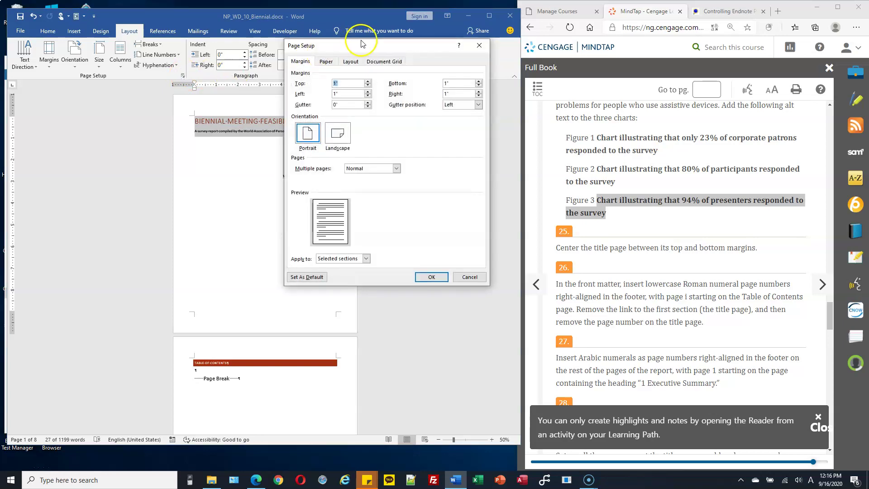
left_click_drag(362, 45, 432, 54)
left_click(421, 71)
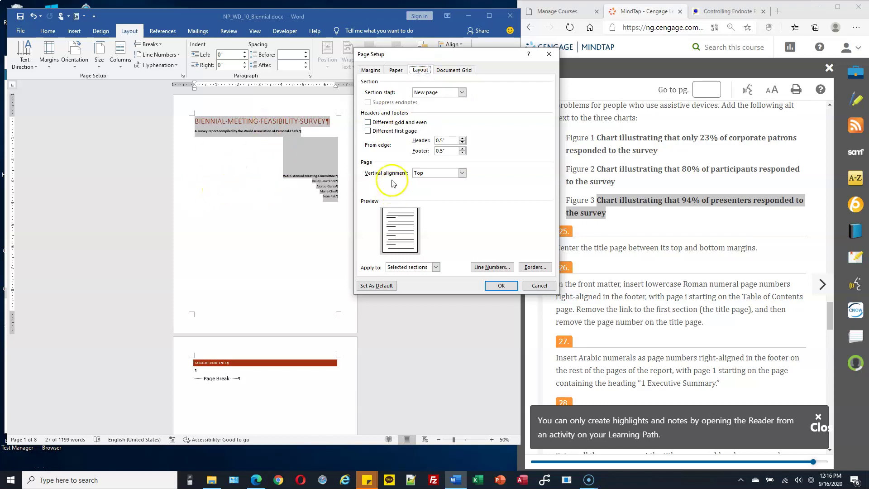
left_click(462, 173)
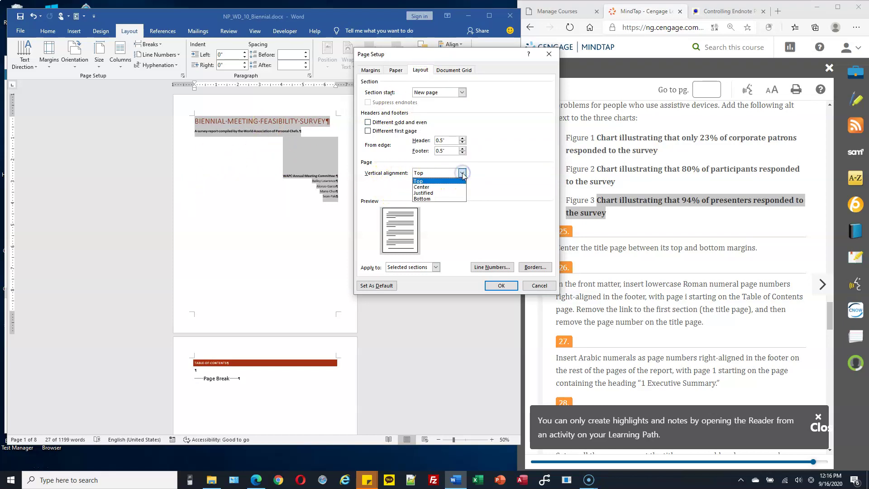
left_click(435, 186)
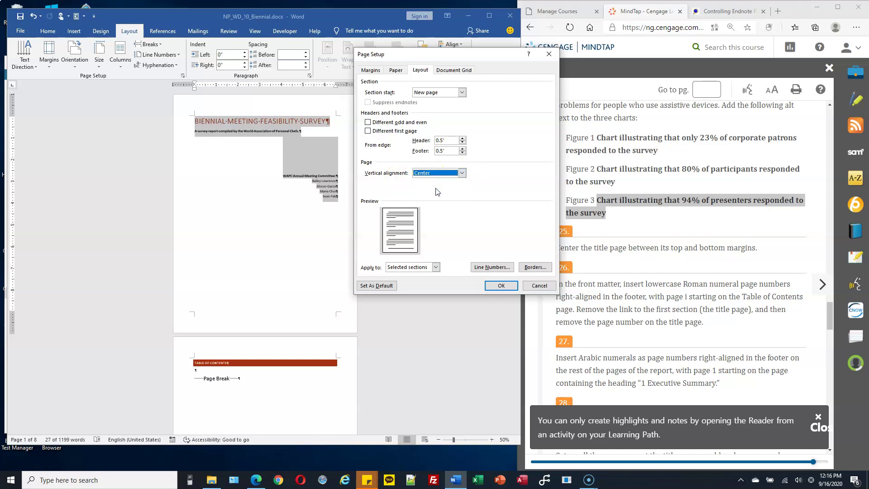
left_click(436, 268)
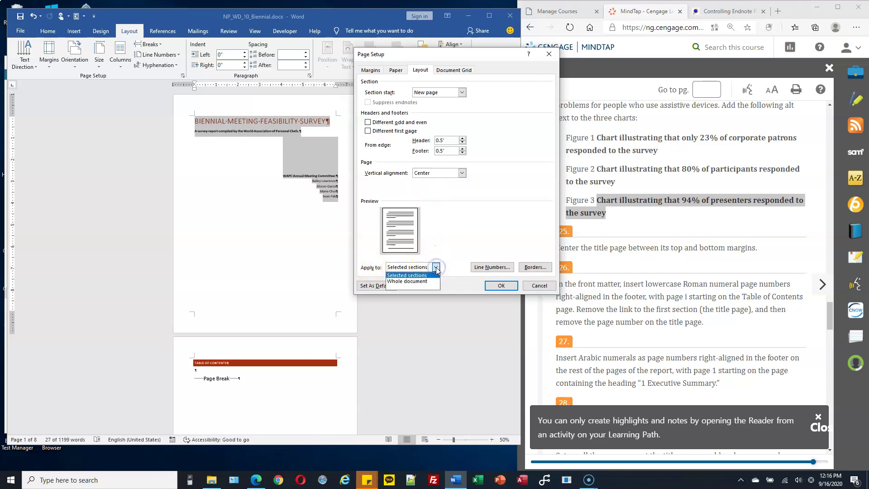
left_click(430, 280)
left_click(429, 275)
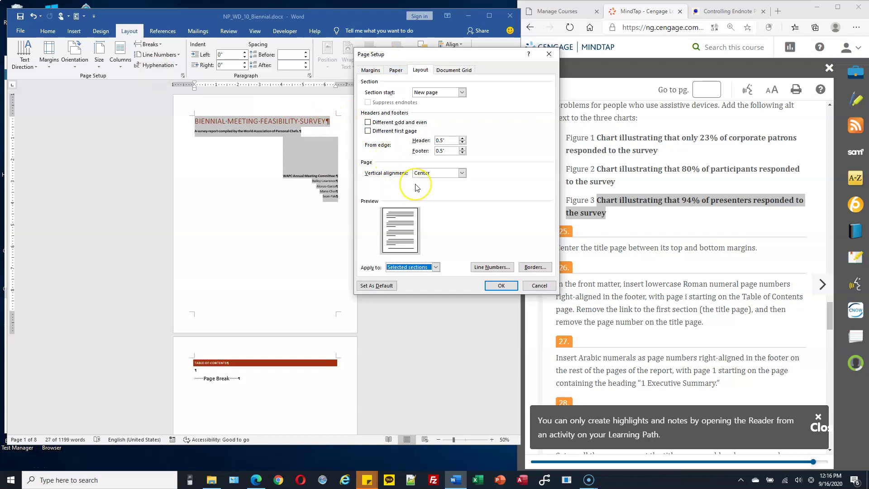
left_click(501, 285)
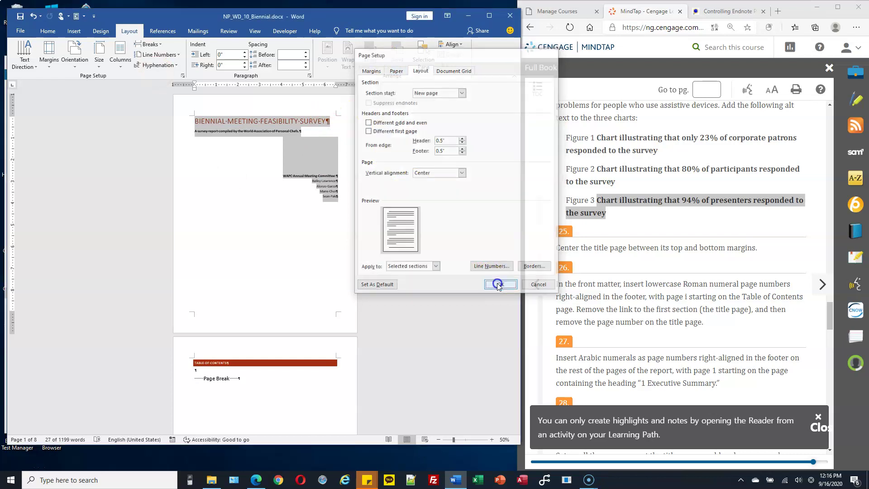
left_click(286, 194)
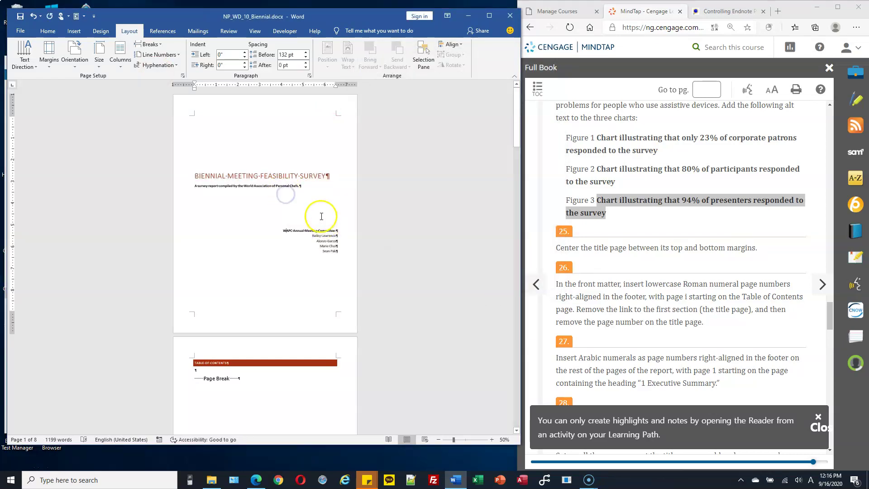
Step: Read instruction 26 and open the footer of the Table of Contents page for editing
scroll(636, 210, "down", 2)
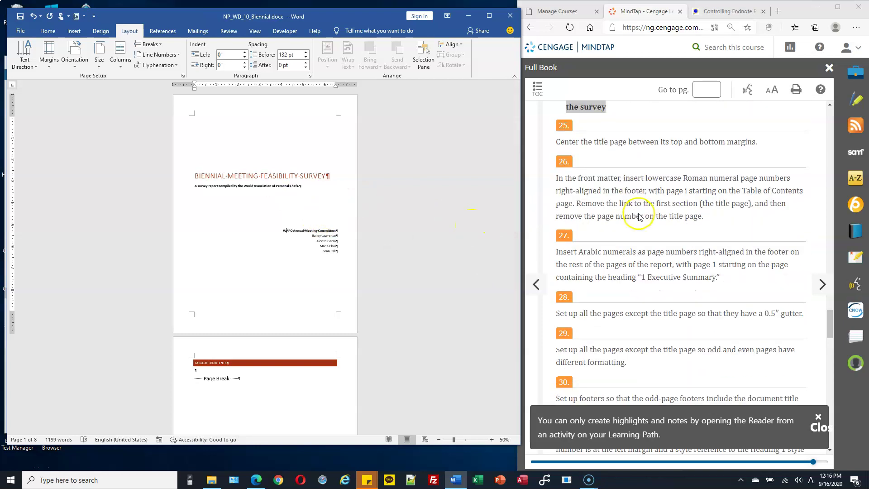
left_click(15, 466)
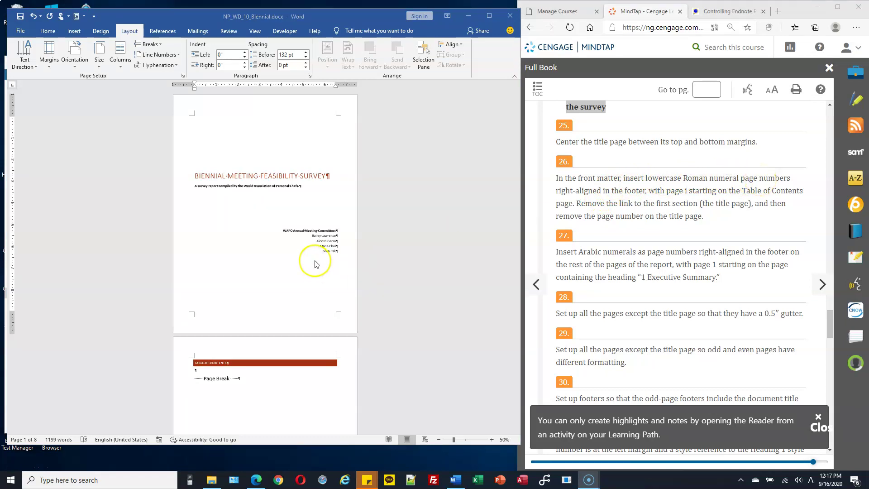
scroll(310, 258, "down", 2)
scroll(594, 198, "down", 1)
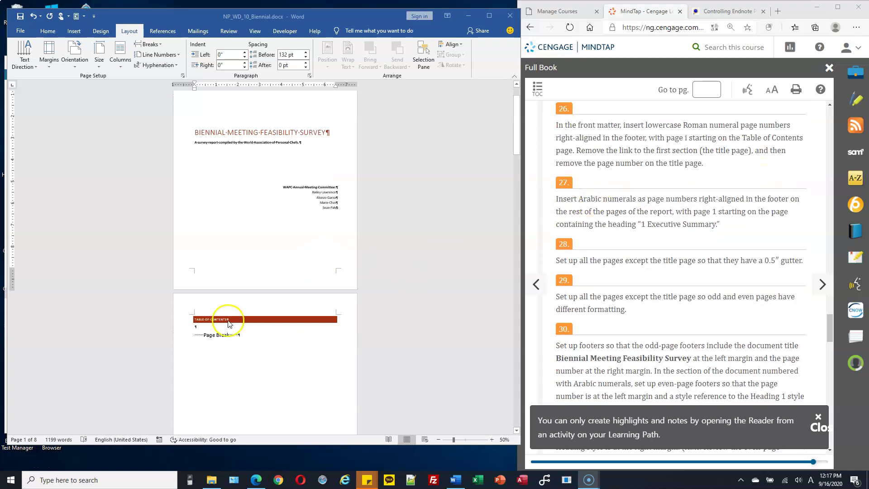
scroll(228, 323, "down", 2)
scroll(232, 314, "down", 2)
scroll(244, 283, "down", 3)
scroll(246, 283, "up", 5, "ctrl")
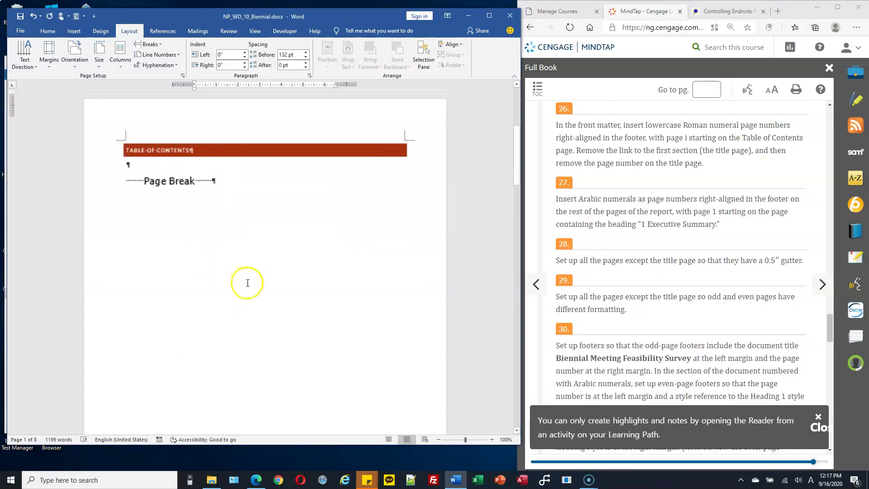
scroll(250, 282, "down", 6)
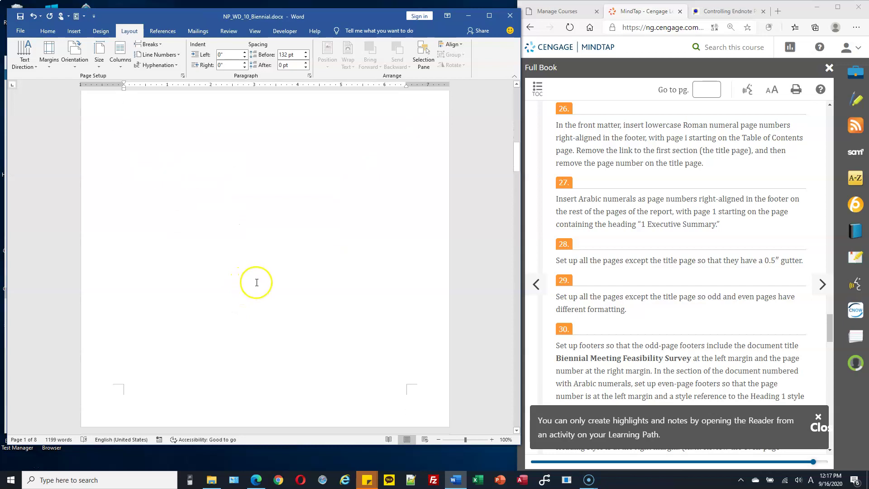
double_click(353, 275)
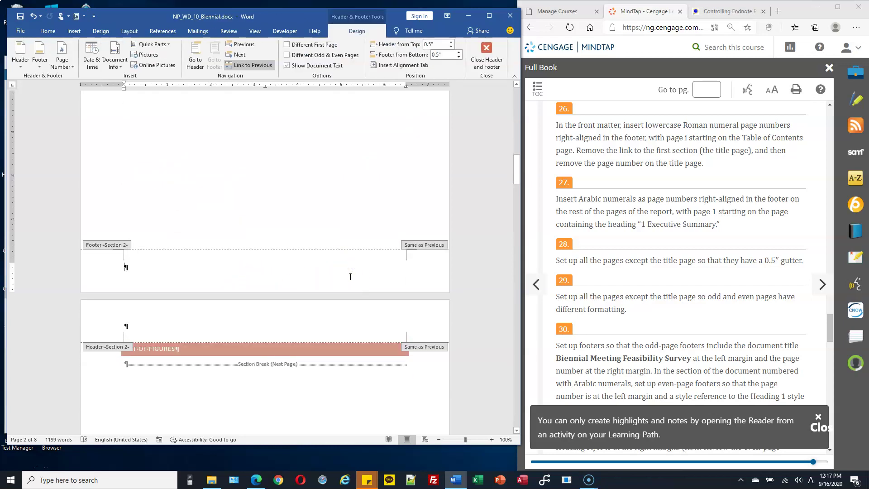
Step: Examine how the headers and footers of the title page and the Table of Contents page are assigned to sections and linked
scroll(350, 276, "up", 5)
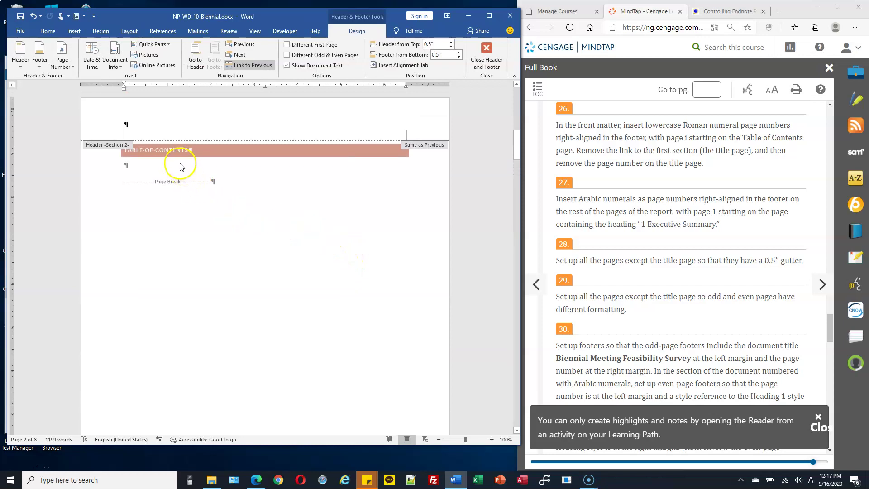
scroll(310, 254, "up", 4)
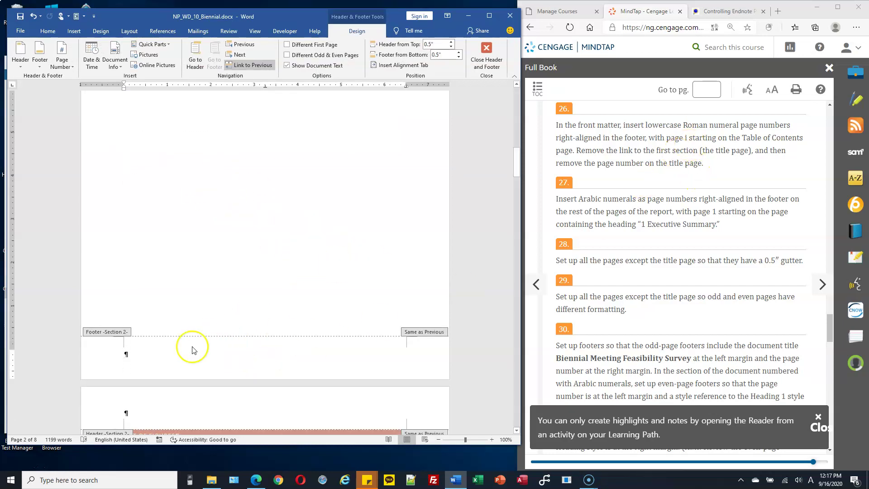
scroll(252, 314, "down", 5)
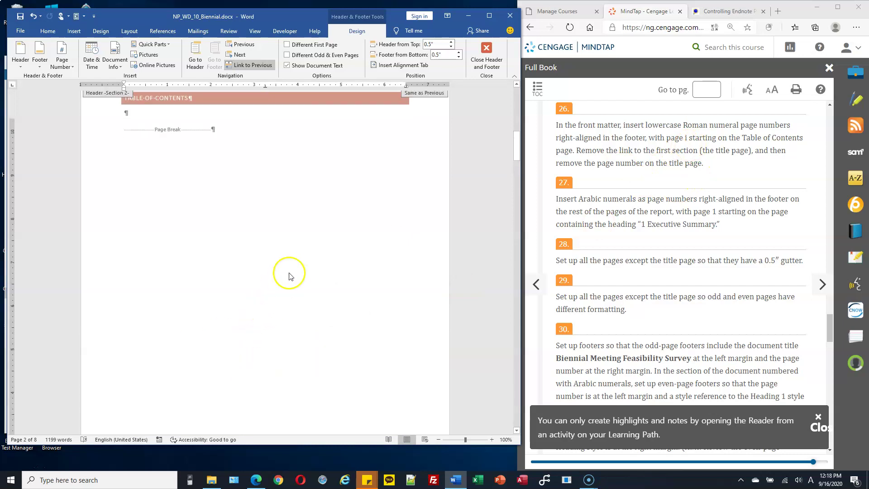
scroll(292, 267, "up", 4)
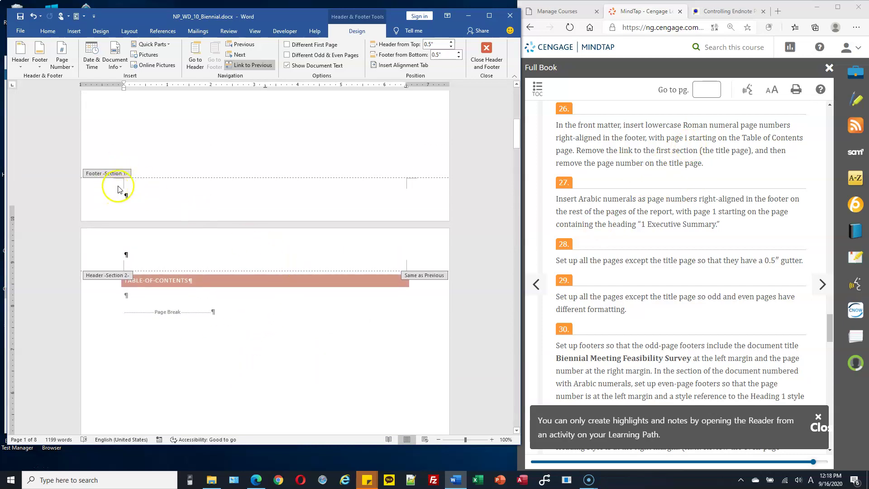
scroll(261, 169, "up", 2)
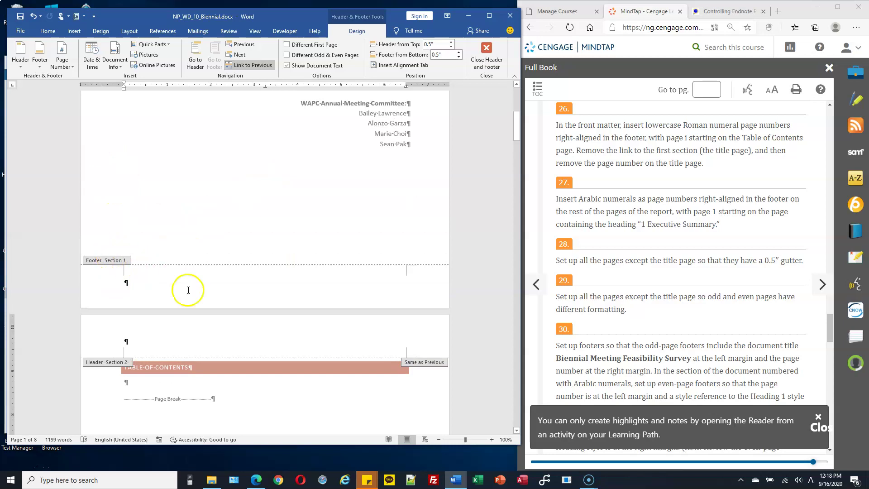
scroll(188, 289, "down", 2)
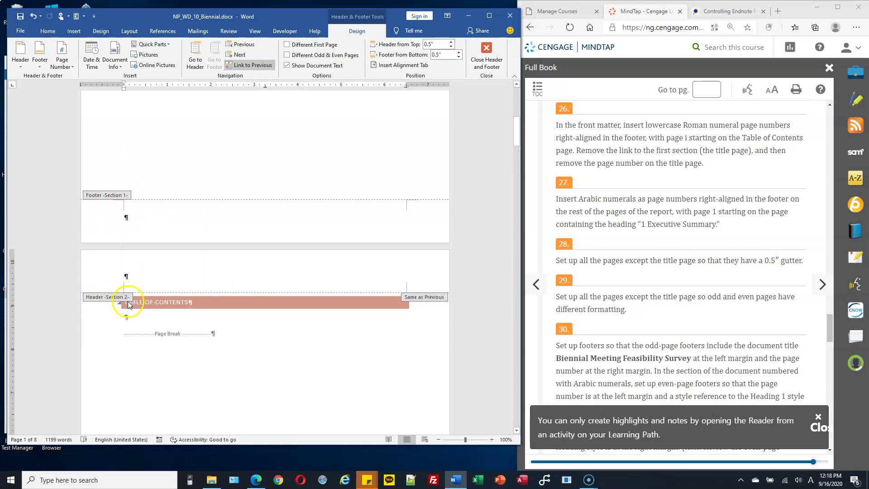
scroll(126, 304, "down", 8)
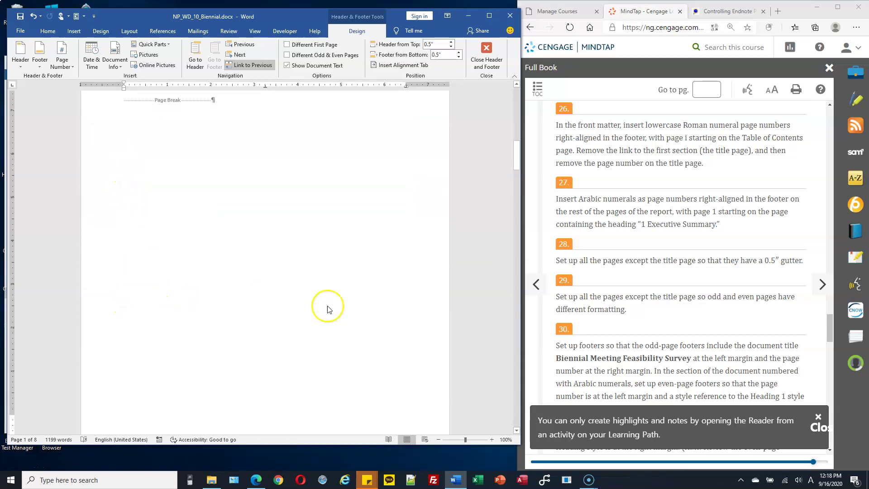
Step: Insert a Plain Number page number at the right-hand tab stop of the Table of Contents page's footer
left_click(122, 311)
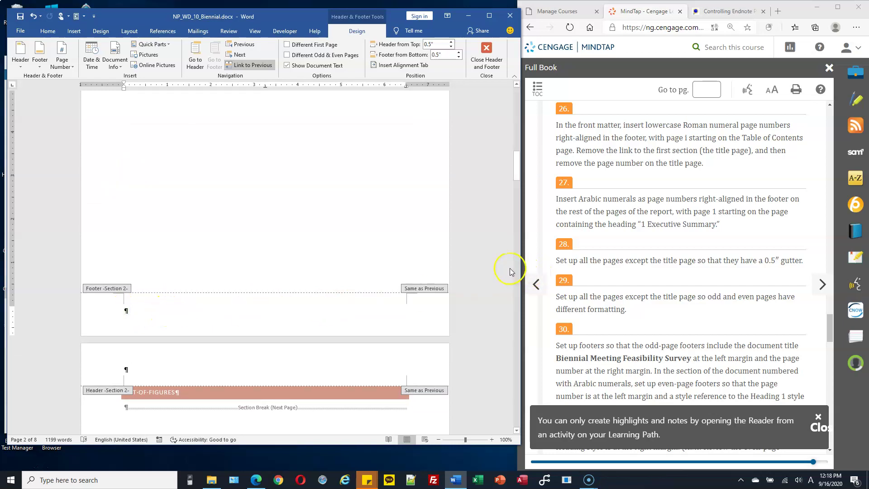
key("Tab")
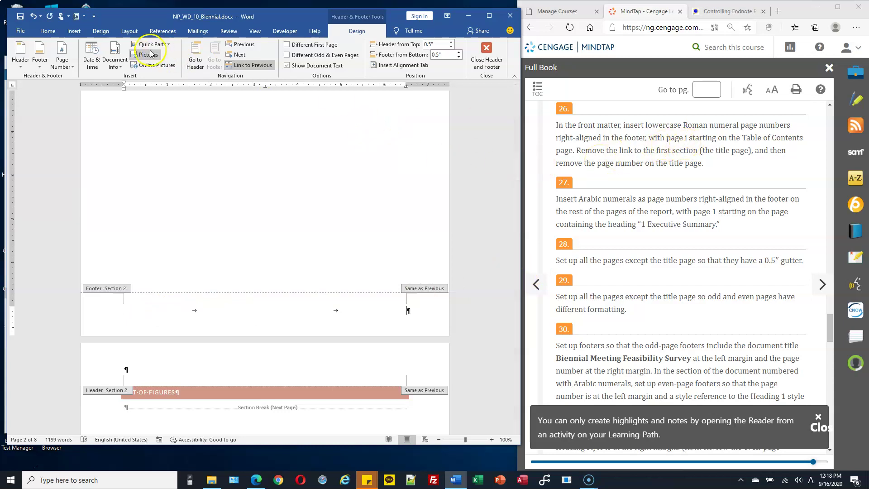
left_click(67, 68)
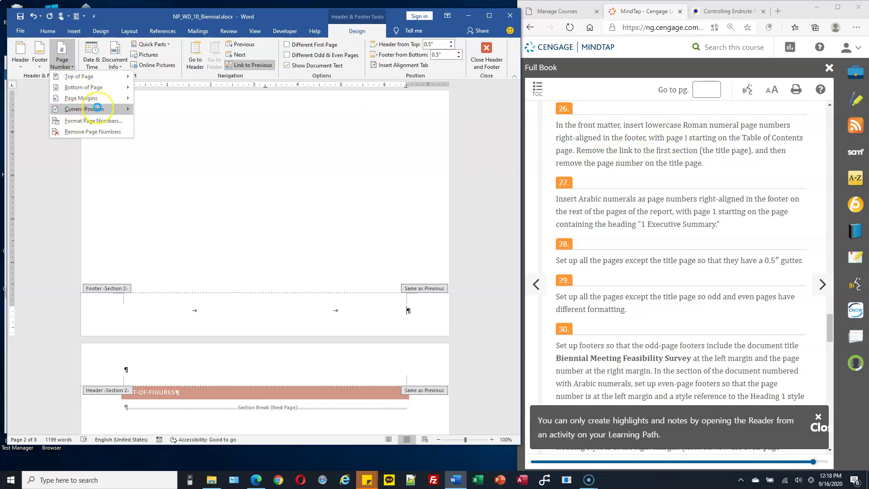
left_click(97, 107)
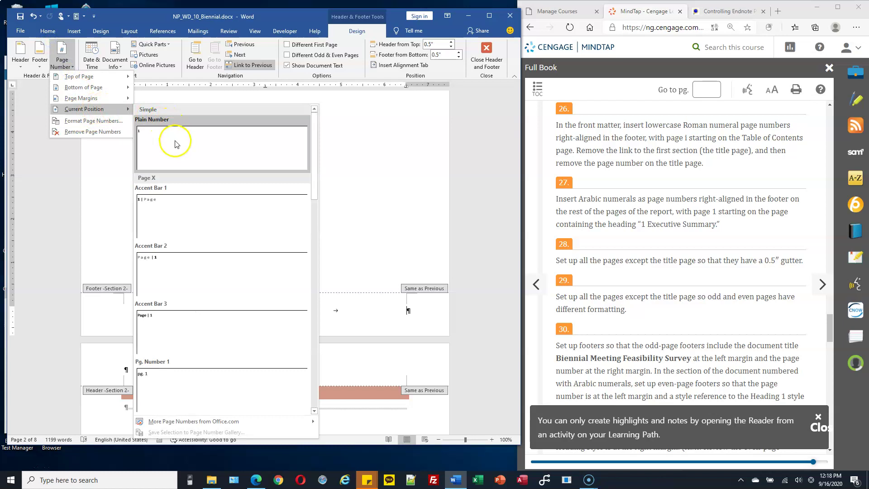
left_click(176, 145)
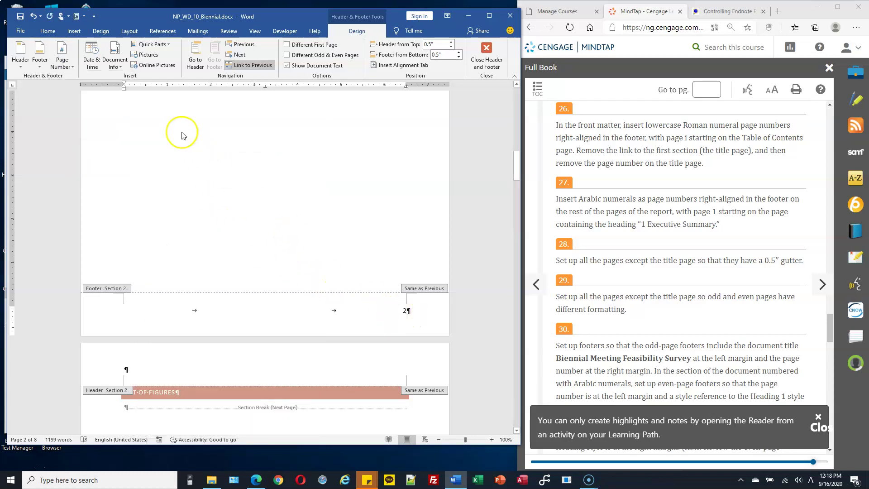
Step: Format the Section 2 footer's page numbers as lowercase Roman numerals (i, ii, iii) starting at i
left_click(63, 64)
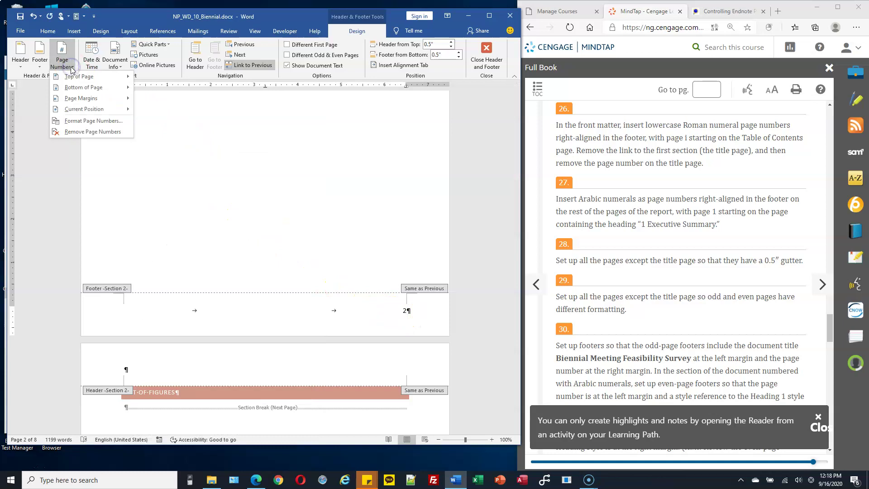
left_click(94, 121)
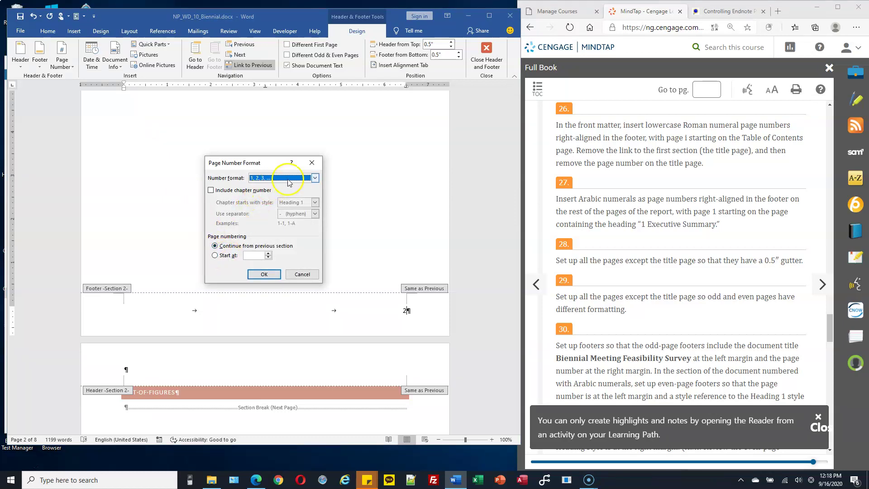
left_click(306, 181)
left_click(315, 209)
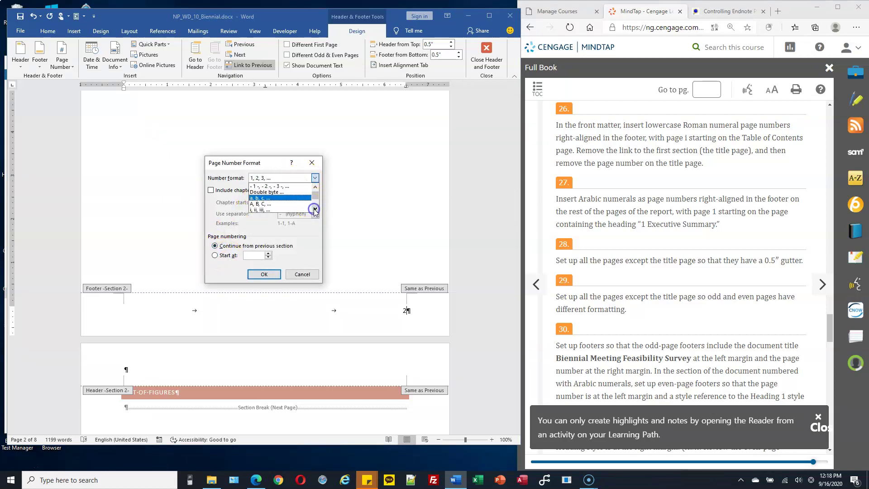
left_click(290, 210)
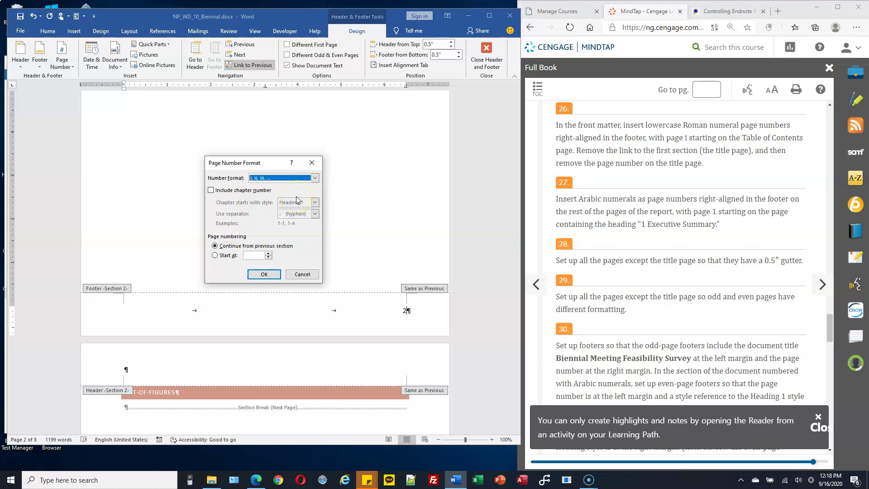
left_click(229, 256)
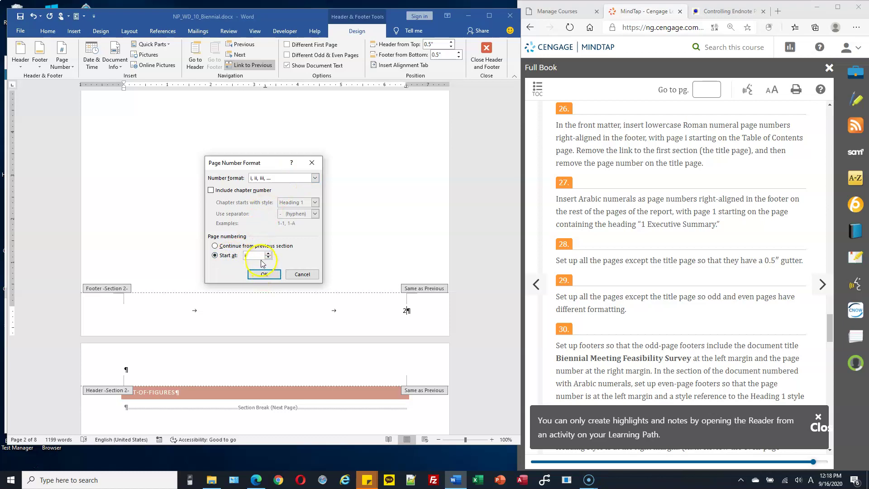
left_click(265, 277)
Step: Unlink the Table of Contents page's footer from the previous section's footer
scroll(266, 277, "up", 2)
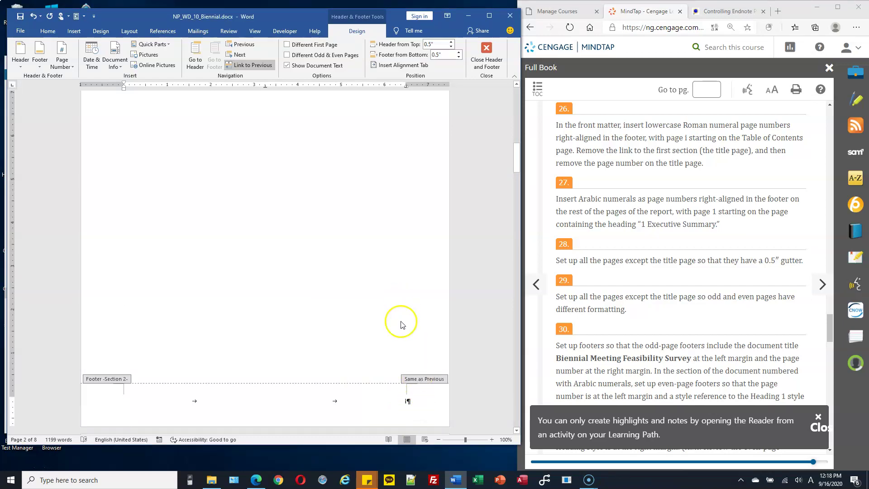
scroll(417, 285, "up", 6)
scroll(426, 281, "up", 2)
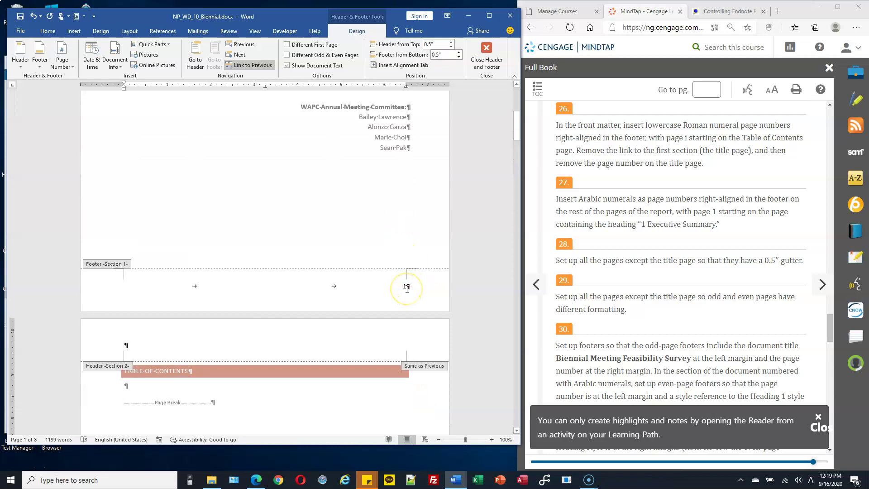
scroll(412, 293, "down", 11)
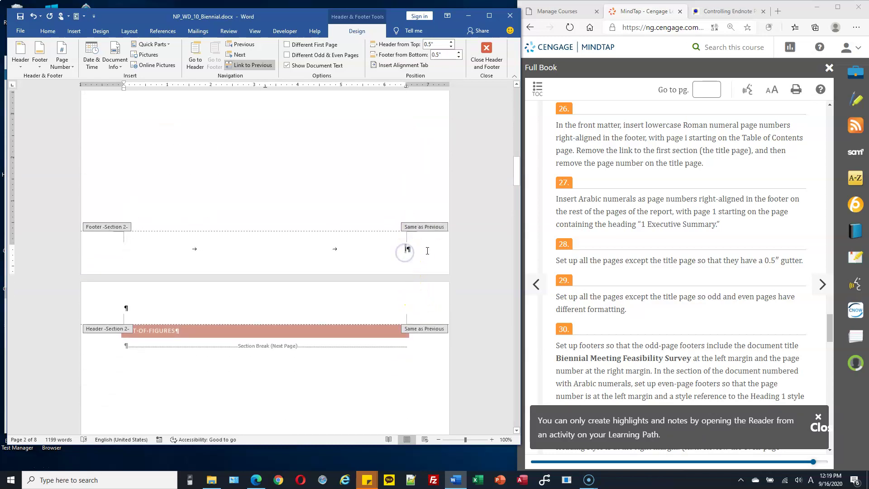
left_click(402, 258)
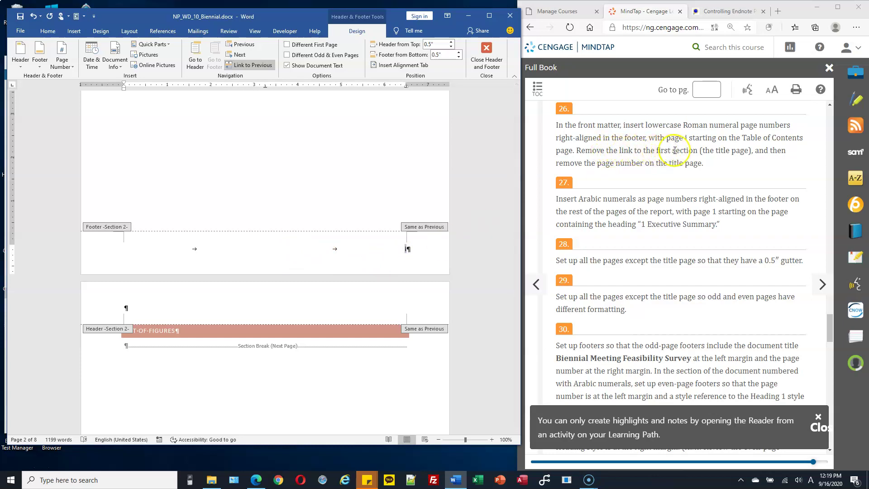
left_click(253, 66)
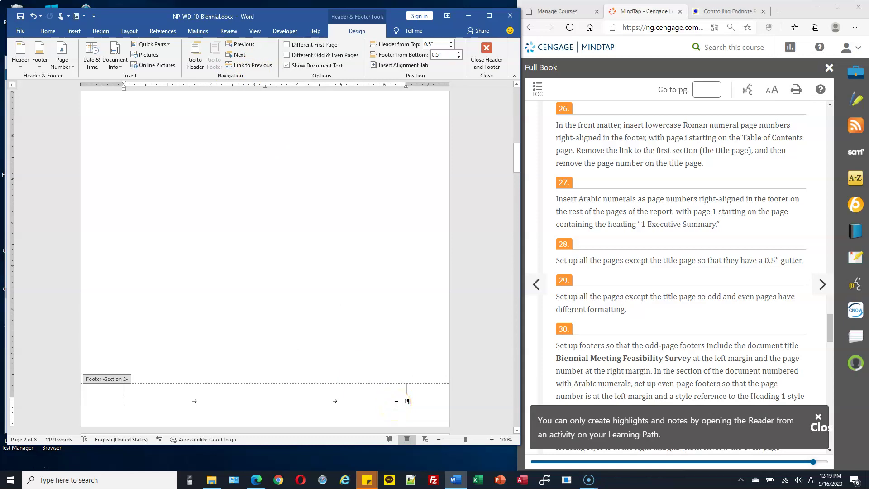
Step: Delete the page number from the title page's footer in Section 1
scroll(402, 330, "up", 10)
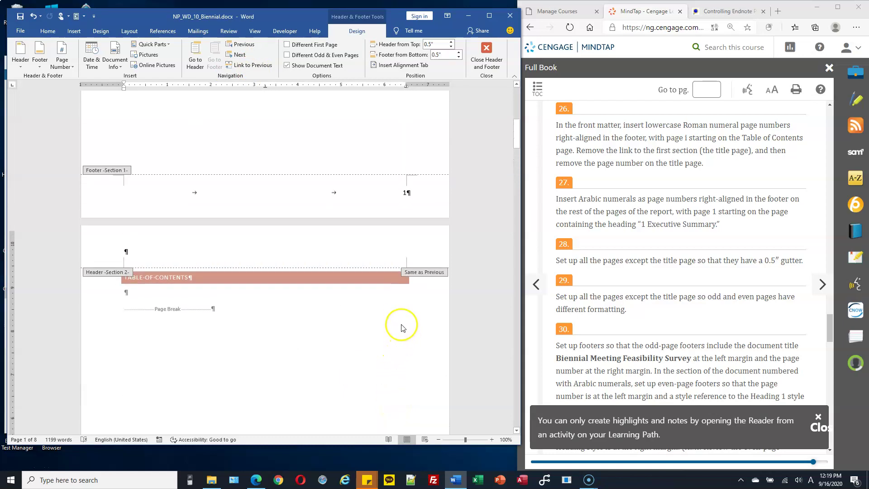
left_click(404, 198)
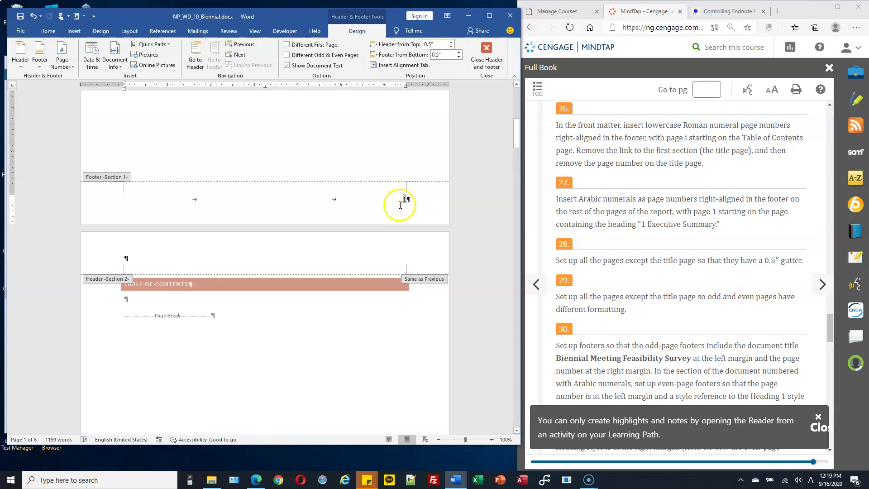
left_click(427, 209)
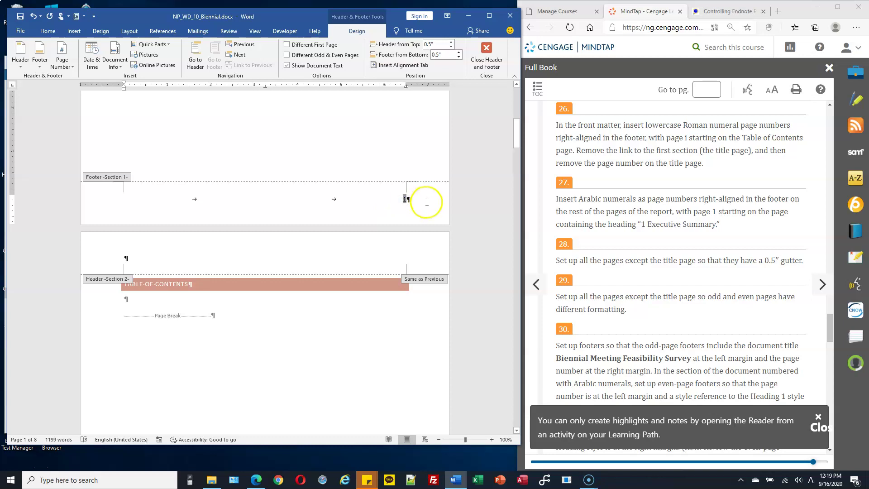
left_click(374, 200)
left_click(404, 200)
left_click(321, 197)
left_click(401, 199)
Step: Examine the footers of the title page, Table of Contents and List of Figures pages for correct page numbers
scroll(355, 351, "down", 15)
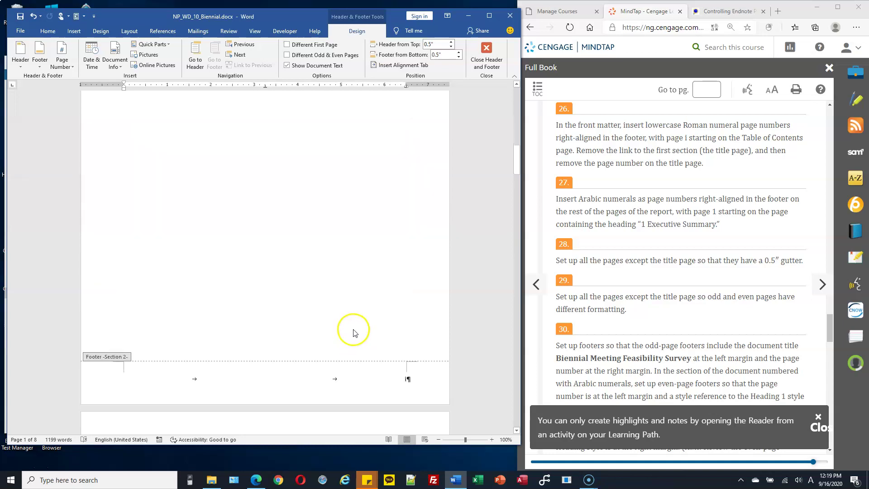
left_click(364, 283)
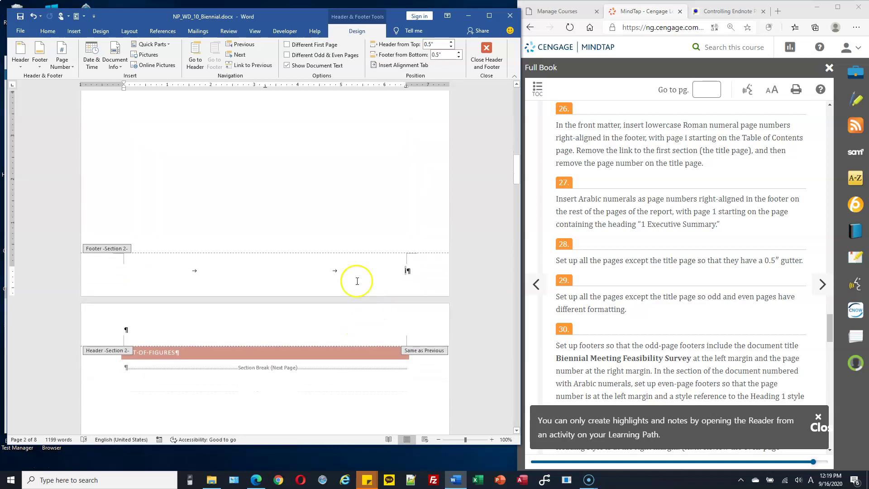
scroll(357, 281, "down", 13)
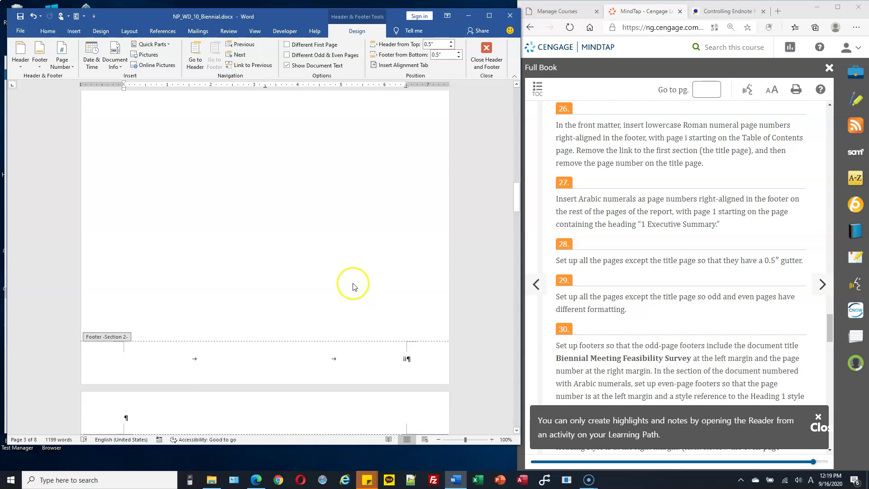
scroll(353, 286, "up", 20)
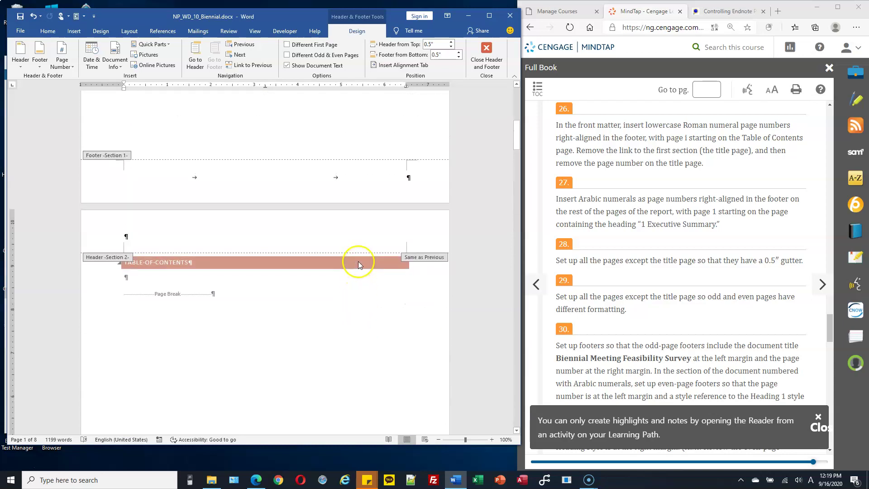
left_click(342, 186)
scroll(345, 202, "up", 12)
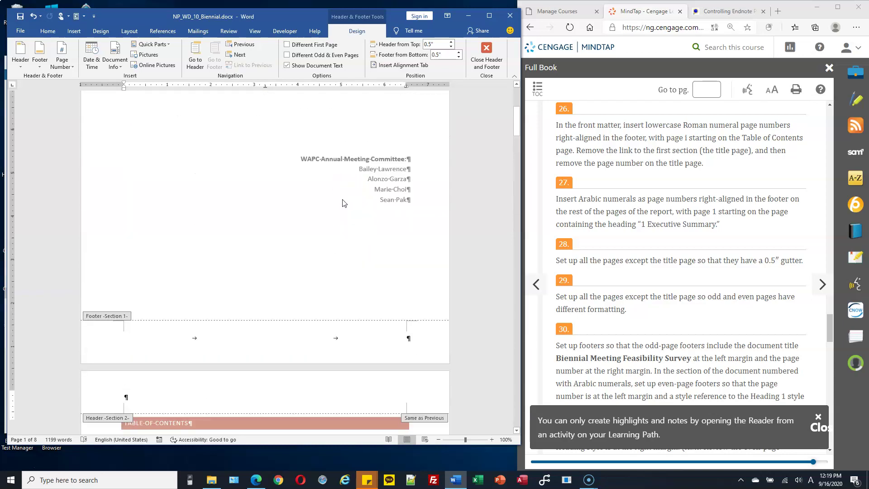
scroll(345, 204, "down", 8)
left_click(384, 285)
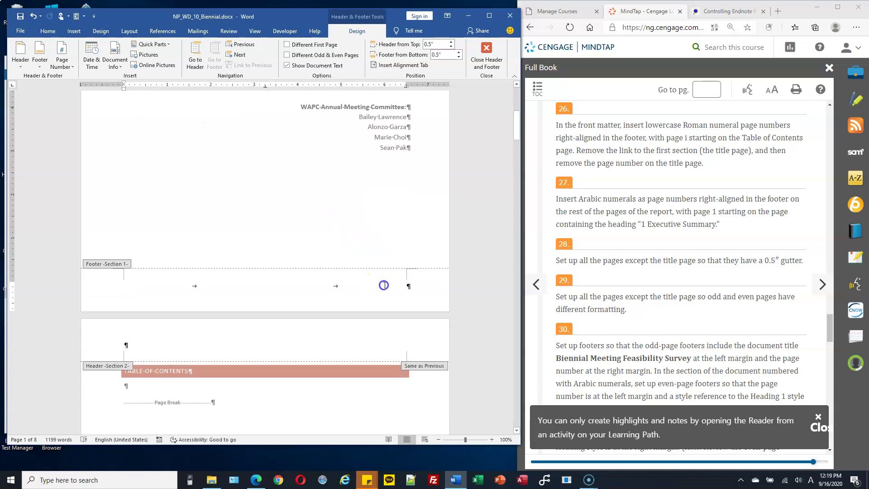
scroll(394, 299, "down", 8)
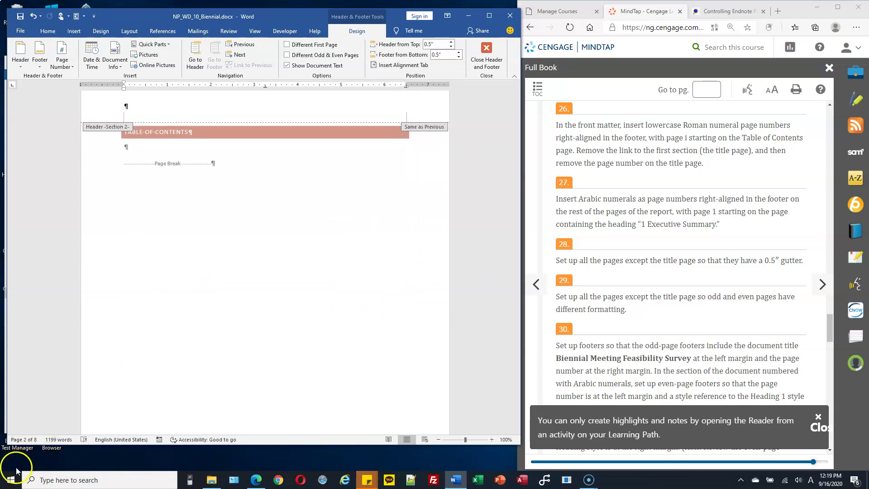
Step: Read instruction 27 and find the page containing the heading "1 Executive Summary"
left_click(693, 233)
scroll(693, 234, "down", 1)
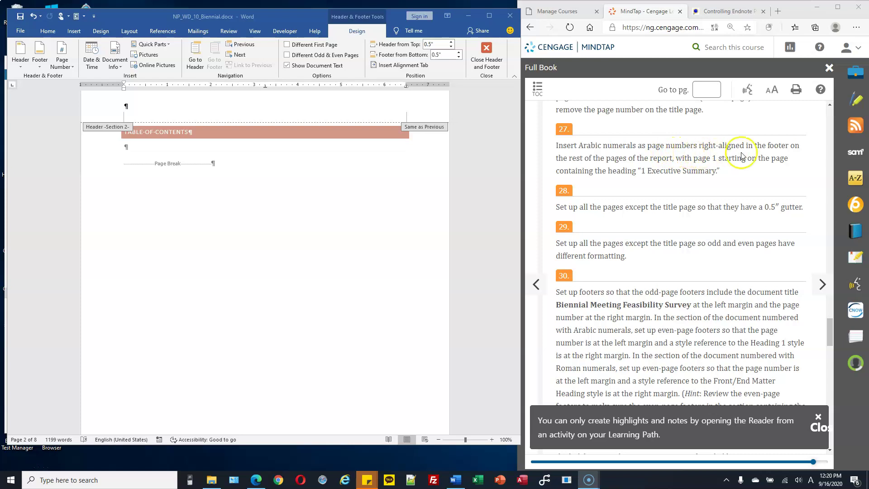
double_click(714, 158)
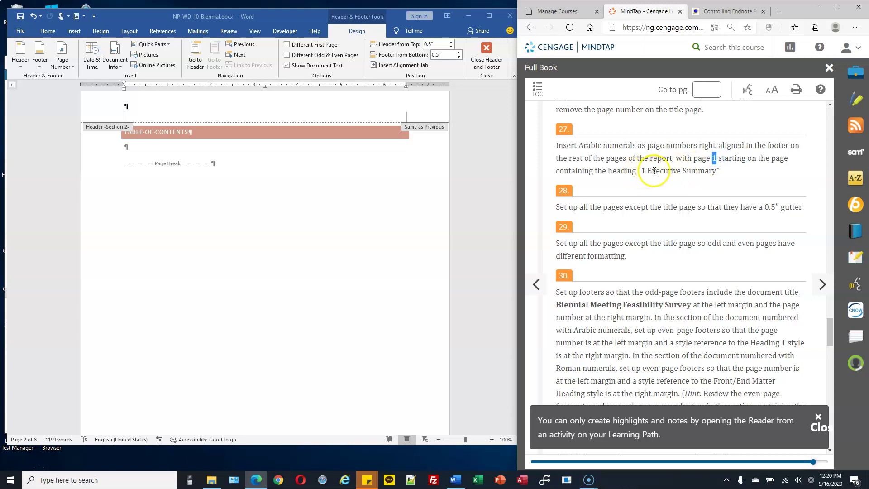
scroll(299, 240, "down", 5)
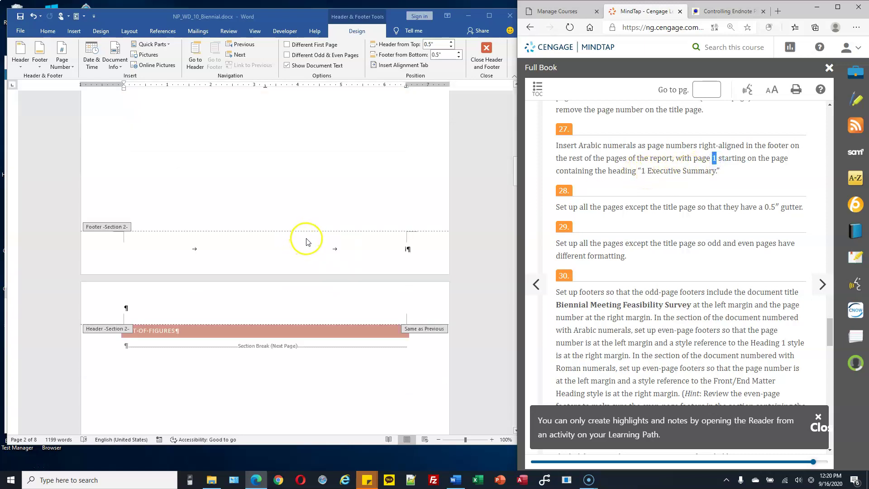
scroll(309, 242, "down", 8)
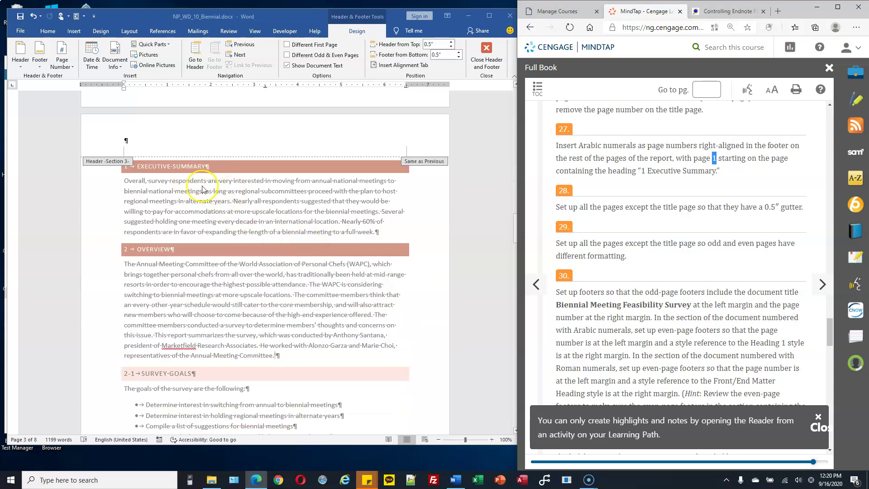
scroll(282, 224, "up", 5)
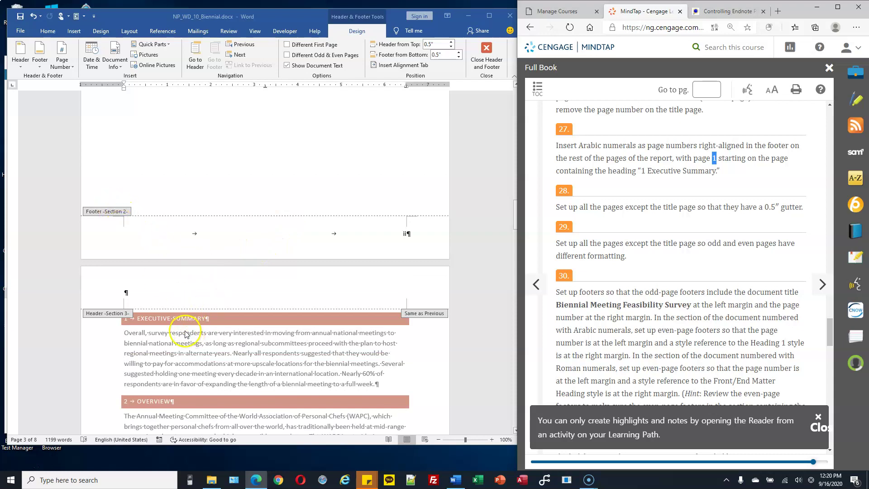
scroll(191, 324, "down", 10)
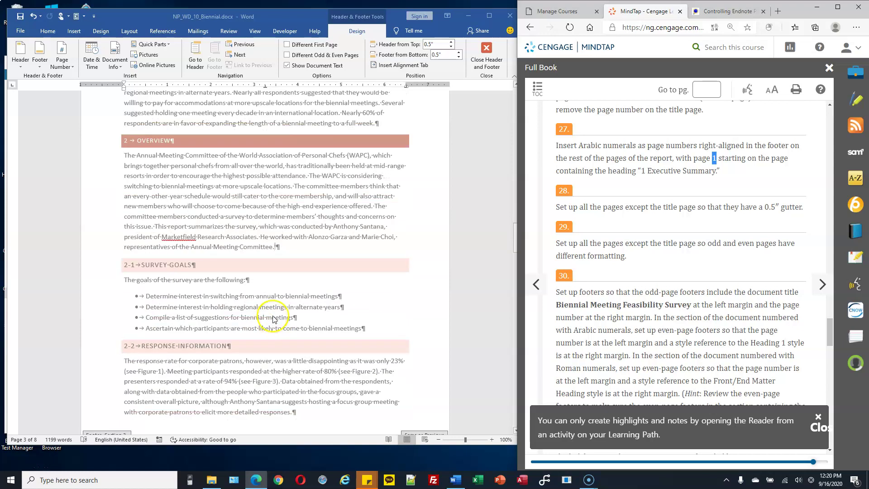
Step: Restart the Section 3 footer's page numbering at 1 in Arabic numerals and check the numbers on its pages
left_click(400, 351)
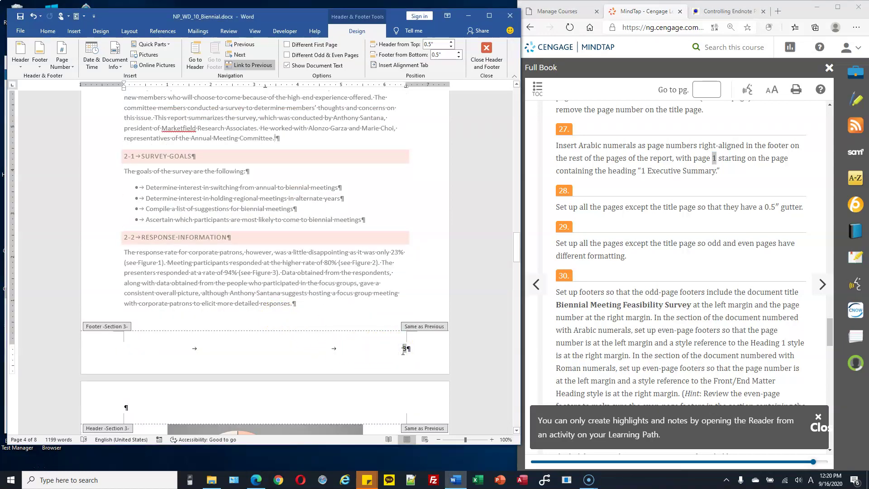
left_click(393, 352)
left_click(396, 352)
left_click(68, 68)
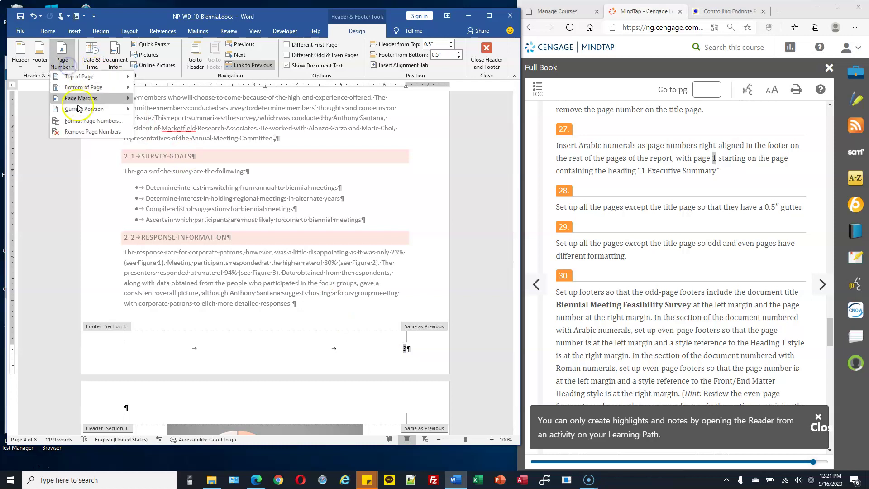
left_click(100, 122)
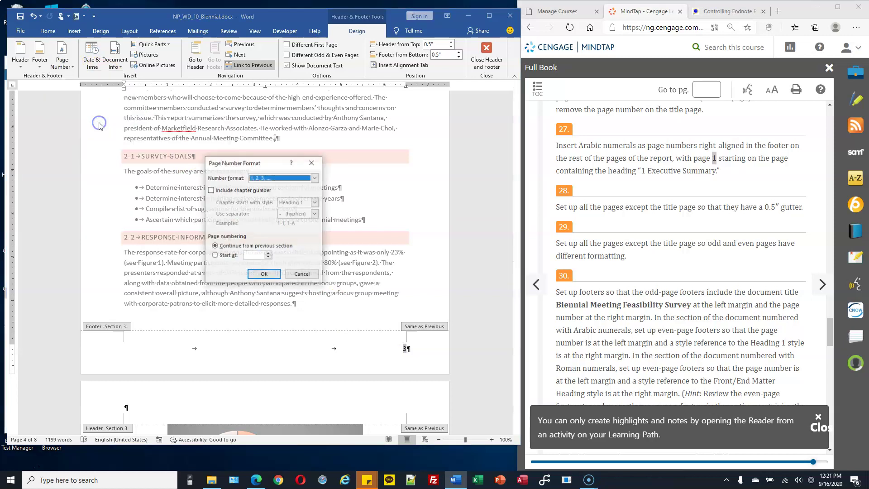
left_click(227, 256)
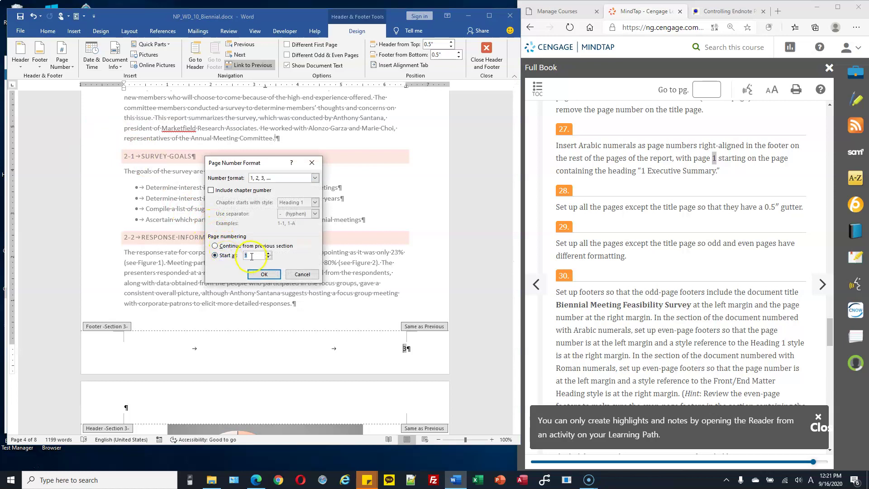
left_click(266, 279)
left_click(266, 275)
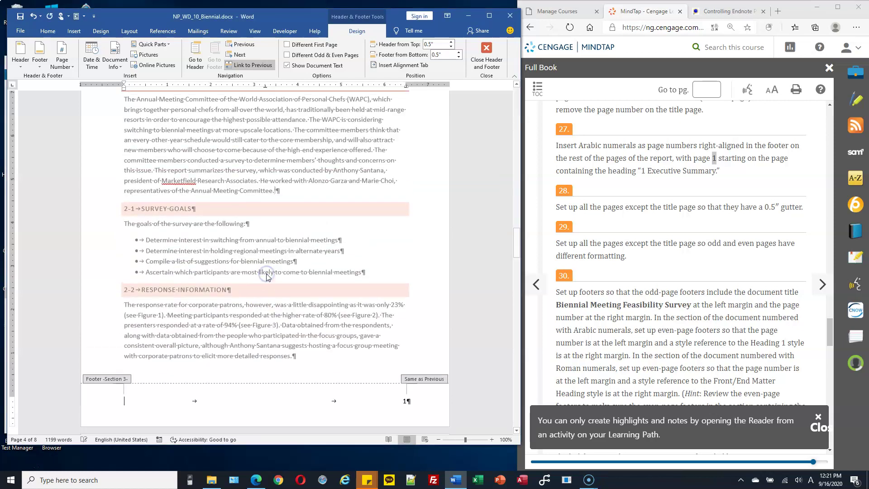
scroll(367, 334, "down", 15)
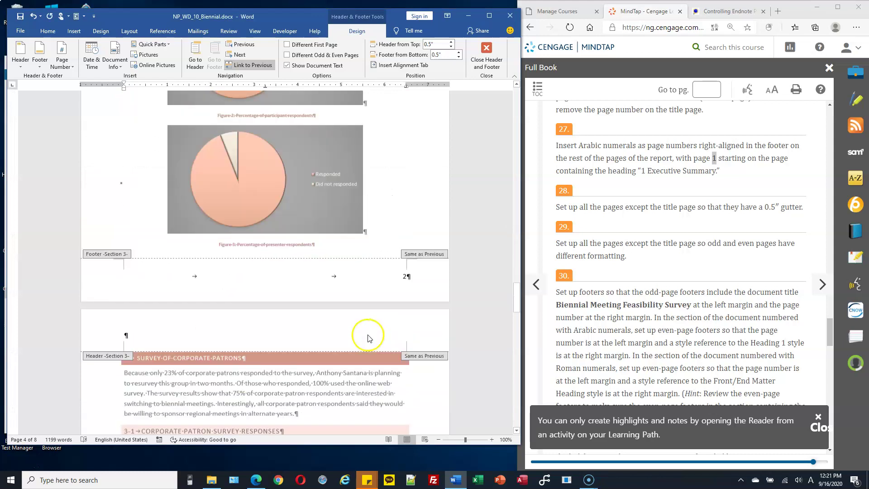
scroll(368, 338, "down", 1)
left_click_drag(518, 297, 499, 227)
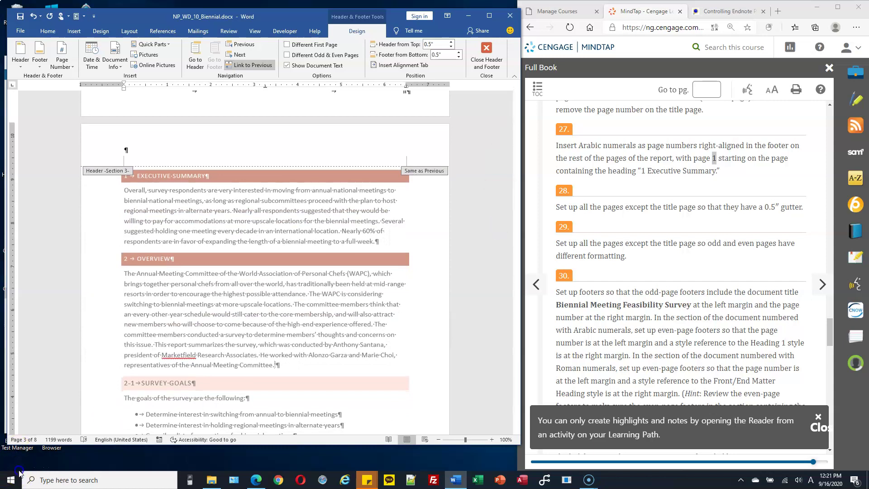
Step: Set a 0.5" gutter margin for the whole document, following instruction 28
left_click(636, 266)
scroll(635, 266, "down", 1)
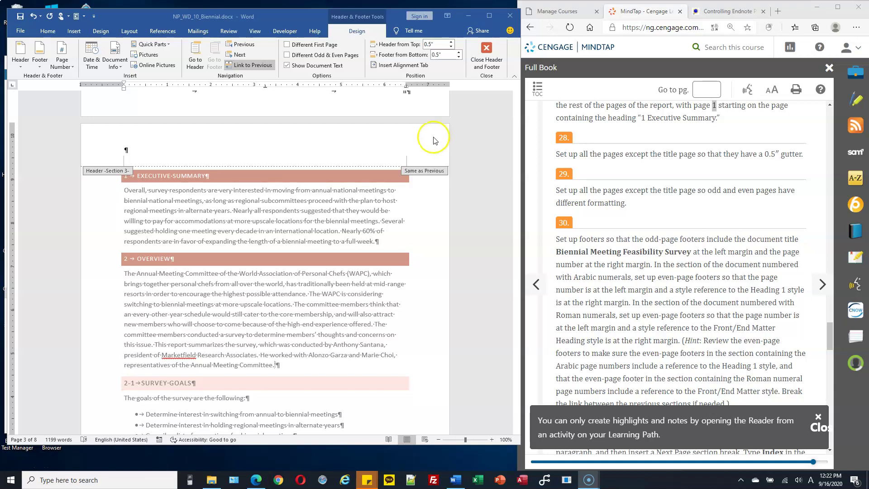
left_click(130, 35)
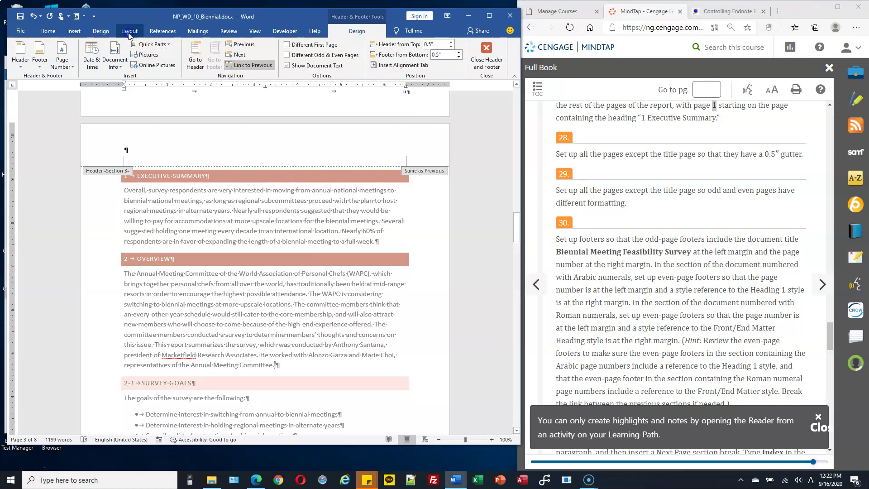
left_click(129, 33)
left_click(183, 77)
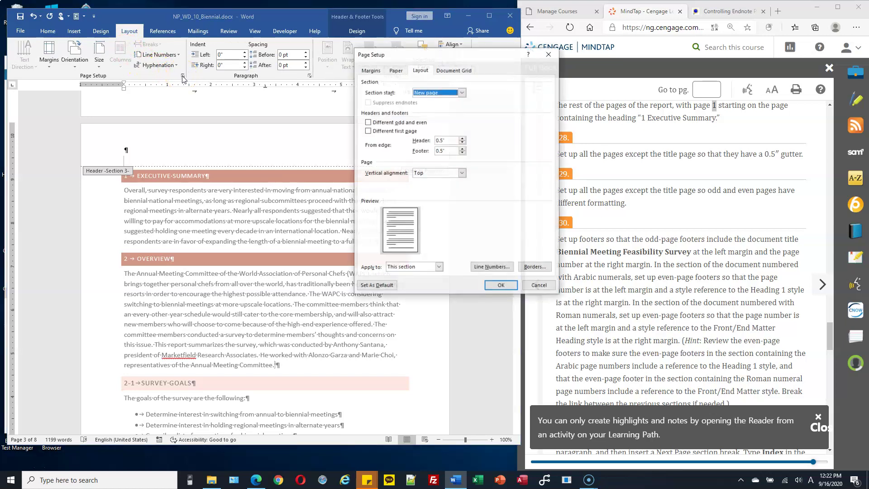
left_click(371, 71)
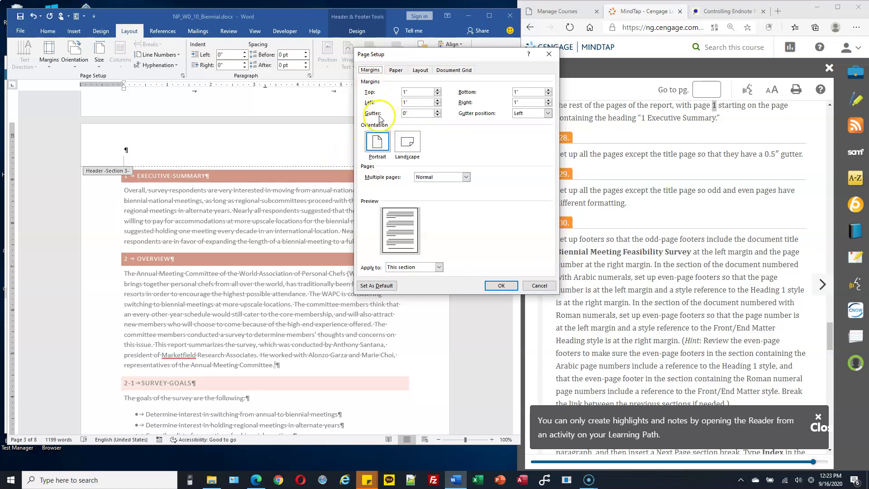
left_click(407, 114)
left_click_drag(397, 116, 427, 114)
left_click(438, 267)
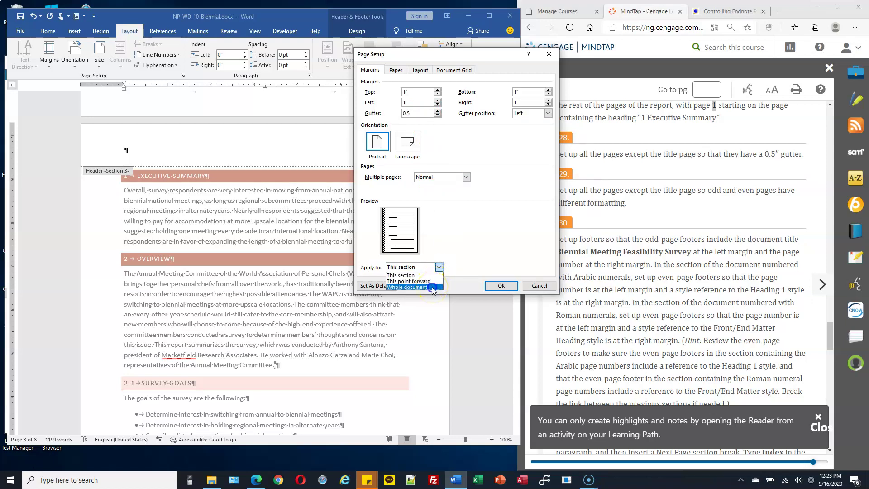
left_click(432, 288)
left_click(487, 290)
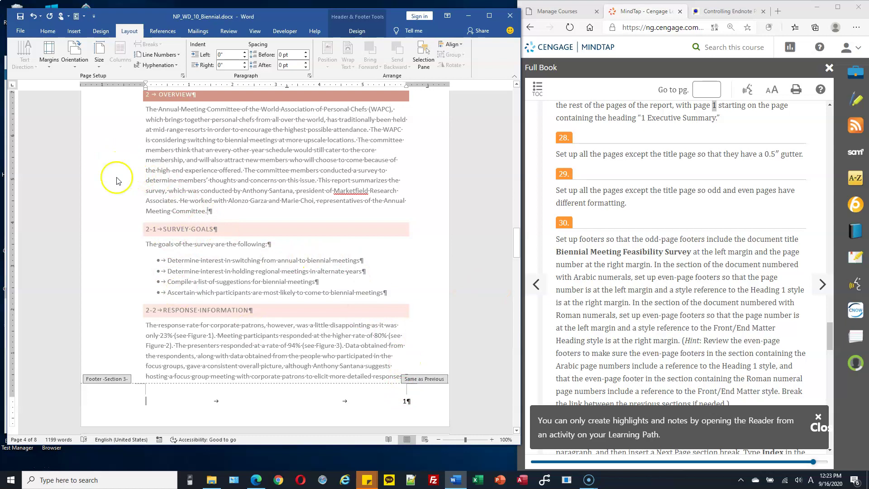
Step: Examine the margins of the Section 3 report pages and the title page for the new gutter
scroll(125, 189, "down", 3)
scroll(245, 235, "down", 5)
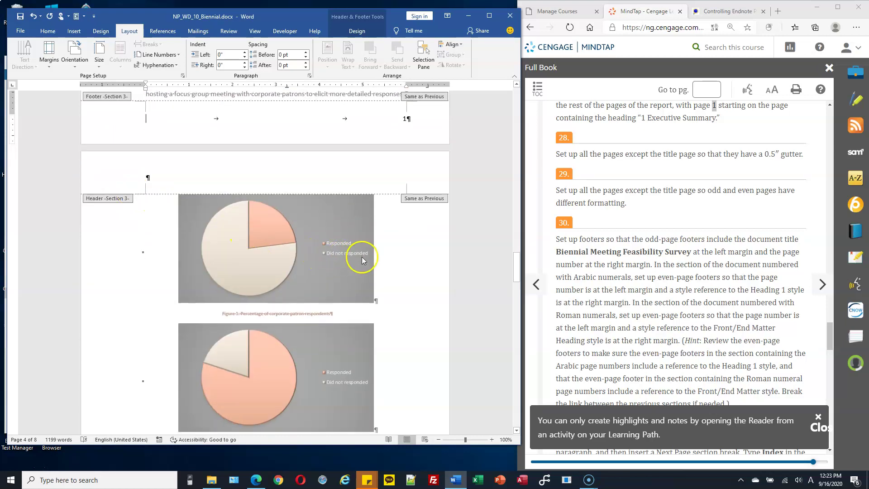
scroll(362, 260, "down", 12)
scroll(126, 269, "down", 12)
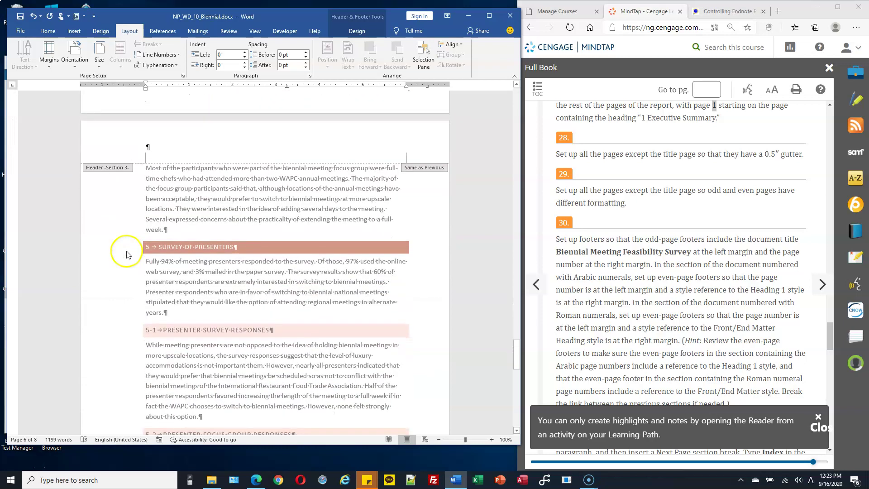
left_click_drag(516, 352, 513, 114)
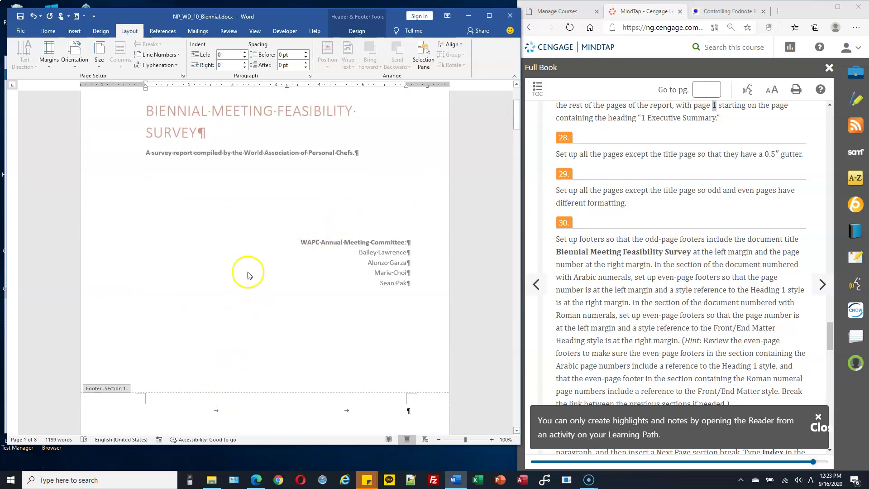
left_click(214, 410)
scroll(309, 280, "up", 2)
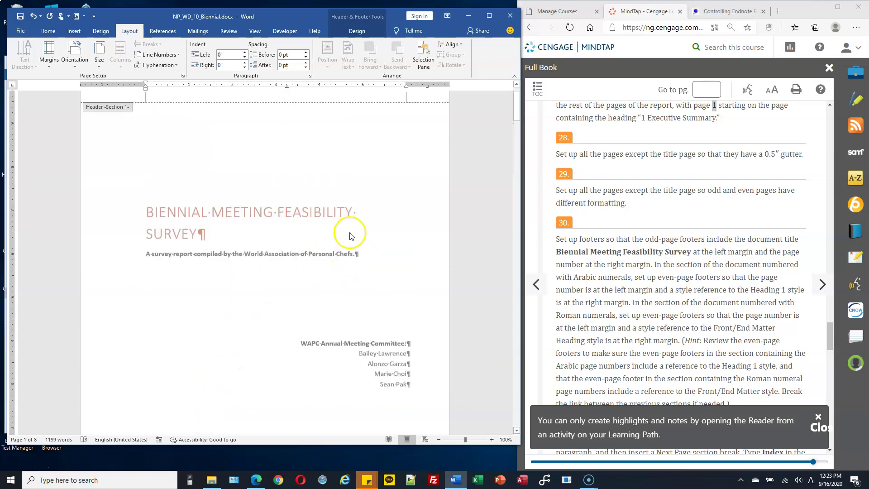
Step: Set the title page's gutter to 0, applying the change only to its own section
triple_click(259, 238)
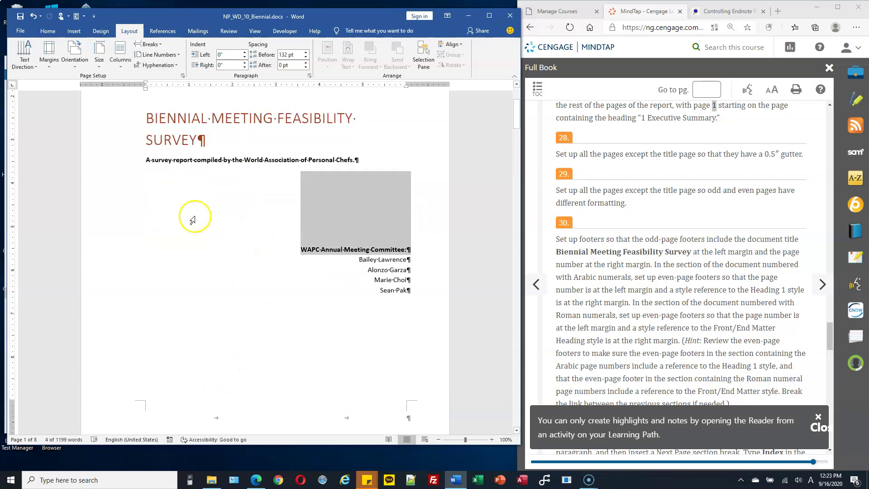
left_click(244, 155)
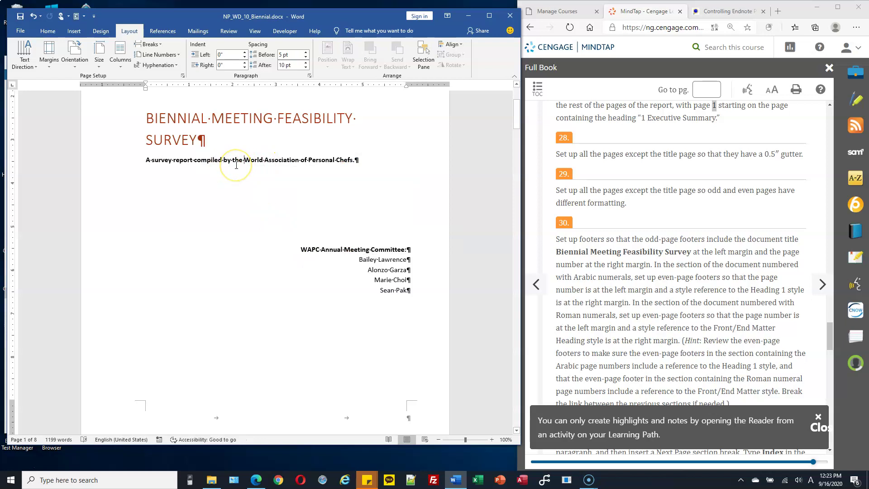
left_click(183, 76)
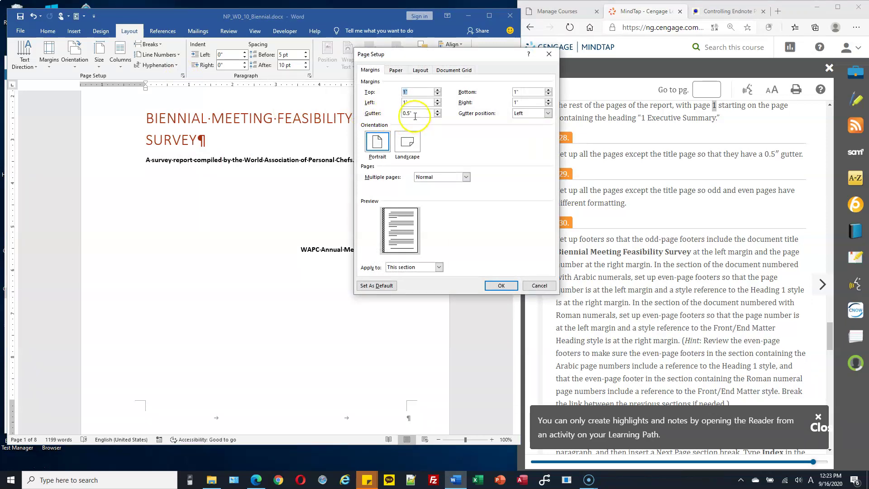
type("0")
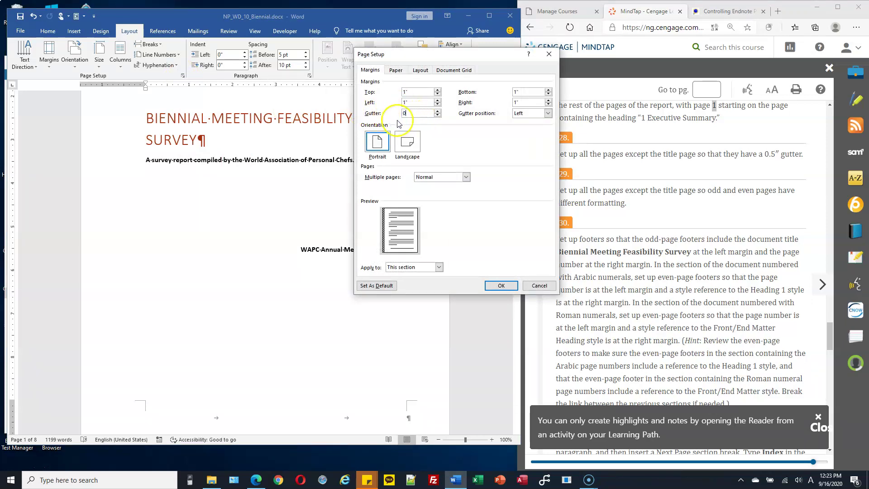
left_click(438, 268)
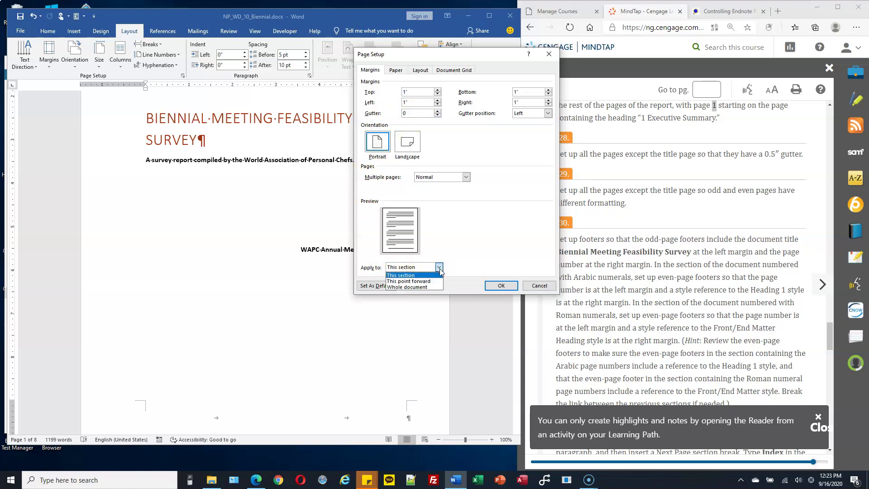
left_click(422, 276)
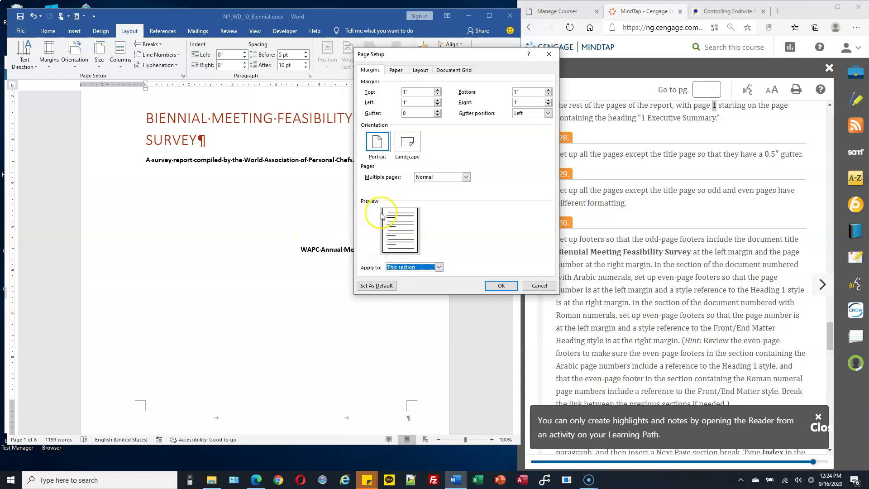
left_click_drag(469, 54, 428, 49)
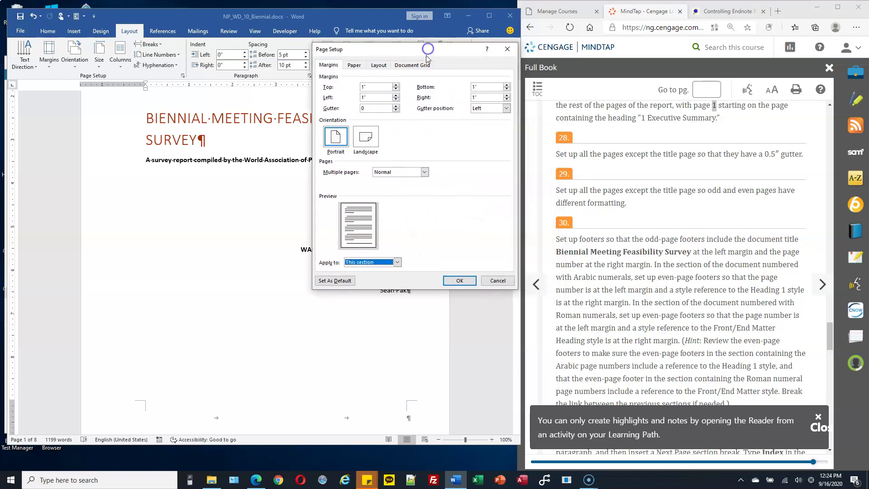
left_click(459, 280)
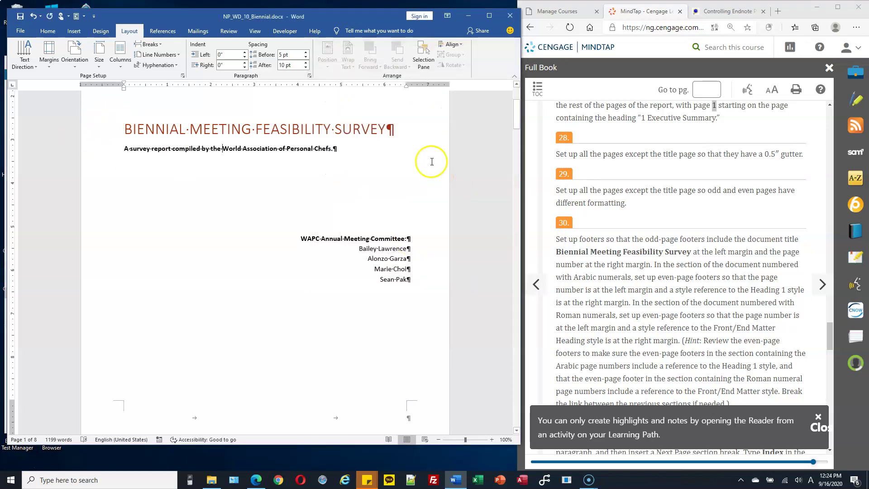
Step: Set up different odd and even page headers and footers from the Section 2 footer on the List of Figures page
scroll(435, 223, "down", 5)
scroll(434, 224, "down", 5)
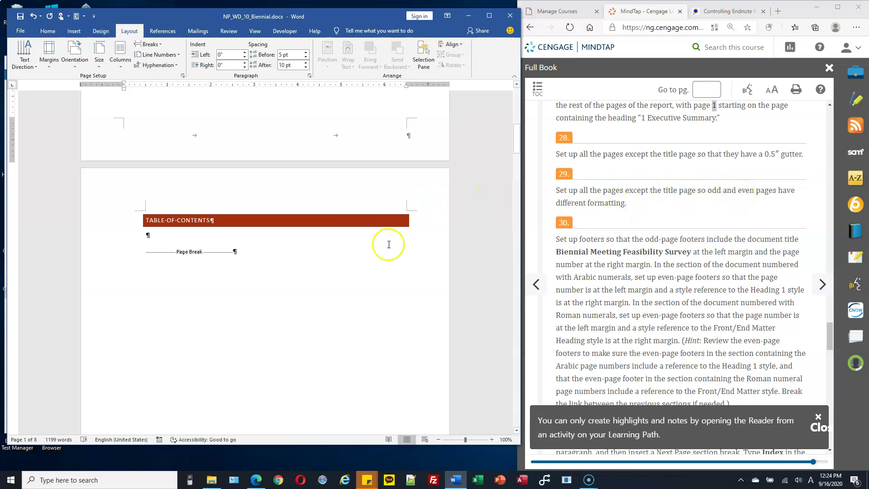
scroll(390, 244, "down", 8)
scroll(399, 243, "down", 1)
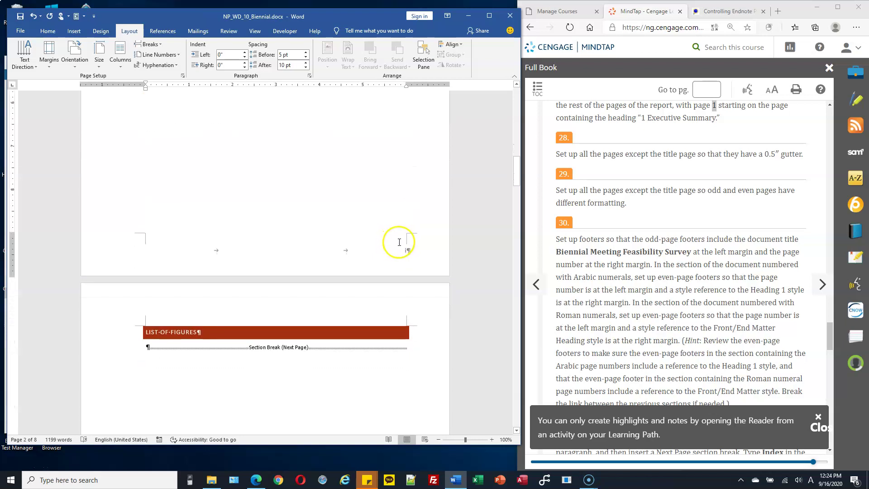
scroll(400, 239, "down", 15)
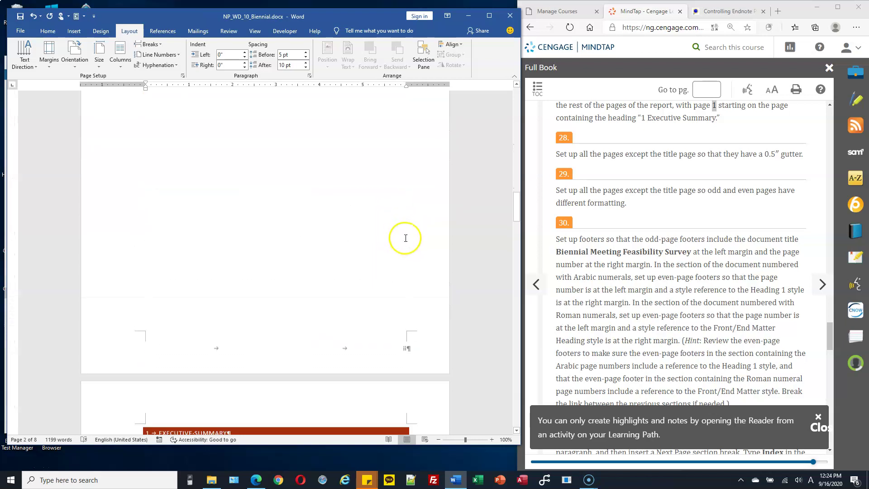
scroll(406, 237, "down", 5)
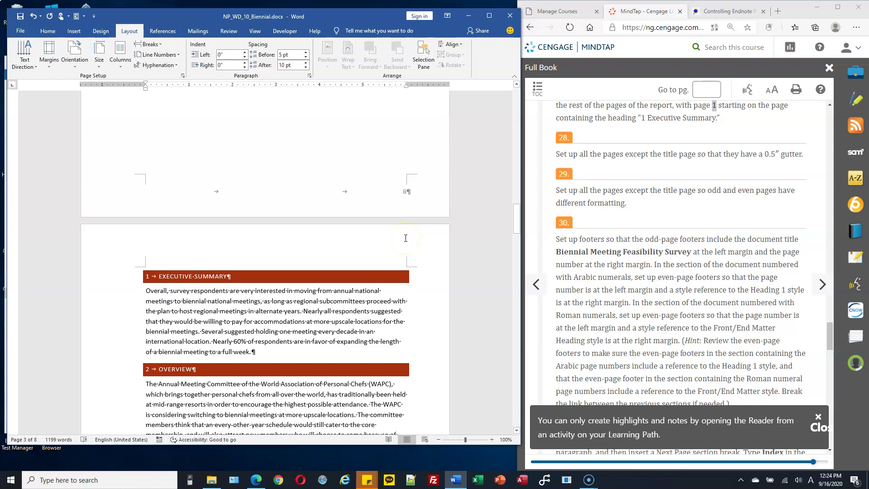
double_click(393, 204)
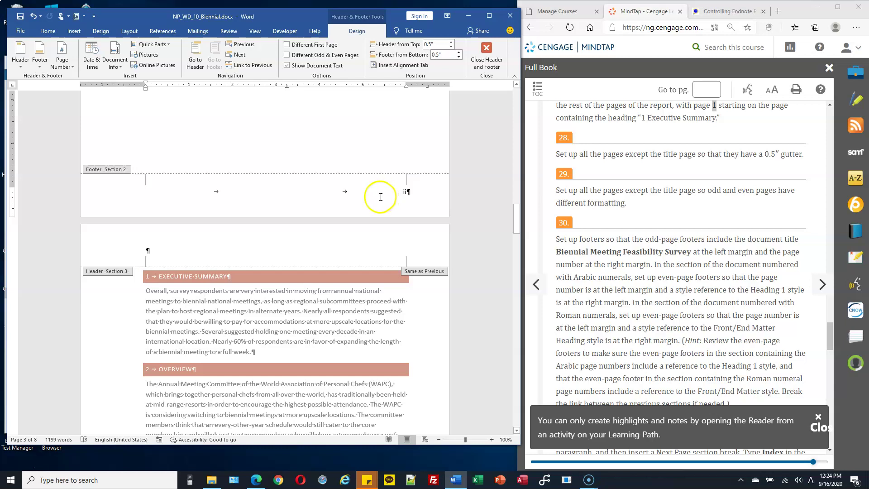
left_click(222, 192)
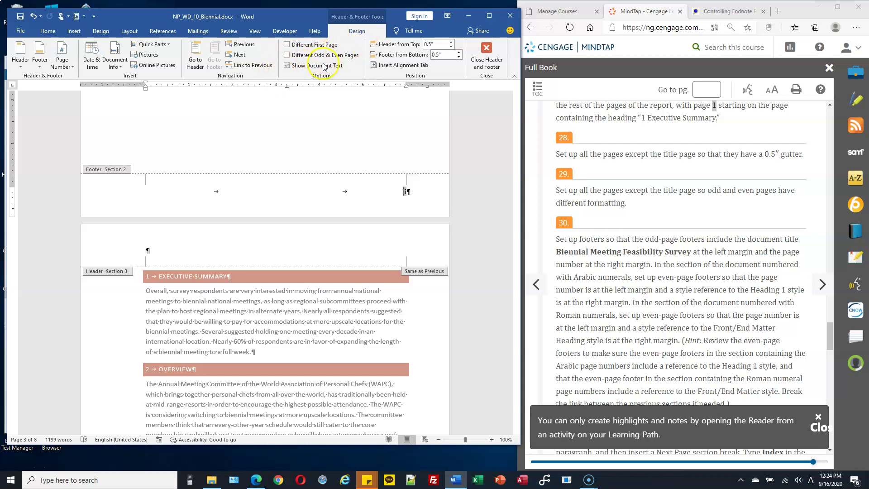
left_click(287, 56)
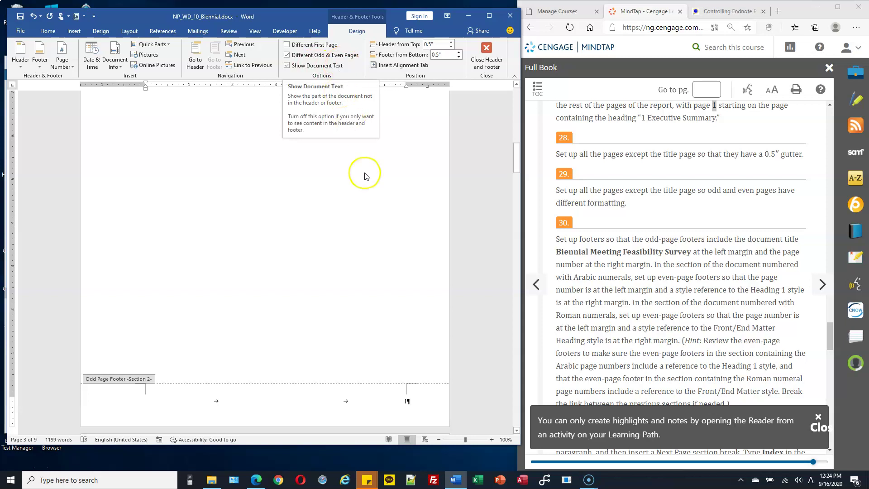
Step: Examine the odd-page and even-page headers and footers in Section 2 for their page numbers and links to the previous section
scroll(370, 178, "down", 2)
scroll(372, 179, "down", 4)
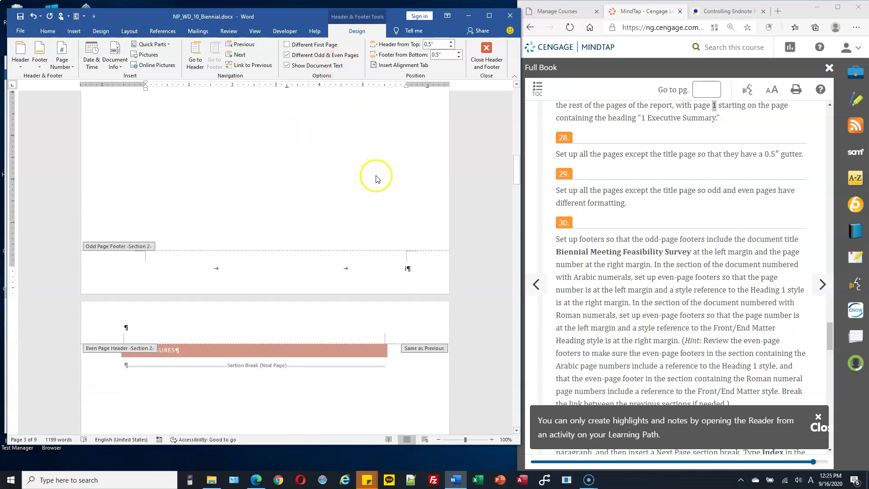
scroll(344, 160, "down", 1)
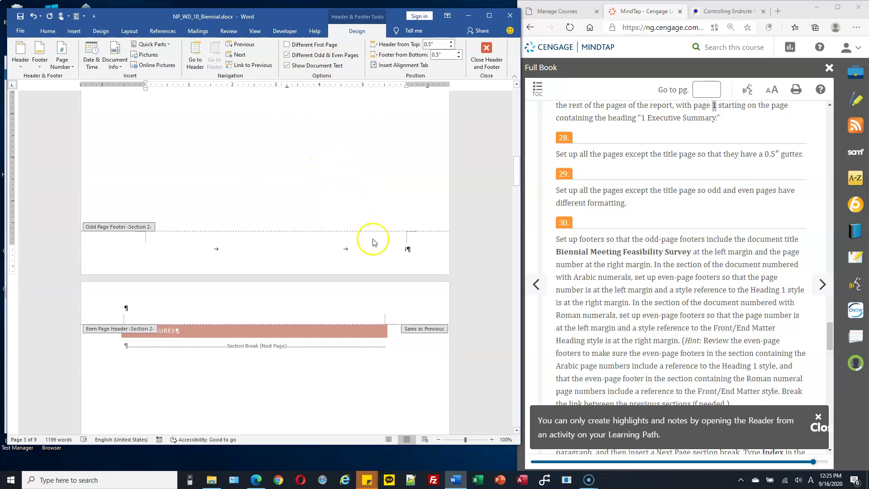
left_click(407, 248)
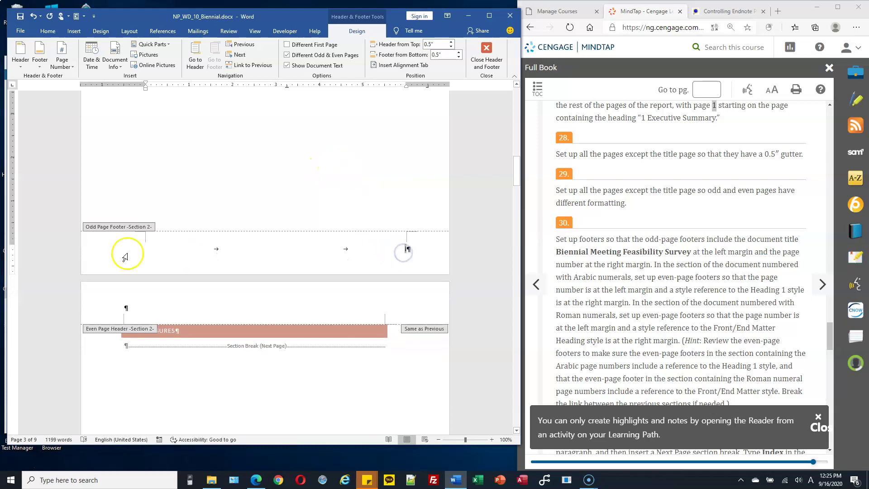
scroll(257, 229, "down", 15)
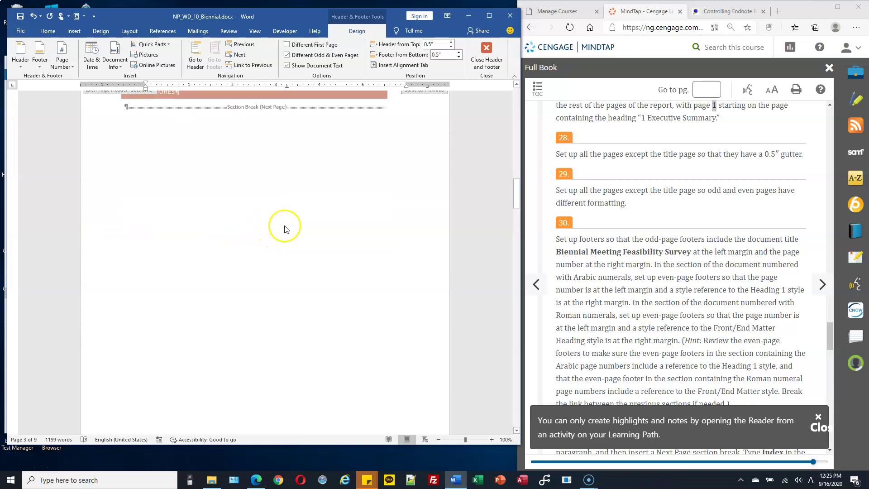
scroll(322, 226, "down", 3)
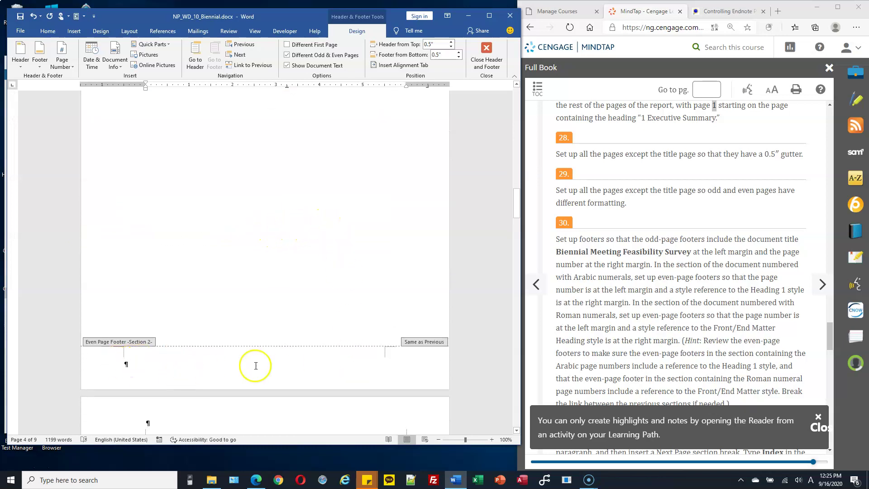
left_click(388, 371)
scroll(365, 291, "up", 2)
scroll(367, 295, "up", 8)
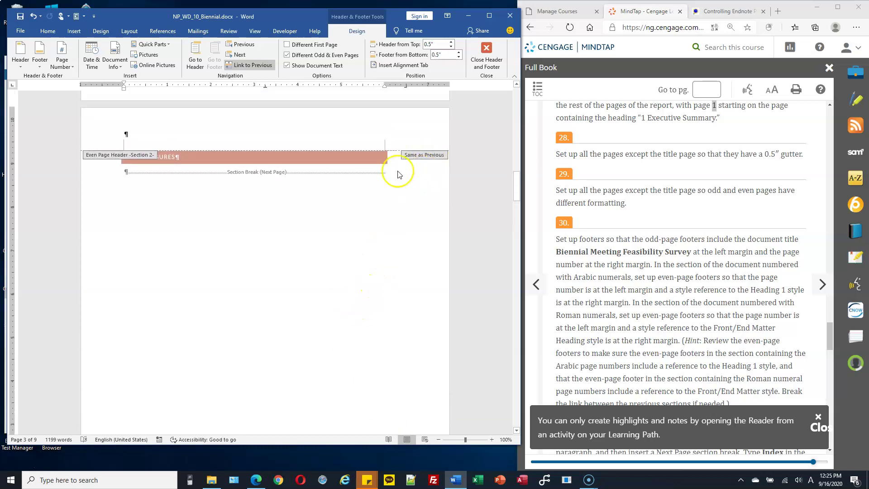
Step: Examine the odd- and even-page headers and footers throughout Section 3 and the footer requirements in instruction 30
scroll(407, 190, "down", 2)
scroll(418, 216, "down", 10)
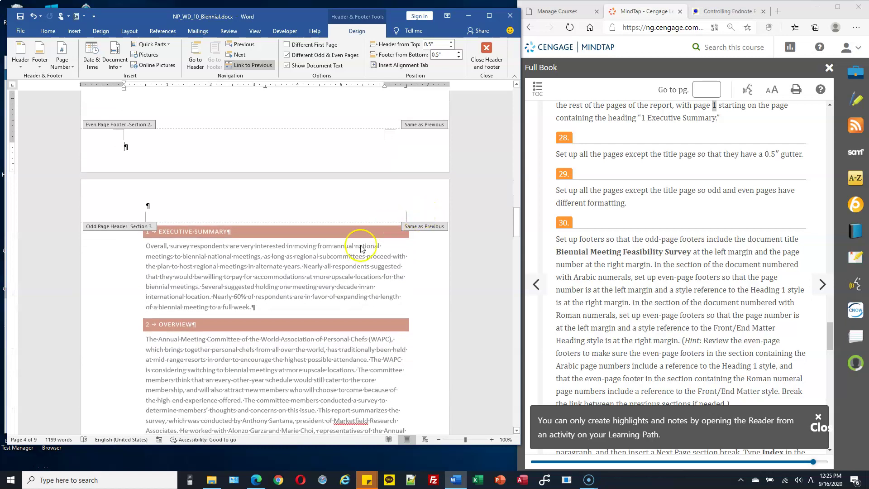
scroll(341, 262, "down", 9)
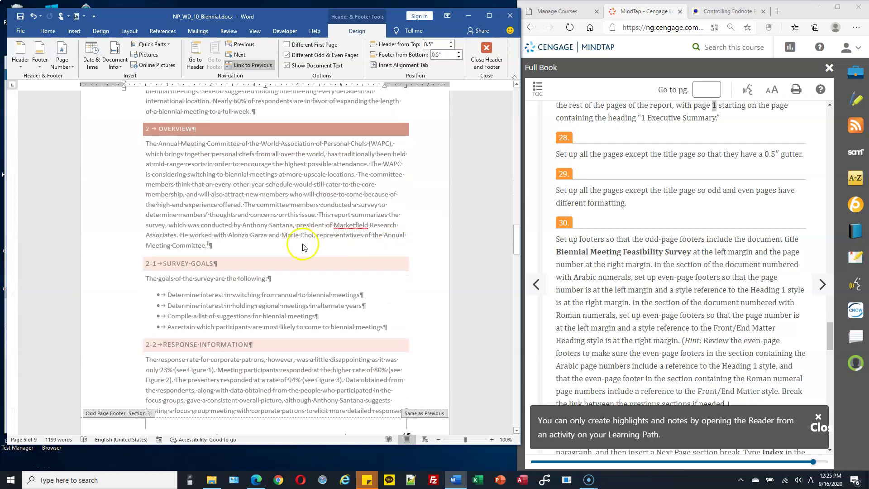
left_click(403, 393)
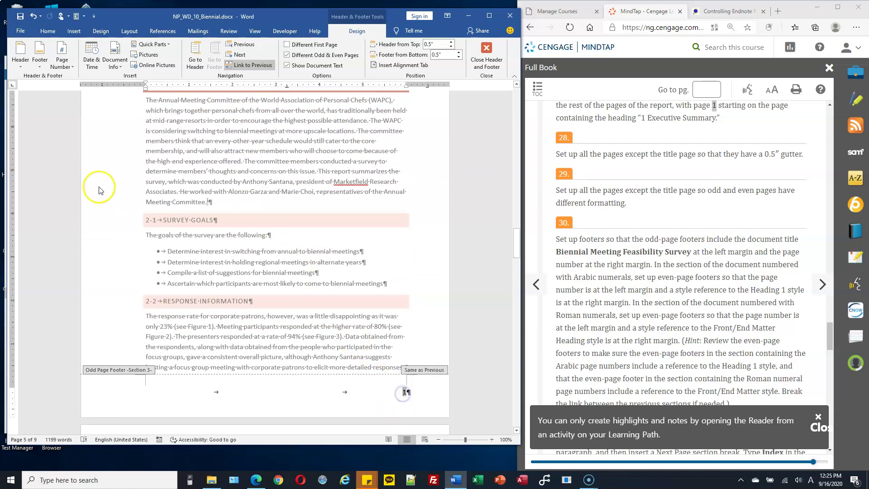
scroll(115, 201, "down", 10)
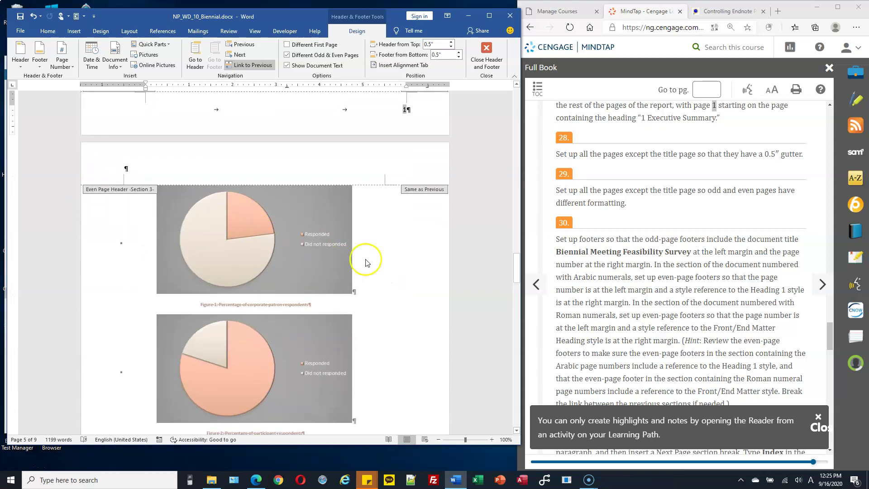
scroll(431, 247, "down", 9)
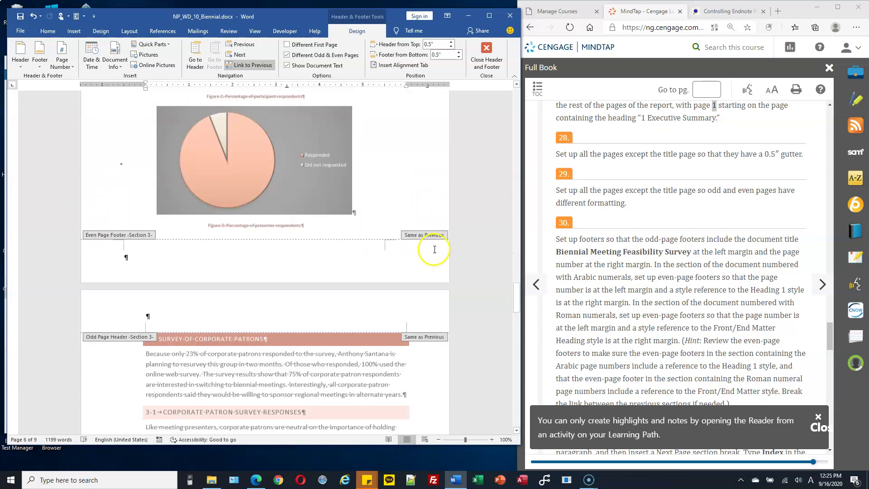
scroll(200, 306, "down", 15)
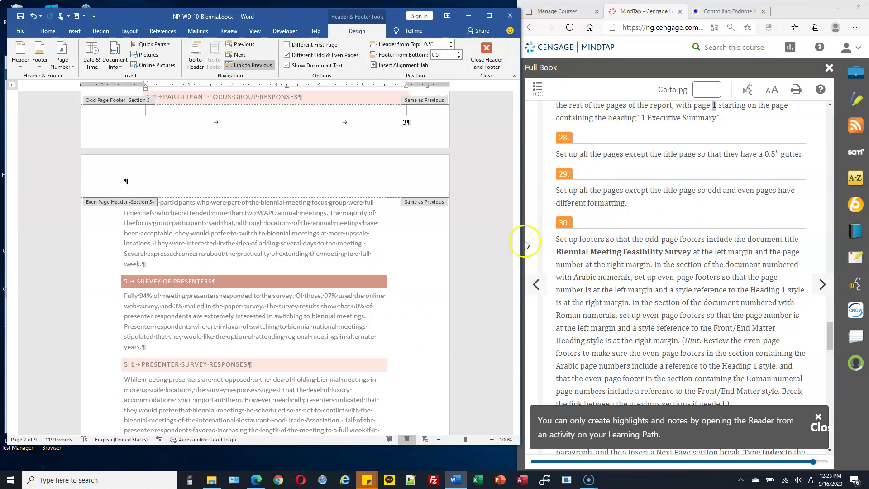
scroll(639, 291, "down", 2)
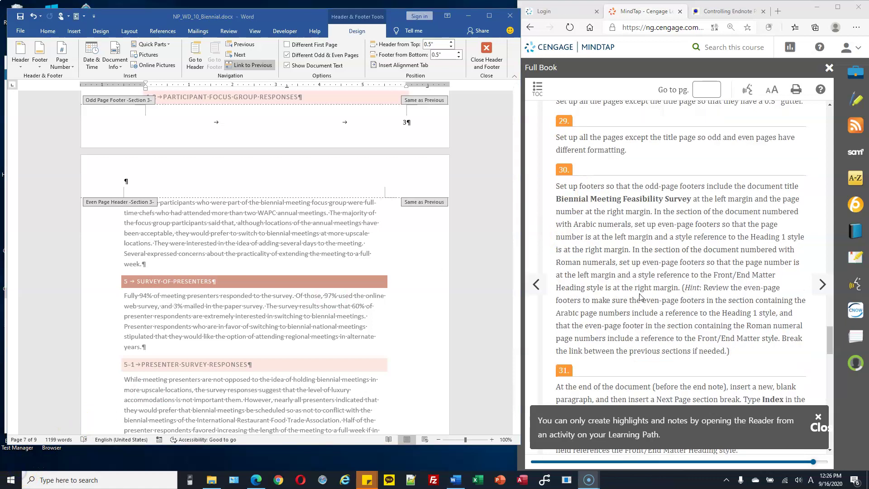
scroll(640, 170, "up", 1)
scroll(429, 190, "down", 15)
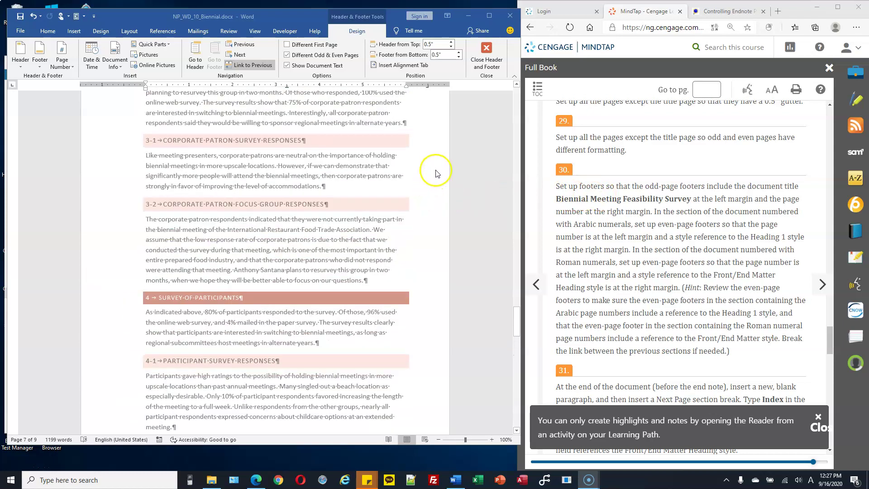
Step: Enter "Biennial Meeting Feasibility Survey" before the page number in the Section 2 odd-page footer on the Table of Contents page
scroll(450, 168, "up", 9)
left_click_drag(516, 272, 503, 135)
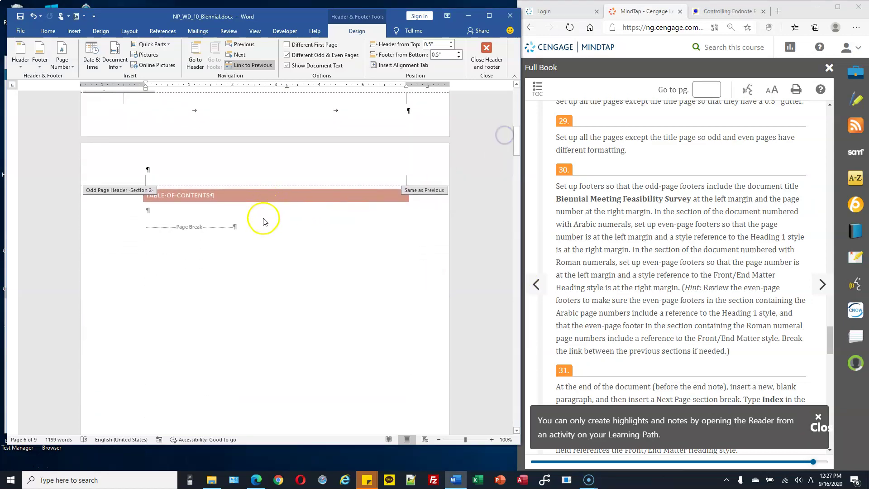
scroll(294, 230, "down", 6)
left_click(407, 314)
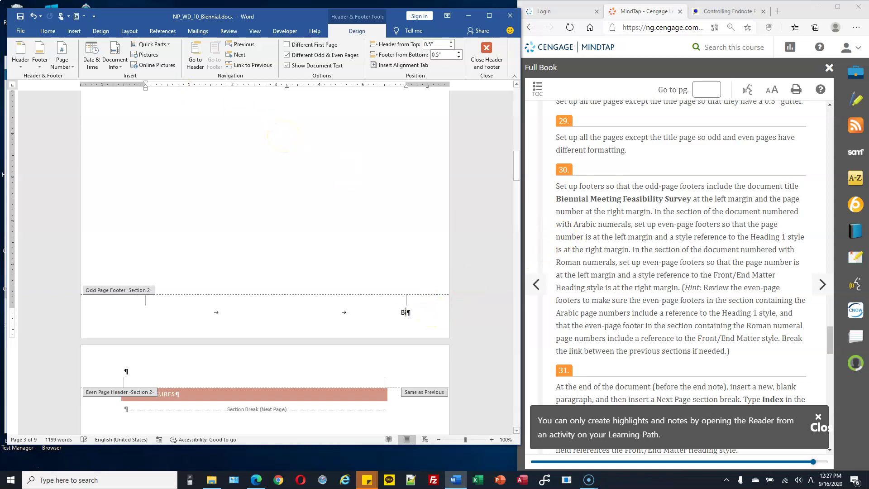
type("as")
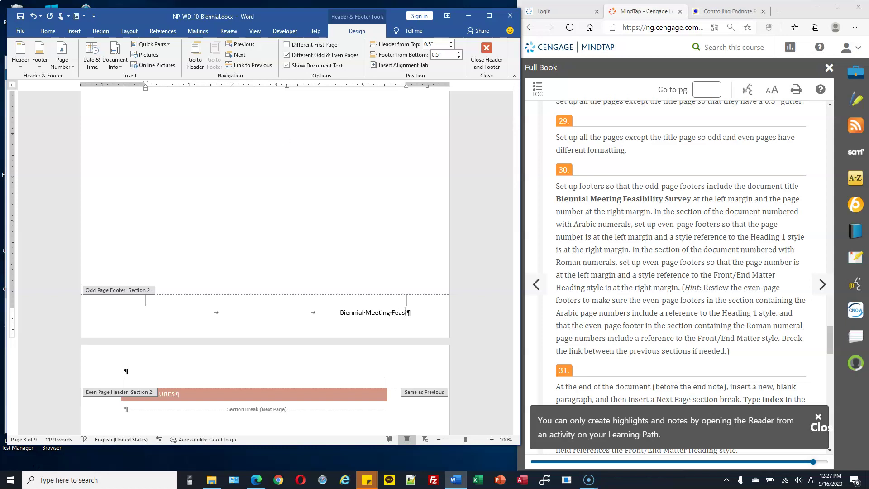
type("ibility Survey")
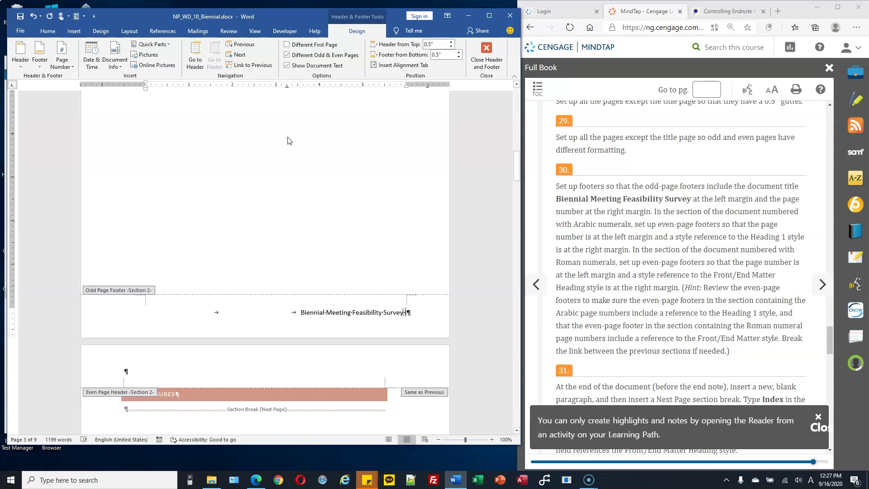
Step: Place the document title at the left margin of the odd-page footer and the page number at the right margin using tab spacing
left_click(48, 32)
left_click(192, 63)
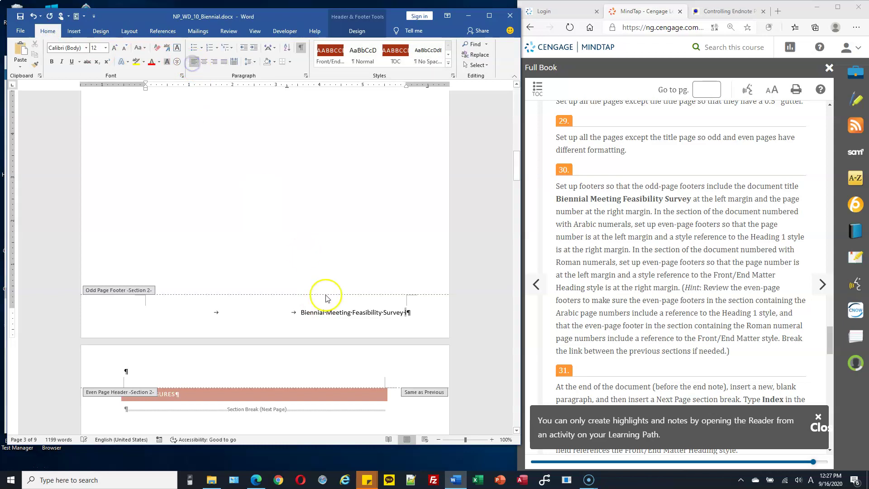
key("BackSpace")
key("BackSpace")
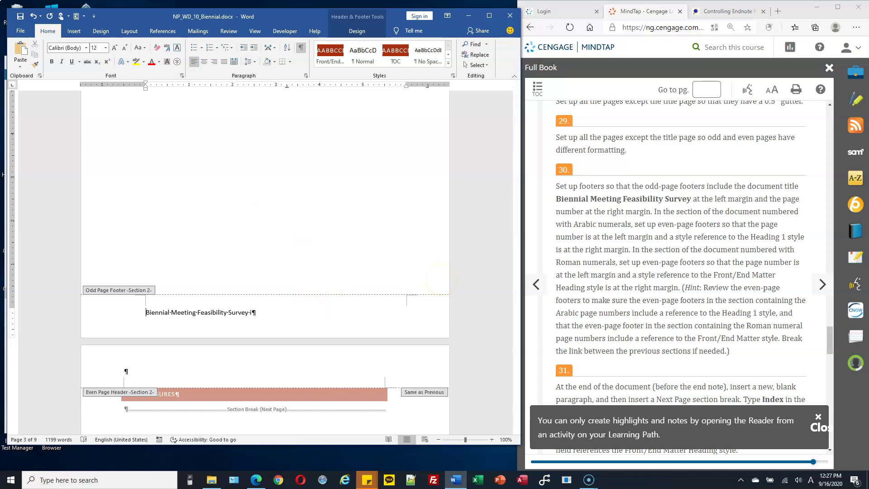
left_click(252, 312)
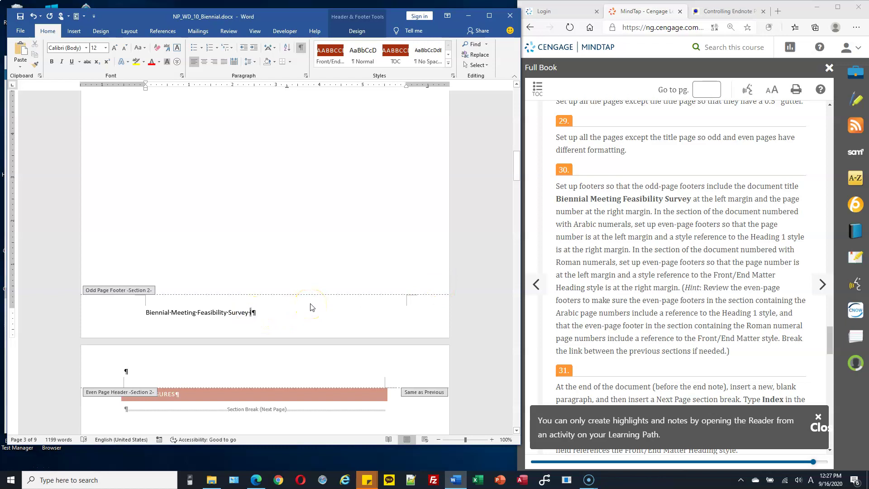
key("Tab")
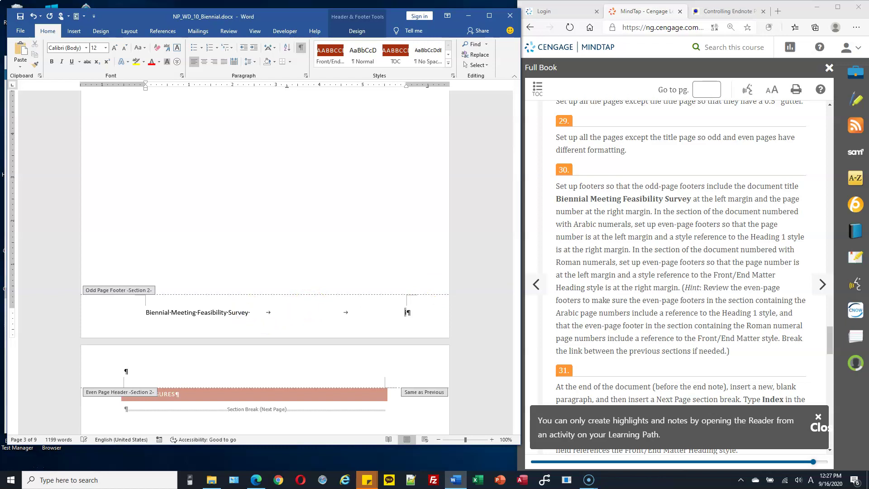
Step: Examine the title and page number in the Section 2 odd-page footer and check that they carry over to Section 3's odd-page footer
mouse_move(146, 312)
left_mouse_down()
mouse_move(228, 315)
mouse_move(154, 317)
left_mouse_up()
left_click(233, 312)
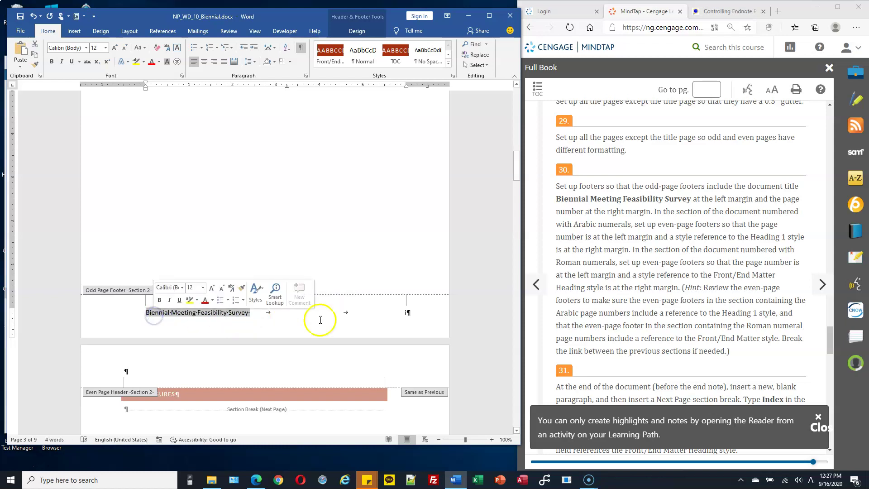
left_click(404, 312)
left_click(396, 315)
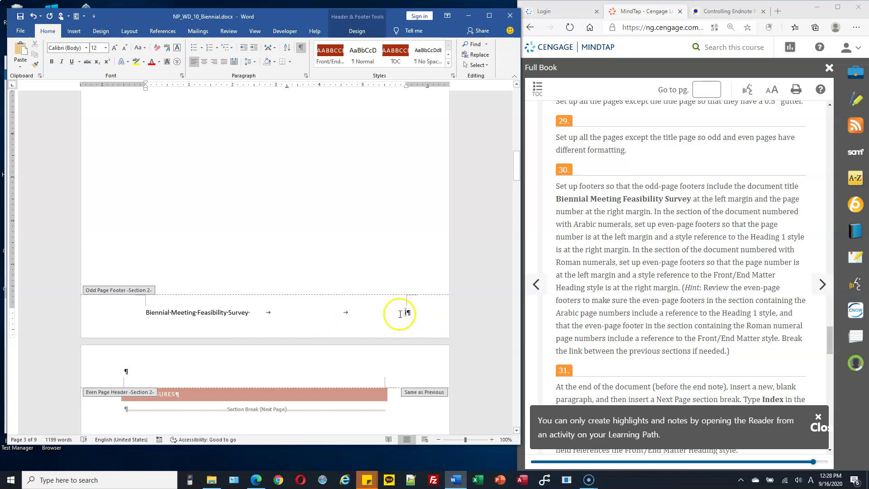
scroll(398, 310, "down", 5)
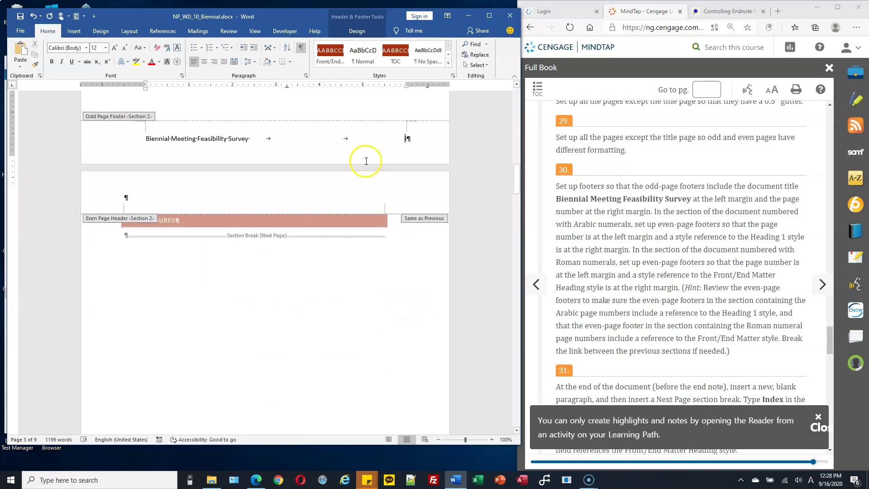
scroll(366, 161, "up", 1)
scroll(375, 167, "down", 10)
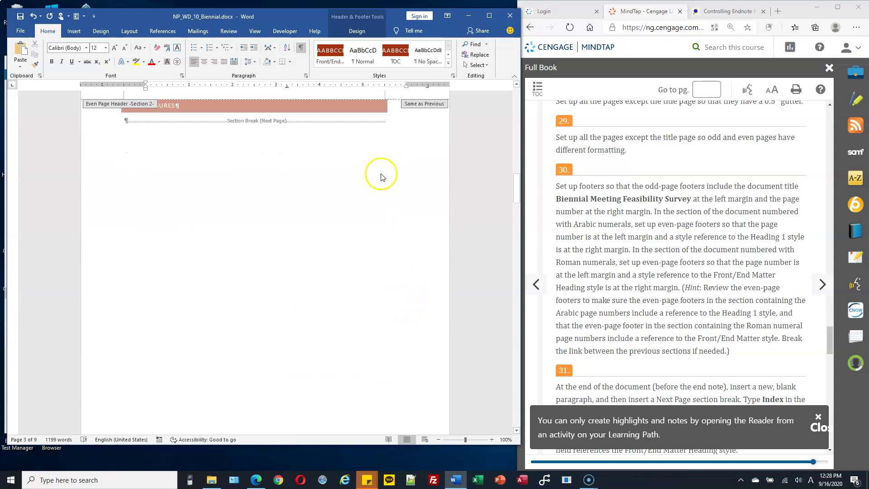
scroll(403, 202, "down", 9)
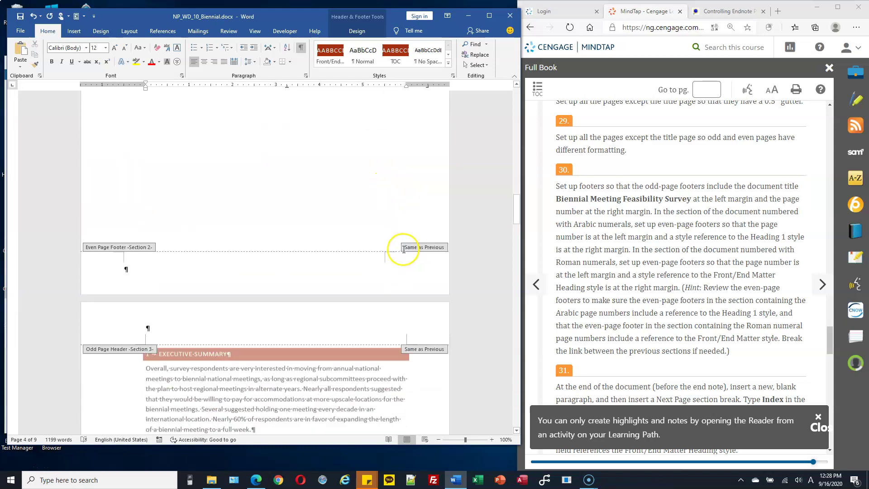
scroll(410, 244, "down", 13)
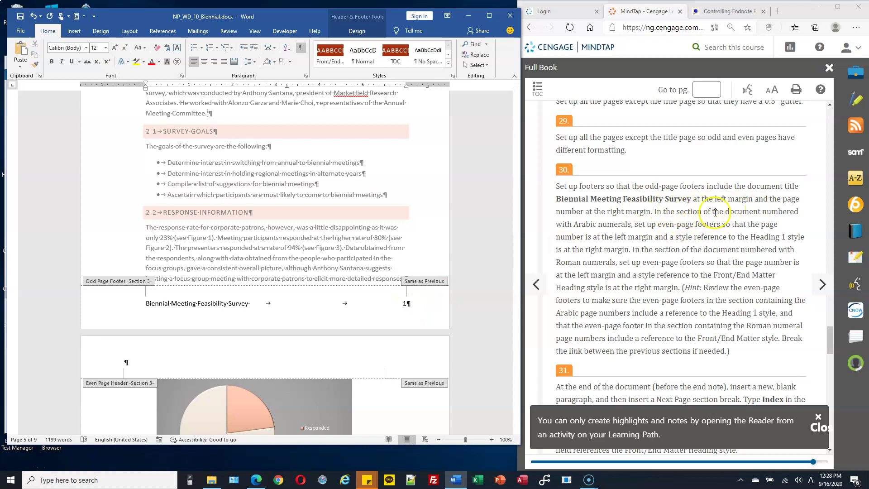
Step: Insert a Plain Number page number at the left margin of the Section 3 even-page footer, below the Figure 3 chart
left_click_drag(573, 224, 668, 227)
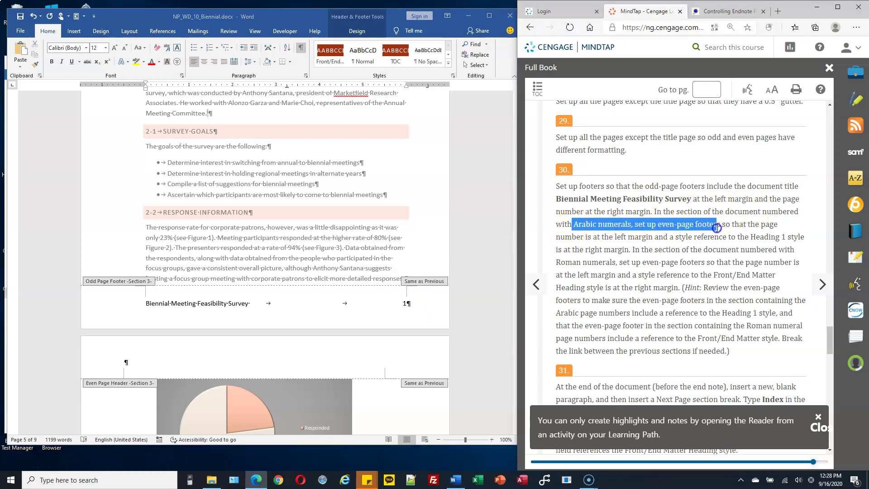
scroll(311, 248, "down", 15)
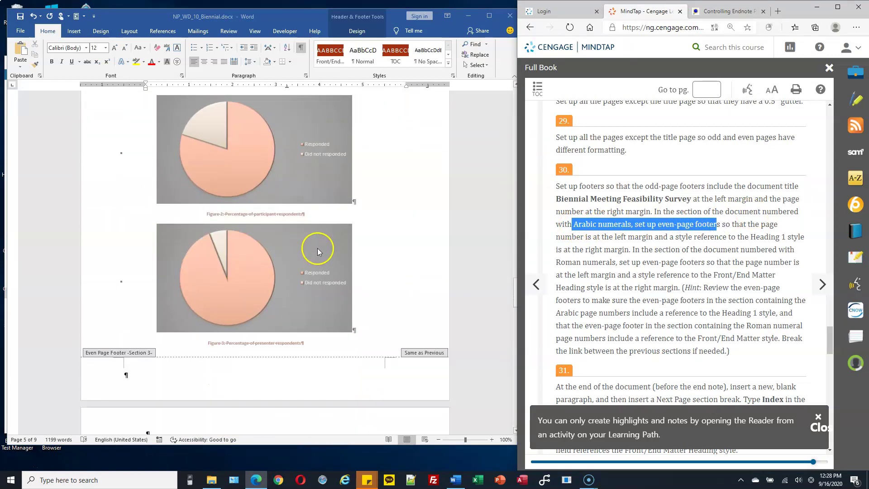
scroll(317, 248, "up", 5)
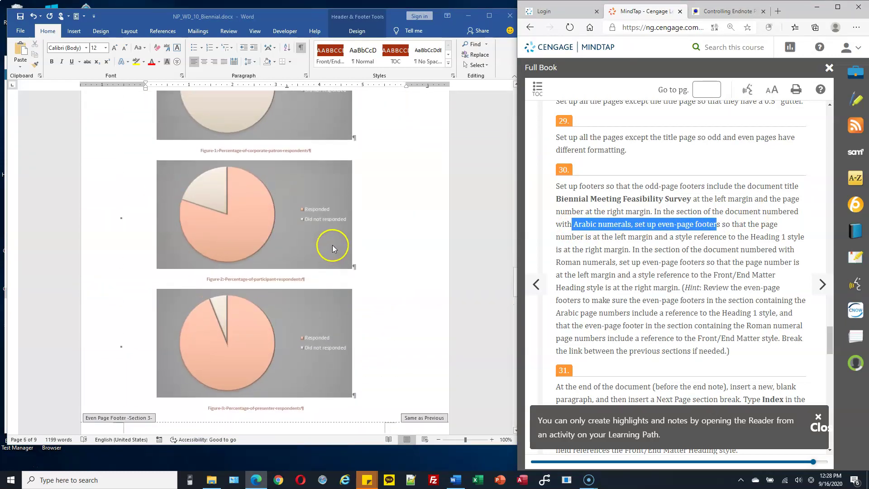
scroll(348, 239, "up", 3)
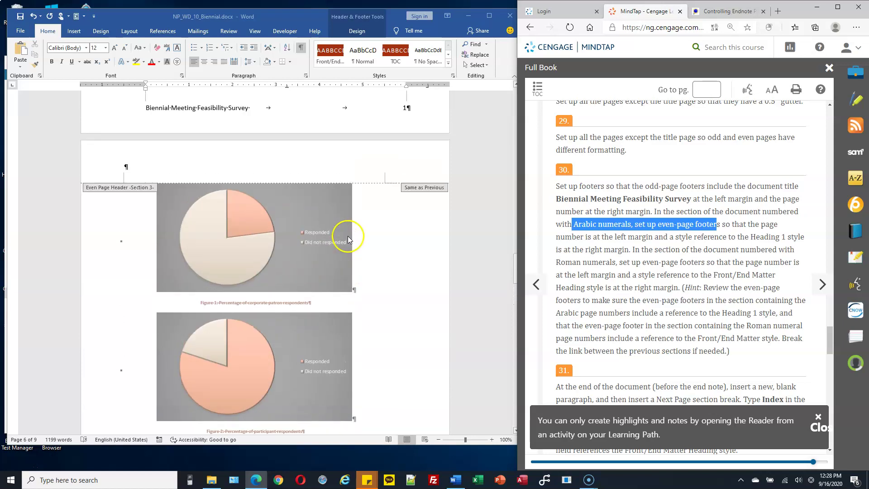
scroll(330, 247, "down", 6)
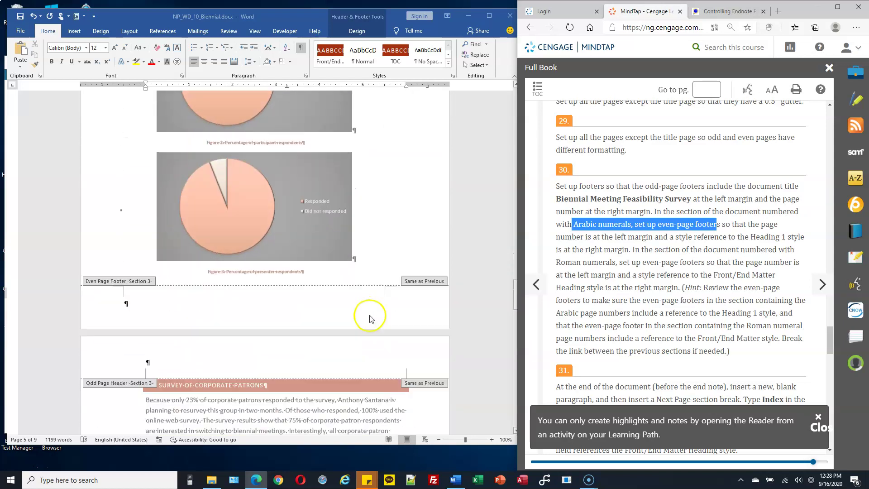
left_click(131, 289)
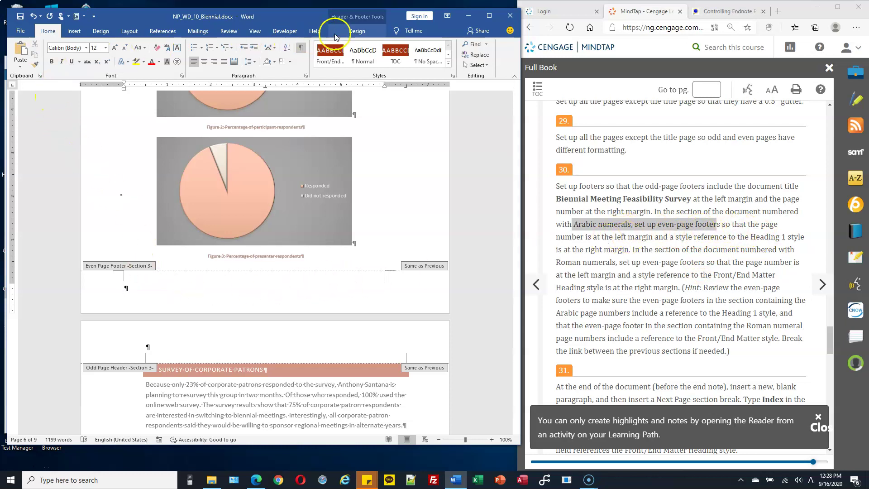
left_click(355, 31)
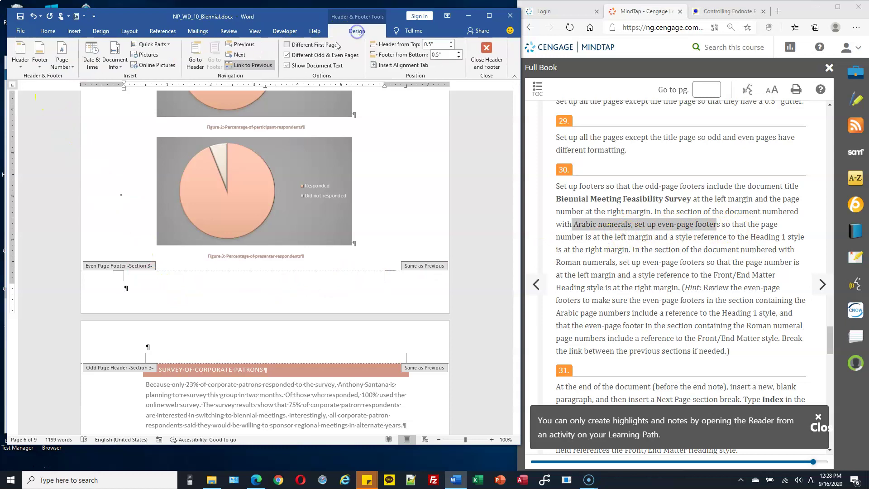
left_click(66, 66)
mouse_move(96, 110)
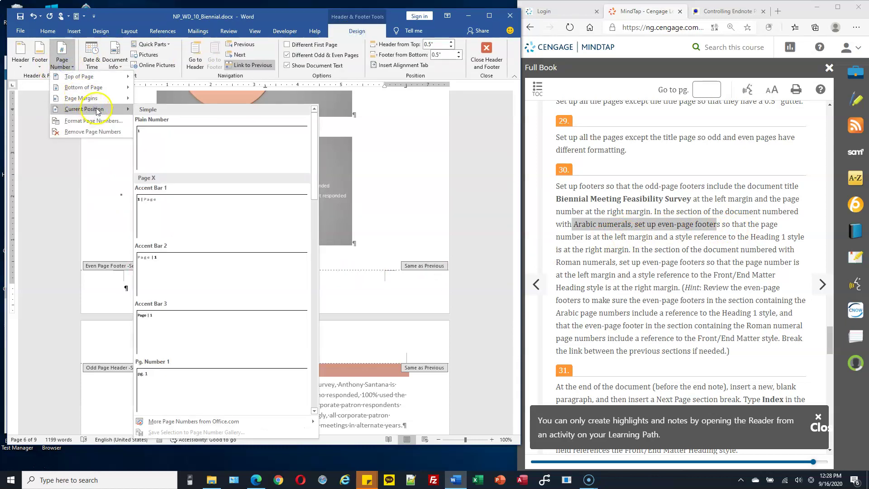
left_click(153, 139)
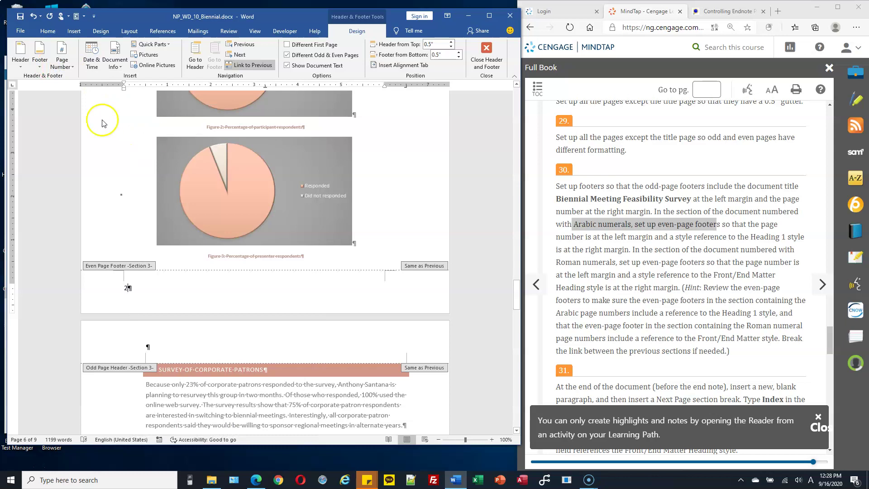
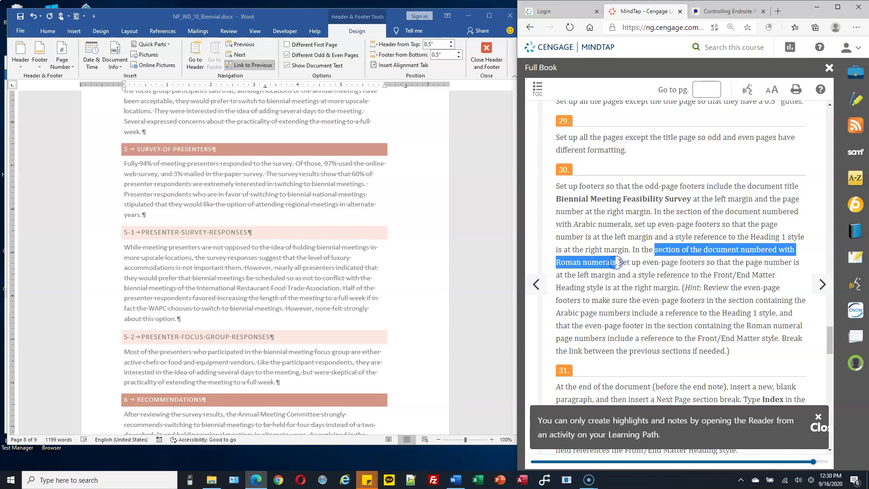
Step: Check the page number and style reference in the Section 2 even-page footer on the List of Figures page against step 30
left_click(496, 264)
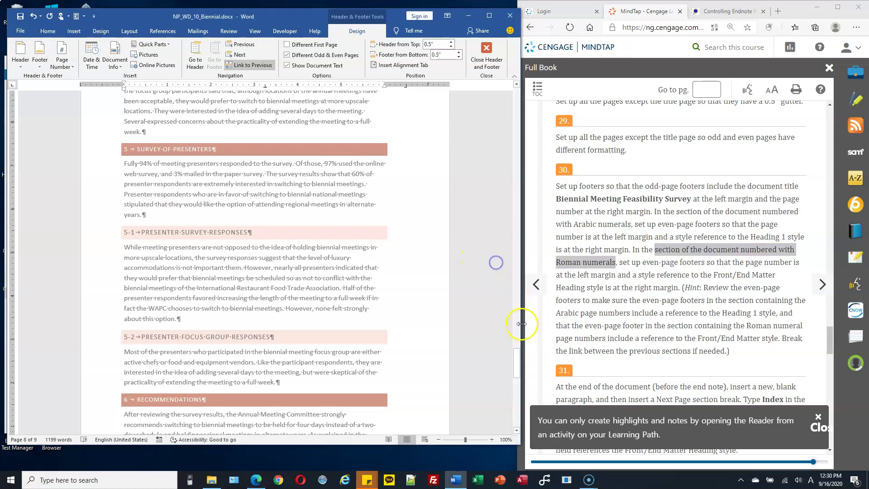
left_click_drag(520, 361, 520, 175)
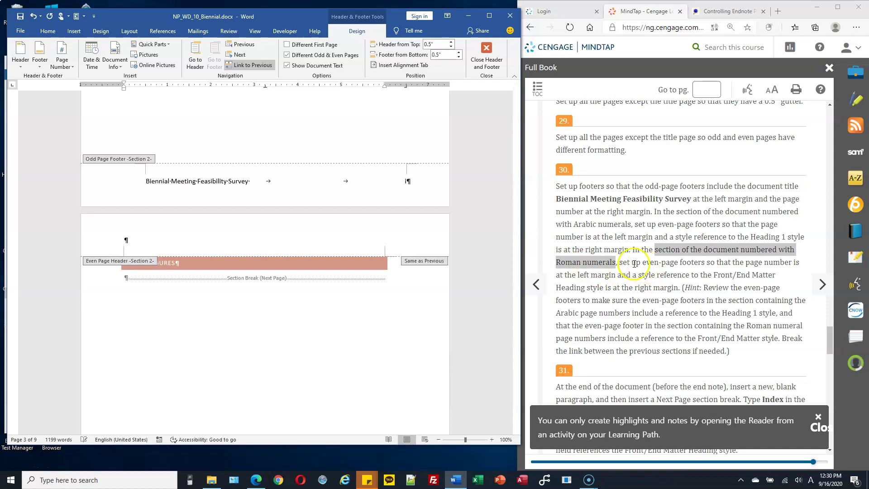
left_click_drag(630, 262, 702, 261)
scroll(413, 227, "down", 10)
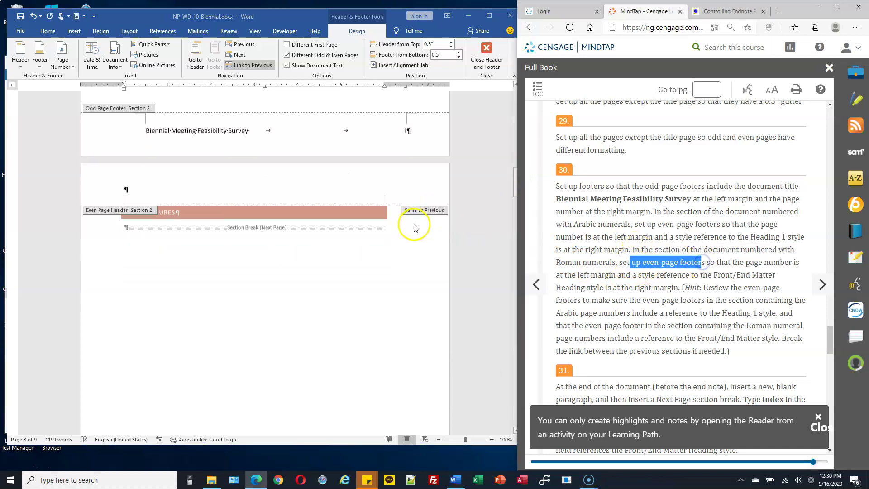
left_click(286, 349)
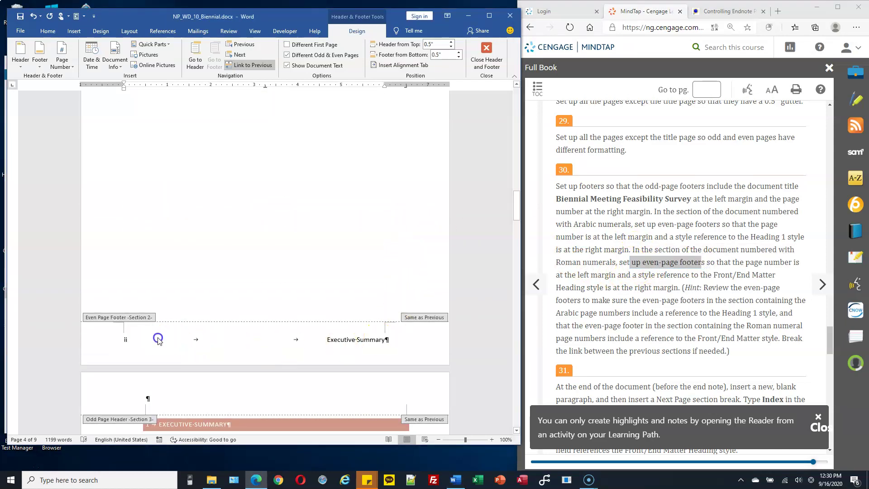
left_click_drag(326, 341, 387, 337)
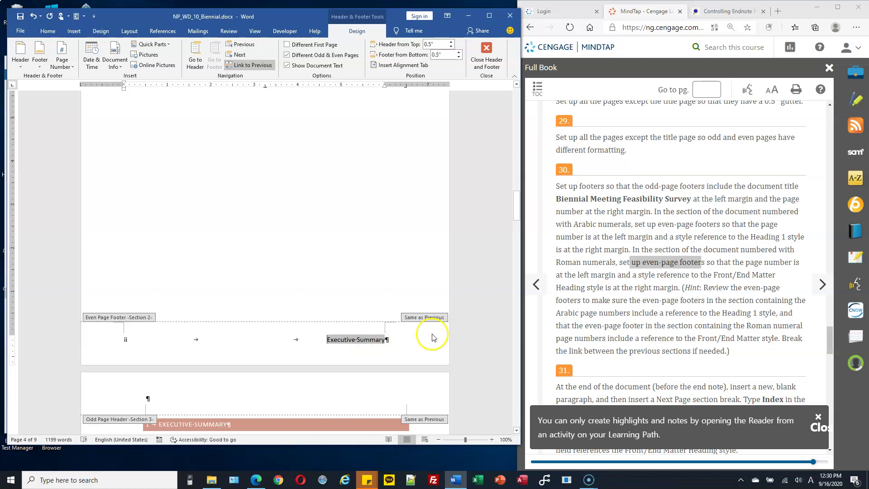
scroll(403, 290, "up", 5)
scroll(405, 287, "up", 5)
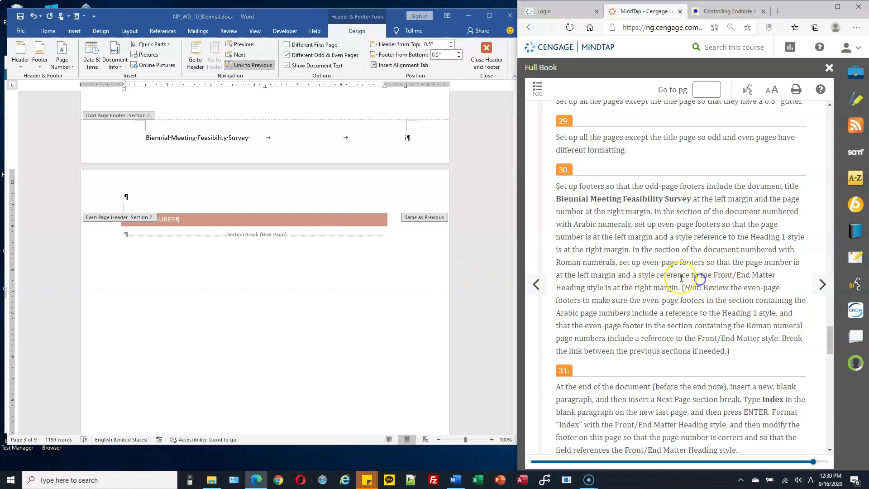
Step: Replace the heading reference in the Section 2 even-page footer with a StyleRef field to the Front/End Matter Heading style
left_click_drag(714, 275, 678, 287)
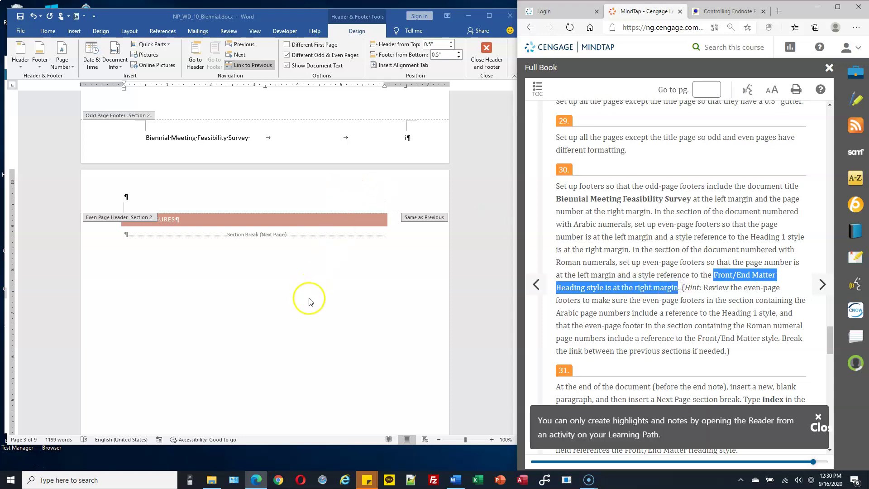
scroll(306, 296, "down", 5)
scroll(320, 292, "down", 3)
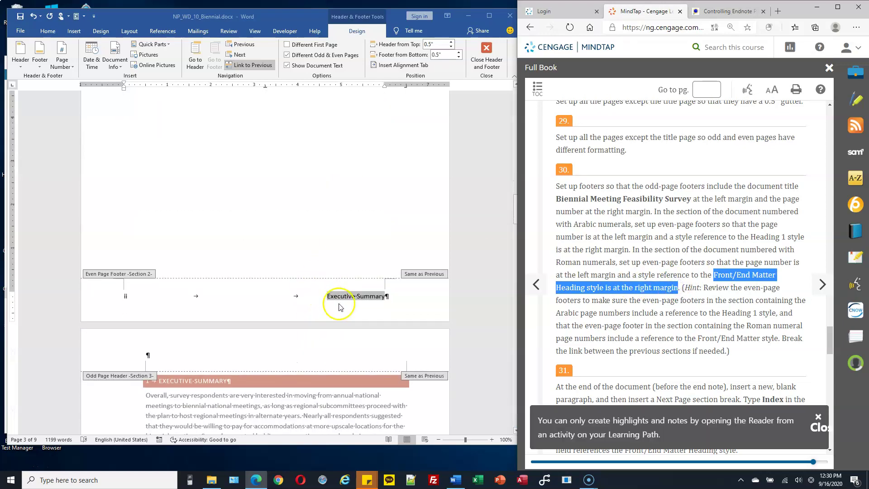
left_click(364, 297)
left_click(367, 296)
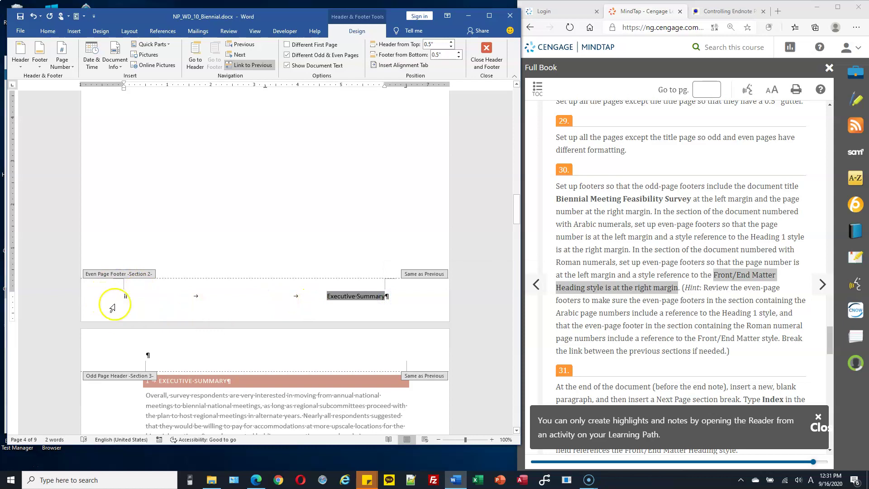
left_click(169, 45)
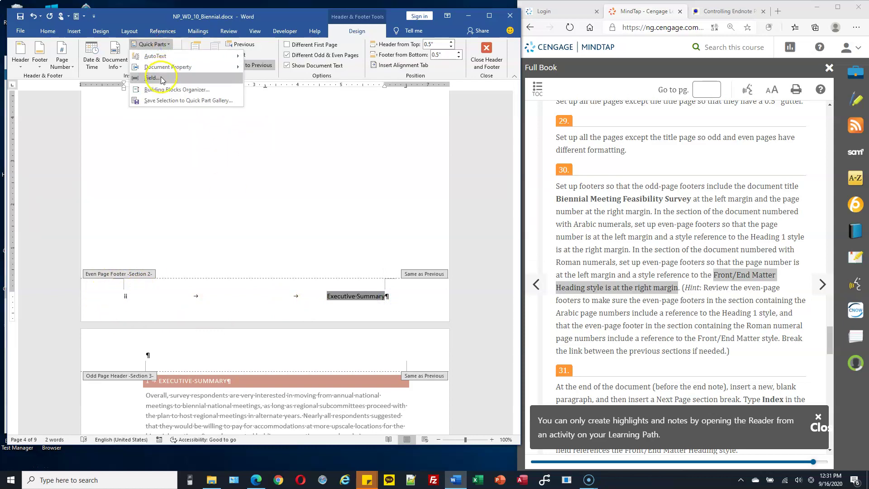
left_click(161, 79)
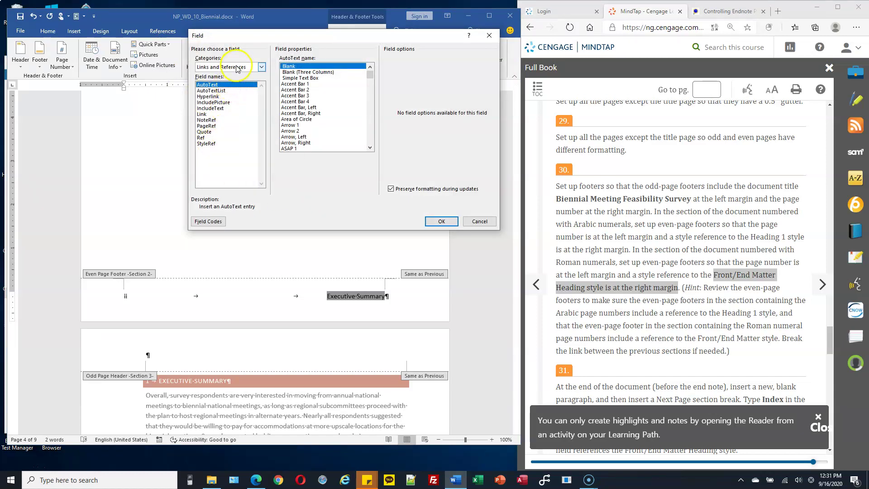
left_click(209, 144)
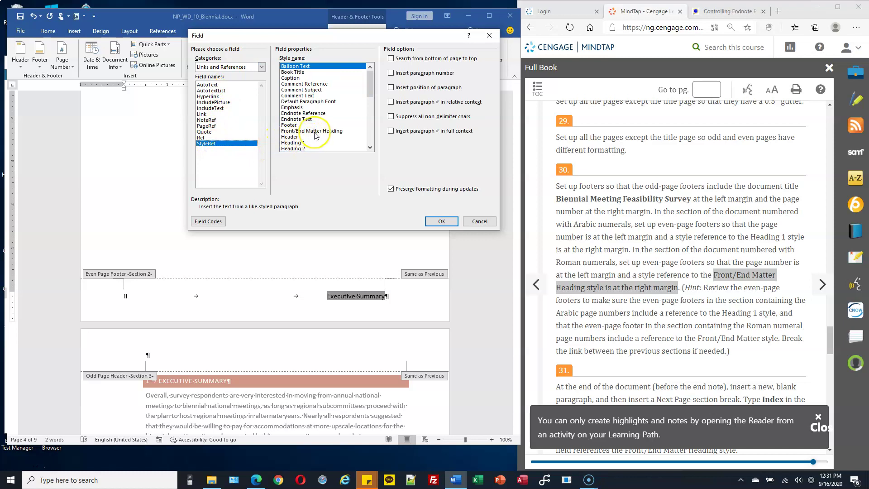
left_click(314, 132)
left_click(442, 221)
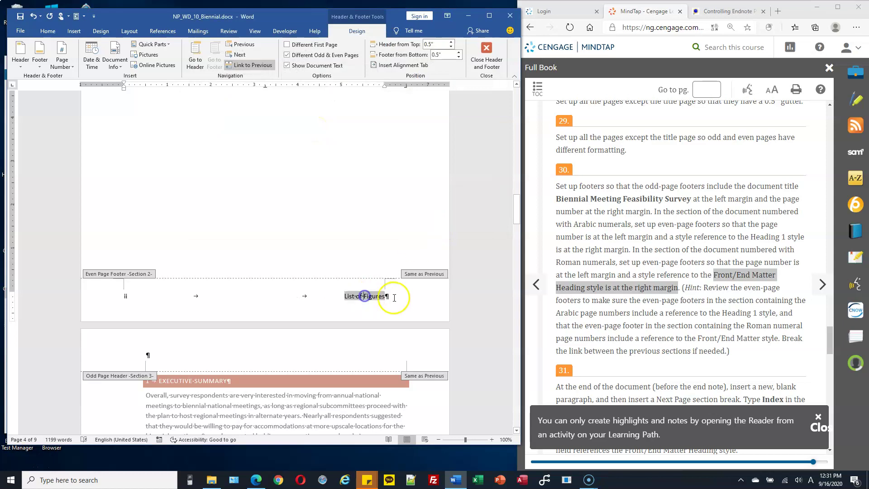
scroll(311, 181, "up", 10)
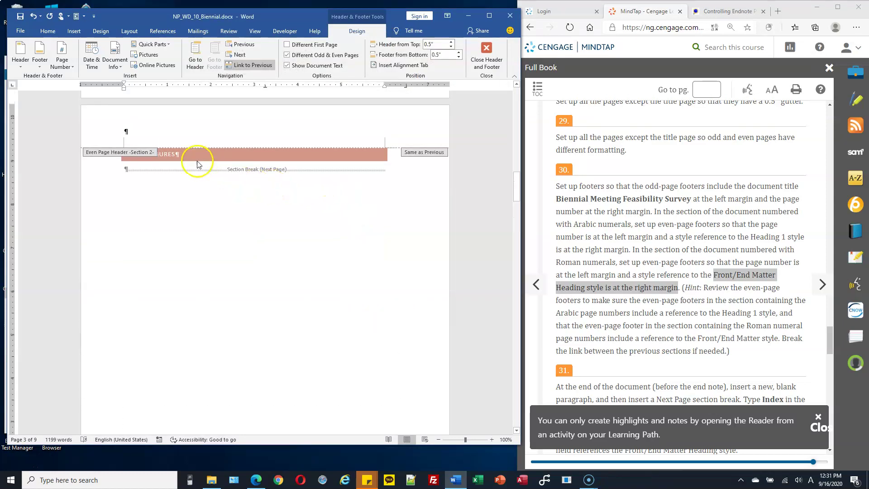
Step: Read the step 31 instructions and leave footer editing on the document's last page
scroll(683, 310, "down", 1)
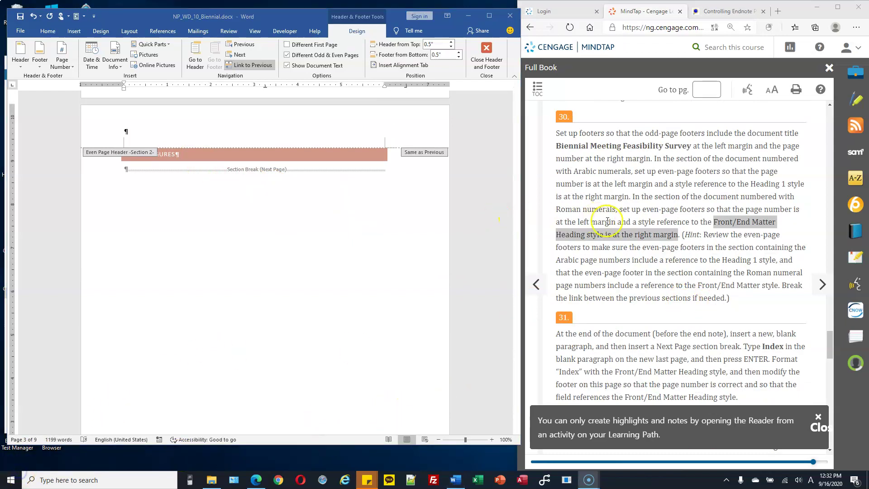
scroll(611, 224, "down", 1)
scroll(611, 224, "down", 3)
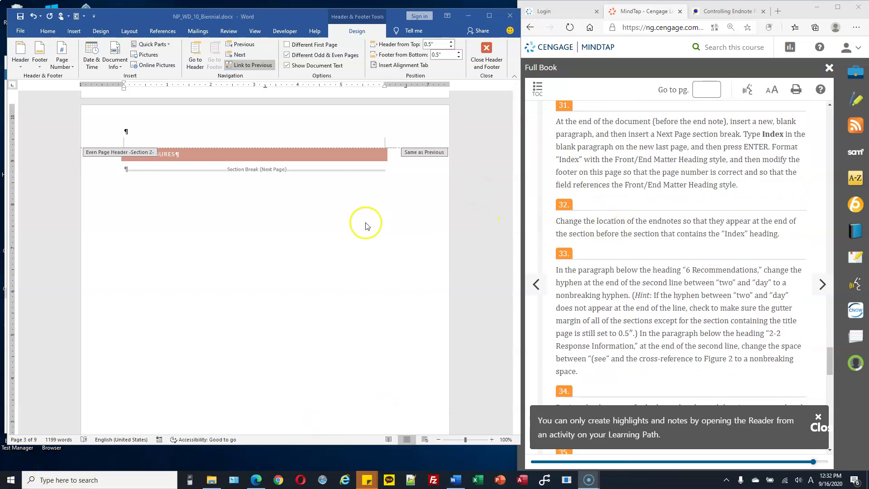
left_click(467, 204)
left_click_drag(520, 175, 487, 399)
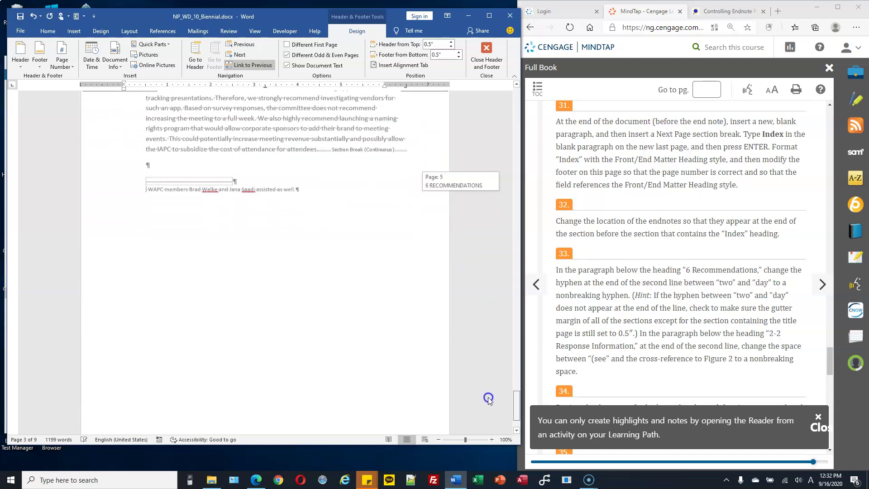
left_click(310, 225)
double_click(348, 204)
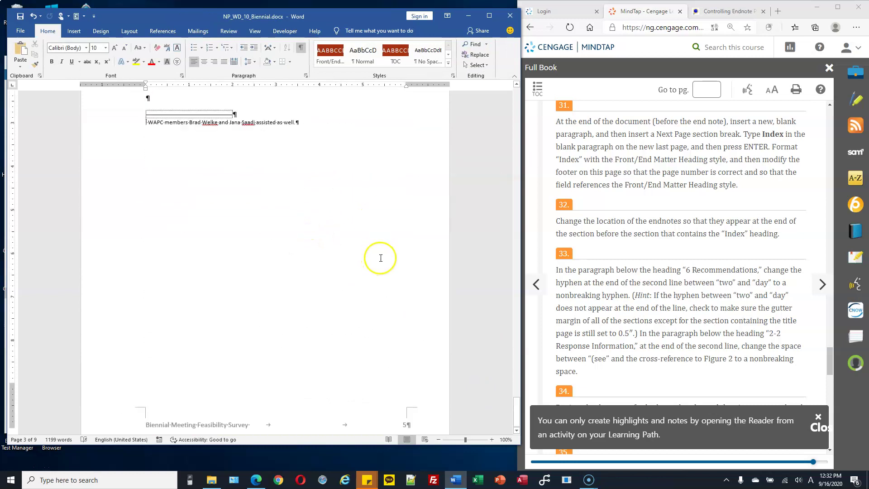
Step: Add a blank paragraph before the endnote at the end of the document and insert a Next Page section break
left_click(238, 204)
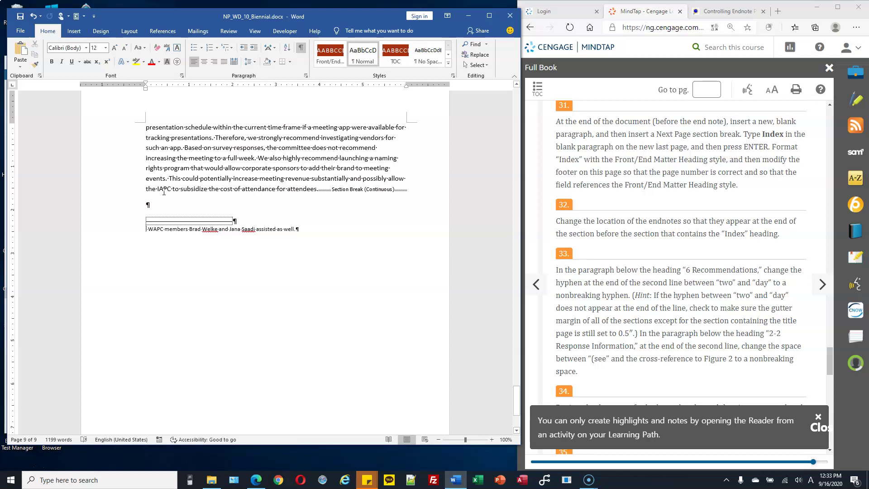
key("Return")
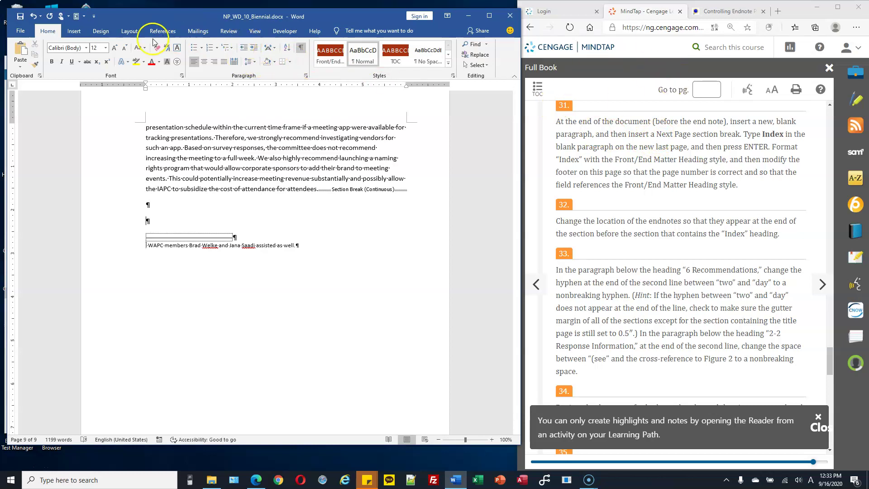
left_click(130, 31)
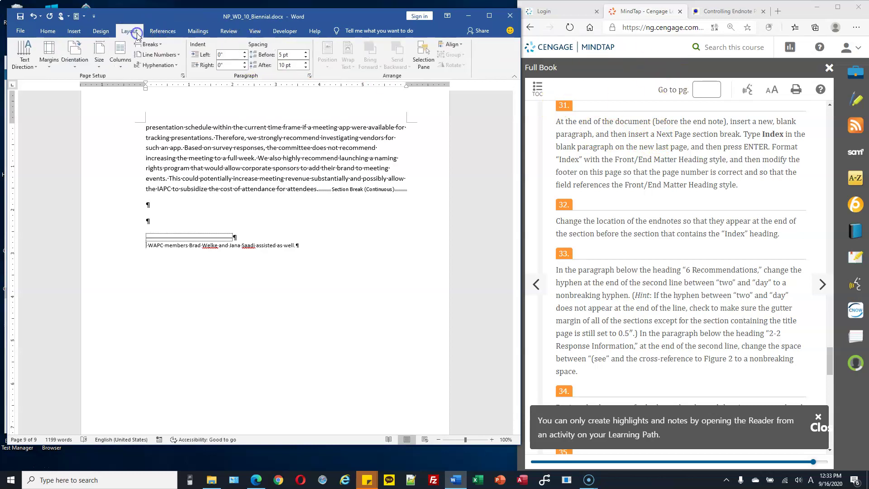
left_click(160, 45)
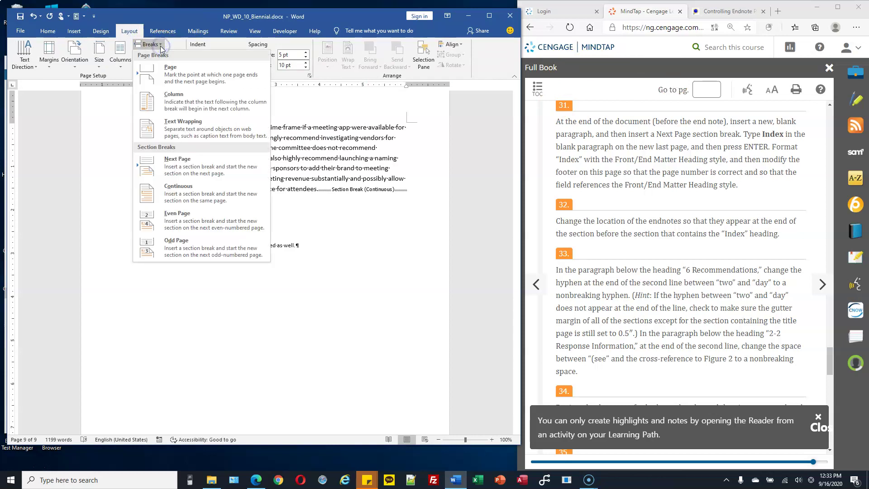
left_click(186, 170)
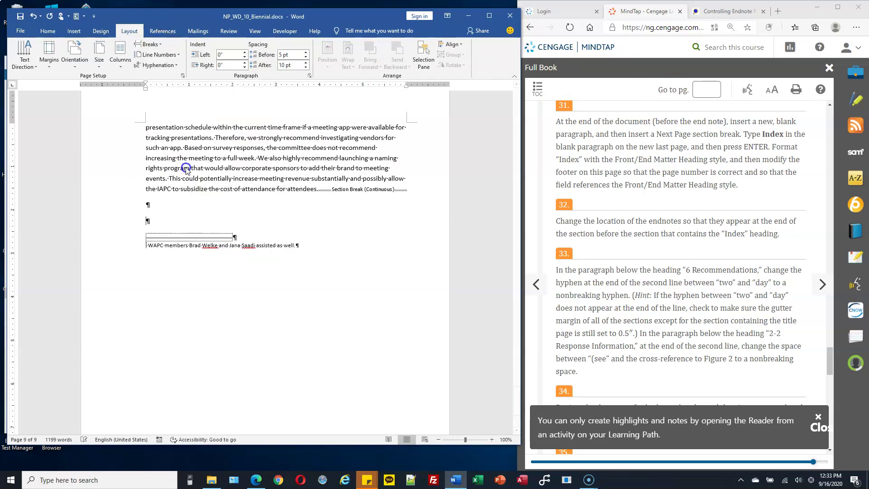
scroll(254, 165, "down", 3)
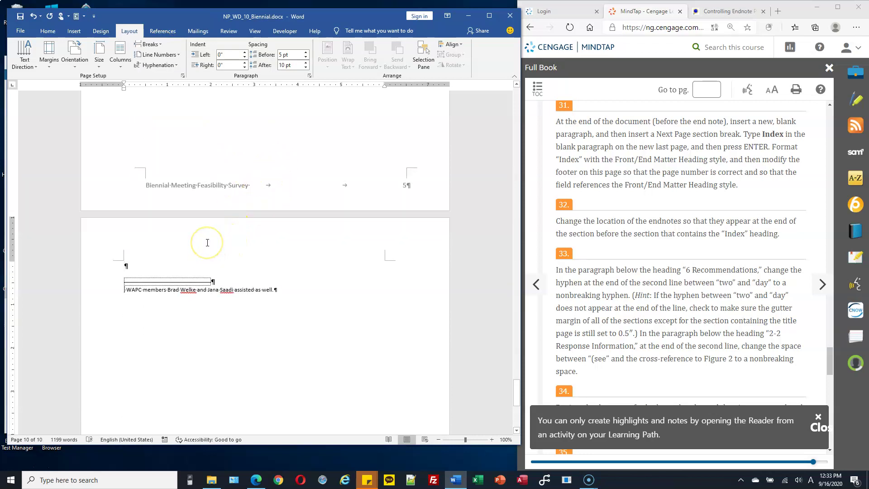
Step: Enter "Index" on the new last page, followed by a new paragraph, and apply the Front/End Matter Heading style to it
type("Index")
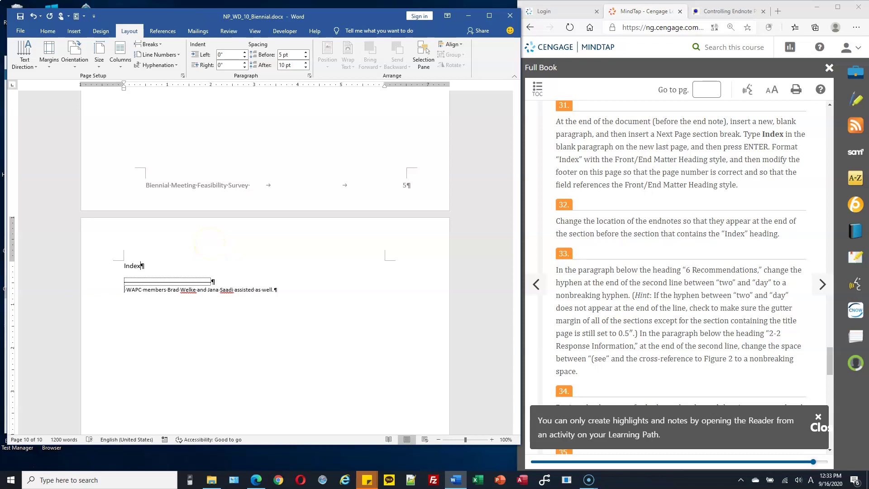
key("Return")
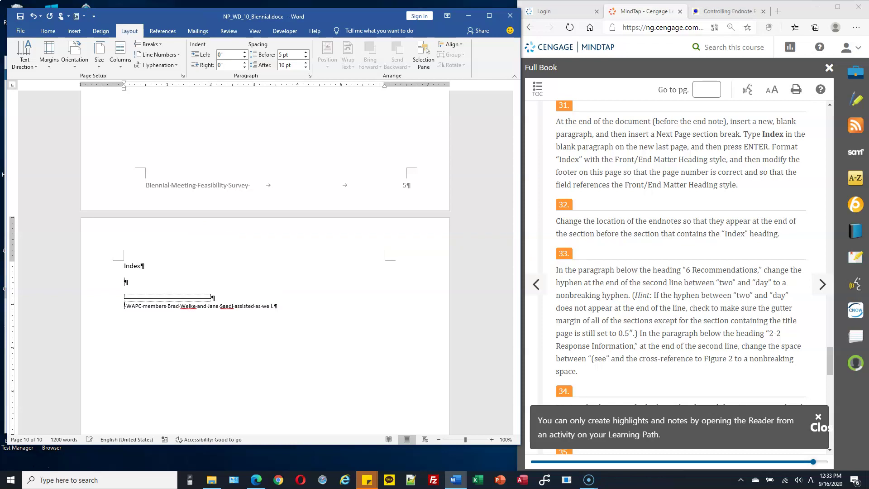
left_click(108, 270)
left_click(47, 32)
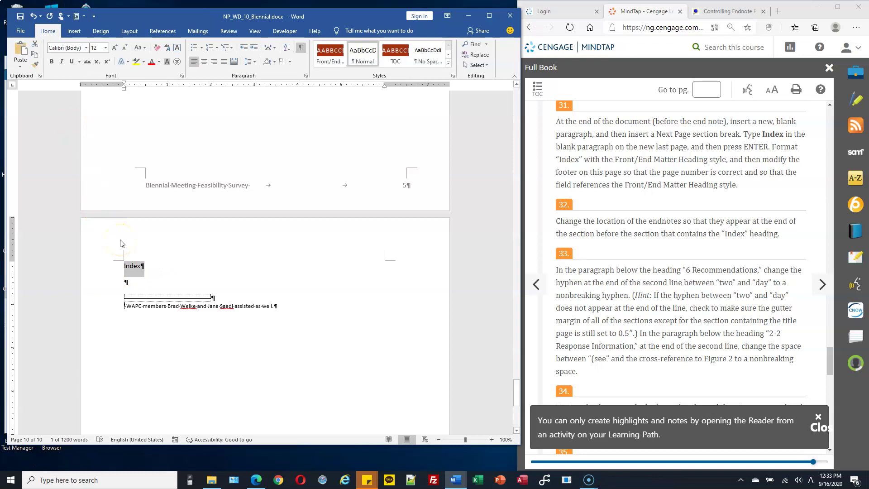
left_click(331, 60)
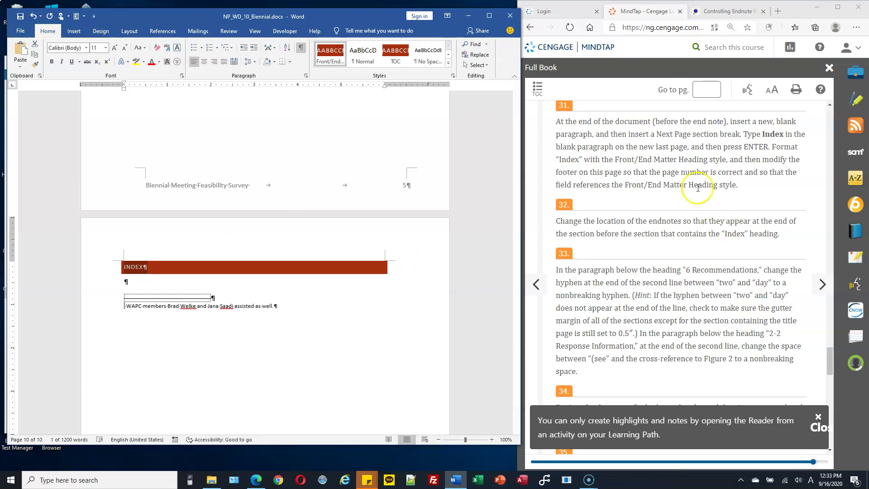
Step: Check the page number and style reference in the Index page footer, close footer editing, and review the footer on the Recommendations page
scroll(354, 274, "down", 10)
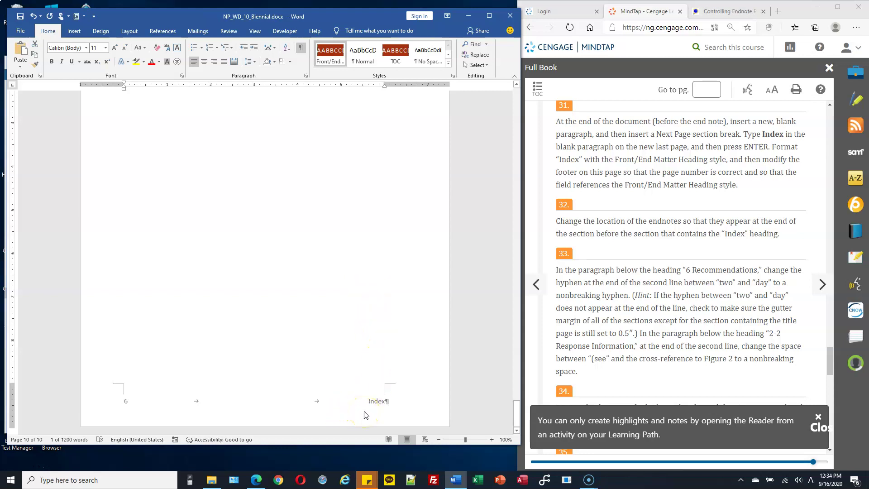
double_click(365, 412)
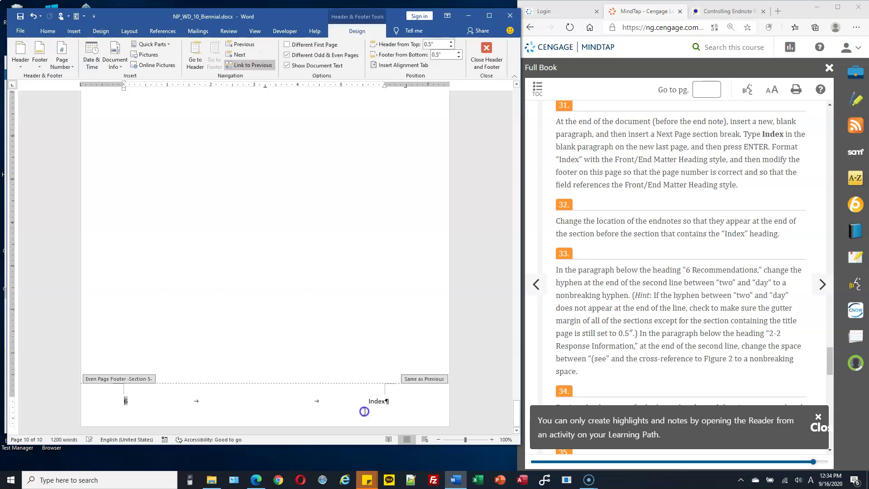
left_click(375, 406)
left_click(376, 402)
scroll(296, 158, "up", 4)
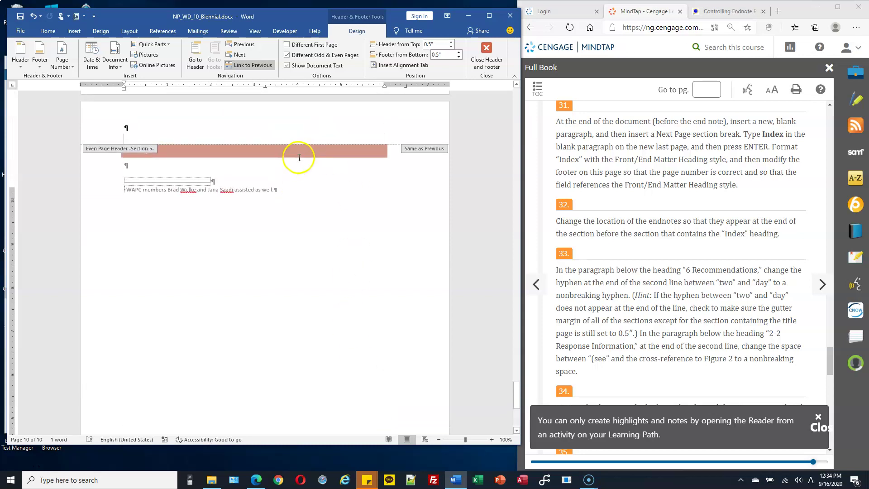
scroll(299, 158, "up", 3)
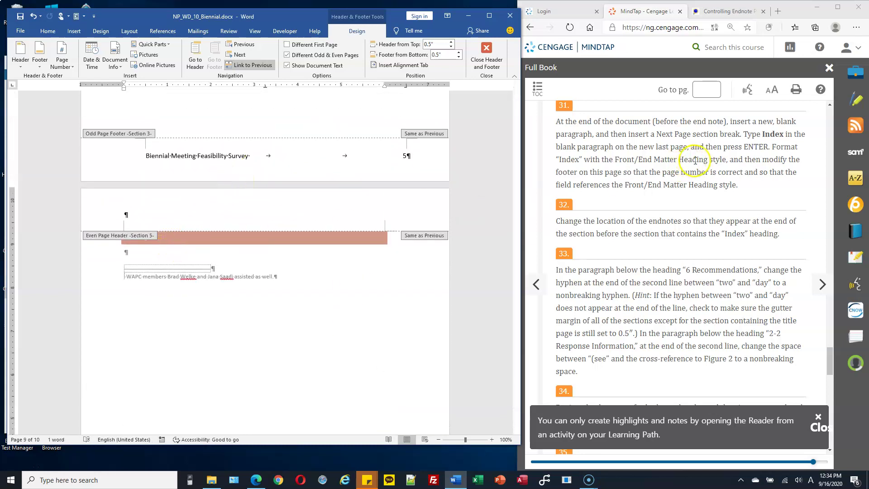
left_click(667, 161)
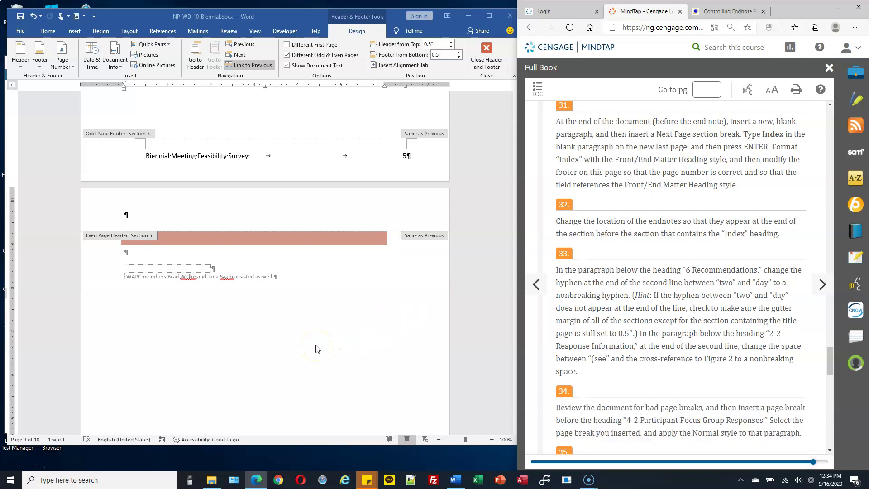
double_click(388, 240)
scroll(402, 232, "up", 10)
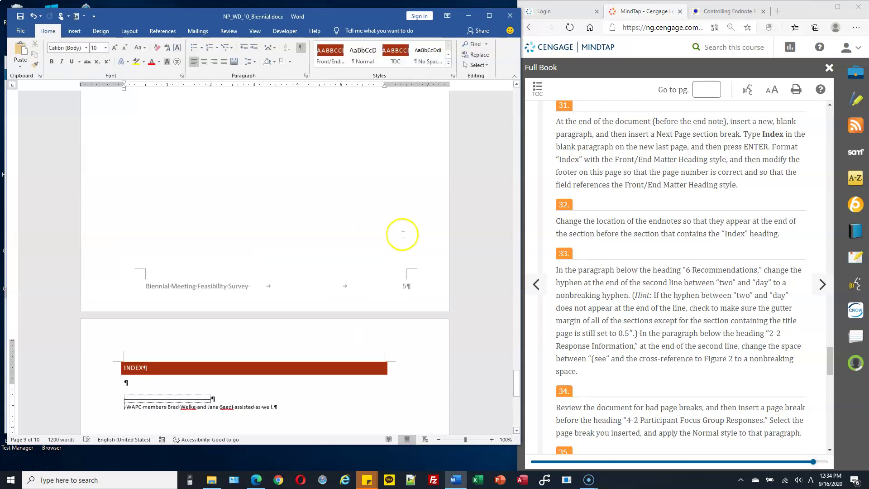
scroll(407, 226, "up", 5)
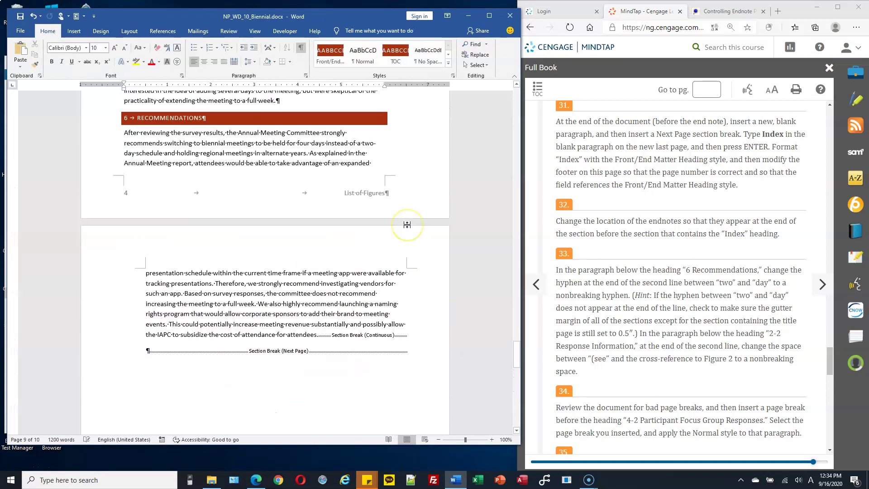
Step: Check the even-page footer below the "6 Recommendations" heading and the style applied to that heading
scroll(407, 224, "up", 2)
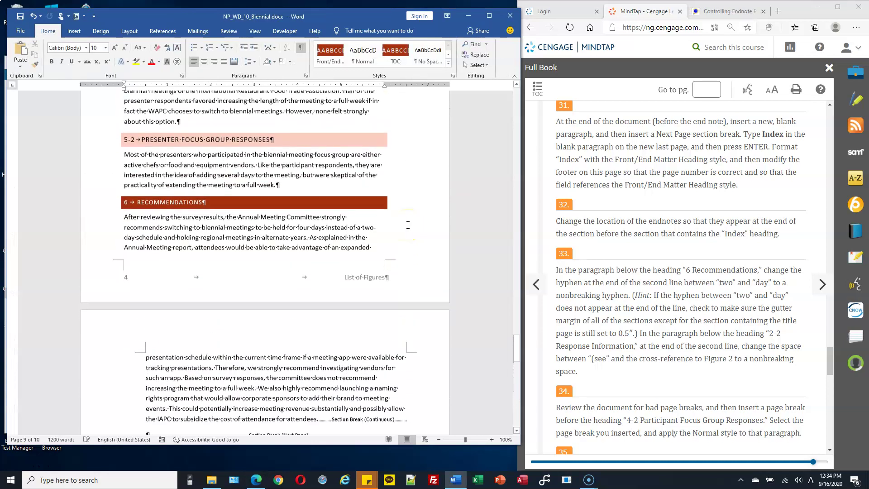
double_click(358, 280)
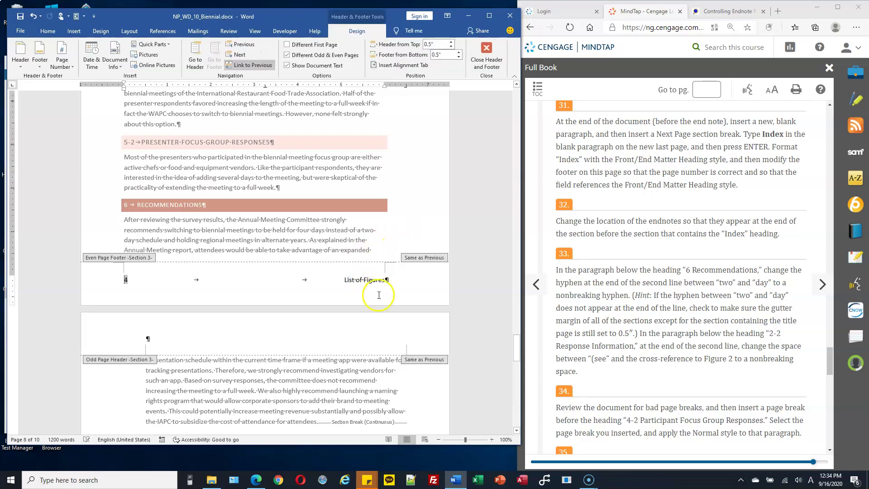
double_click(293, 174)
left_click(171, 206)
left_click(131, 205)
left_click(447, 63)
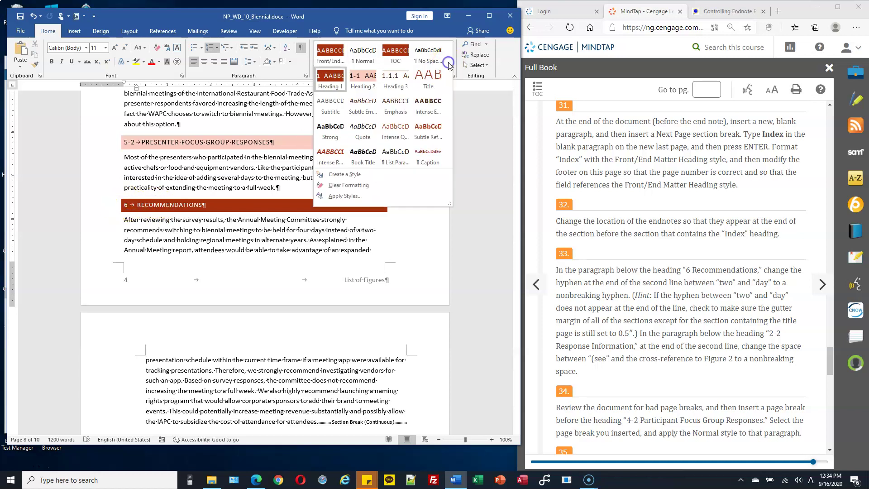
key("Escape")
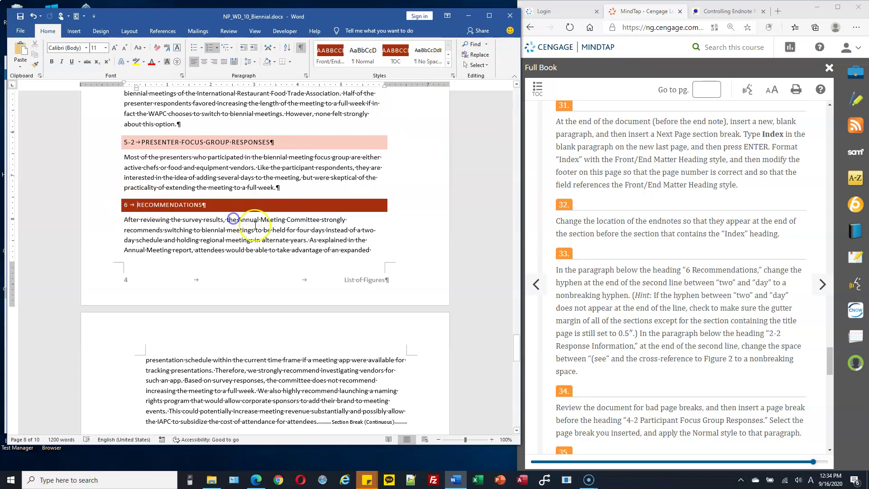
left_click(366, 283)
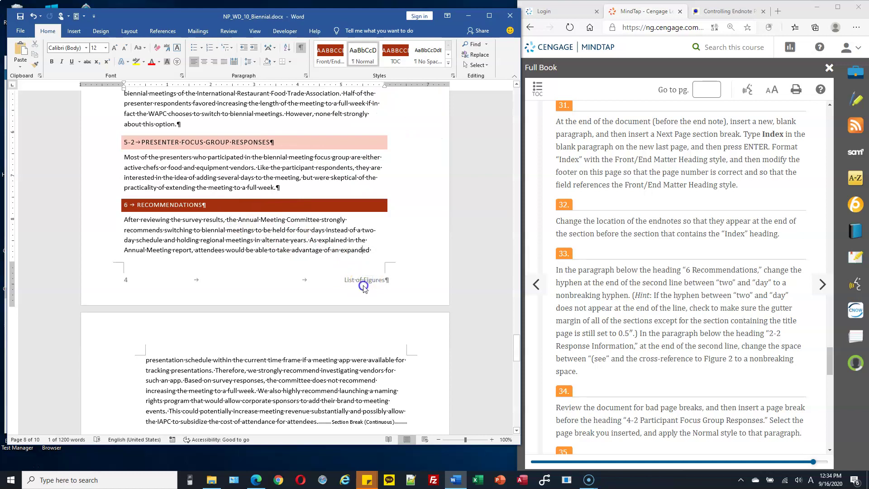
Step: Open the Section 3 even-page footer below the Figure 3 chart and turn off its link to the previous section
scroll(444, 270, "up", 10)
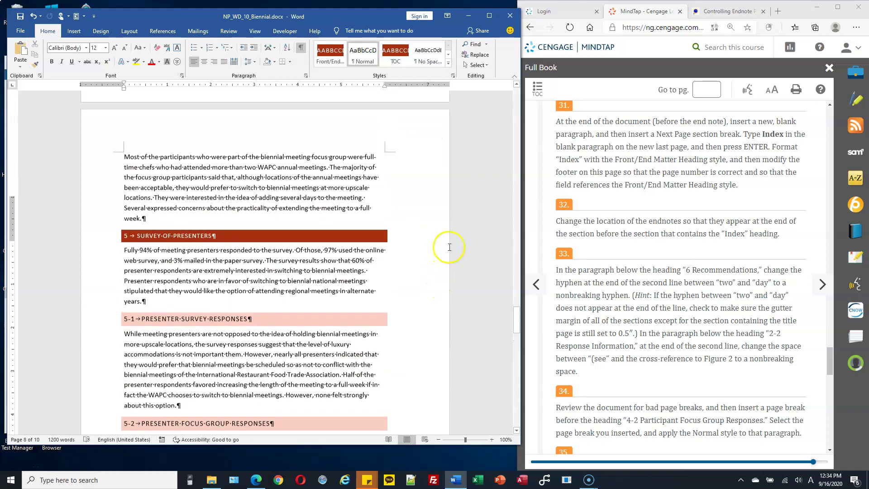
left_click_drag(515, 304, 518, 262)
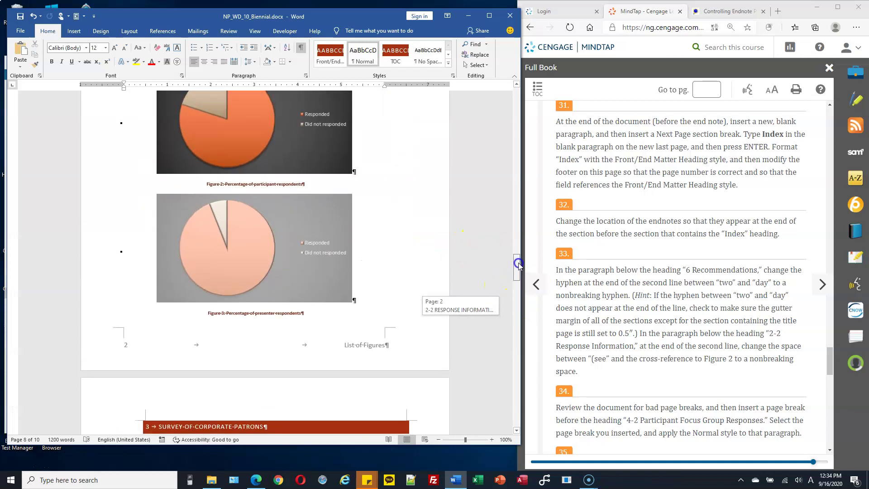
left_click(371, 345)
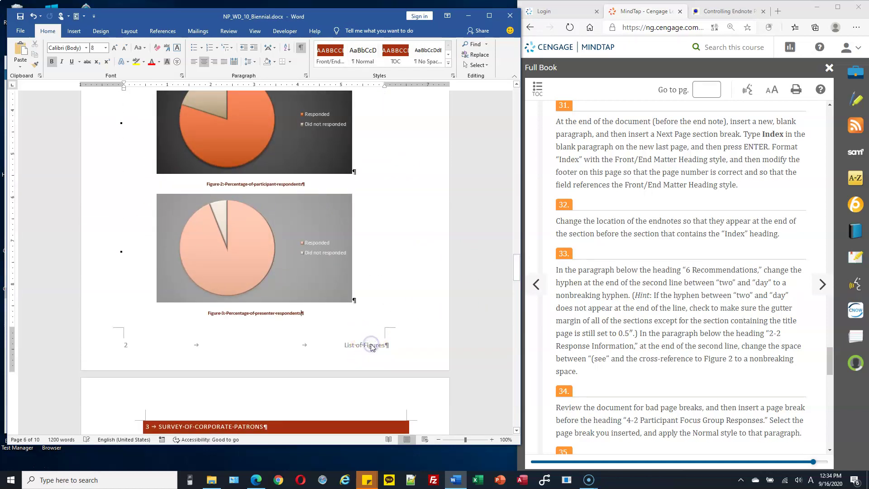
double_click(371, 345)
left_click(368, 347)
mouse_move(517, 275)
left_mouse_down()
mouse_move(517, 210)
mouse_move(501, 297)
mouse_move(500, 278)
left_mouse_up()
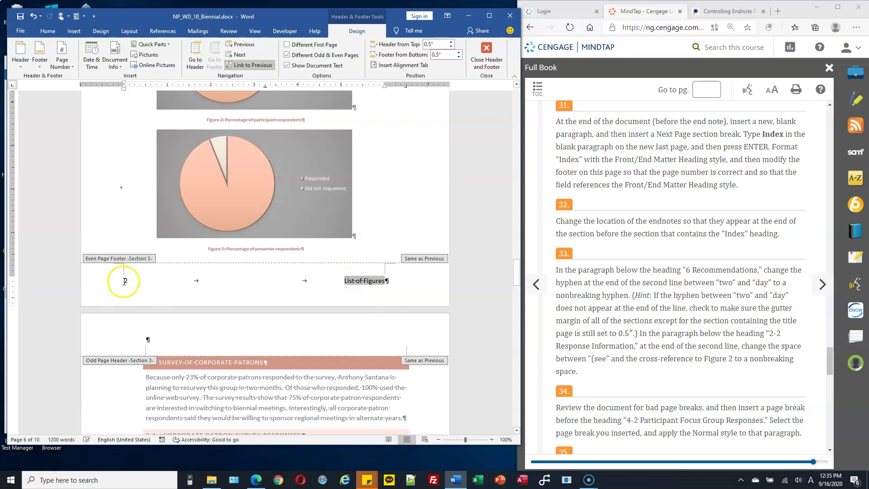
left_click(367, 281)
left_click(259, 66)
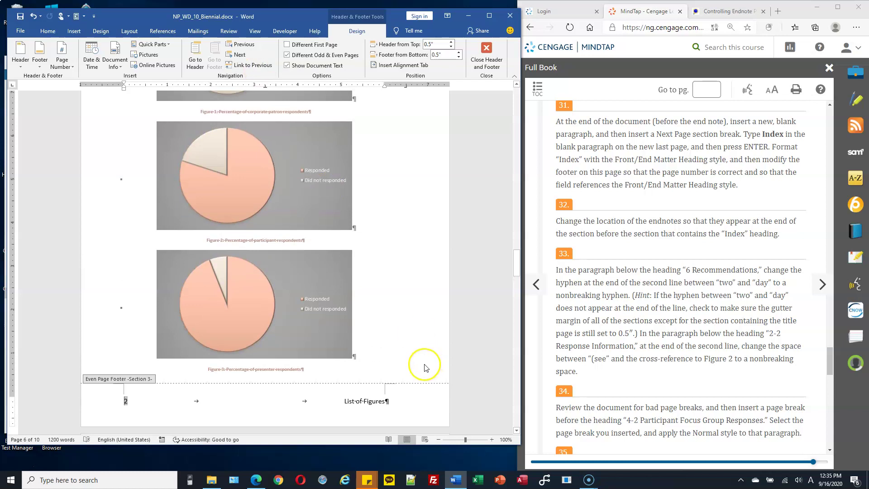
Step: Replace the "List of Figures" reference in the Section 3 even-page footer with a StyleRef field for the Heading 1 style
scroll(420, 355, "down", 1)
left_click(355, 360)
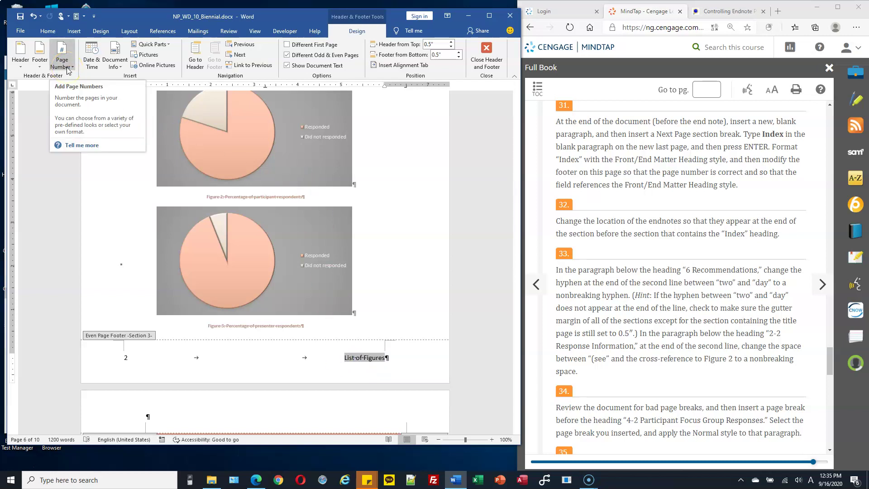
left_click(356, 31)
left_click(169, 45)
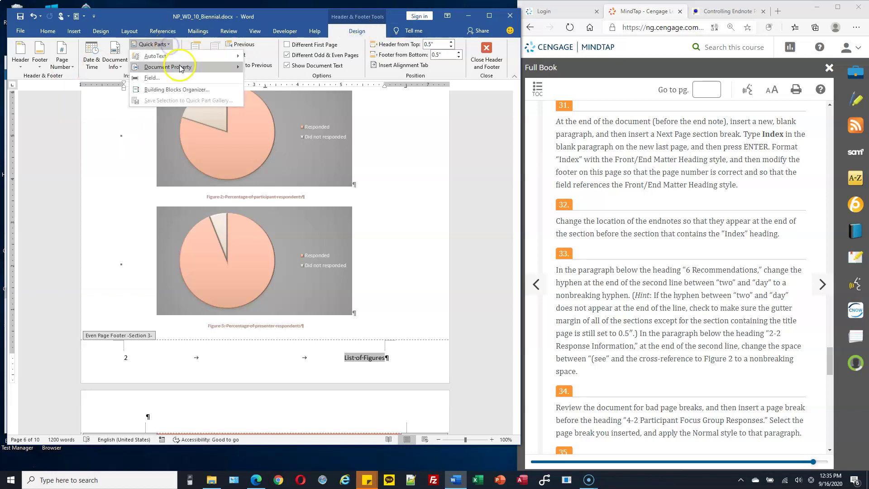
left_click(187, 78)
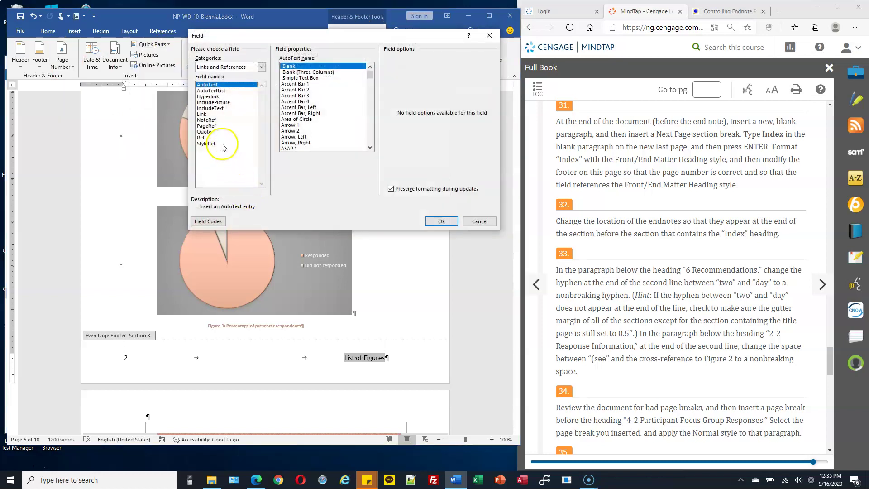
left_click(218, 143)
left_click(297, 143)
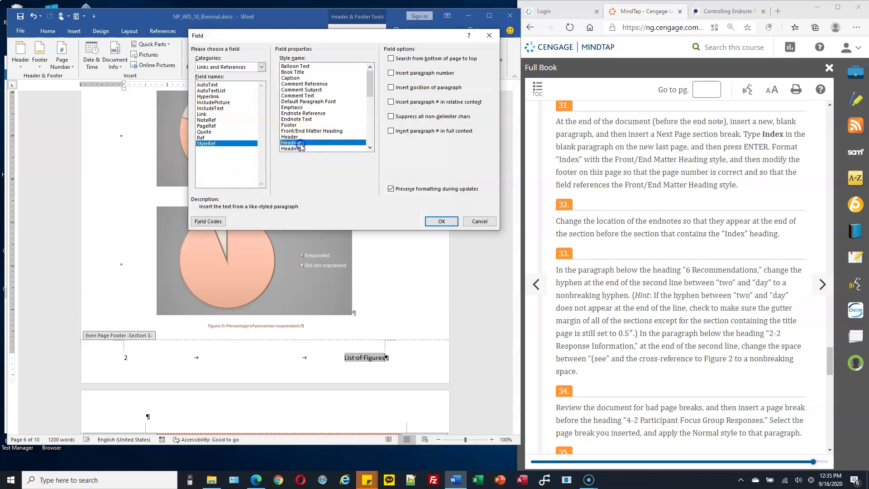
left_click(442, 221)
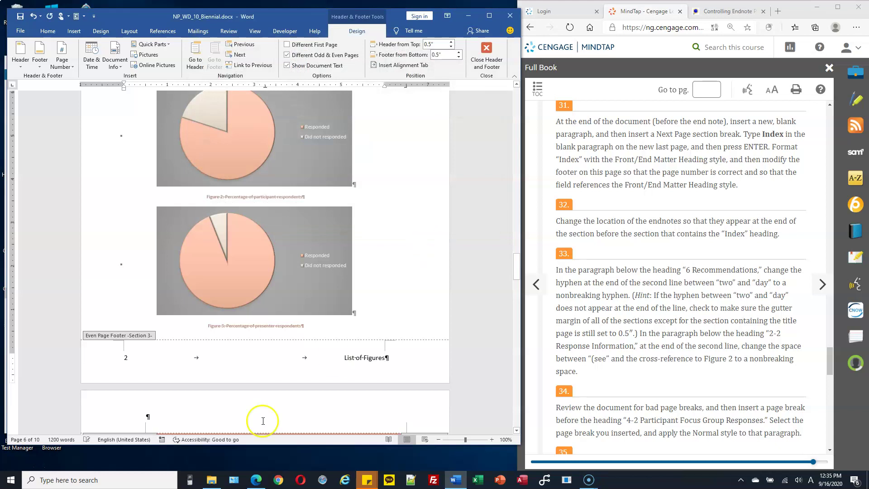
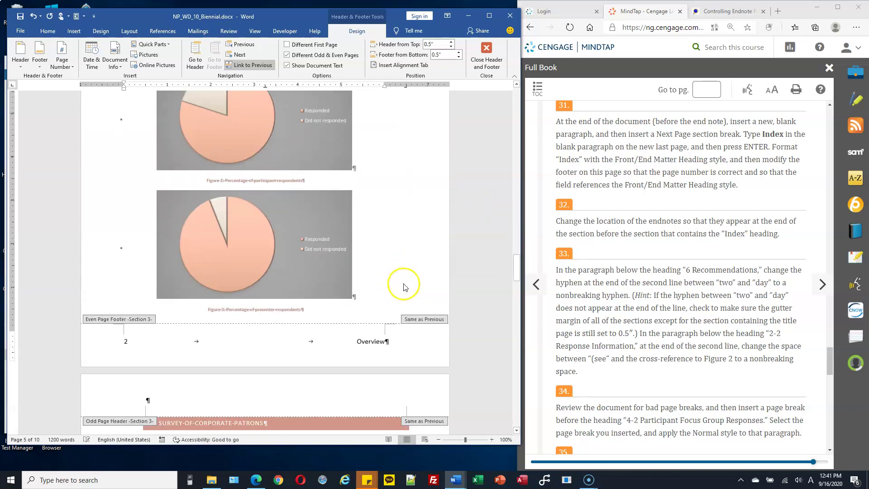
Step: Unlink the Section 3 even-page footer containing "Overview" from the previous section's footer
left_click(378, 334)
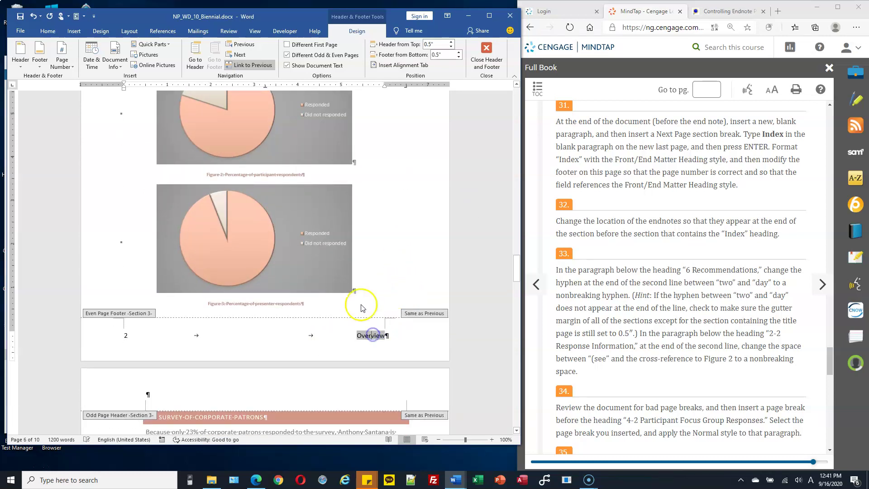
left_click(253, 66)
scroll(297, 286, "up", 2)
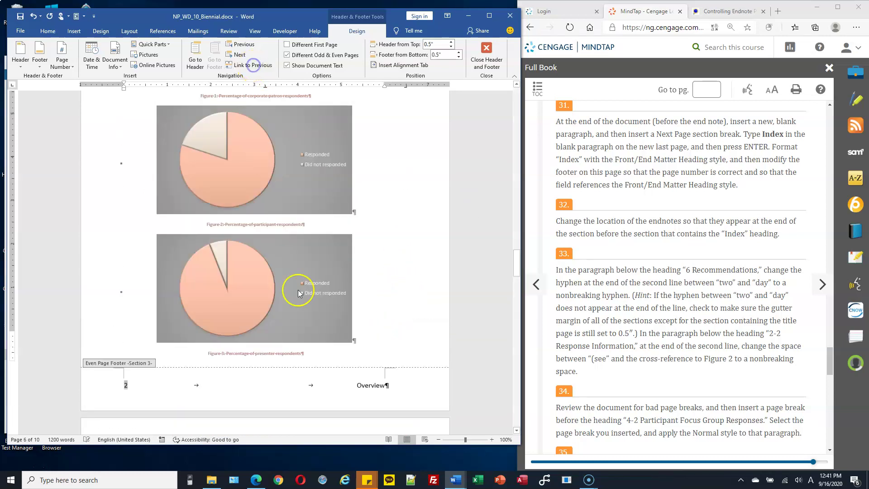
left_click(363, 412)
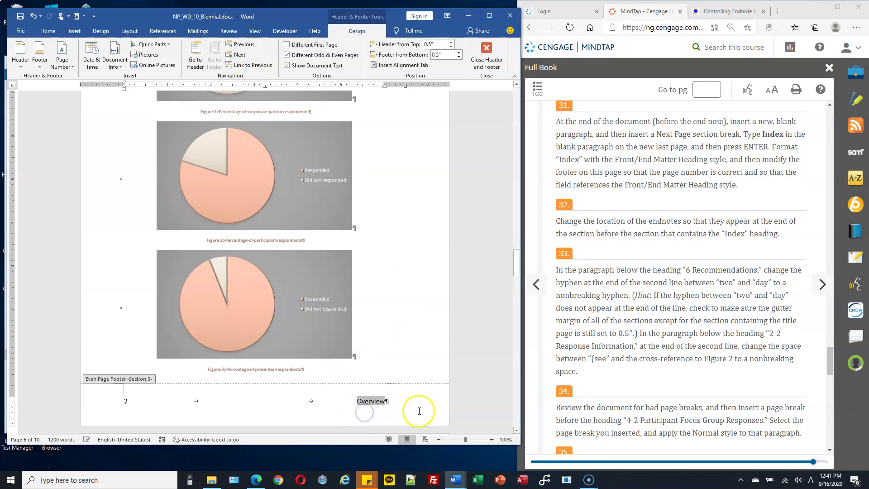
left_click(327, 417)
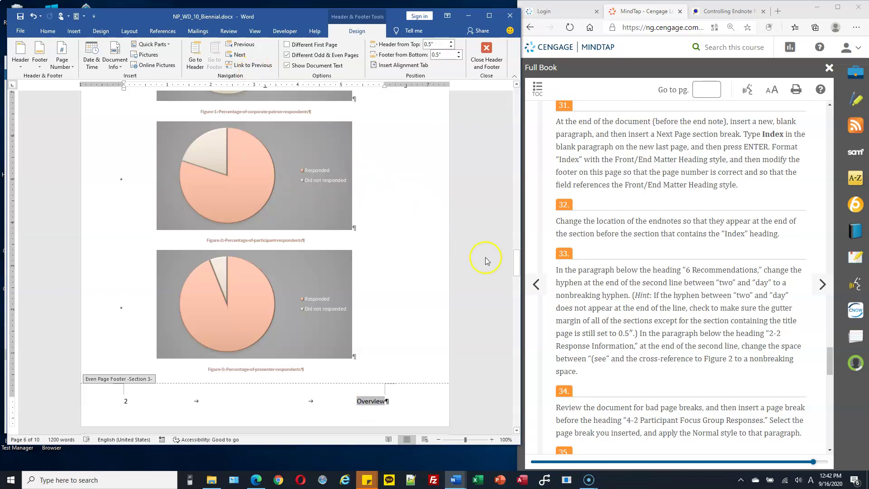
Step: Select the "Executive Summary" style reference in the Section 2 even-page footer on page ii
left_click_drag(515, 266, 502, 191)
left_click(236, 336)
left_click(336, 348)
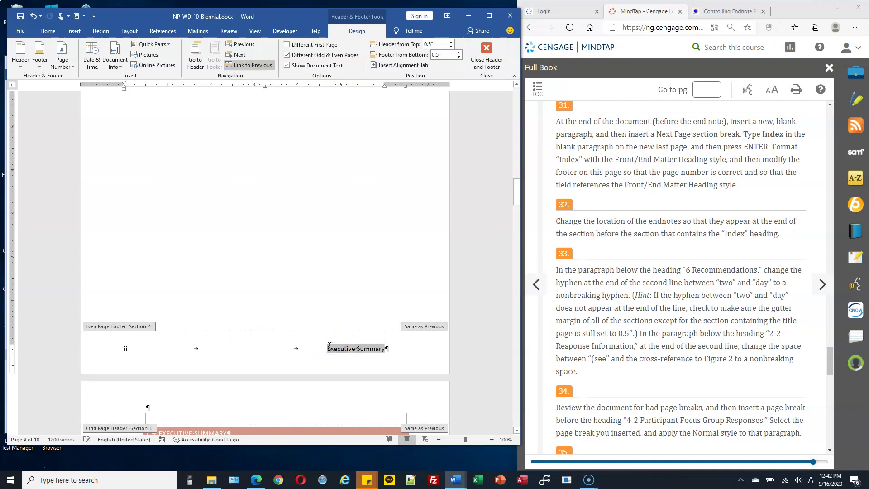
left_click_drag(328, 346, 380, 349)
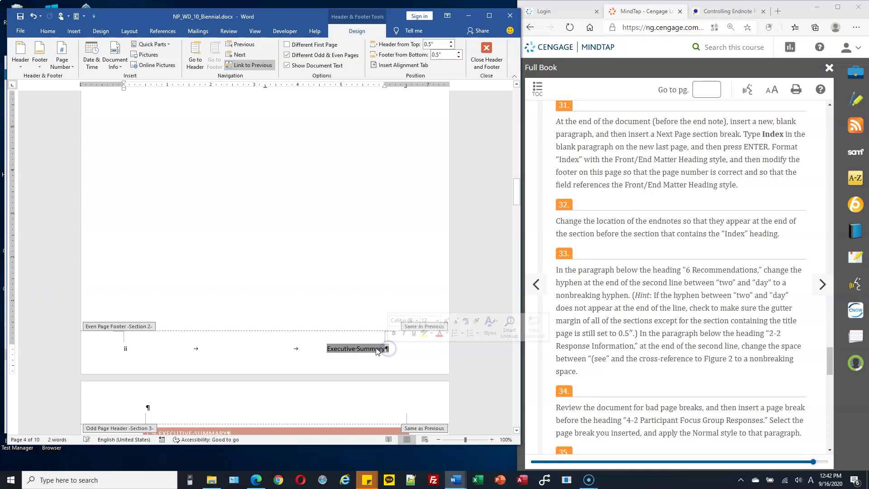
Step: Replace the heading text in section 2's even page footer with a StyleRef field for the Front/End Matter Heading style
left_click(169, 45)
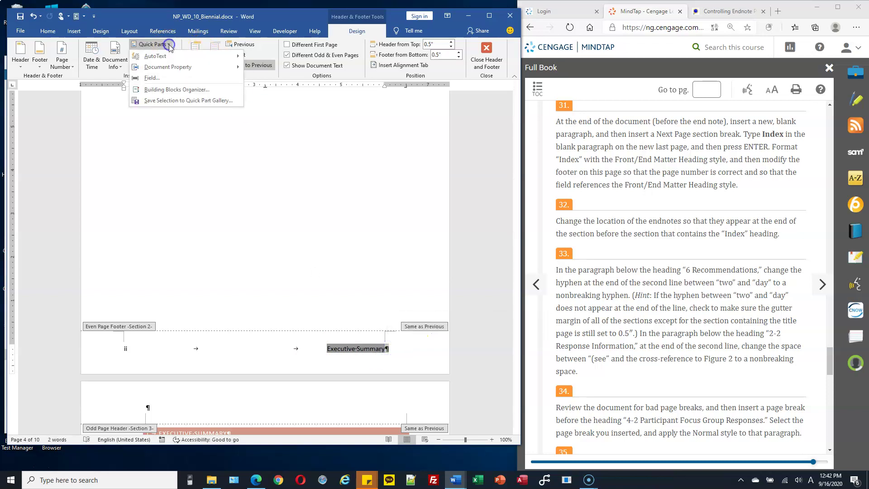
left_click(171, 79)
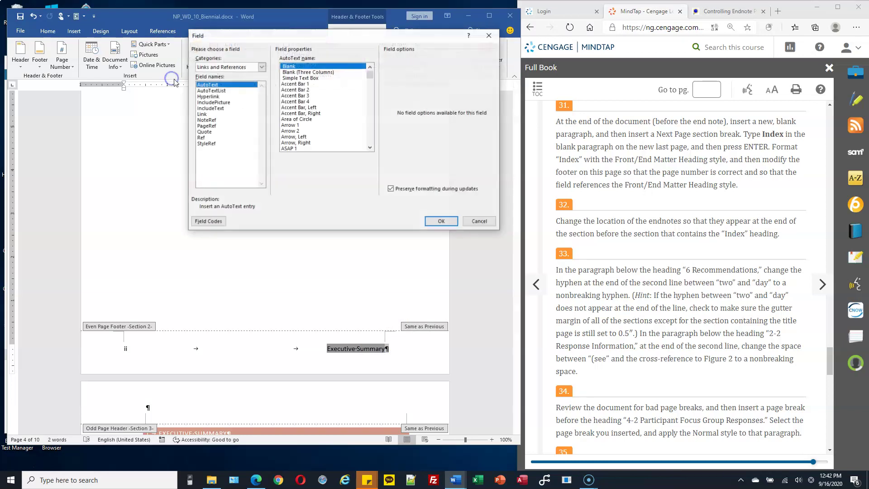
left_click(213, 143)
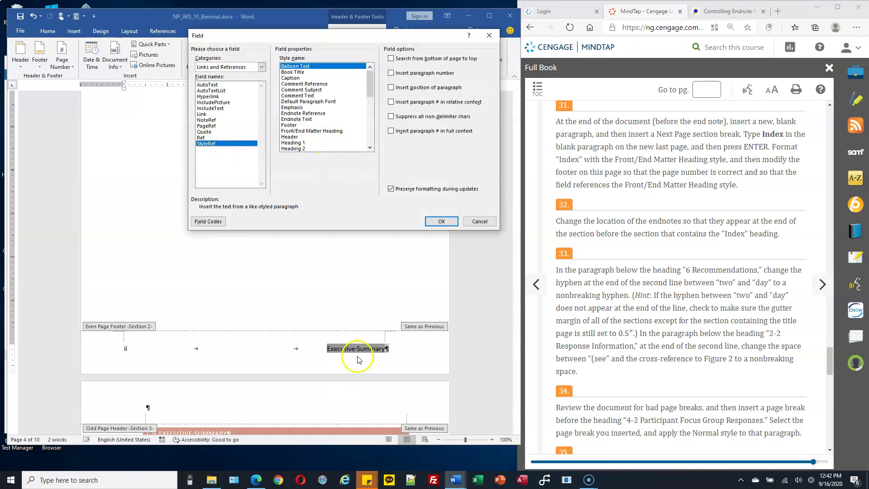
left_click(322, 132)
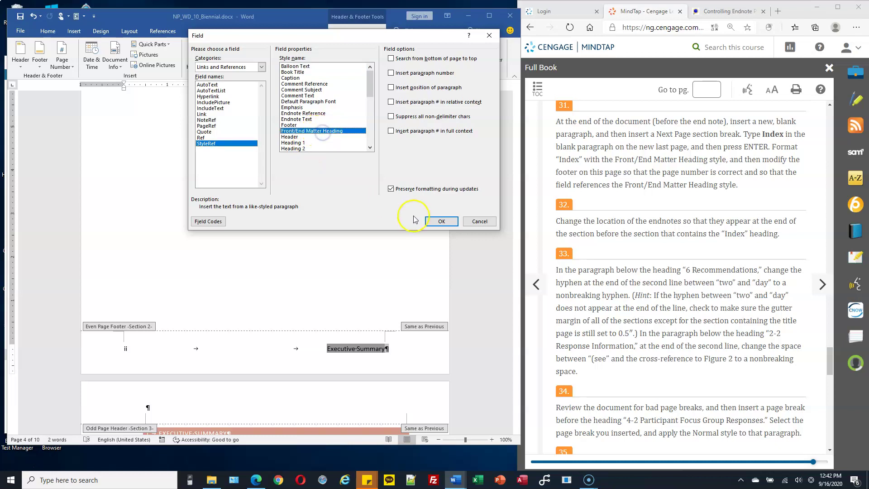
left_click(438, 221)
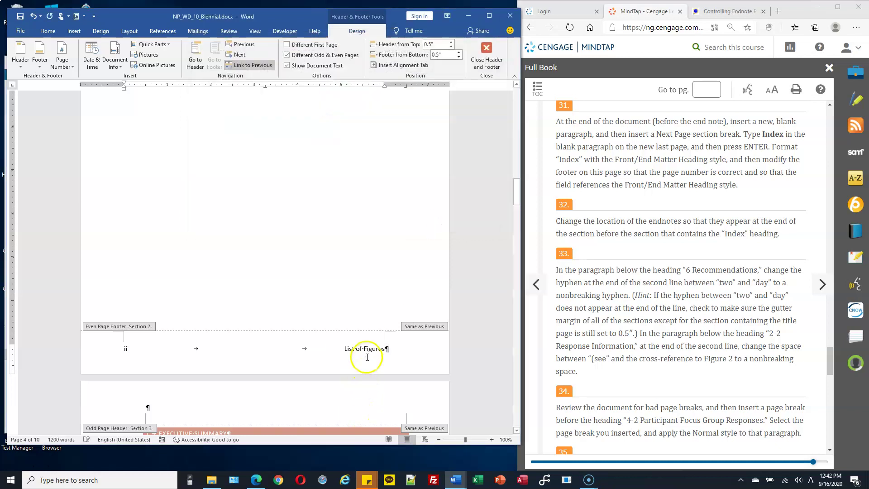
Step: Compare the even page footers of sections 2 and 3 with their page headings, and check section 3's Link to Previous setting
scroll(364, 355, "up", 5)
left_click(182, 209)
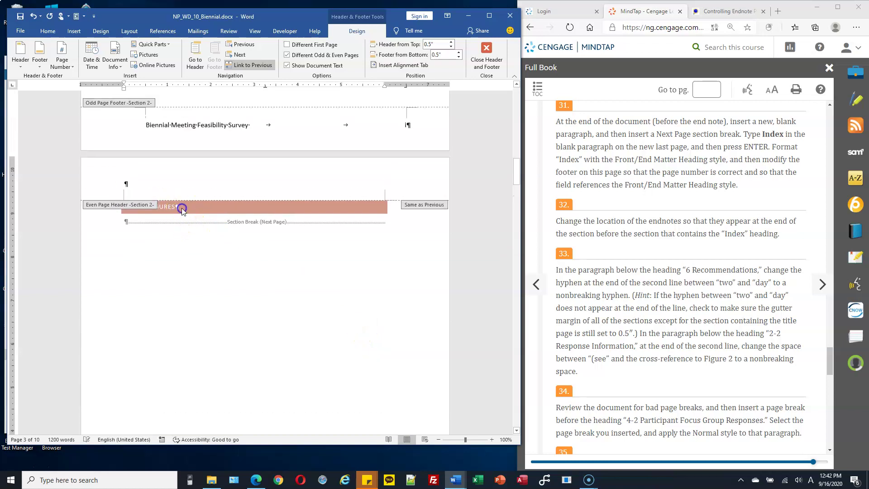
scroll(330, 304, "down", 8)
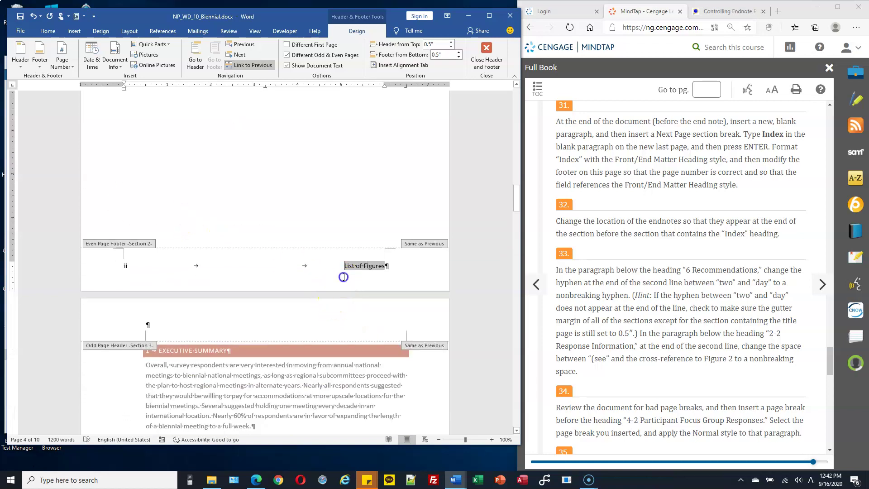
scroll(425, 270, "down", 1)
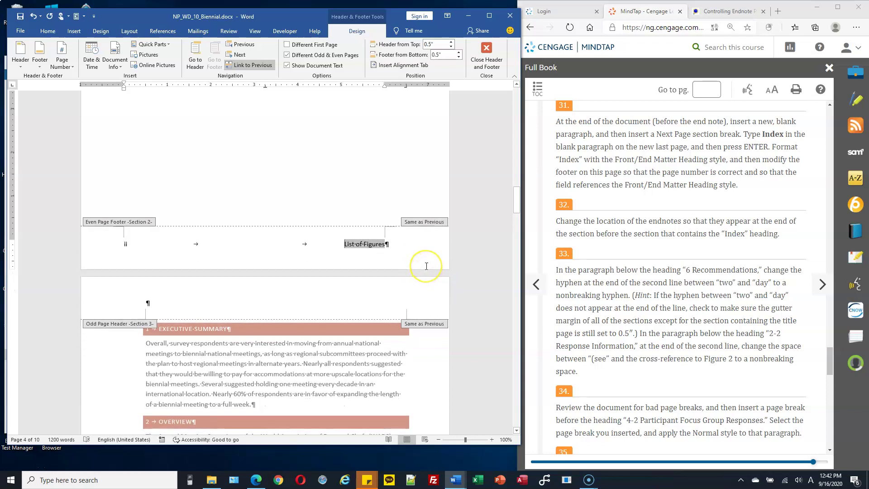
scroll(426, 266, "down", 6)
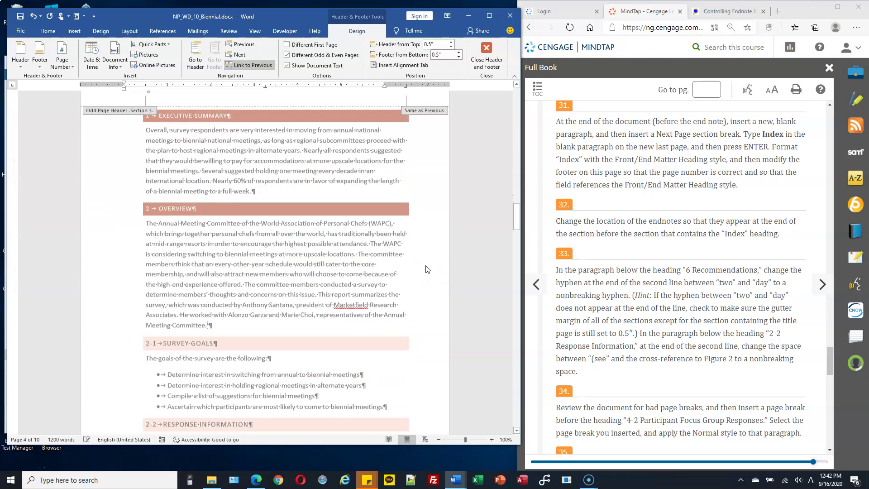
scroll(426, 268, "down", 10)
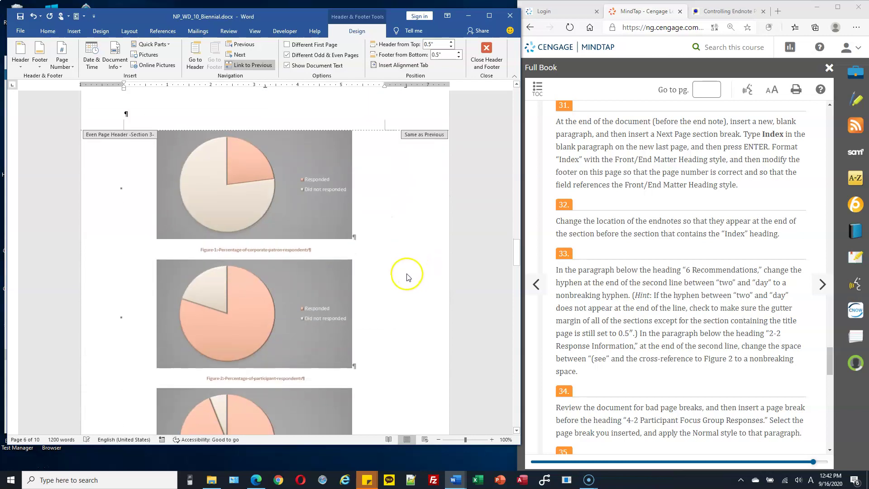
scroll(411, 278, "down", 3)
double_click(372, 322)
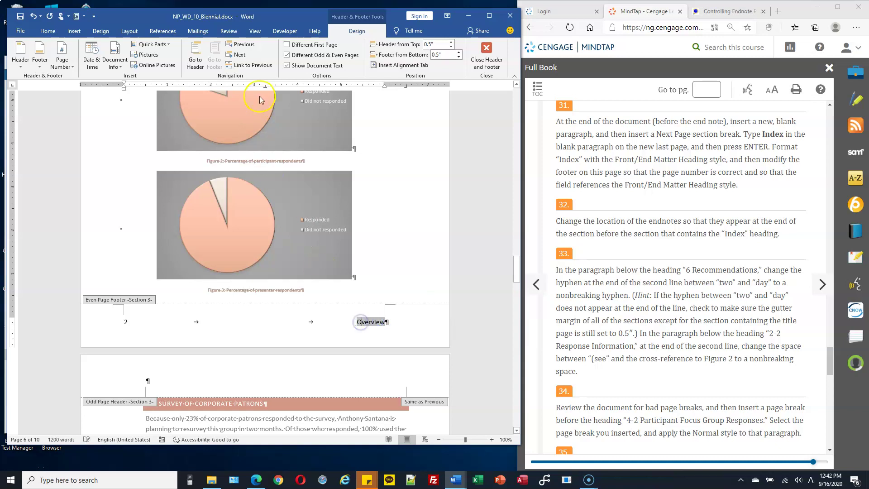
left_click(253, 66)
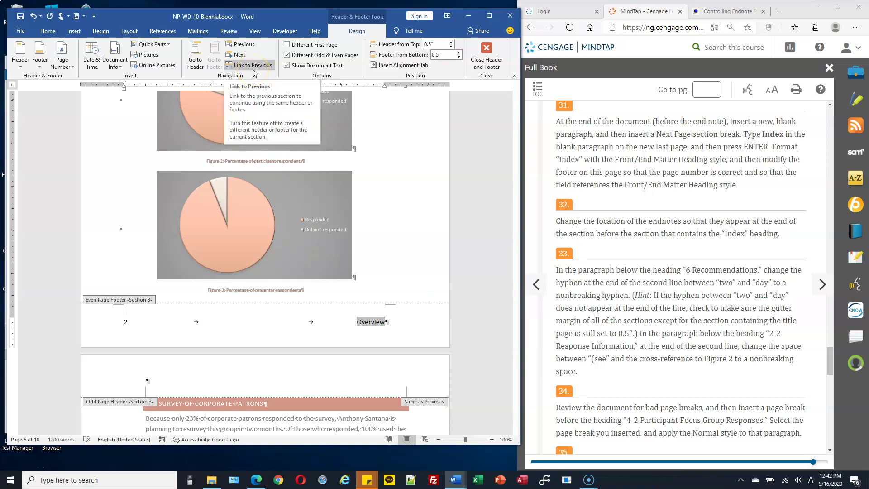
mouse_move(516, 277)
left_mouse_down()
mouse_move(511, 190)
mouse_move(513, 199)
left_mouse_up()
left_click(362, 318)
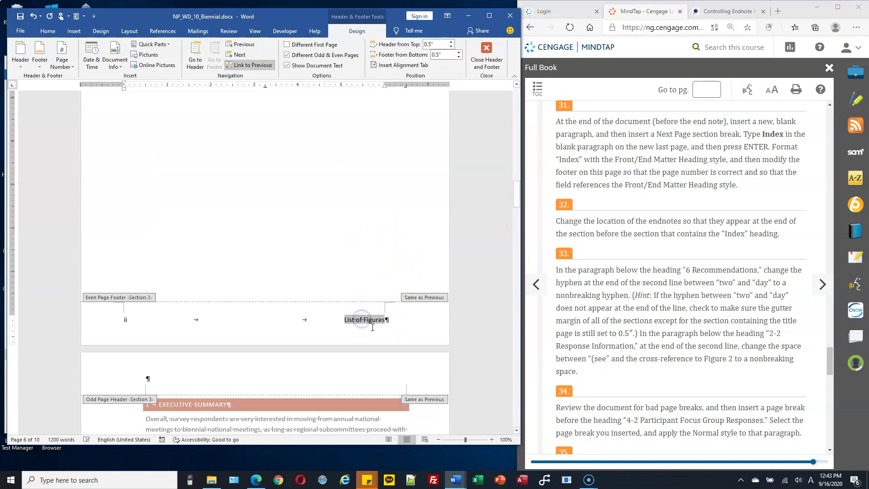
left_click(361, 320)
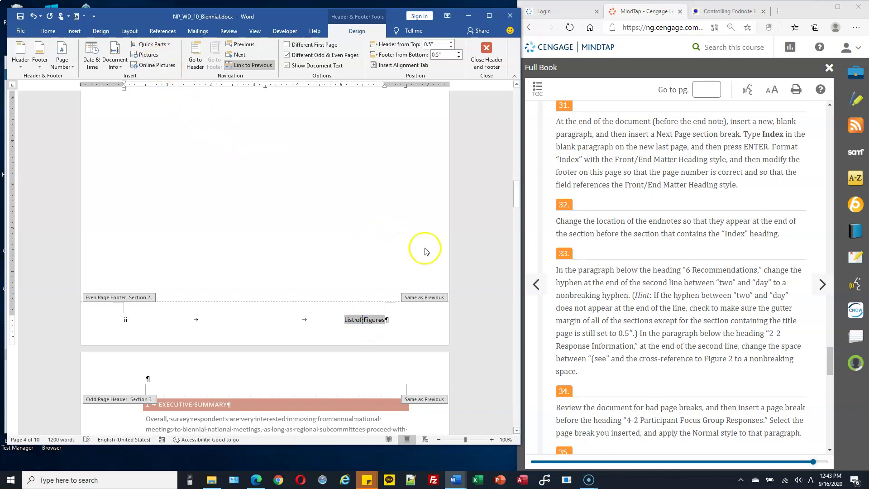
left_click_drag(513, 202, 517, 171)
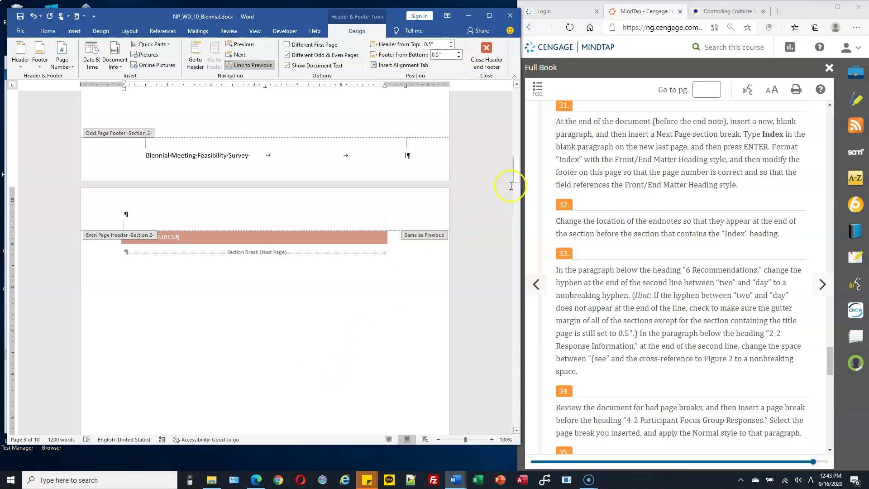
Step: Try to replace the heading text in section 5's linked even page footer with a StyleRef field for Front/End Matter Heading
left_click_drag(517, 174, 514, 389)
left_click(257, 284)
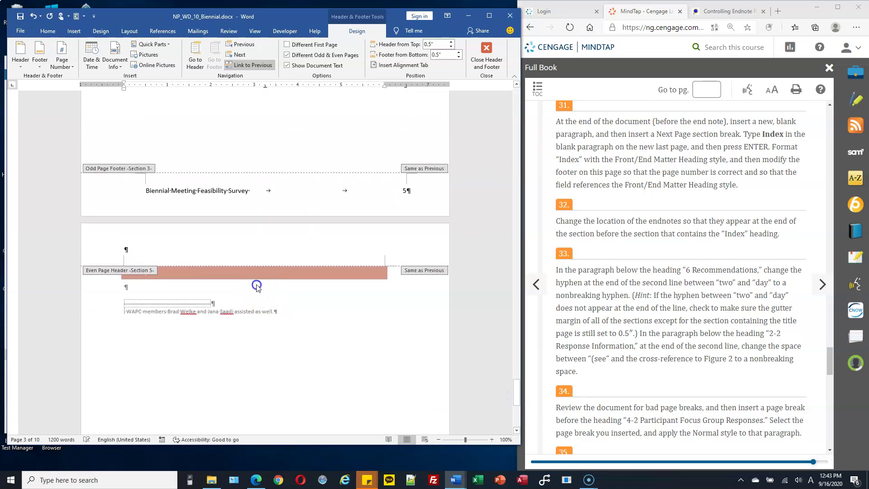
scroll(304, 261, "down", 5)
left_click_drag(511, 229, 510, 426)
double_click(370, 401)
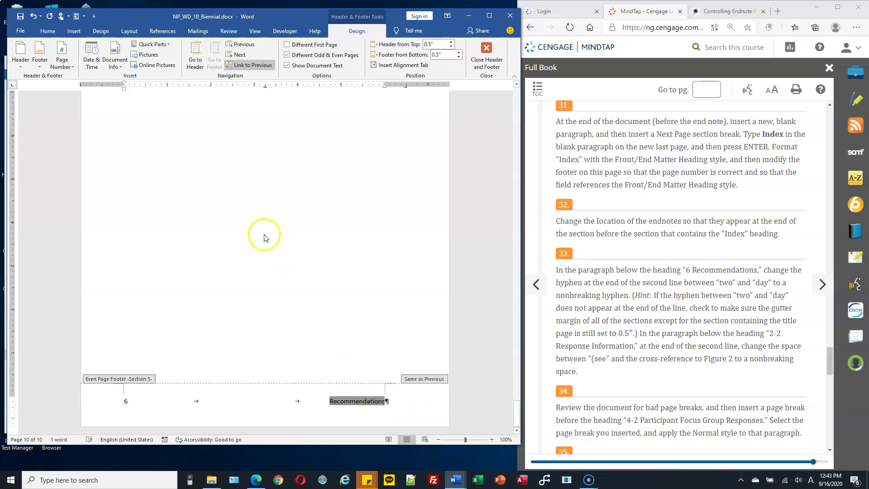
left_click(171, 48)
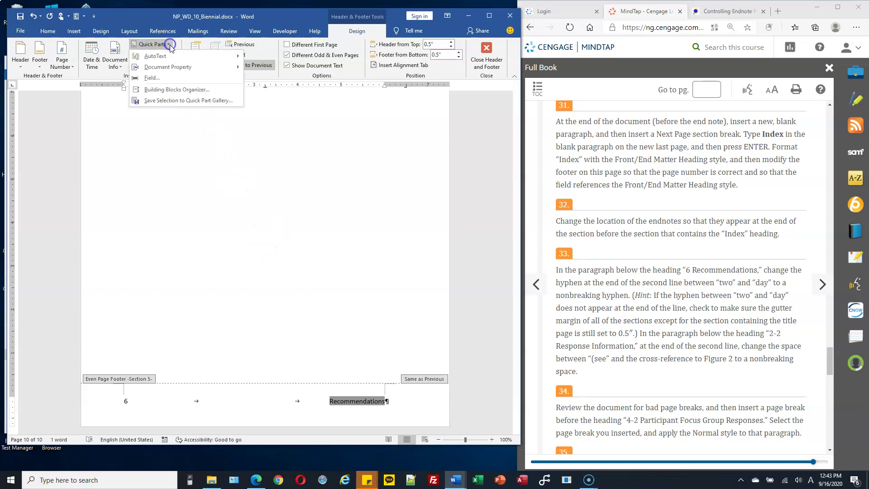
left_click(150, 80)
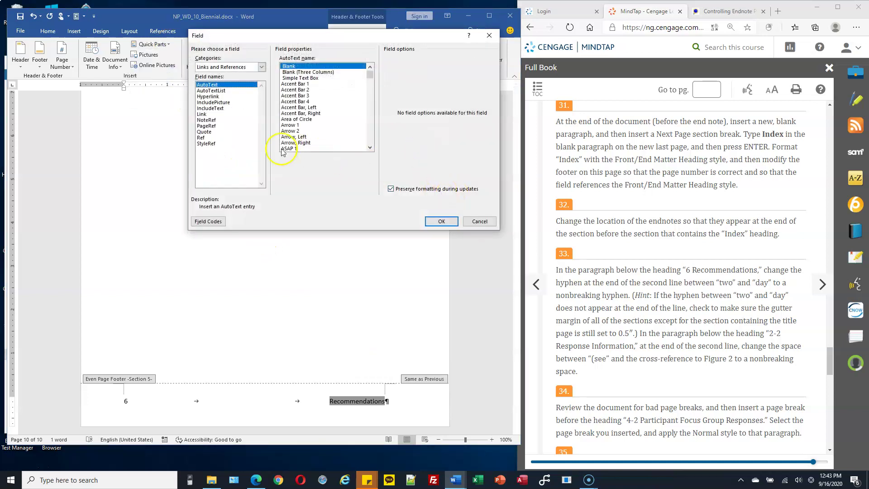
left_click(215, 144)
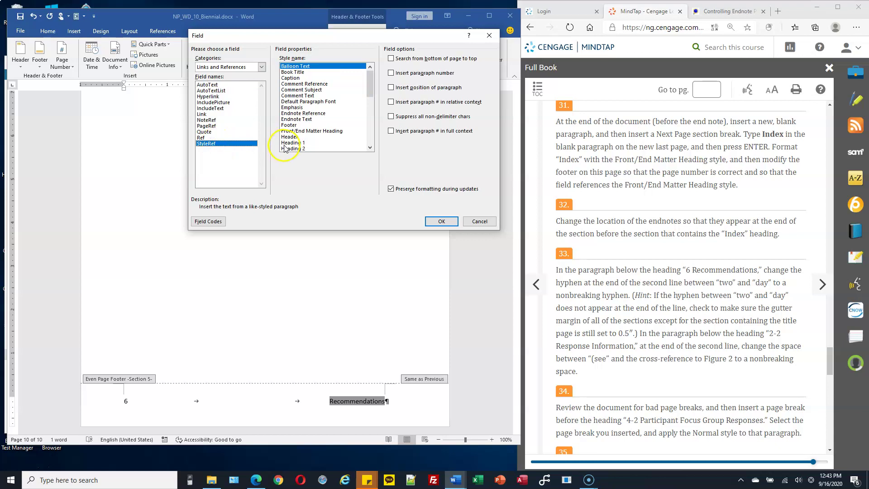
left_click(320, 131)
left_click(437, 221)
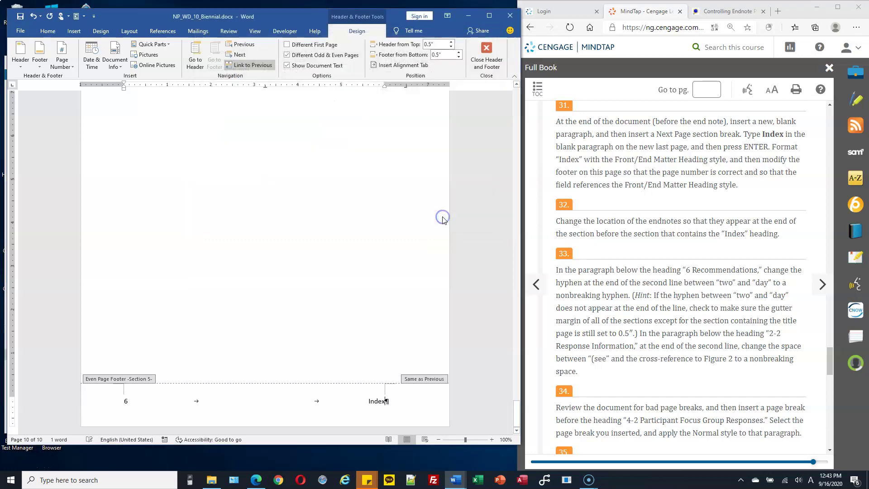
Step: Check the heading reference in section 3's even page footer on page 8 and undo the last field replacement
scroll(357, 326, "up", 5)
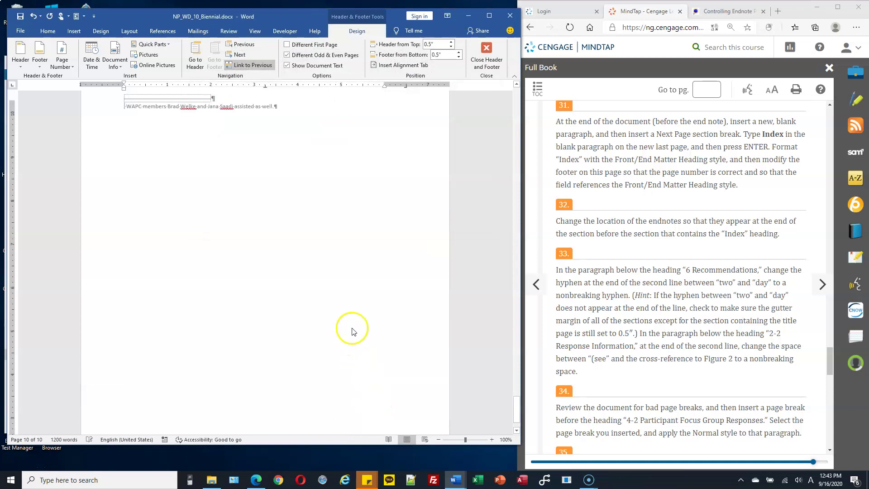
scroll(371, 311, "up", 10)
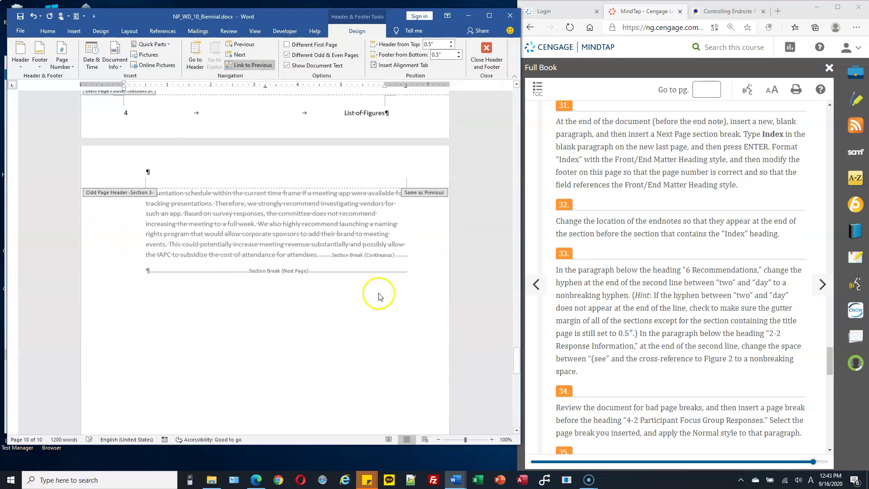
left_click(366, 219)
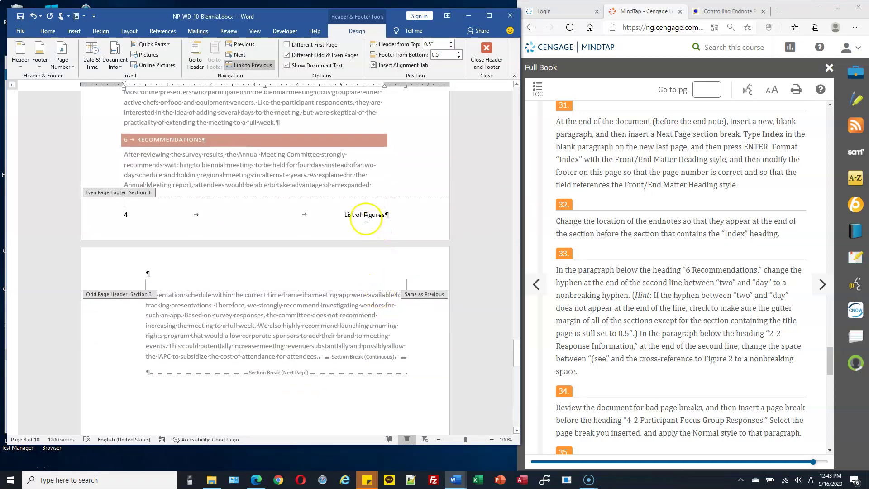
left_click(366, 217)
Step: Turn off Link to Previous for section 5's even page footer on the Index page
left_click_drag(515, 353, 430, 431)
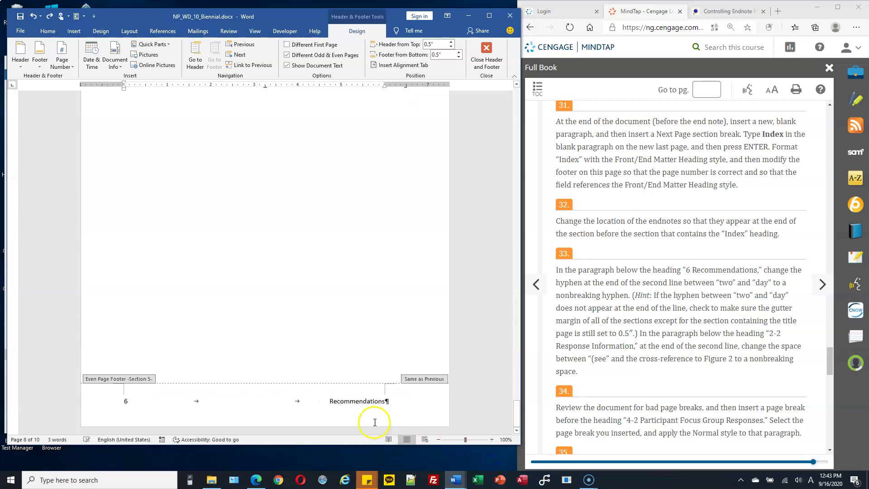
left_click(359, 401)
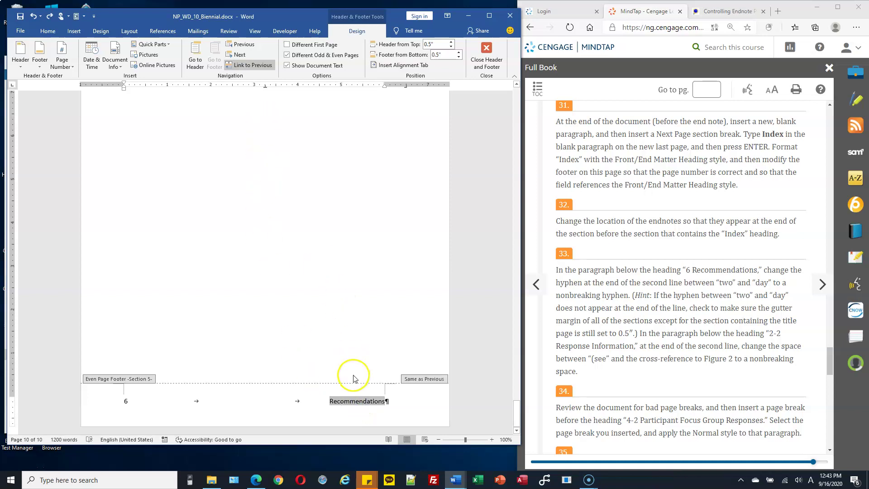
left_click(261, 66)
left_click(349, 402)
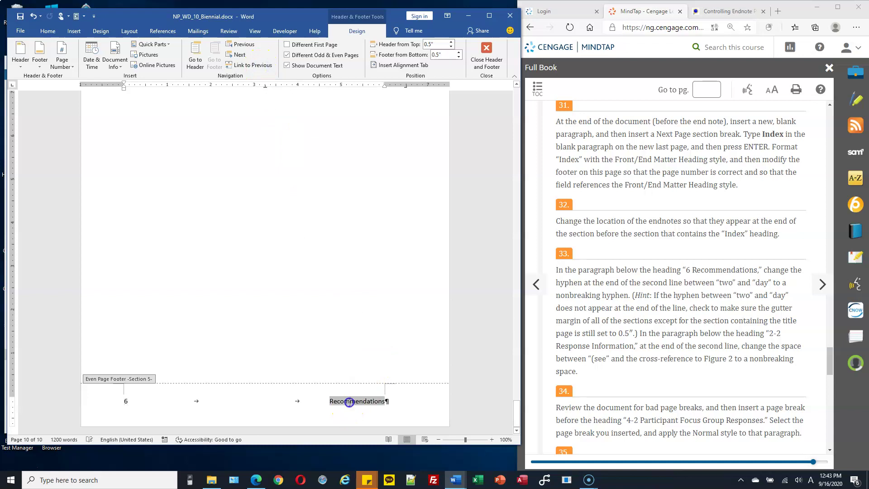
Step: Replace the heading text in section 5's unlinked even page footer with a StyleRef field for the Front/End Matter Heading style
left_click_drag(518, 417, 502, 417)
left_click(339, 402)
left_click_drag(331, 402, 380, 403)
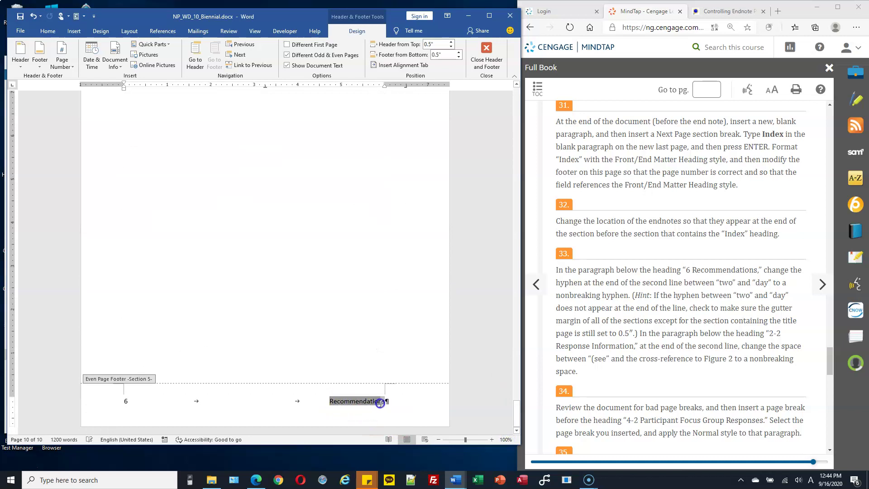
left_click(152, 44)
left_click(164, 79)
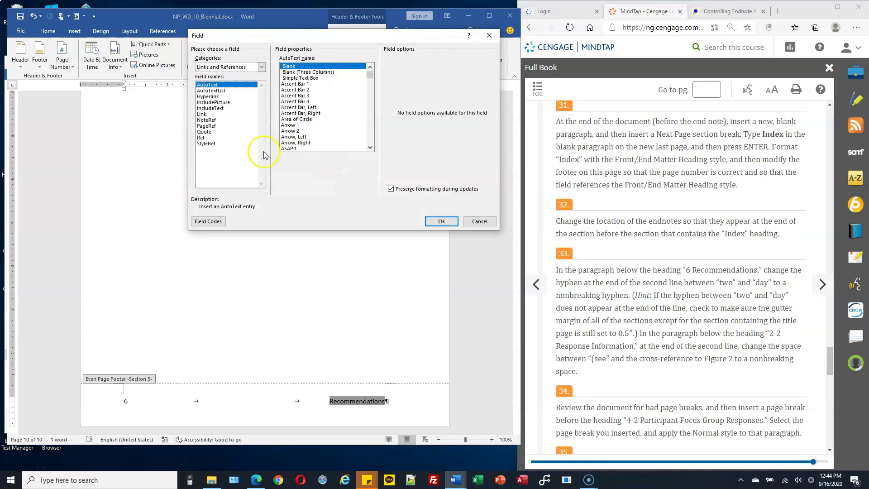
left_click(216, 143)
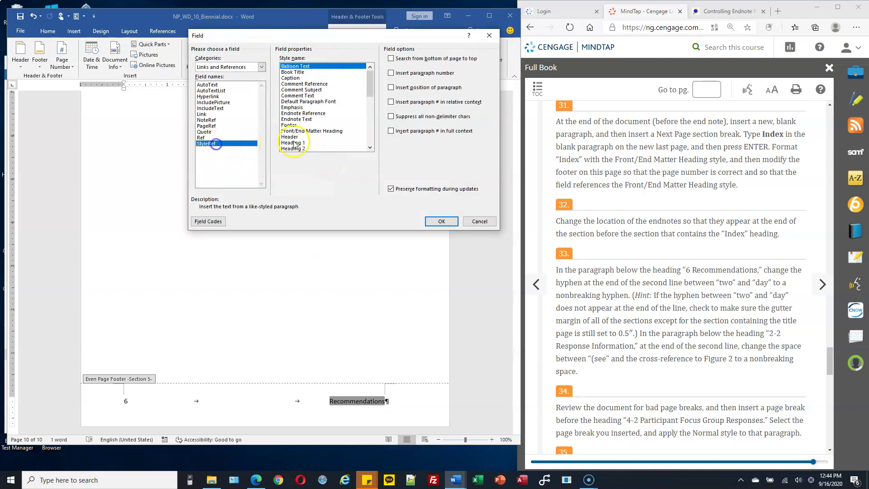
left_click(316, 132)
left_click(441, 222)
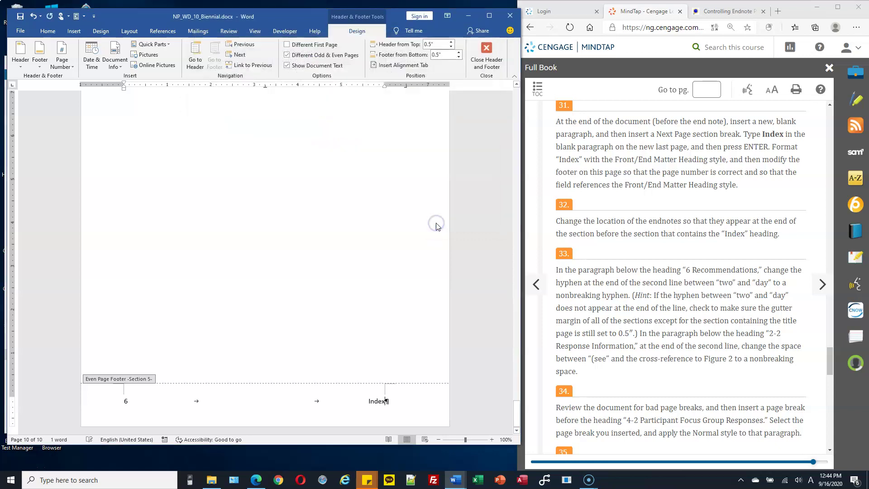
Step: Check section 3's even page footer text and the section labels and page breaks leading up to the Index page
left_click_drag(518, 414, 516, 354)
left_click(345, 233)
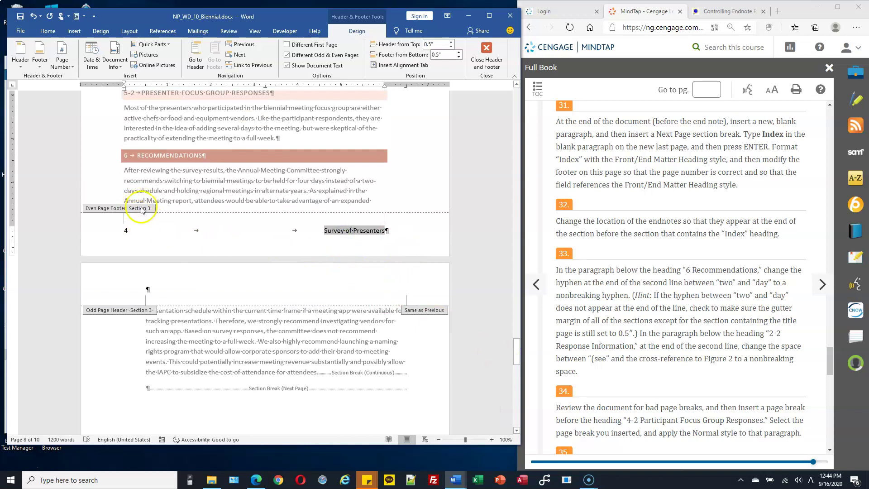
scroll(326, 291, "down", 5)
scroll(344, 289, "down", 12)
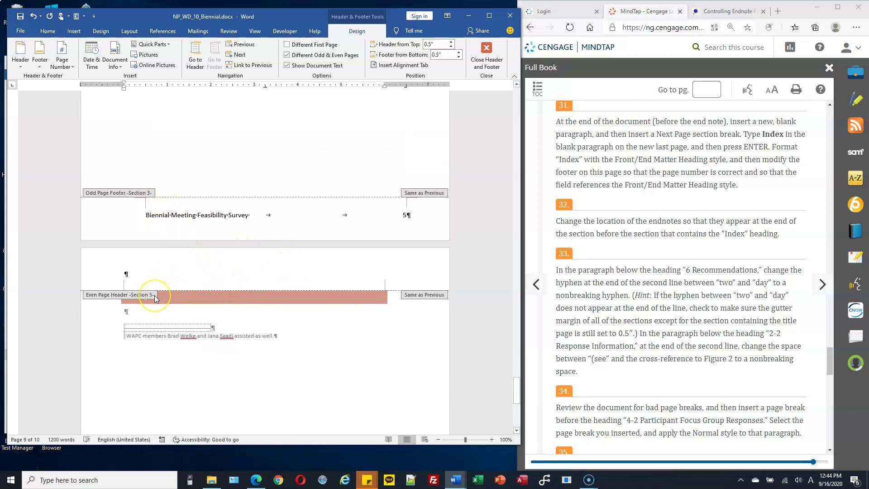
left_click(177, 255)
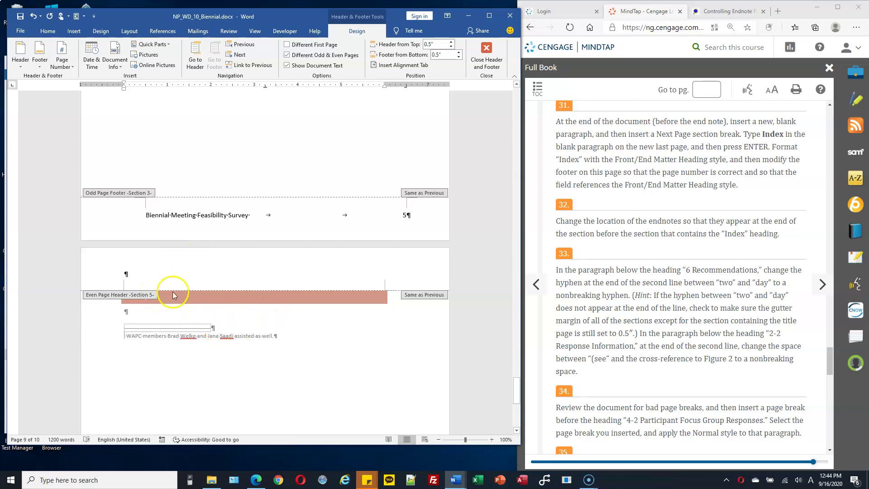
scroll(330, 295, "up", 3)
scroll(333, 294, "down", 5)
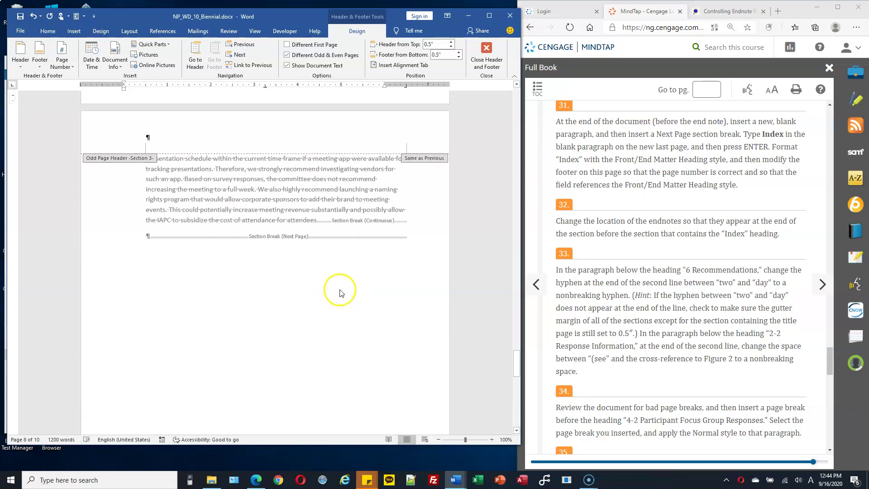
Step: Check the heading field in section 5's even page footer on the Index page and return to the document body
scroll(340, 293, "down", 5)
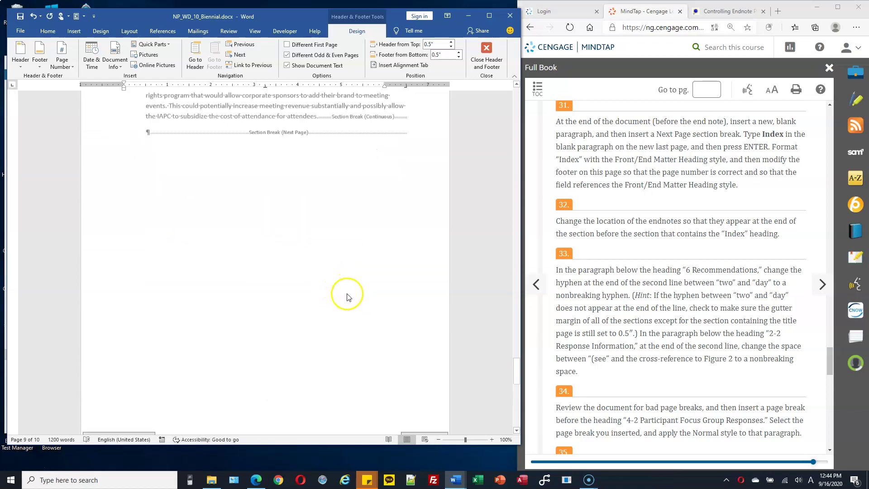
scroll(351, 301, "down", 3)
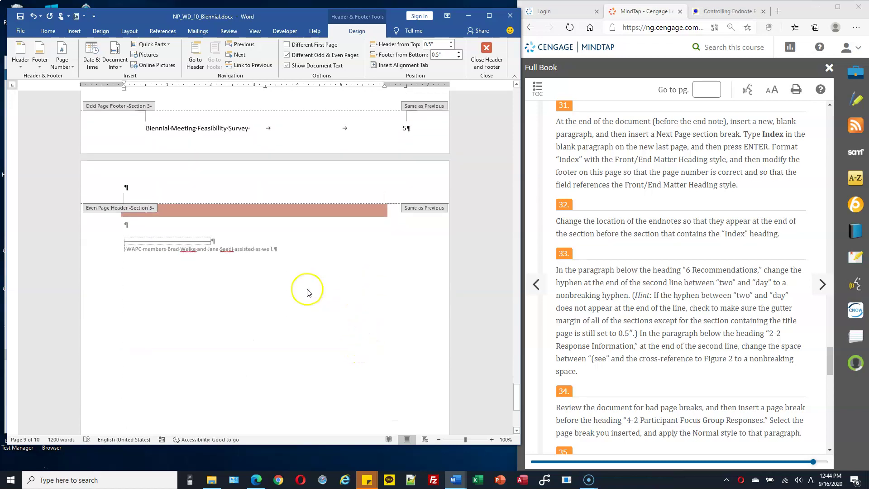
scroll(359, 305, "down", 5)
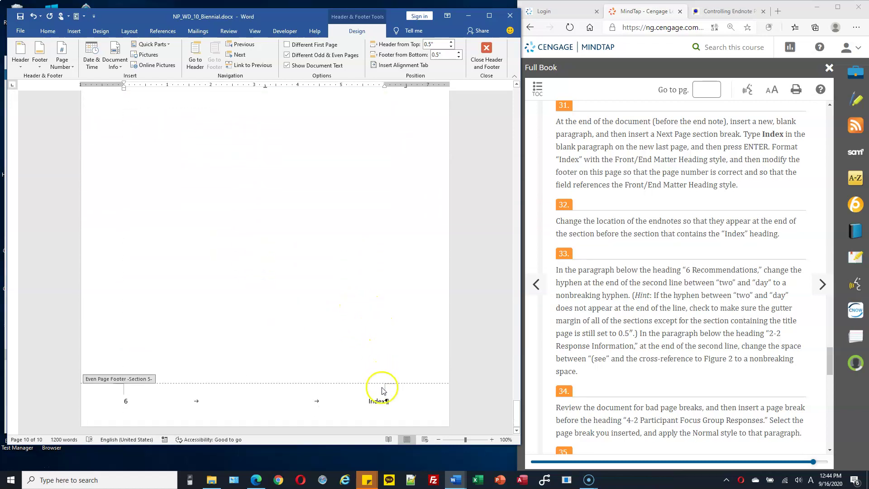
left_click(379, 404)
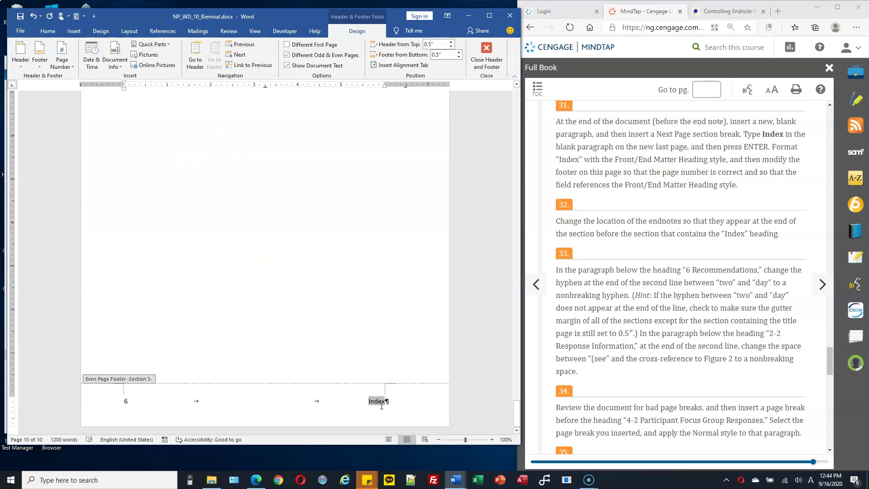
double_click(295, 229)
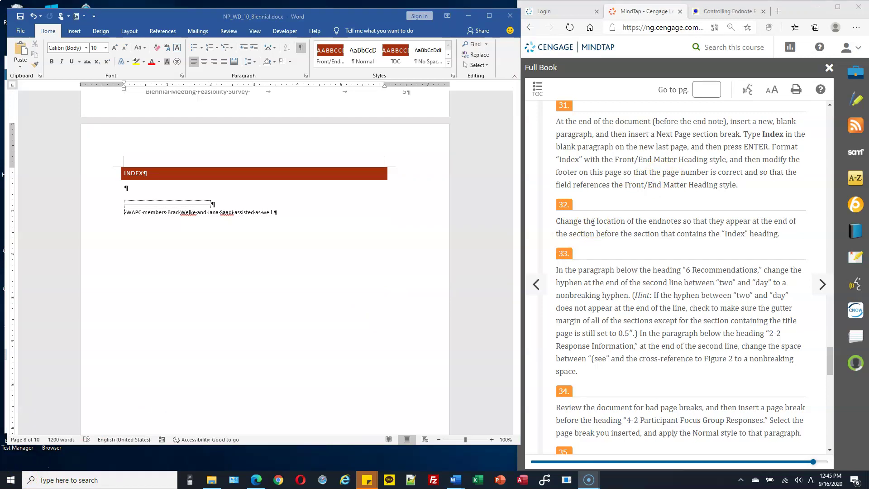
Step: Set the endnote location to End of section in the note options, applied to this section
left_click(690, 162)
left_click(181, 211)
double_click(150, 212)
left_click(151, 212)
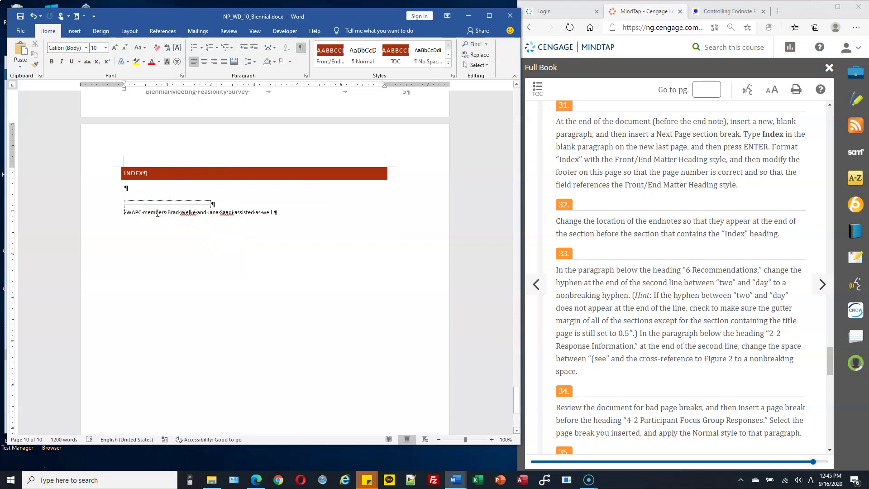
right_click(158, 213)
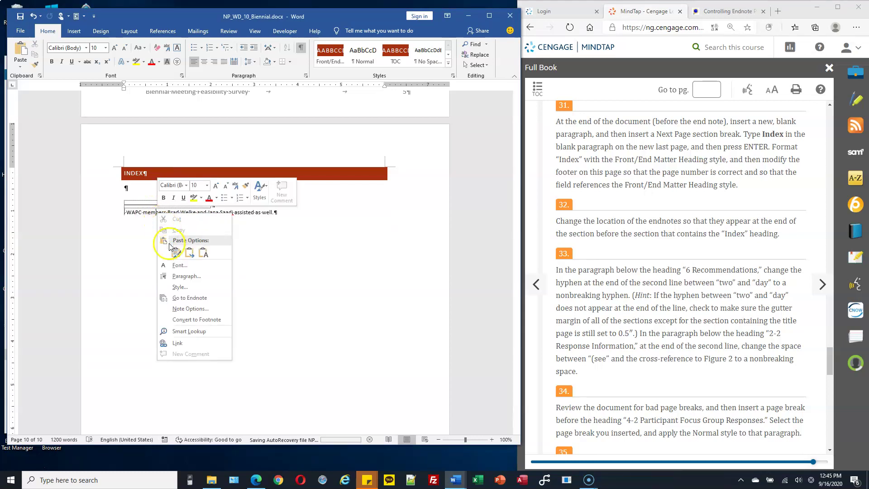
left_click(200, 310)
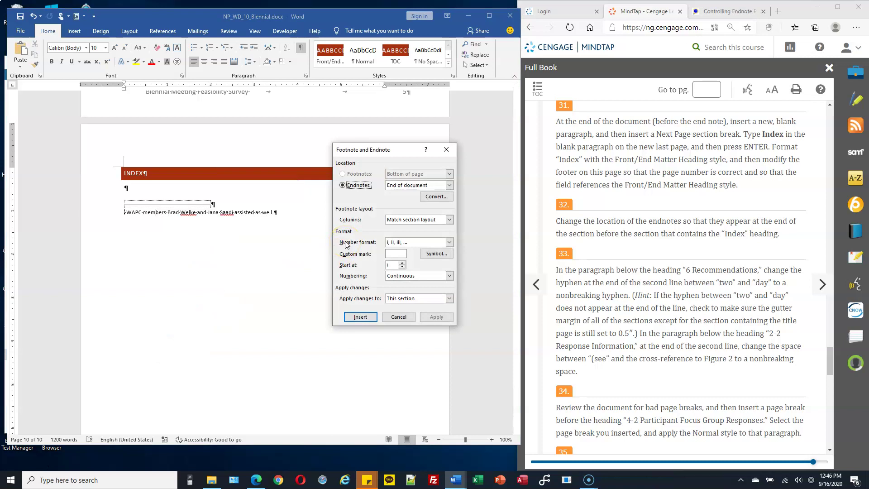
left_click(449, 186)
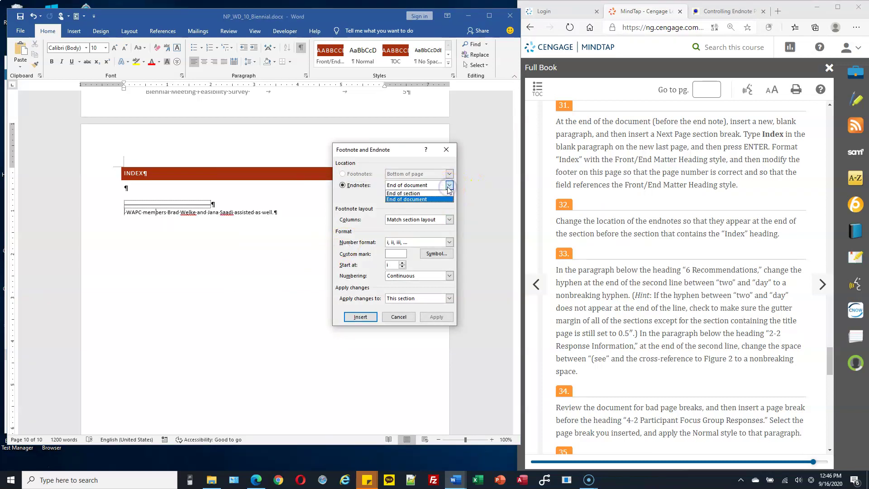
left_click(421, 195)
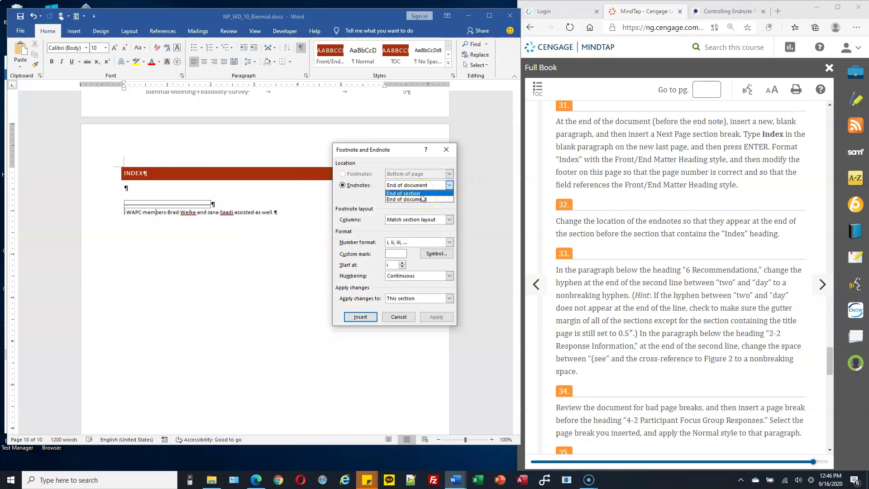
left_click(421, 194)
left_click(437, 317)
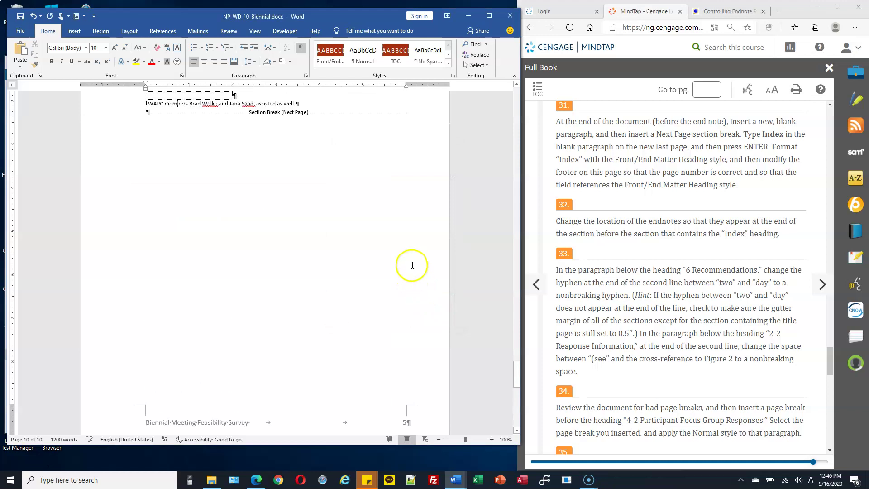
Step: Check where the endnote sits relative to the section break before the Index page
scroll(415, 271, "down", 4)
scroll(208, 272, "up", 8)
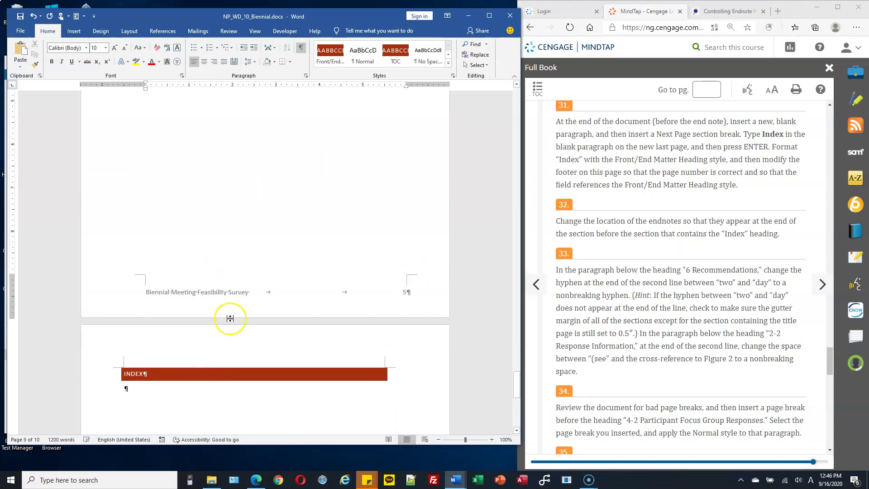
scroll(242, 236, "up", 2)
left_click(181, 275)
scroll(635, 222, "down", 2)
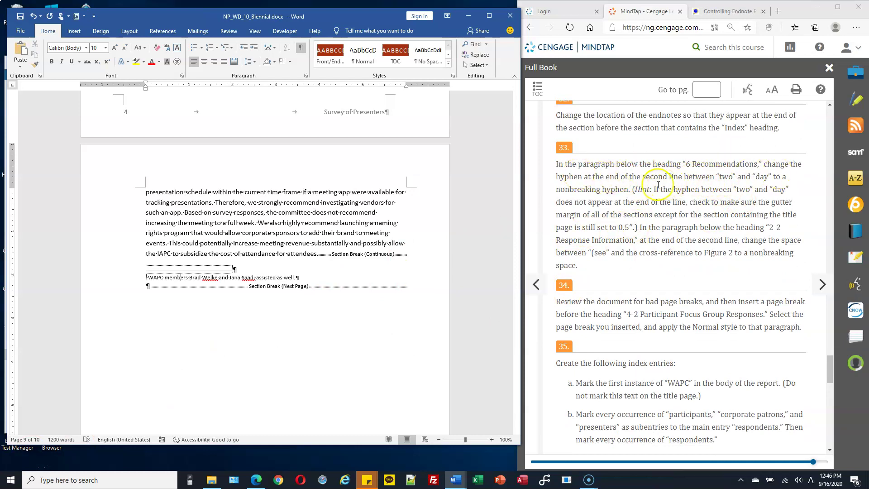
Step: Replace the hyphen between "two" and "day" in the paragraph below the heading "6 Recommendations" with a Nonbreaking Hyphen special character
left_click_drag(559, 189, 621, 195)
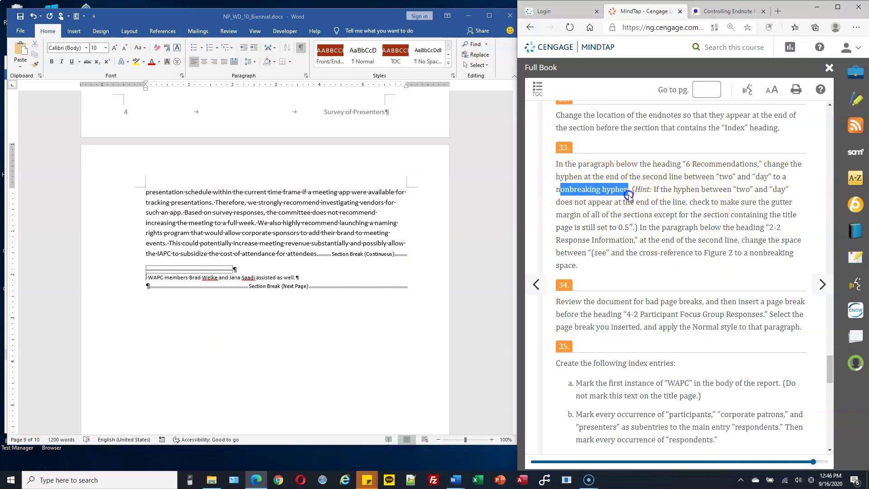
scroll(413, 198, "up", 1)
scroll(413, 197, "up", 5)
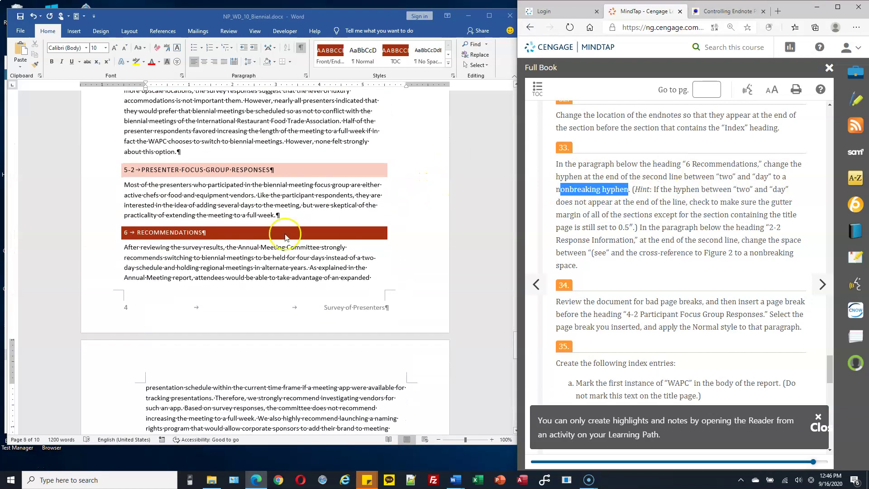
left_click(374, 258)
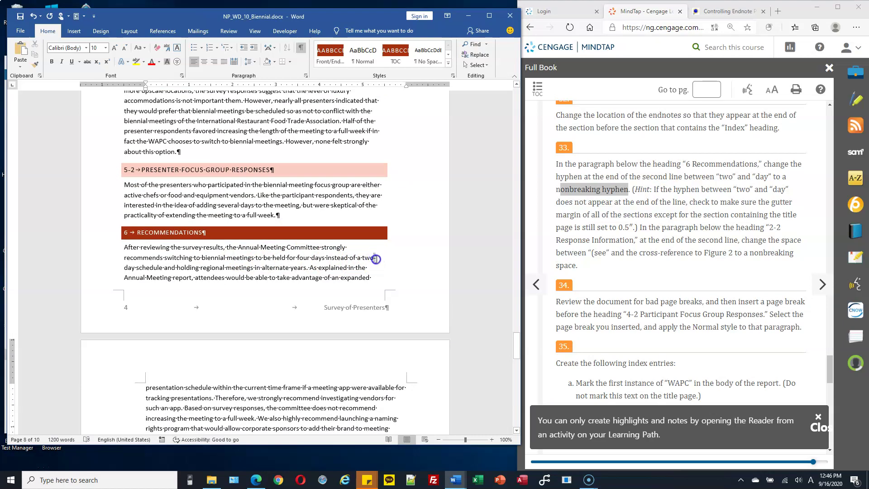
left_click_drag(375, 259, 372, 257)
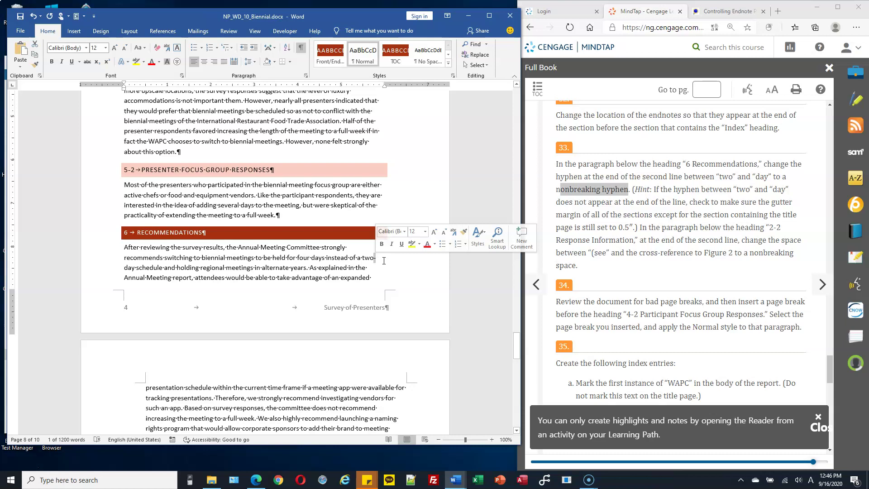
left_click(378, 259)
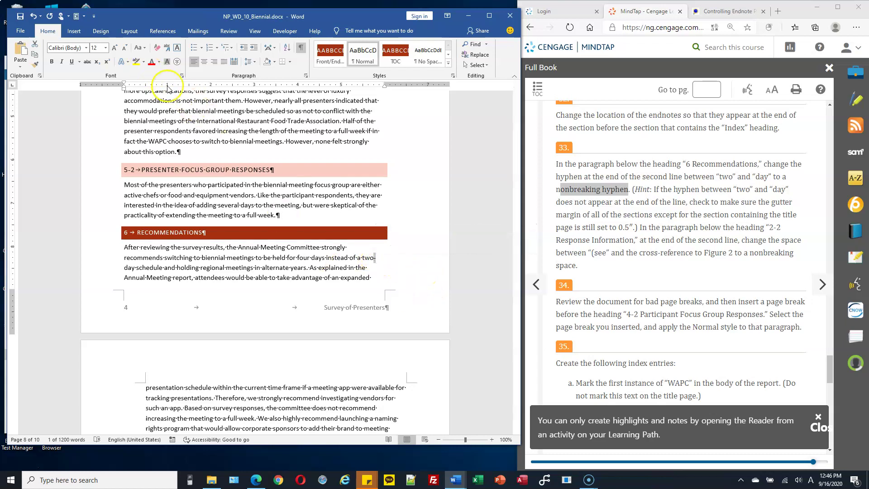
left_click(74, 31)
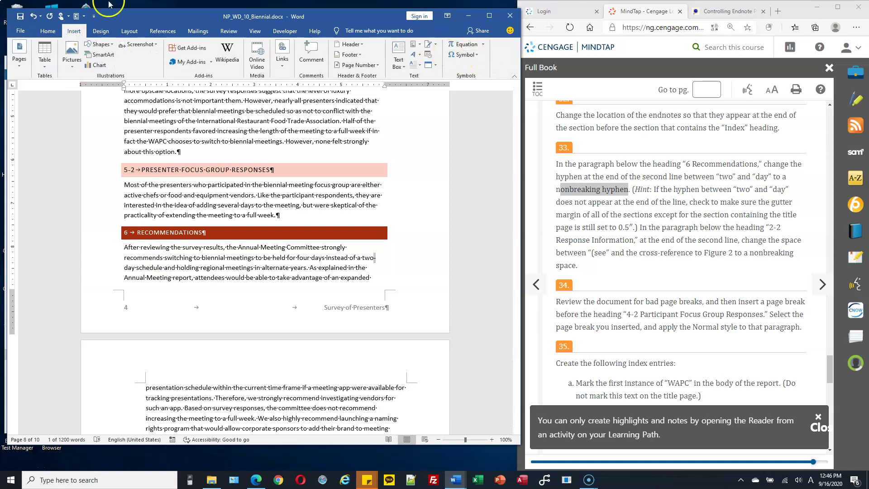
left_click(471, 56)
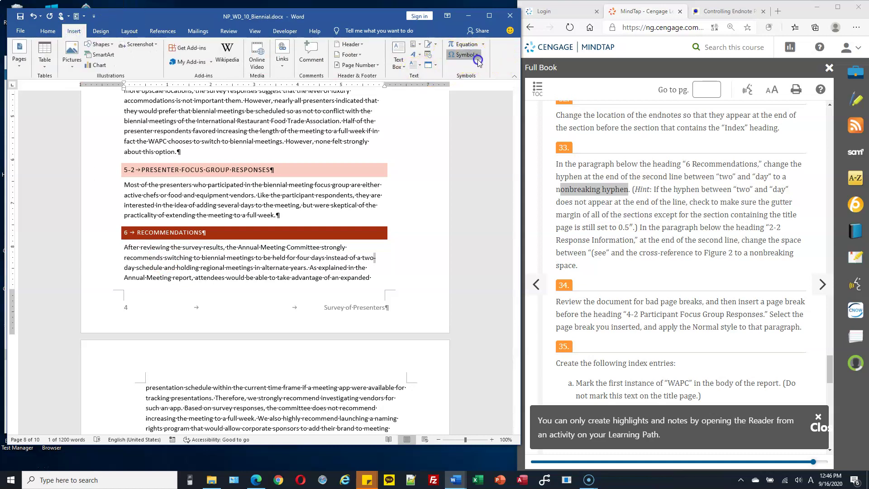
left_click(492, 122)
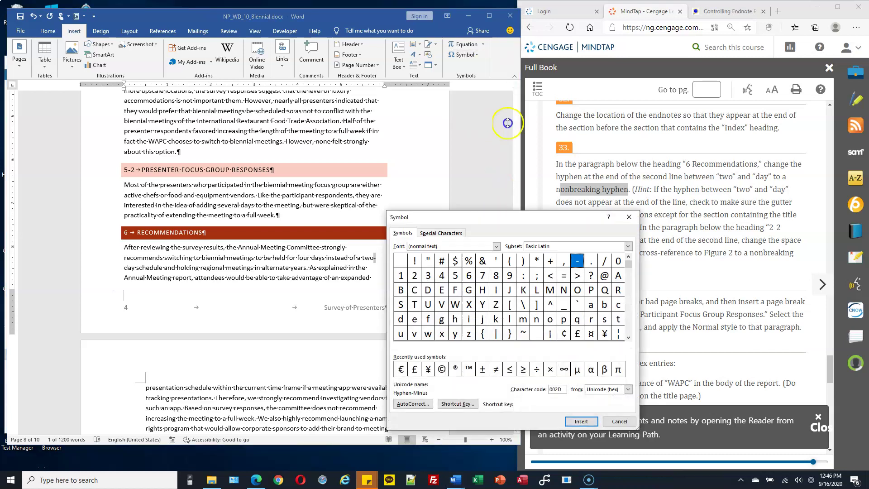
left_click(450, 82)
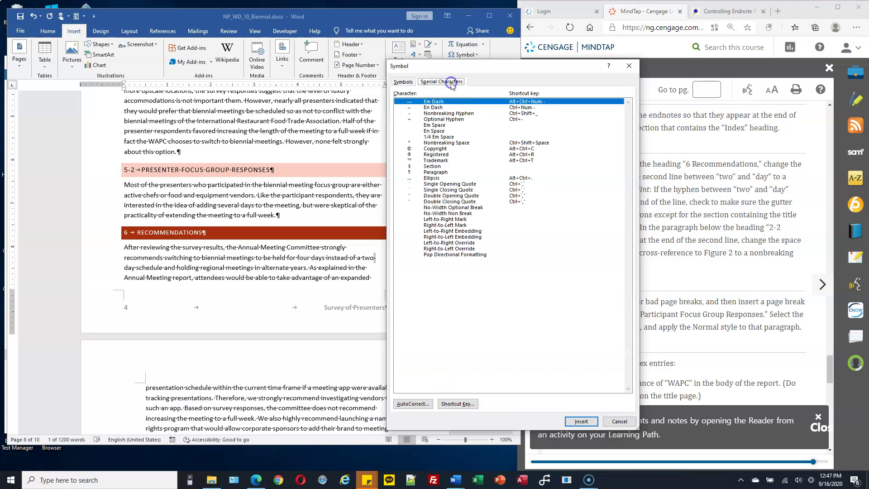
left_click_drag(502, 61, 553, 120)
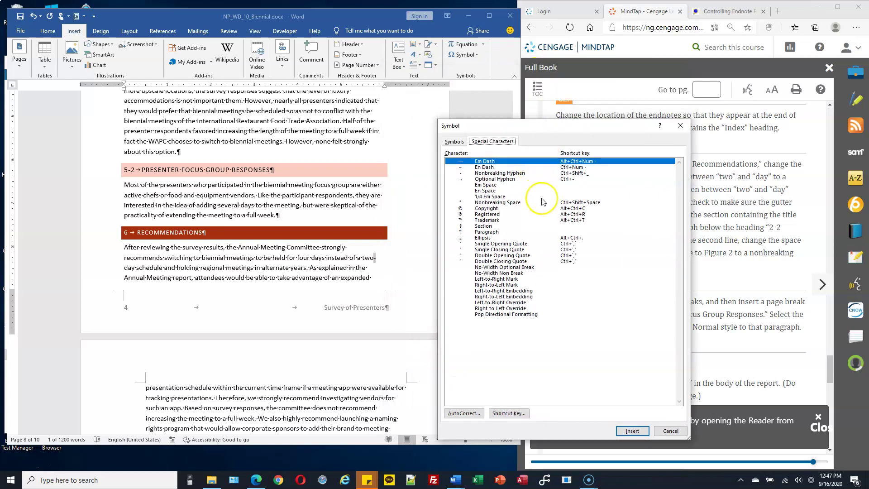
left_click(506, 174)
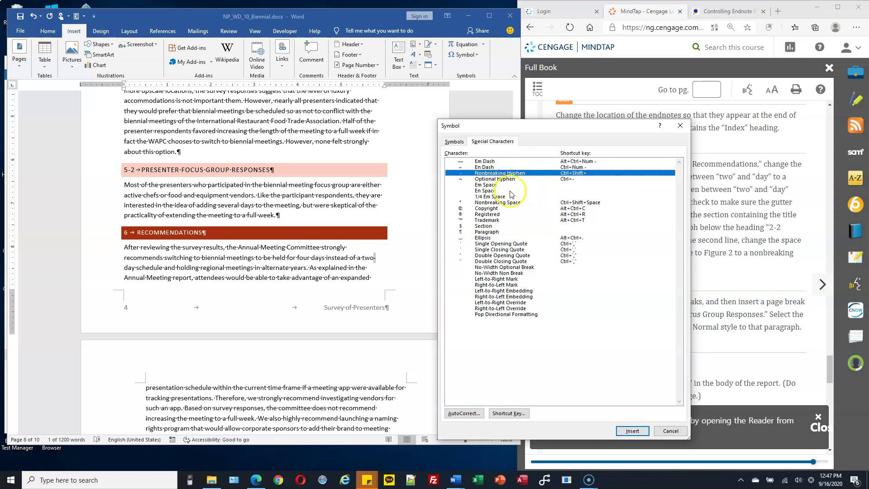
left_click(632, 431)
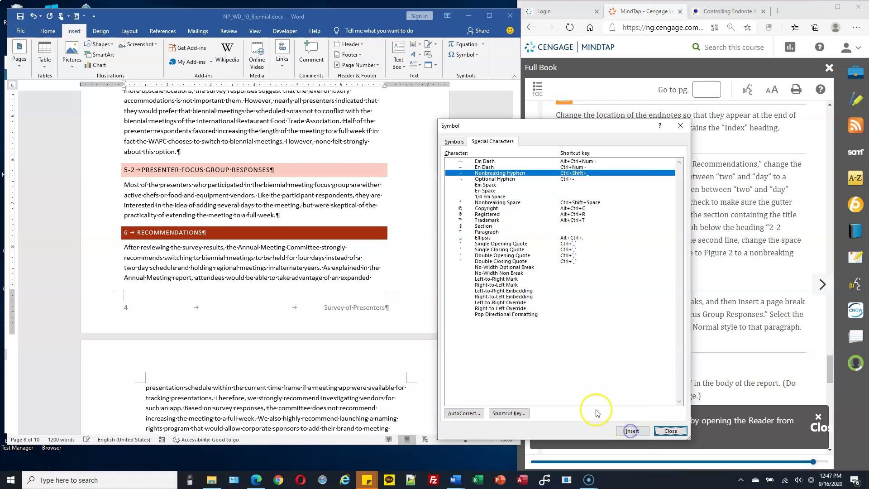
left_click(138, 268)
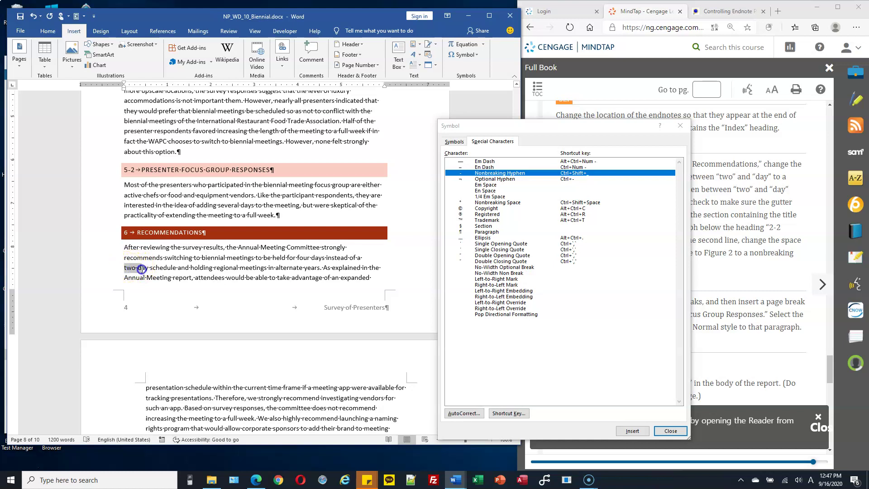
left_click(137, 267)
Step: Replace the space between "(see" and the Figure 2 cross-reference below the heading "2-2 Response Information" with a Nonbreaking Space
left_click_drag(555, 130, 399, 80)
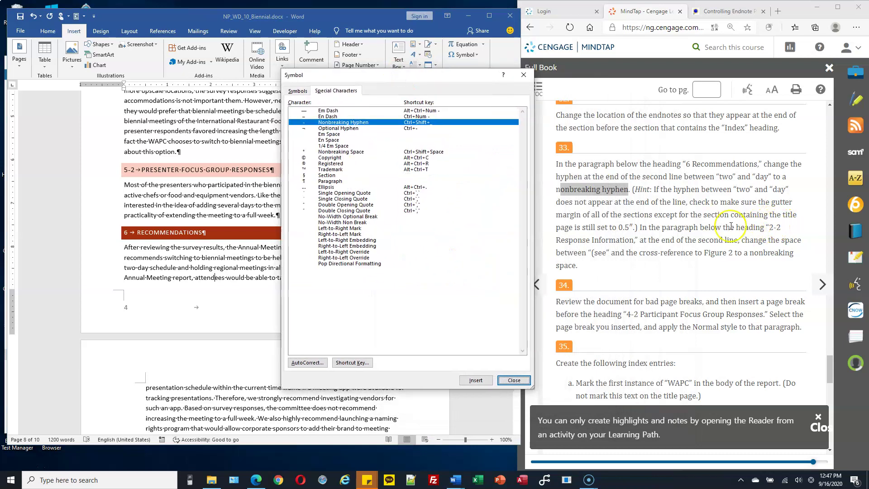
left_click_drag(436, 88, 797, 149)
left_click_drag(519, 339, 525, 235)
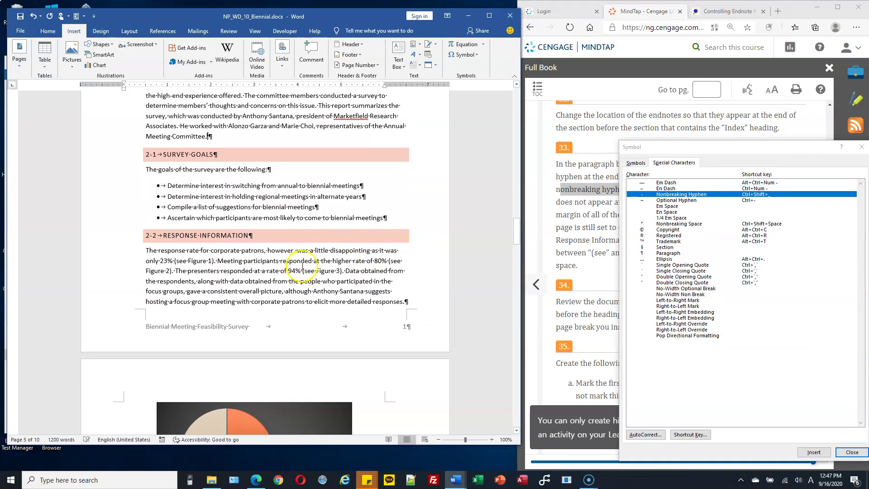
left_click_drag(391, 262, 149, 271)
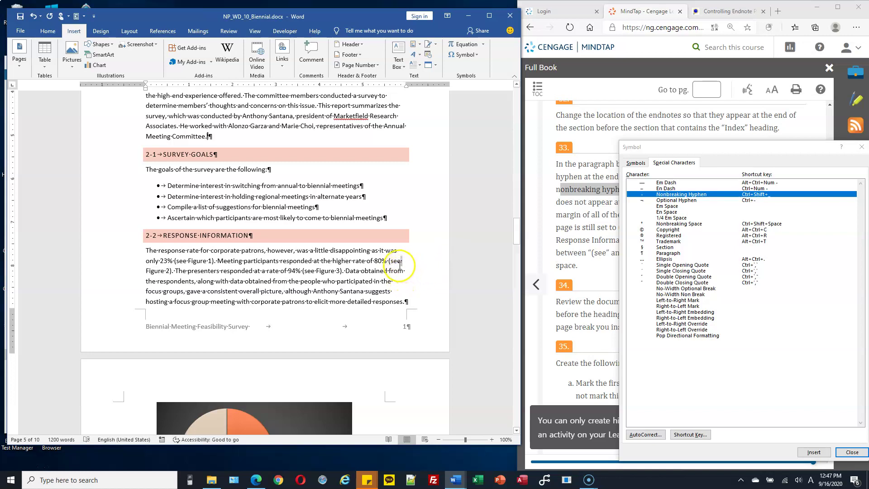
left_click_drag(705, 150, 560, 113)
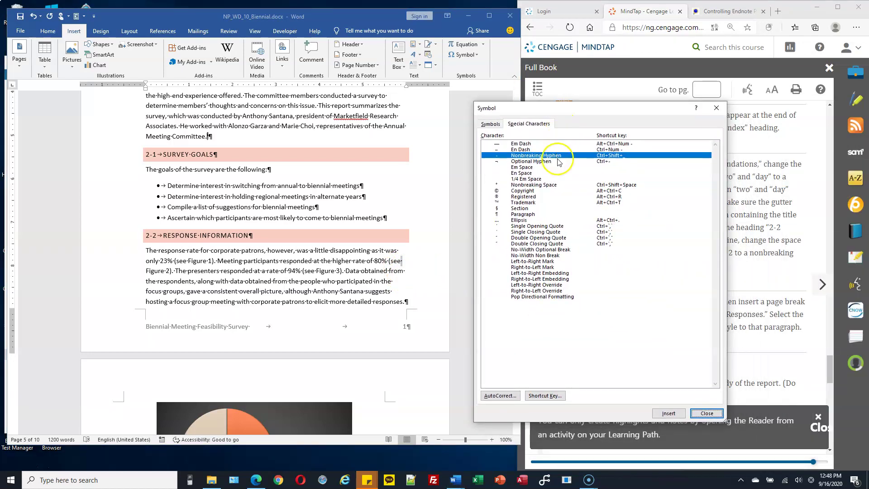
left_click(549, 186)
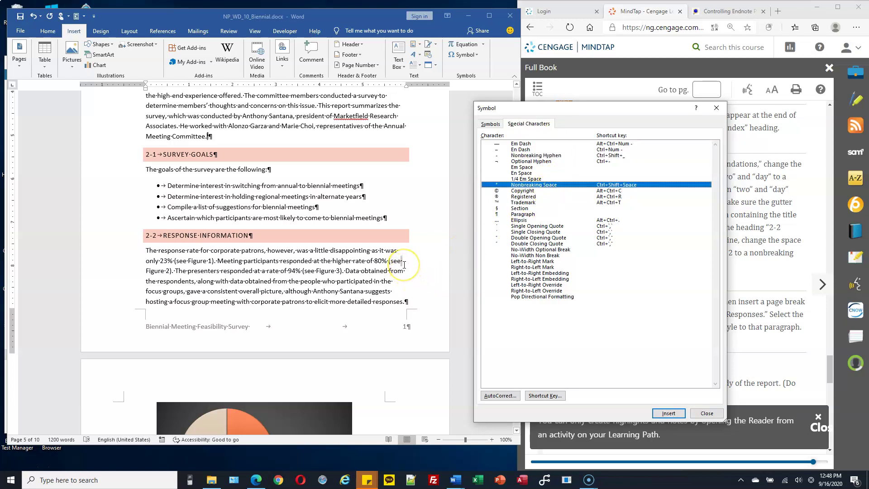
left_click(668, 413)
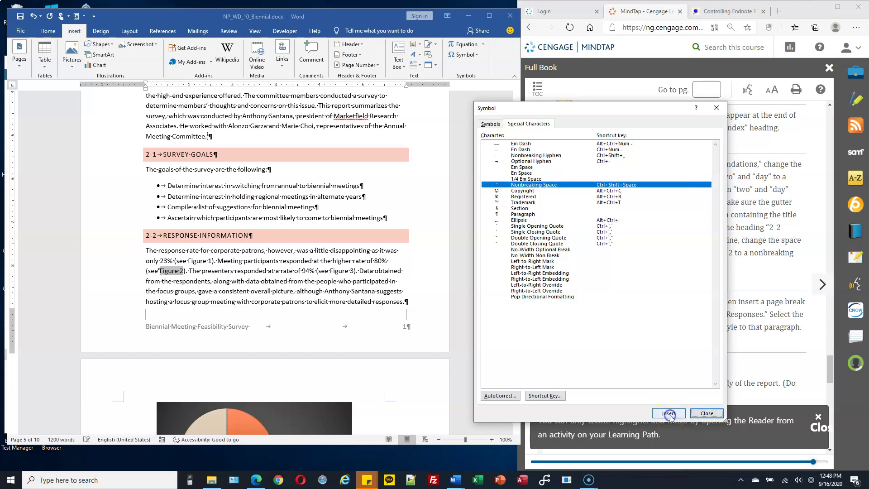
Step: Inspect the nonbreaking space before the Figure 2 cross-reference and close the Symbol dialog
left_click(167, 272)
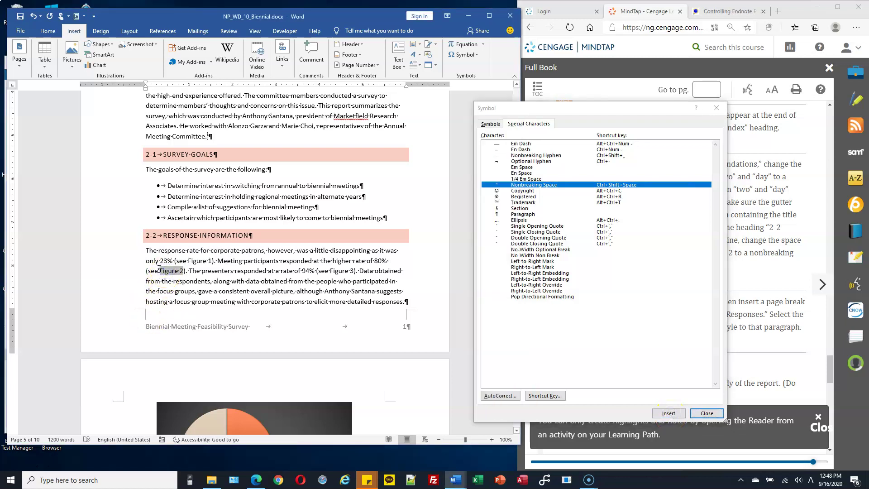
left_click_drag(158, 271, 161, 271)
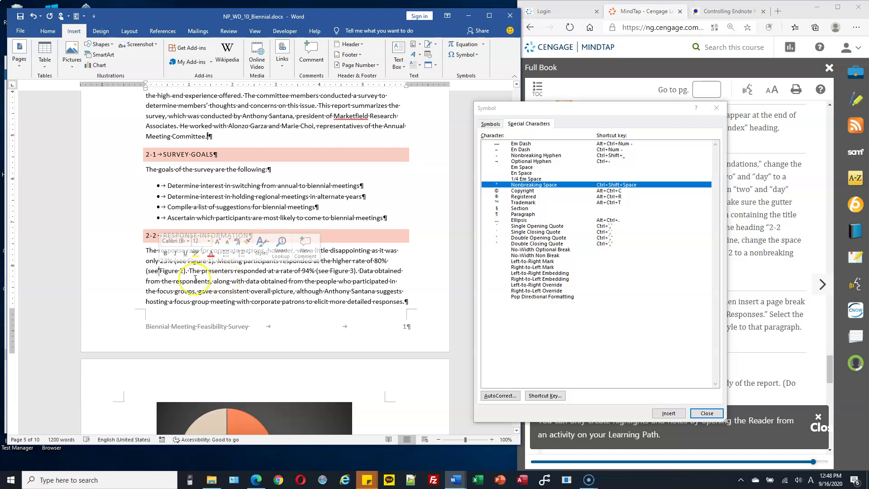
left_click(151, 273)
left_click_drag(150, 271, 183, 272)
left_click(236, 280)
left_click(707, 412)
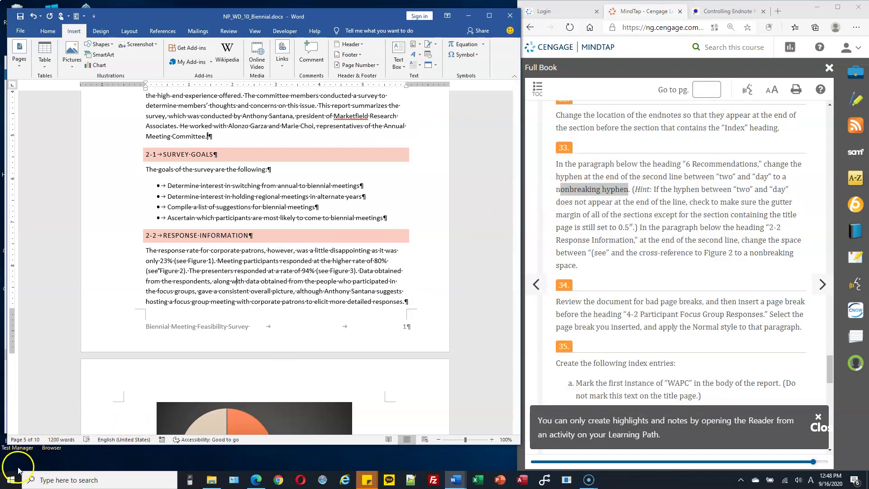
Step: Insert a page break before the heading "4-2 Participant Focus Group Responses"
scroll(687, 272, "down", 4)
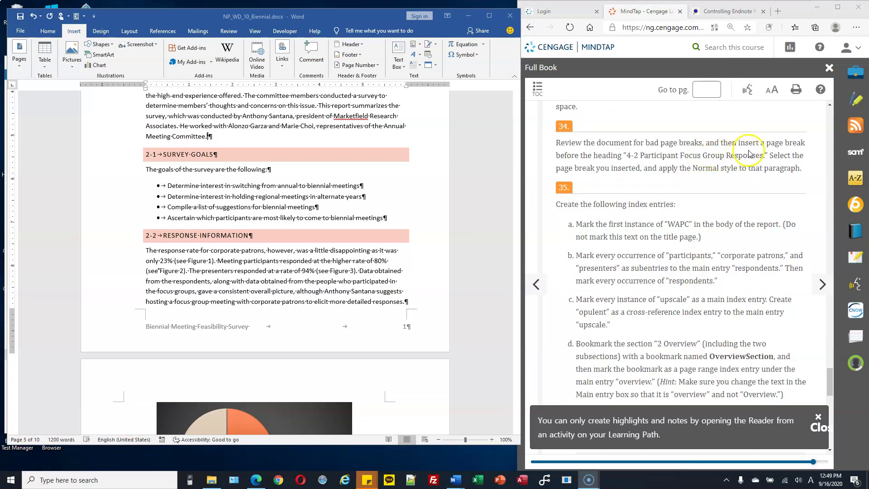
left_click_drag(623, 156, 742, 156)
left_click(407, 190)
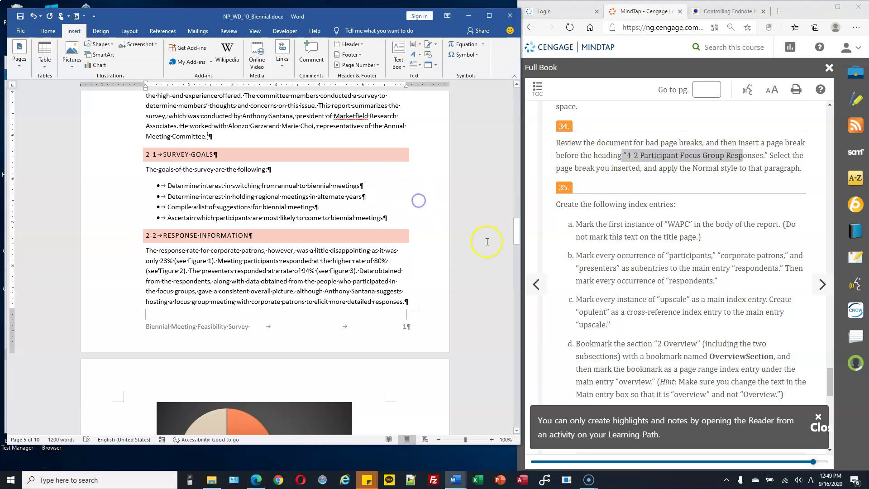
left_click_drag(516, 229, 483, 309)
left_click(211, 278)
left_click(199, 263)
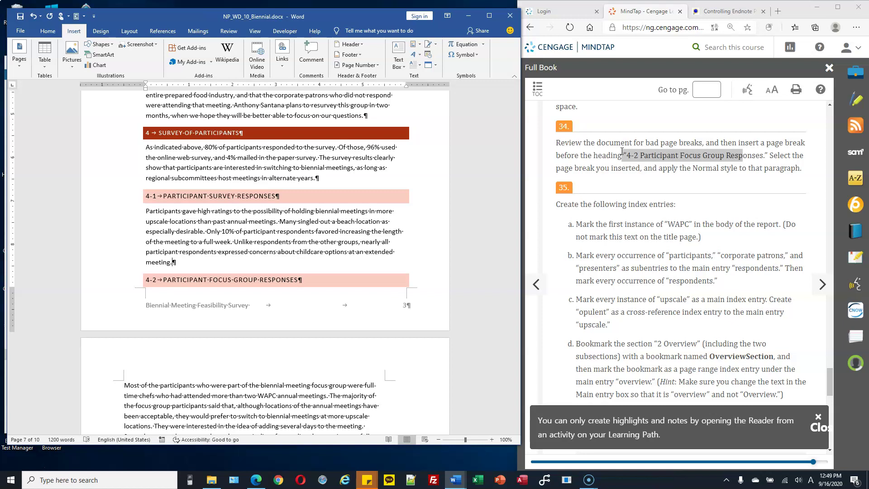
key("ctrl+Return")
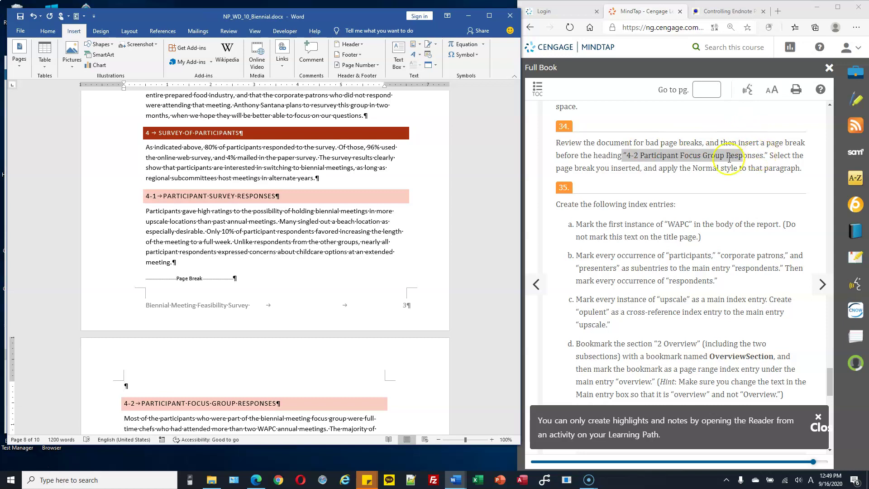
Step: Apply the Normal style to the page break paragraph above the heading "4-2 Participant Focus Group Responses"
left_click_drag(146, 278, 220, 280)
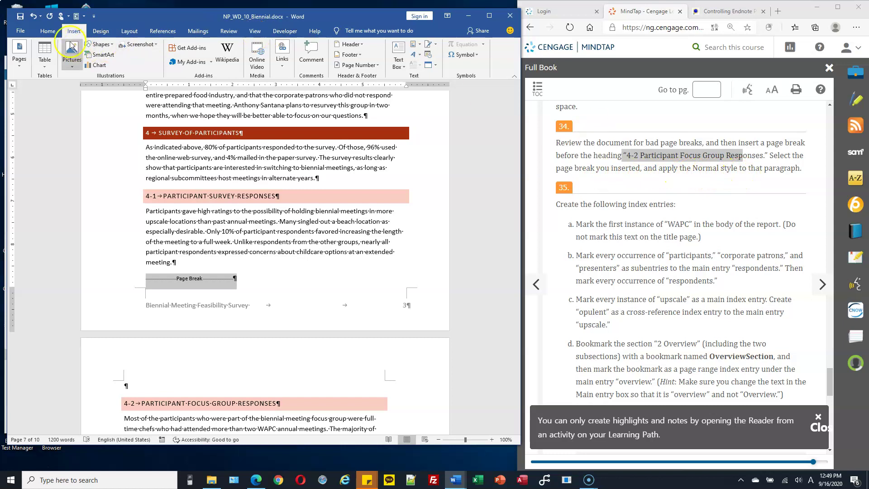
left_click(47, 31)
left_click(362, 59)
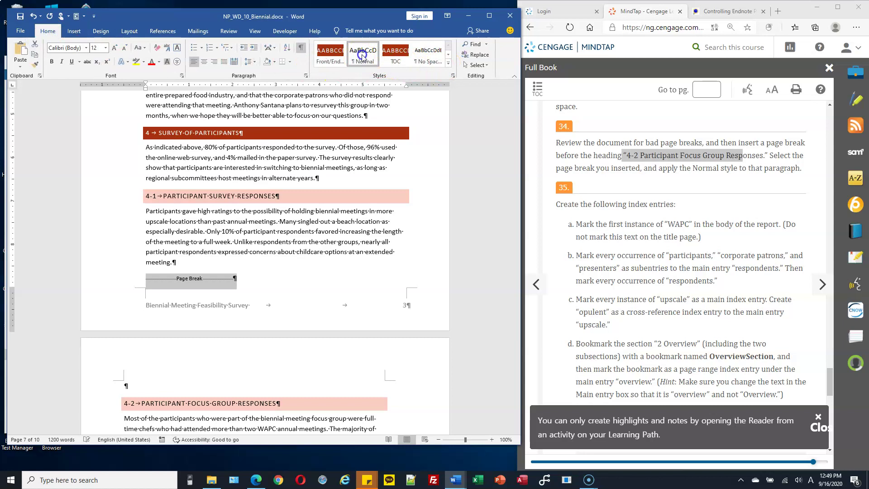
left_click(598, 238)
scroll(597, 237, "down", 1)
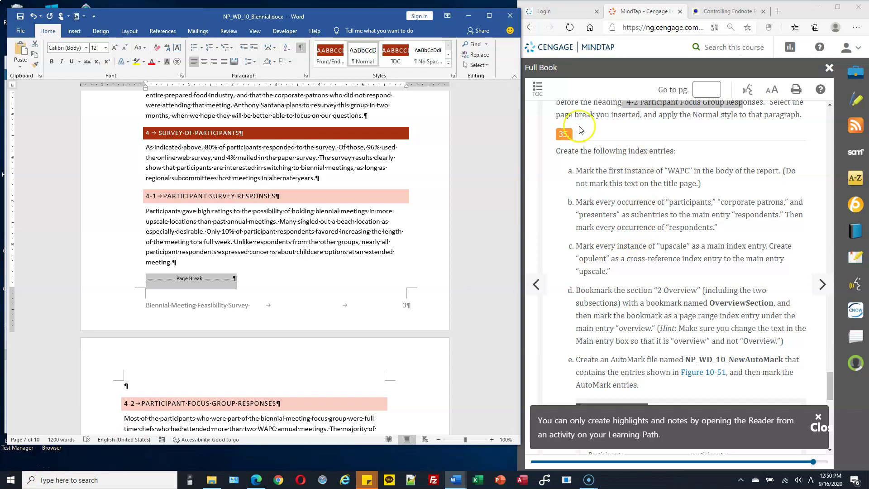
left_click(176, 35)
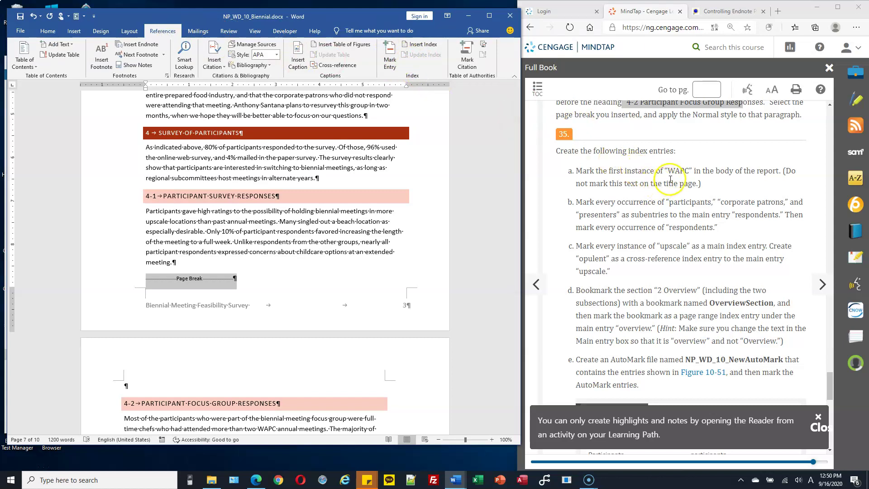
left_click(47, 31)
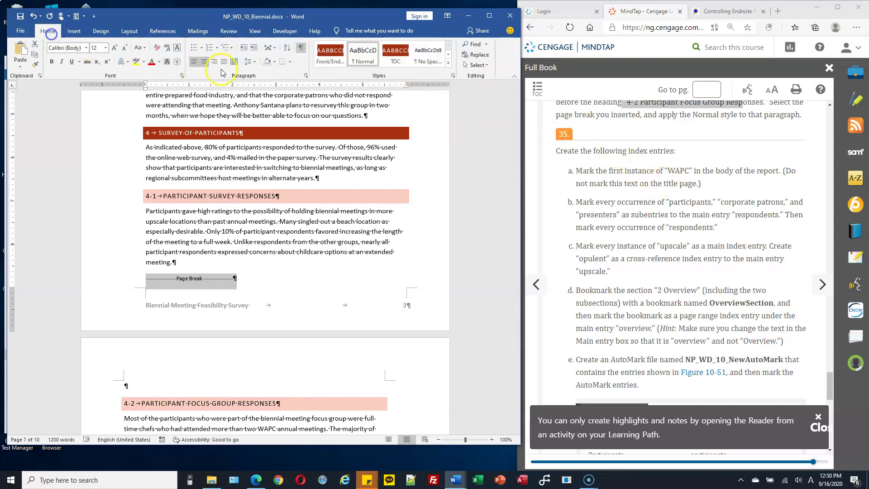
left_click(478, 45)
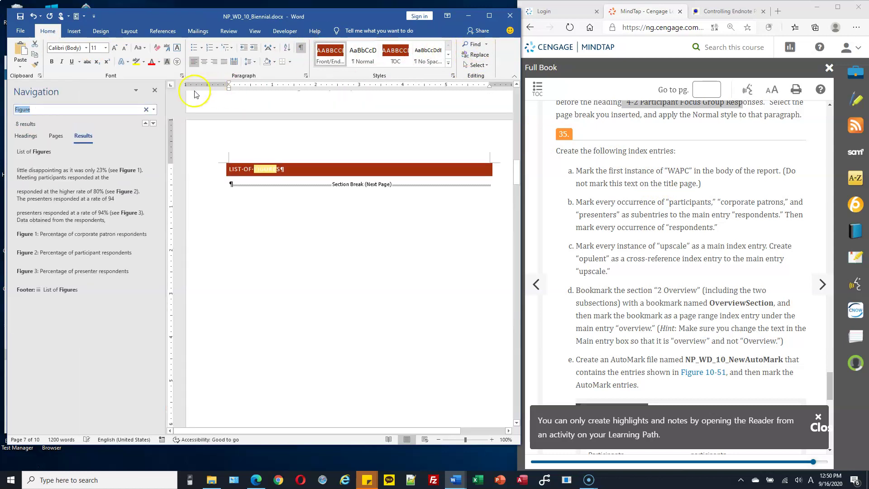
left_click(154, 91)
Step: Find "WAPC" in the body of the report with Advanced Find and keep the match in view
left_click(486, 44)
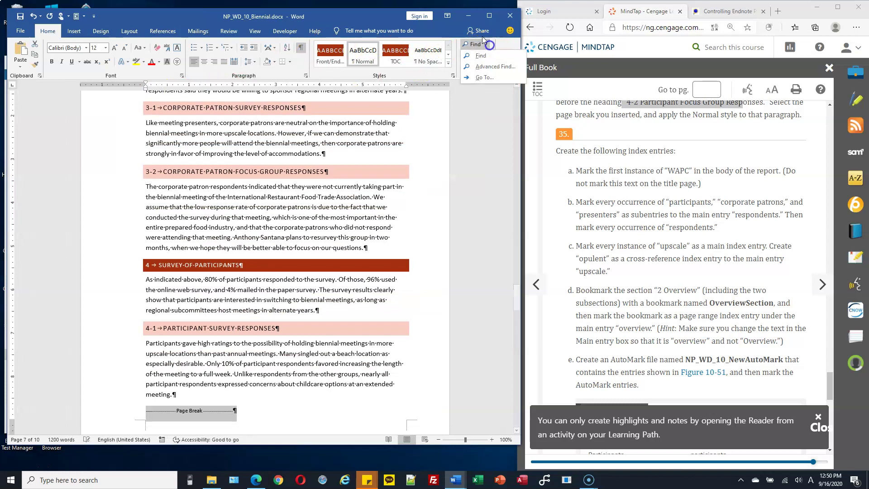
left_click(491, 72)
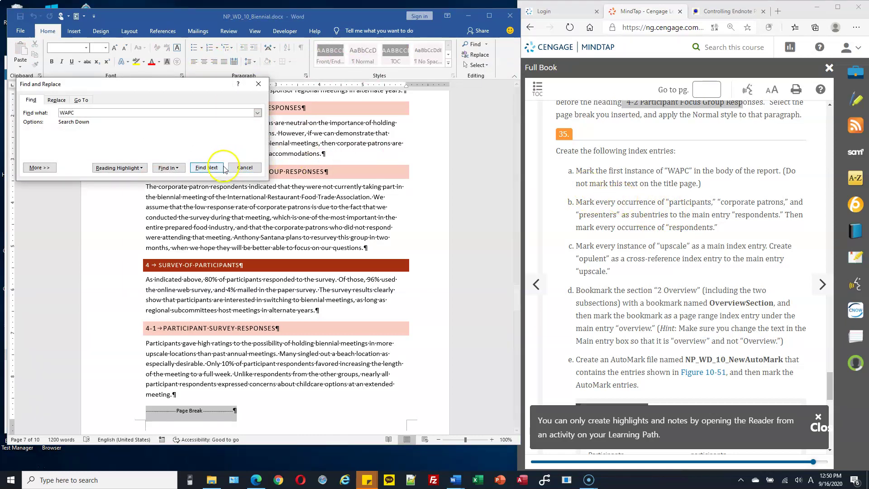
left_click(206, 167)
left_click(419, 268)
left_click_drag(179, 112, 204, 209)
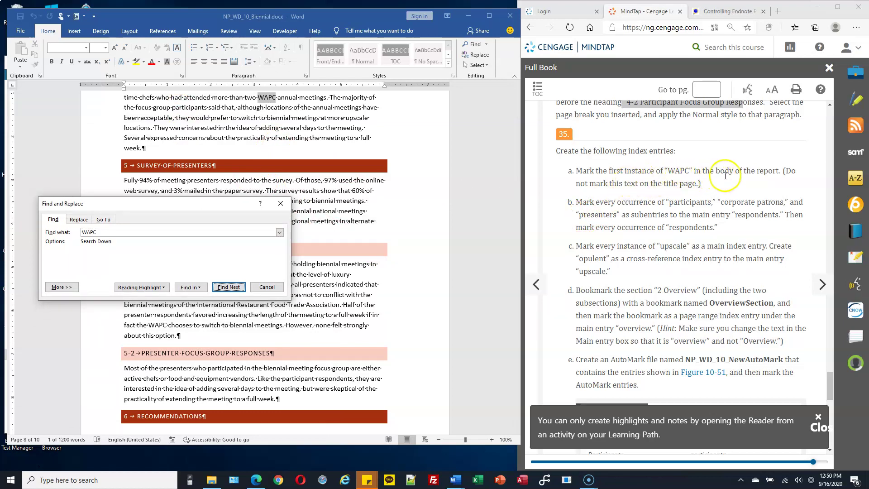
left_click_drag(189, 206, 162, 180)
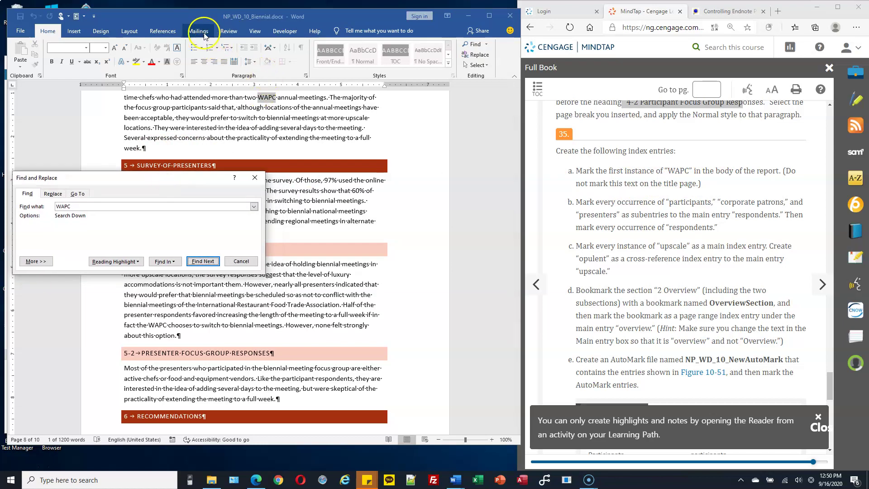
Step: Mark only the found "WAPC" instance as a main index entry with the Current page option
left_click(163, 31)
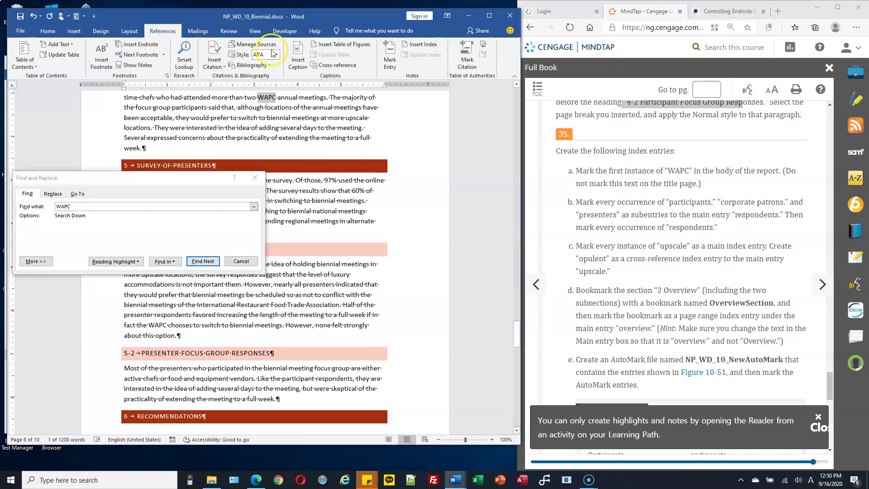
left_click(392, 57)
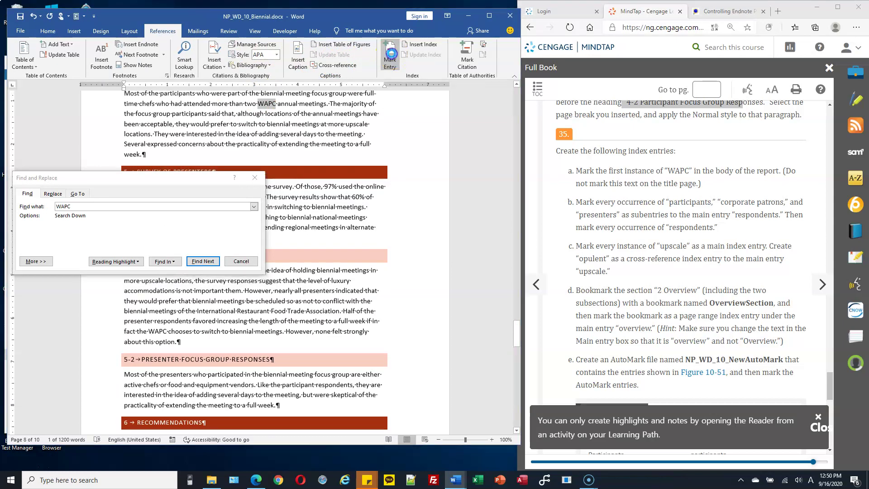
left_click_drag(427, 169, 435, 152)
left_click(423, 184)
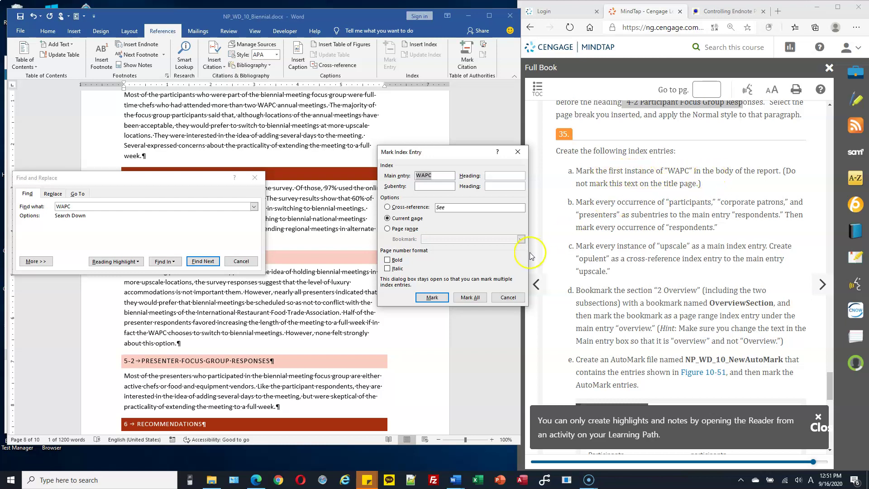
left_click(432, 299)
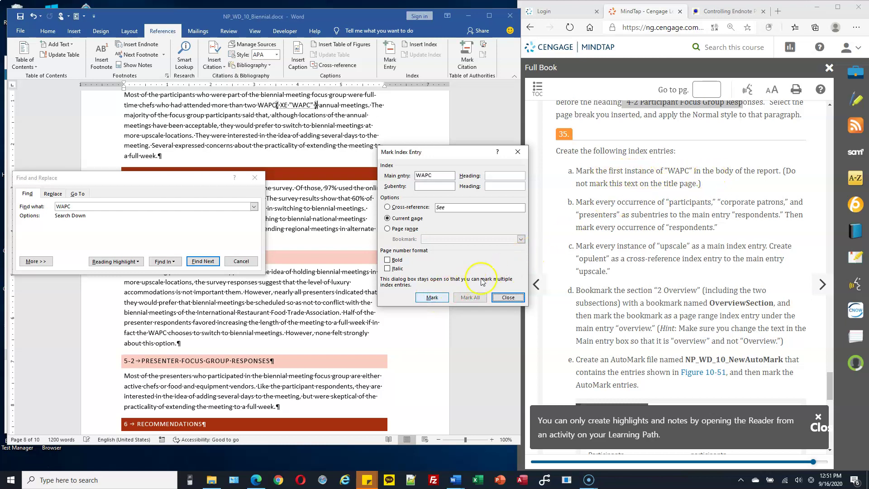
Step: Find the next occurrence of "participants" in the report, reusing the word from the exercise instructions
left_click_drag(669, 202, 712, 204)
key("ctrl+c")
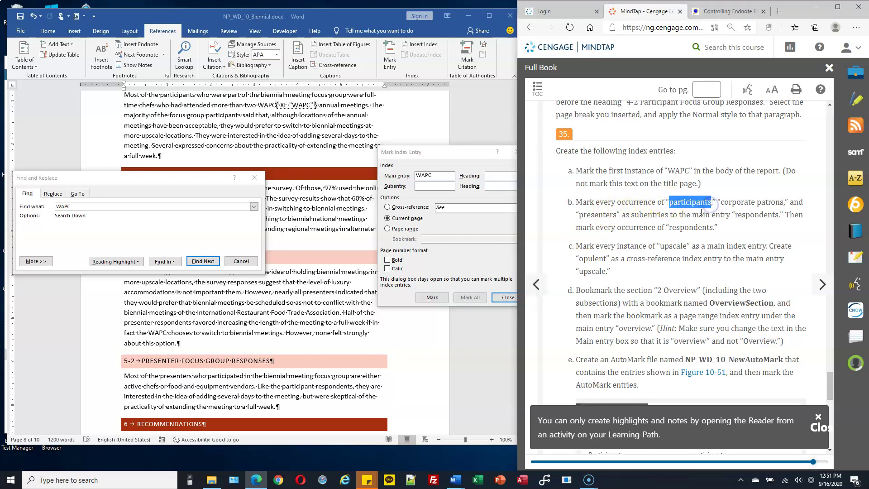
left_click(131, 205)
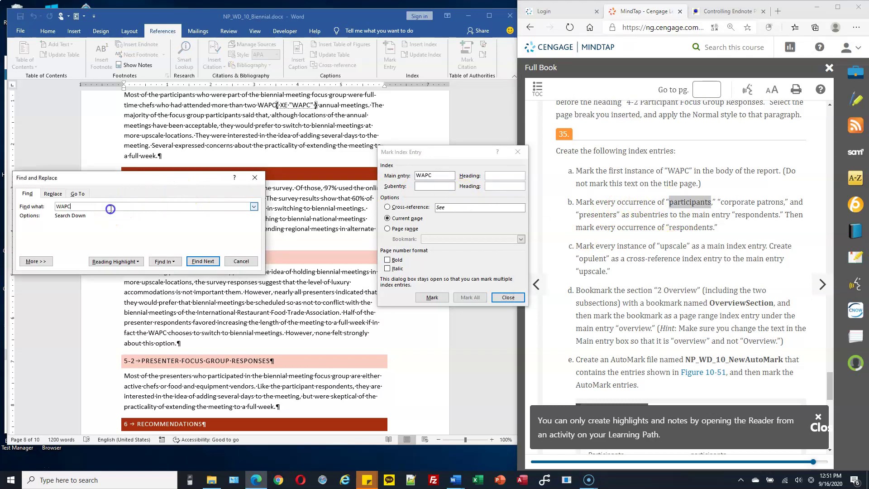
left_click_drag(51, 205, 178, 204)
key("ctrl+v")
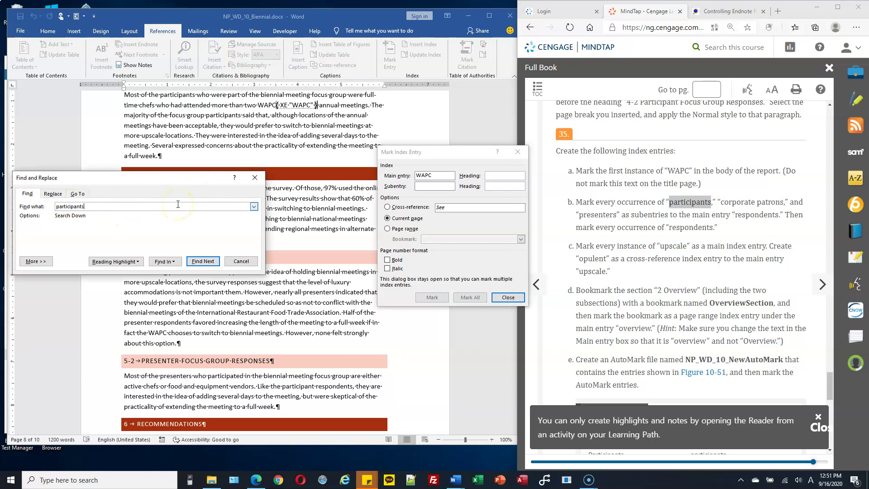
left_click(203, 261)
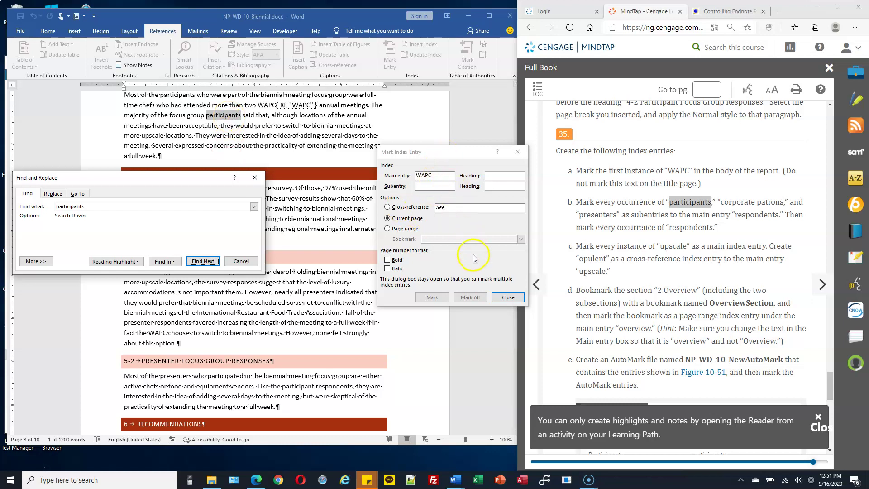
Step: Mark all occurrences of "participants" in the index as the subentry "participants" under the main entry "respondents"
left_click(461, 153)
left_click_drag(449, 176, 414, 176)
left_click(433, 176)
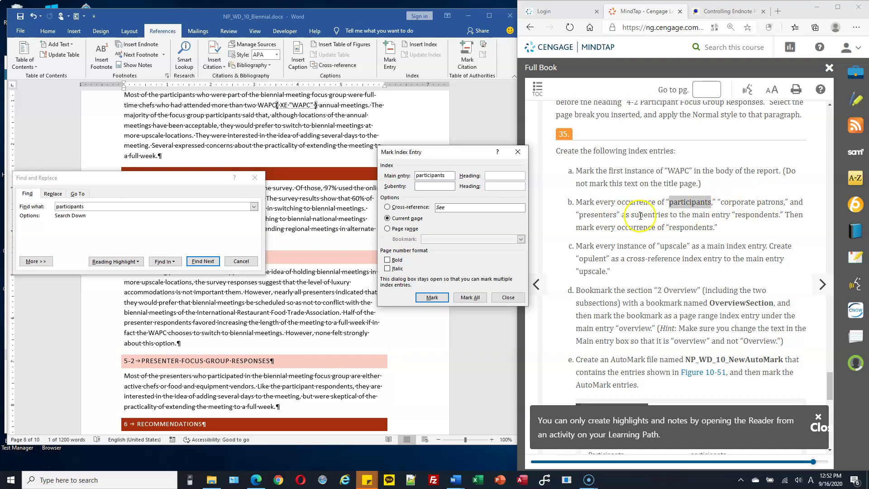
left_click_drag(630, 214, 678, 215)
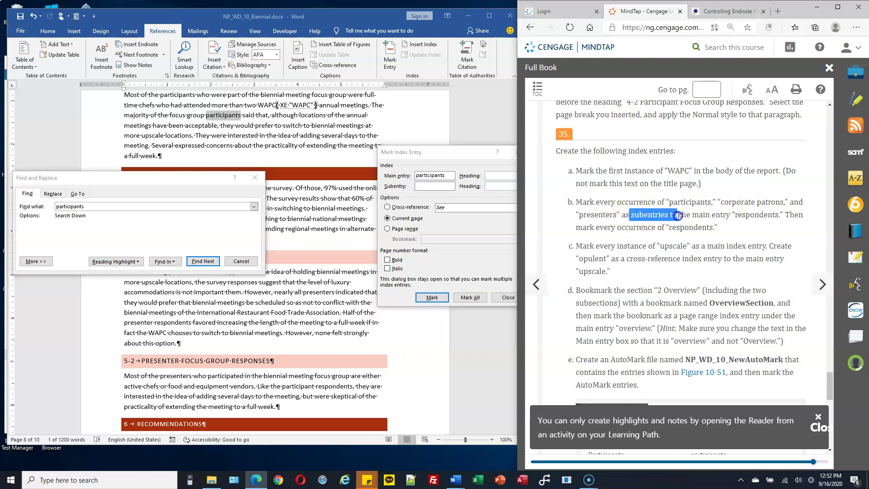
left_click(436, 186)
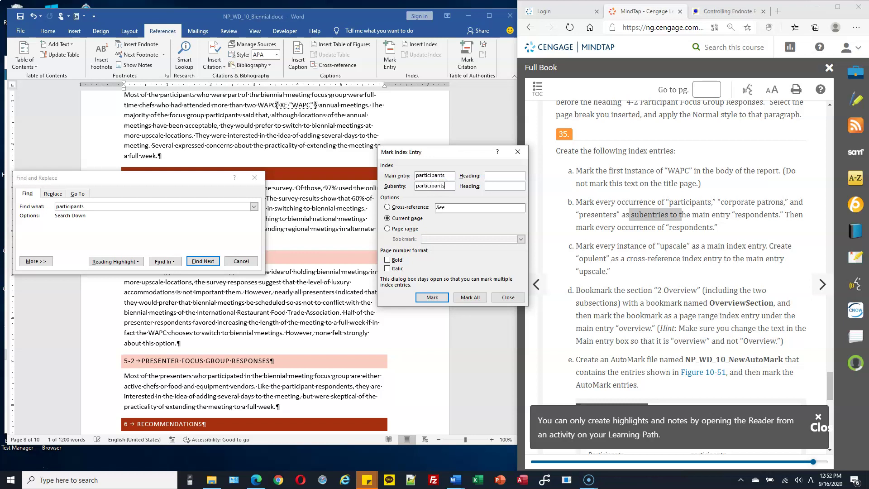
left_click_drag(447, 175, 410, 175)
type("respondents")
double_click(448, 177)
left_click_drag(448, 176, 426, 177)
left_click(417, 176)
double_click(418, 176)
left_click(475, 299)
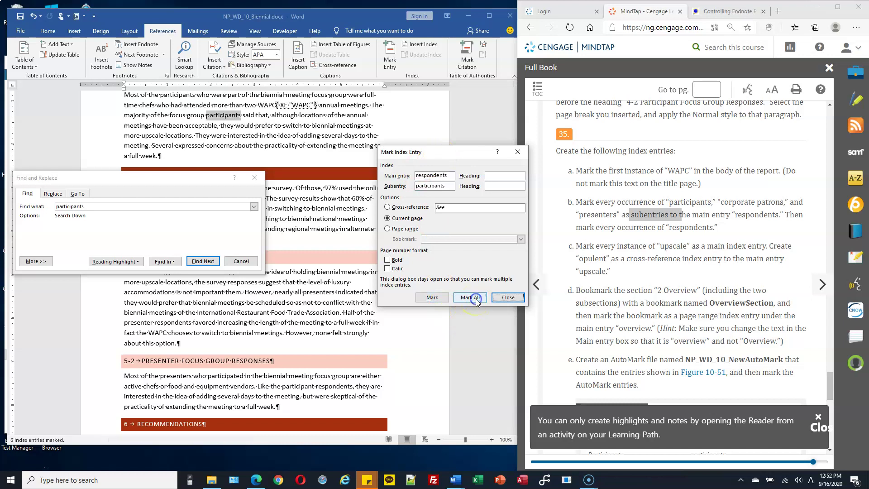
Step: Find "corporate patrons" in the report, continuing the search from the beginning of the document
left_click(119, 212)
double_click(58, 207)
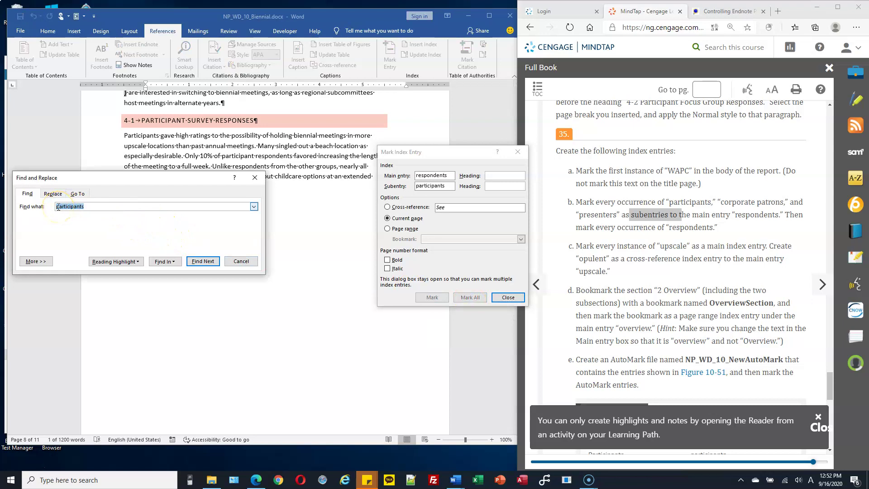
type("corporate patrons")
left_click(202, 261)
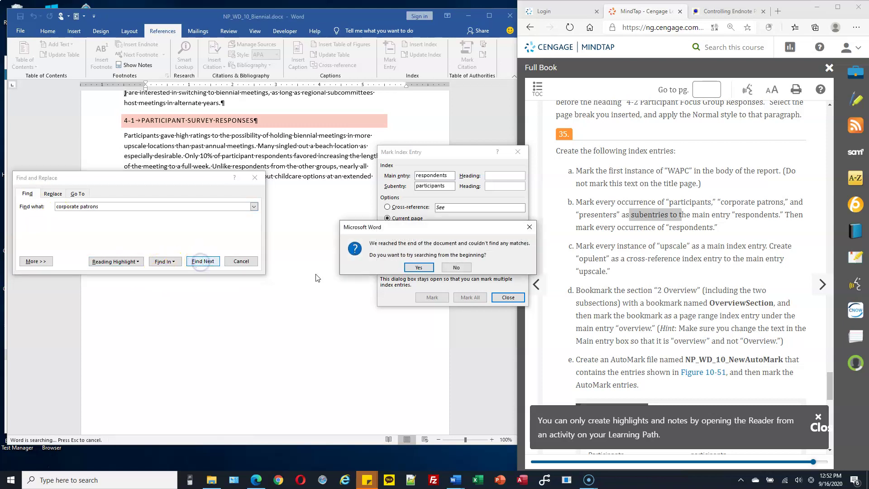
left_click(419, 266)
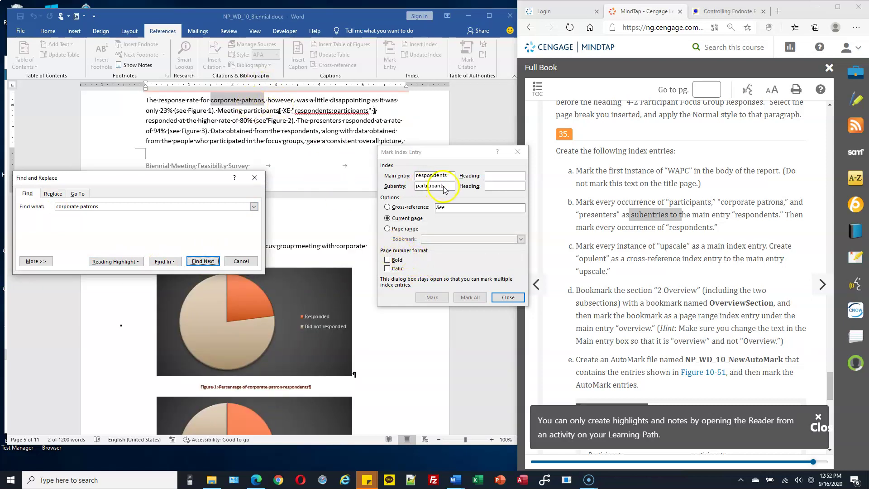
Step: Mark all occurrences of "corporate patrons" in the index as the subentry "corporate patrons" under the main entry "respondents"
left_click(456, 156)
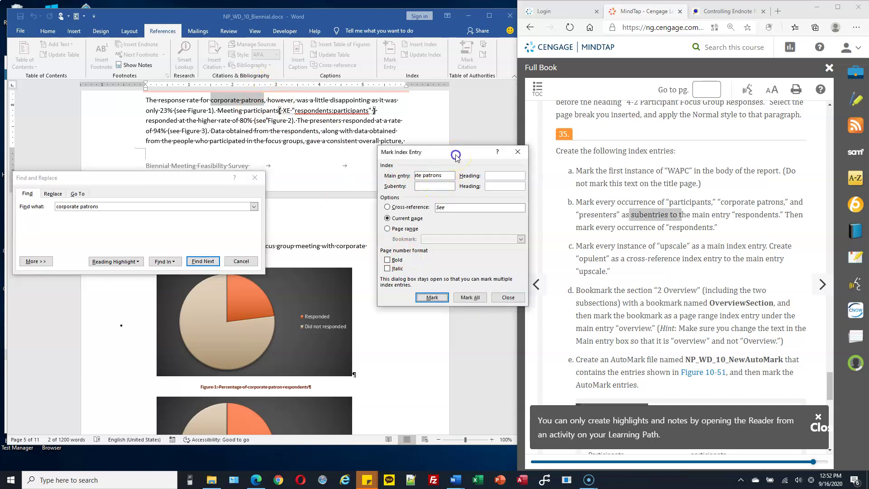
left_click(437, 186)
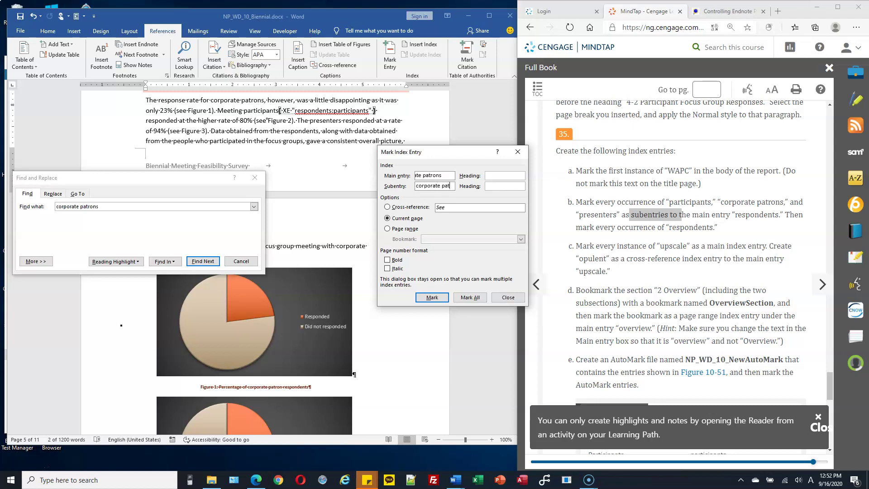
left_click(401, 175)
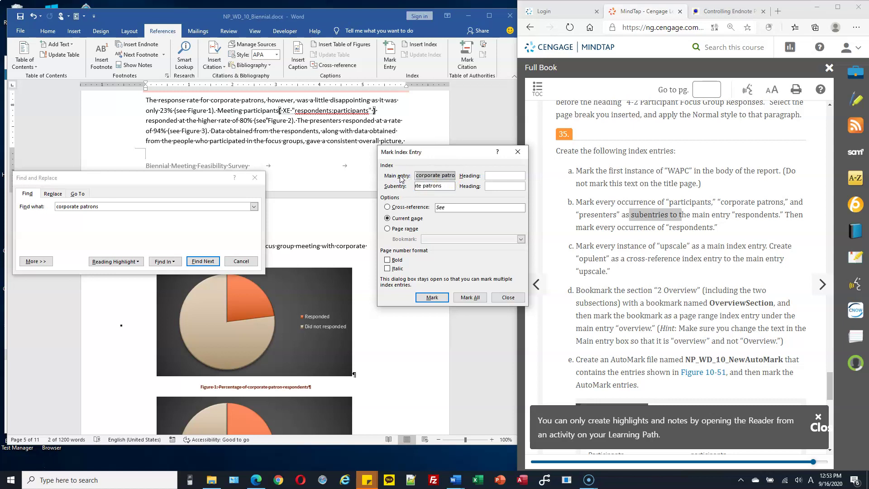
key("Home")
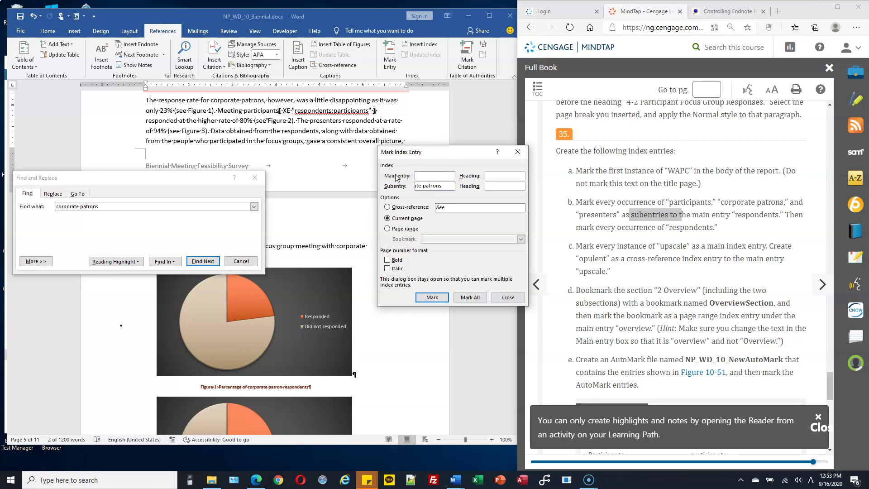
left_click(445, 187)
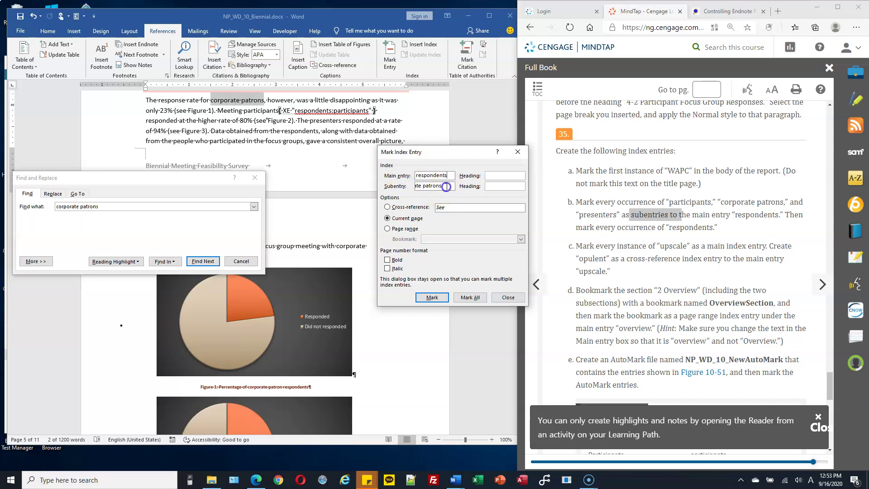
left_click(470, 297)
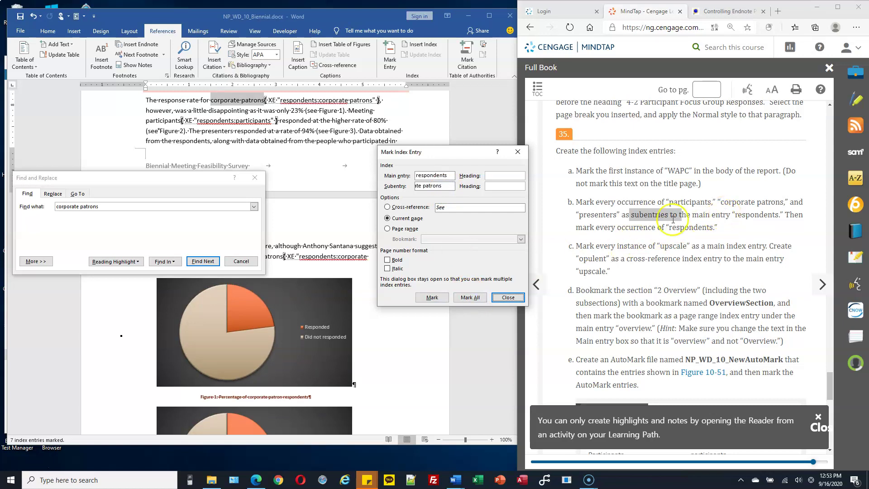
Step: Find "presenters" in the report
left_click(105, 206)
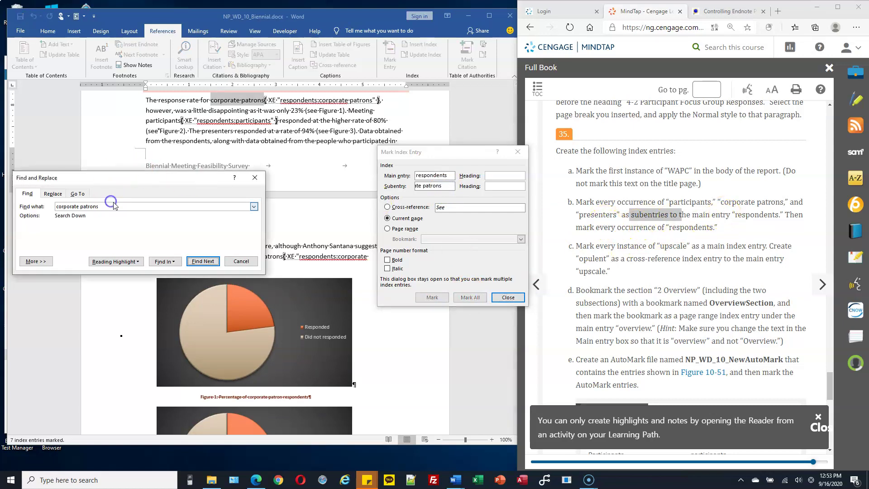
left_click_drag(105, 206, 50, 199)
type("presenters")
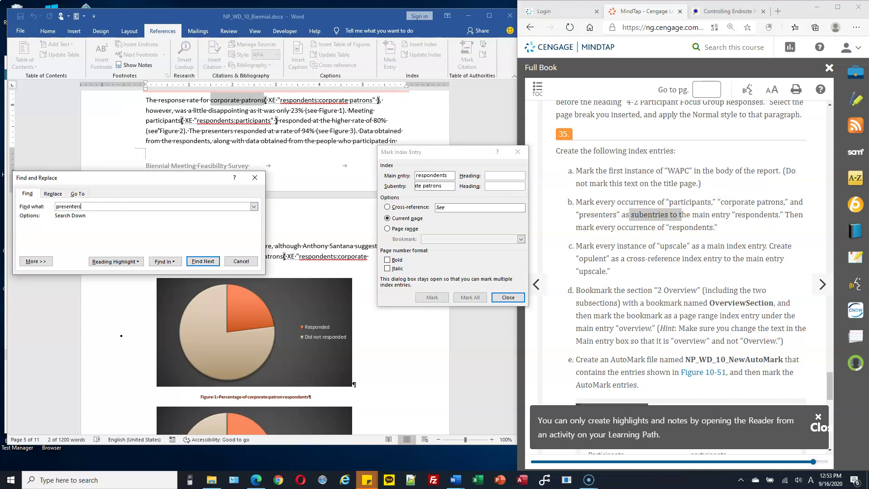
left_click(202, 261)
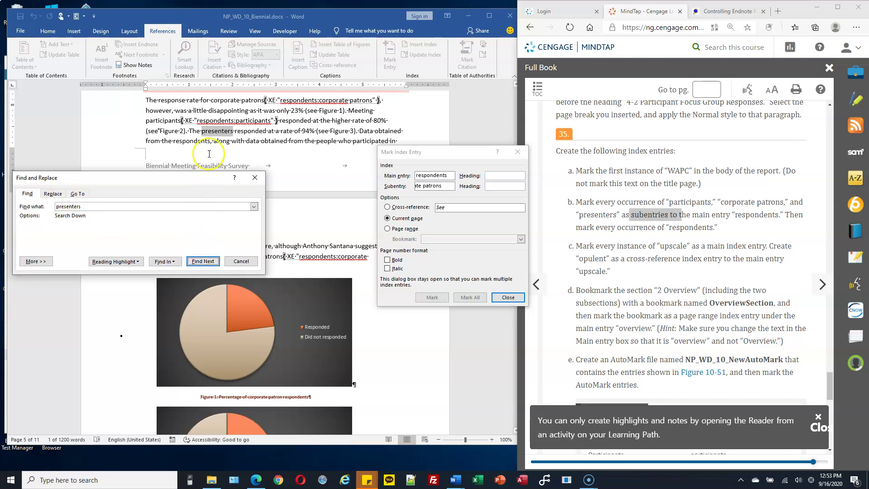
Step: Mark all occurrences of "presenters" in the index as the subentry "presenters" under the main entry "respondents"
left_click(460, 158)
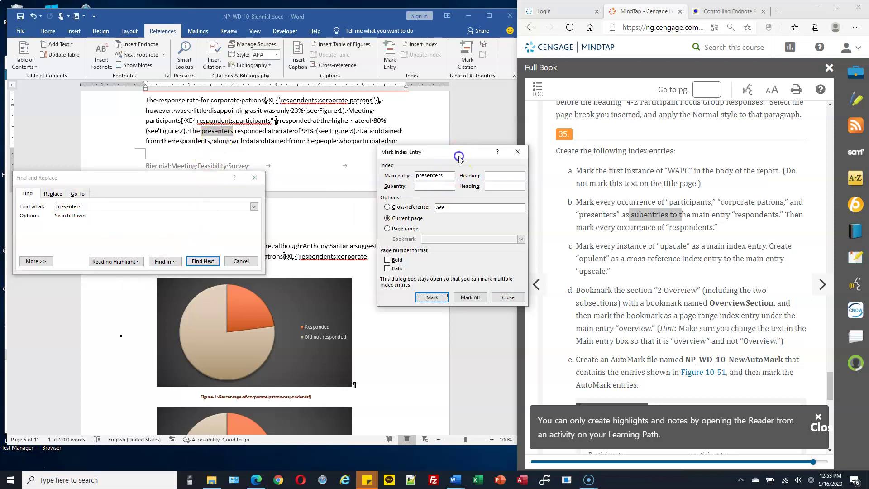
left_click(444, 187)
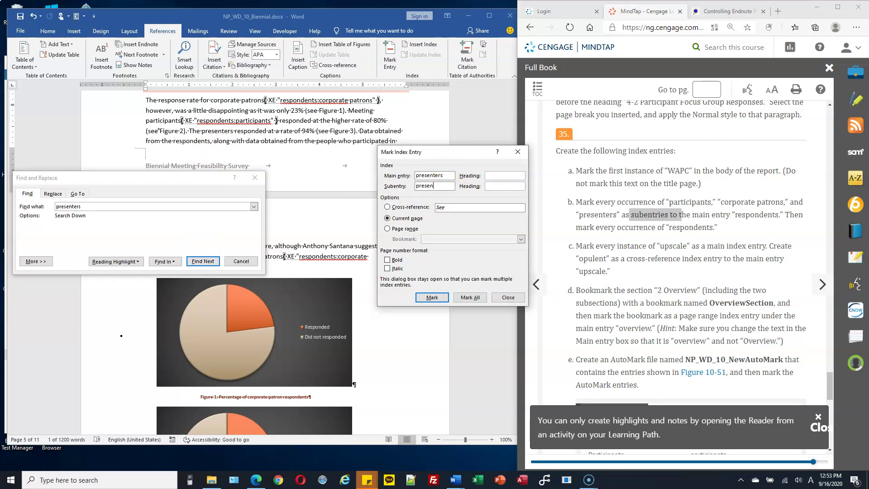
left_click_drag(448, 175, 417, 181)
type("respondents")
left_click(450, 186)
left_click(470, 298)
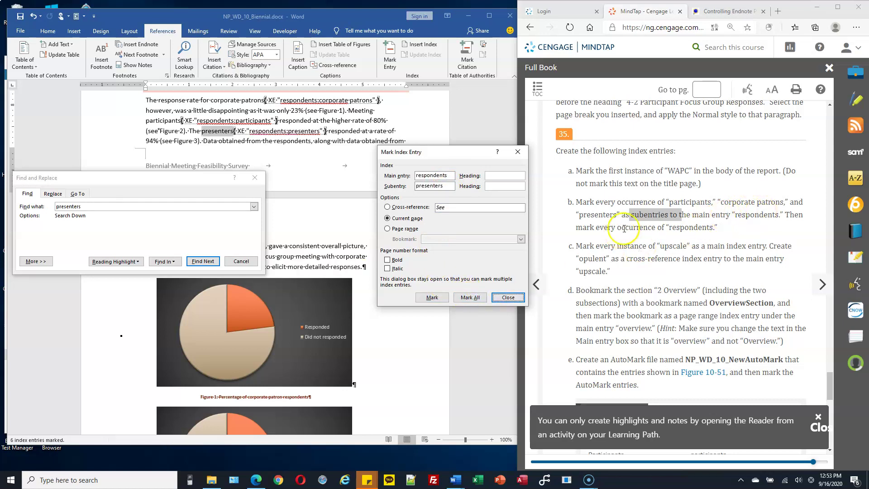
Step: Find "respondents" in the report's body text and mark all its occurrences as the main index entry "respondents"
left_click(148, 207)
left_click_drag(88, 207, 54, 206)
type("respondents")
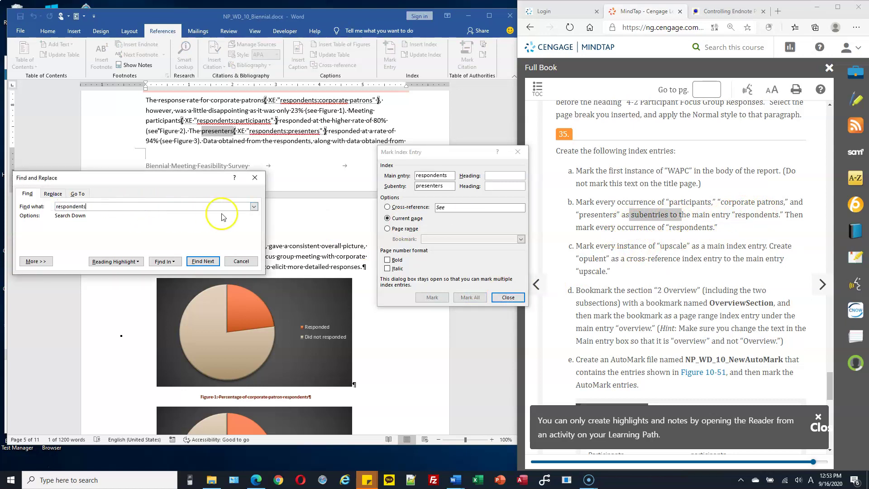
left_click(204, 261)
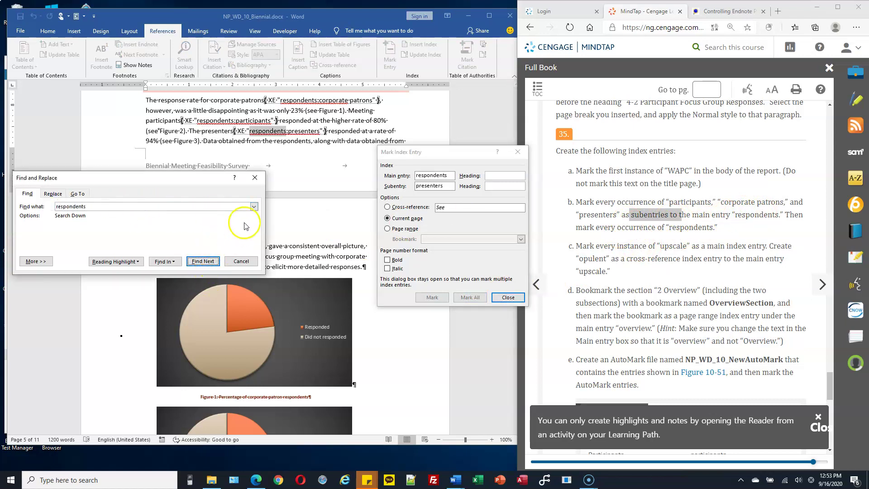
left_click(204, 262)
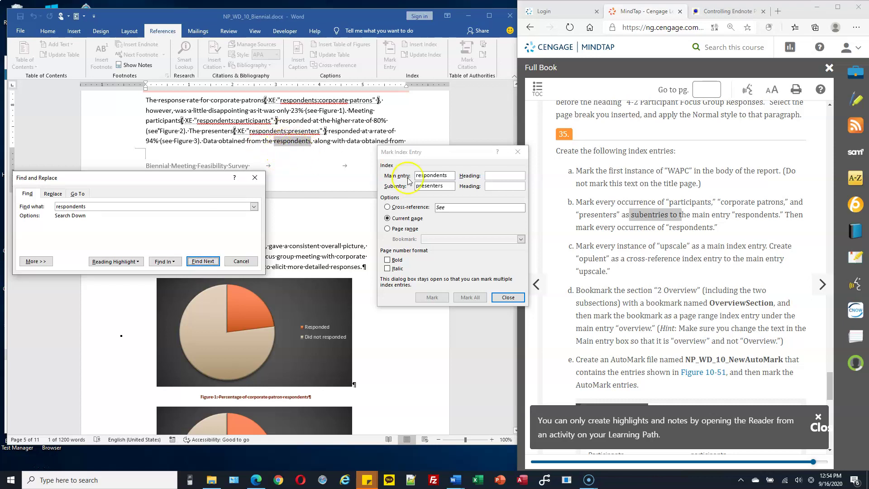
left_click(451, 159)
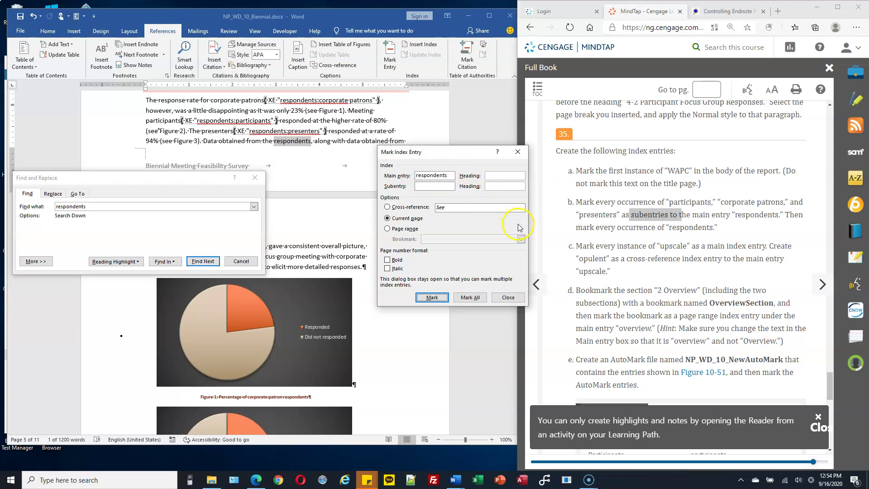
left_click(469, 298)
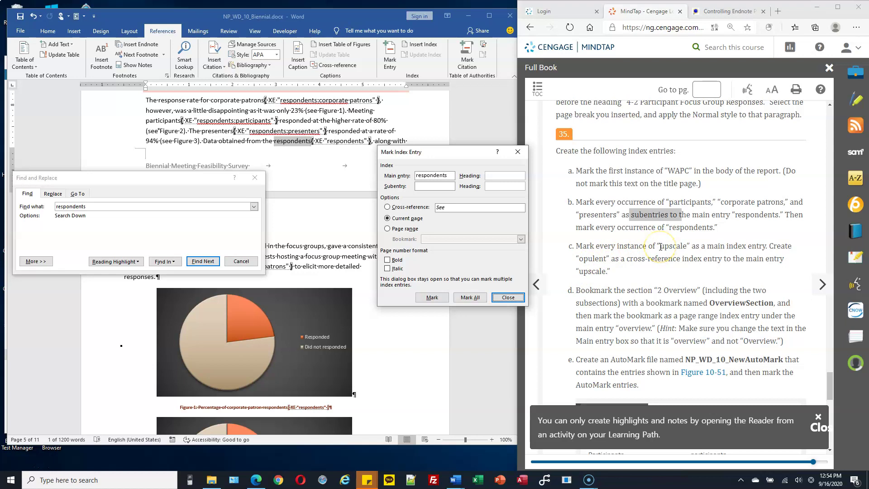
Step: Find "upscale" in the report
left_click(128, 208)
left_click_drag(89, 206, 54, 207)
type("upscale")
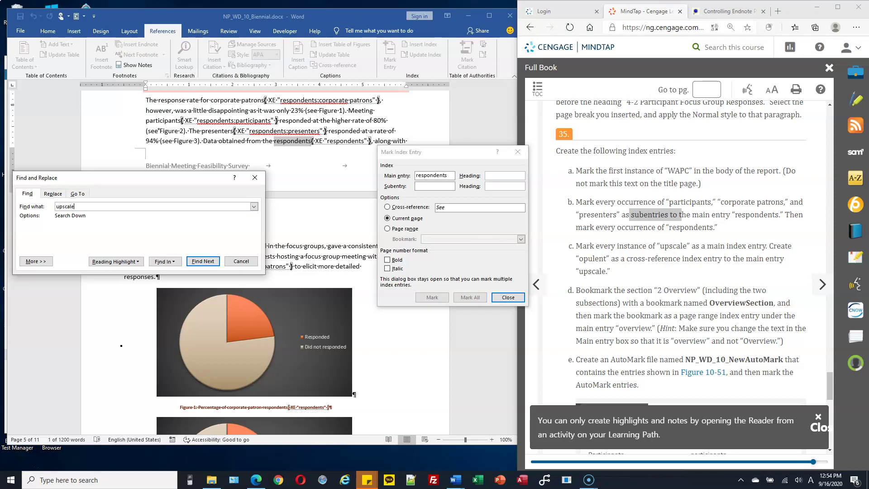
key("Return")
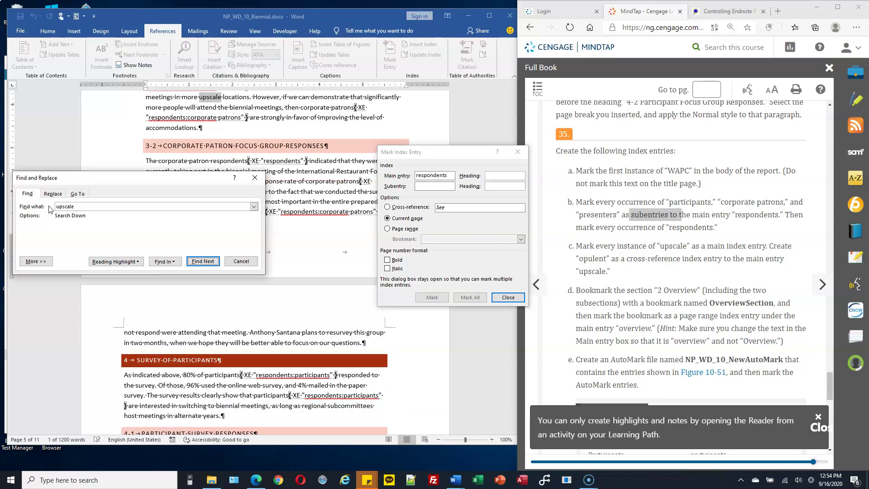
left_click(613, 241)
Step: Mark "opulent" at the found word as a cross-reference index entry reading "See upscale", and close the index entry and search dialogs
left_click(465, 153)
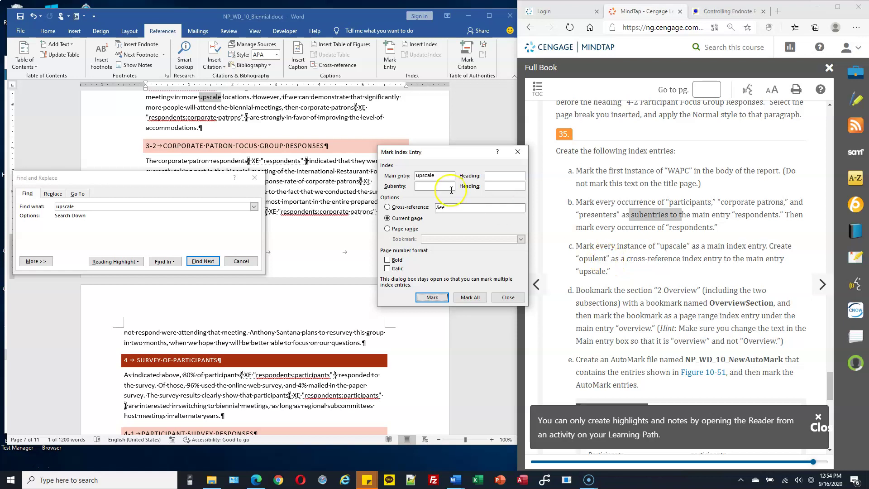
double_click(415, 175)
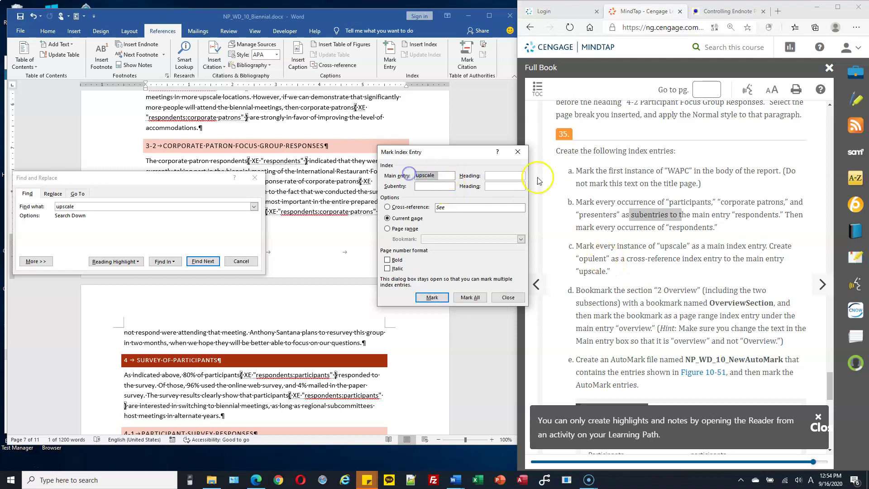
type("opulent")
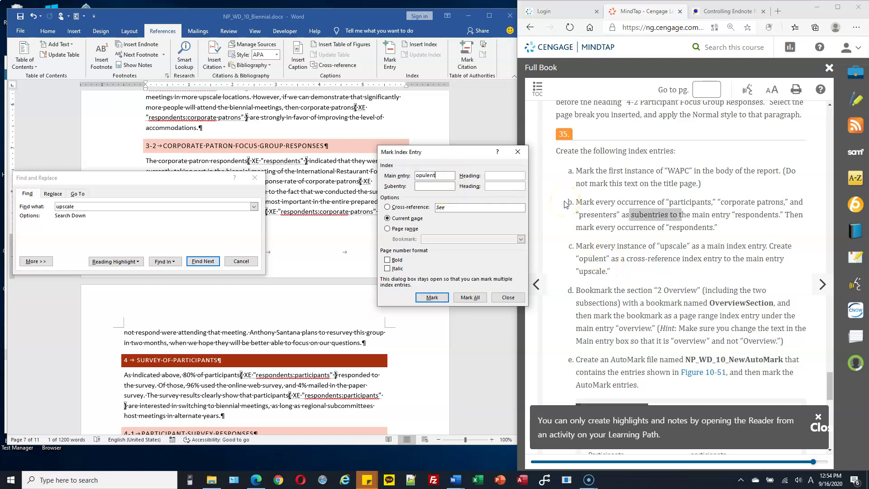
left_click(401, 208)
left_click(457, 209)
left_click(432, 297)
left_click(504, 301)
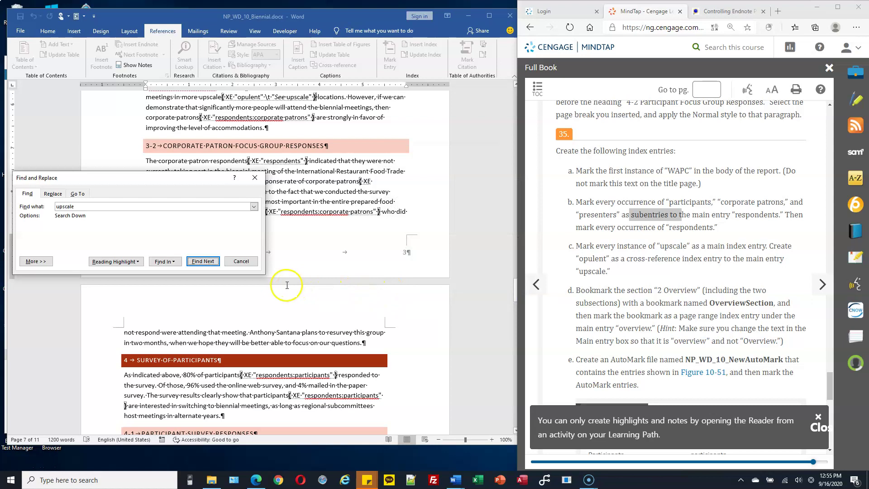
left_click(255, 178)
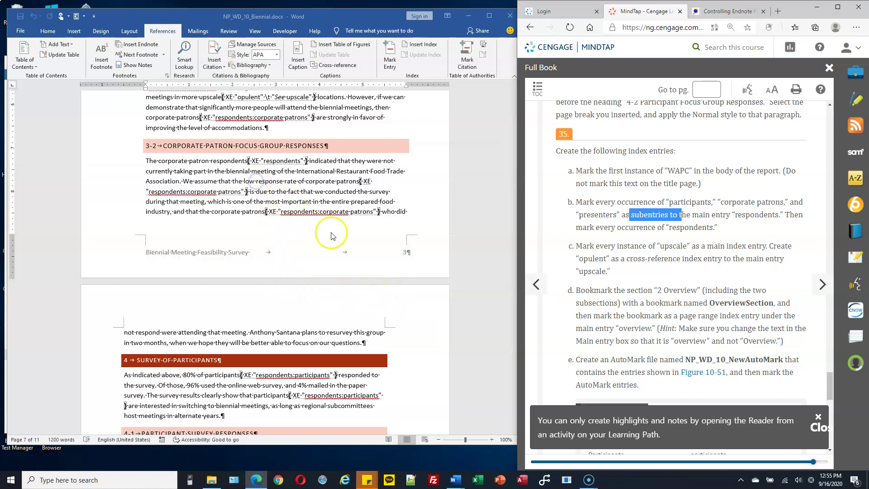
Step: Select the whole "2 Overview" section, including subsections 2-1 and 2-2 with their figures, through the Figure 3 caption
scroll(632, 290, "down", 1)
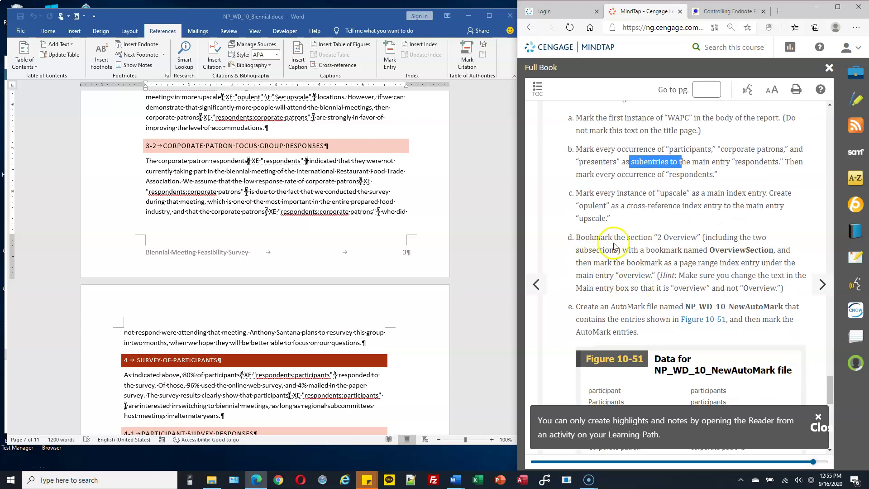
left_click(512, 250)
left_click_drag(516, 295, 513, 208)
left_click(666, 205)
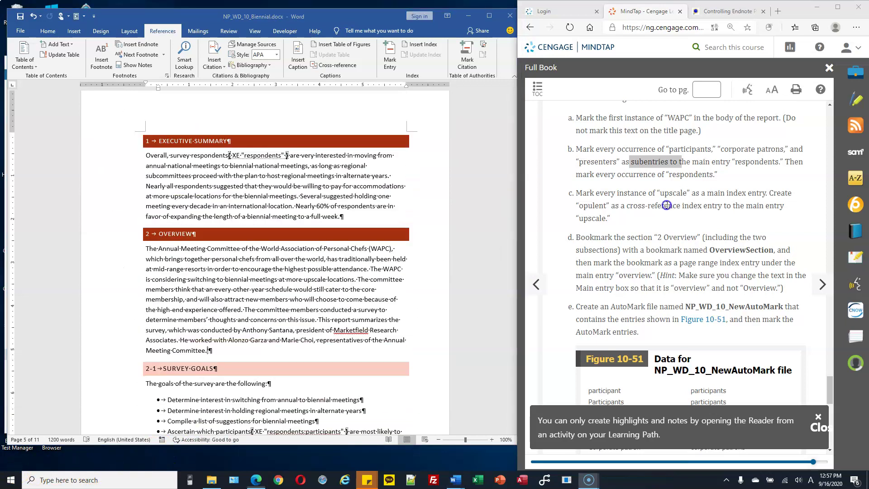
scroll(666, 205, "down", 1)
left_click_drag(573, 184, 713, 216)
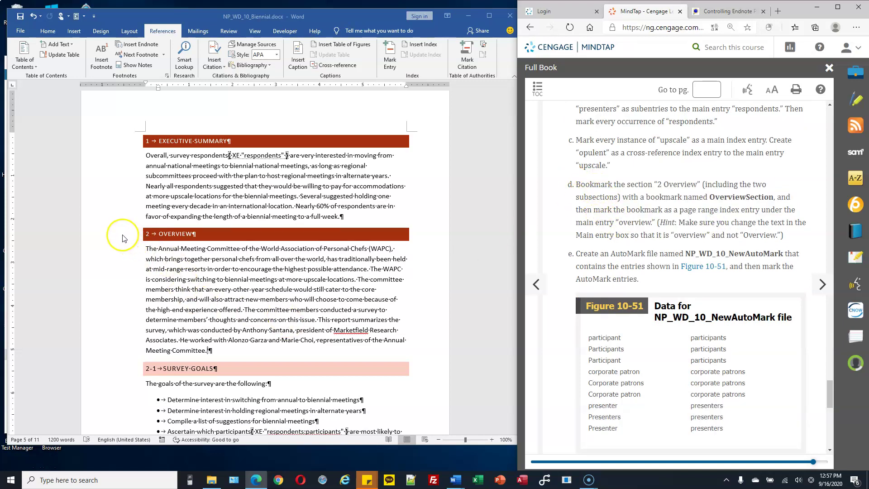
left_click(121, 250)
left_click_drag(103, 245, 116, 155)
scroll(345, 285, "up", 3)
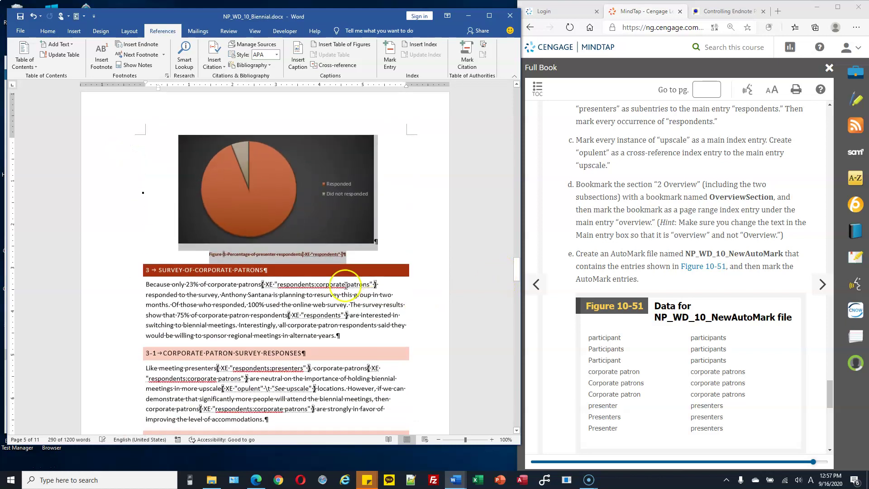
scroll(420, 212, "up", 10)
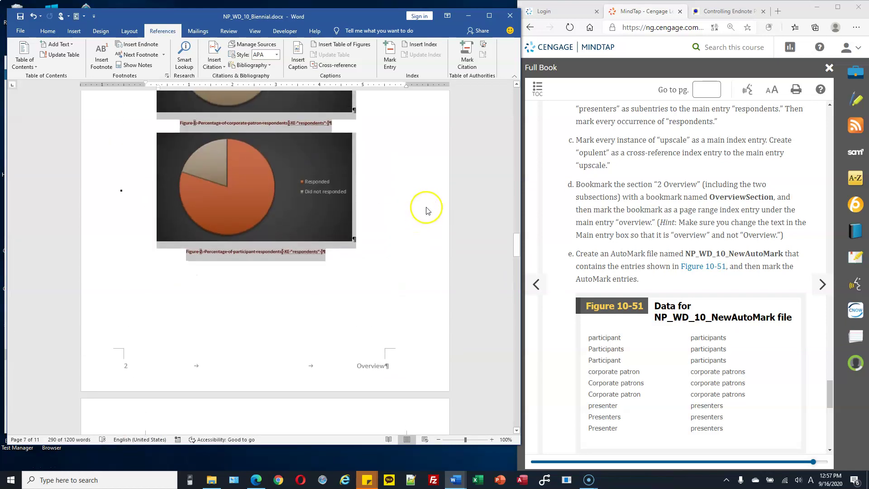
scroll(425, 209, "up", 3)
scroll(703, 229, "up", 6)
scroll(711, 229, "down", 6)
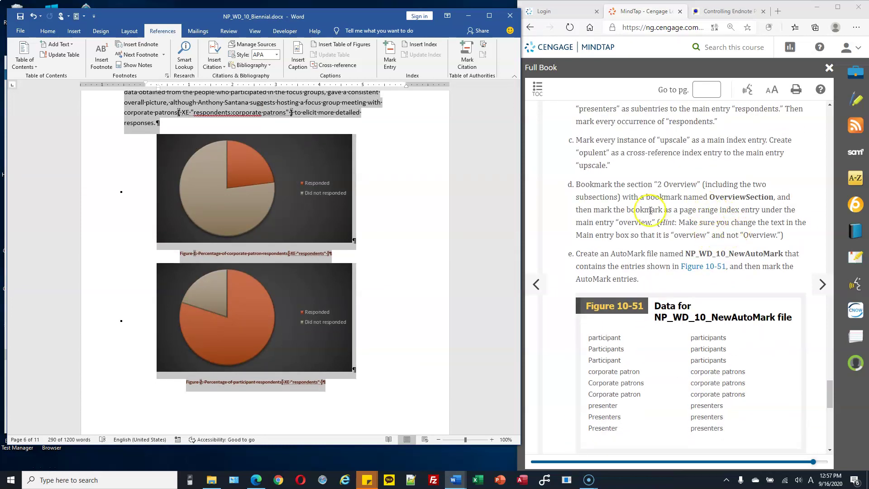
Step: Add a bookmark named OverviewSection to the selected Overview section
left_click(74, 35)
left_click(282, 68)
left_click(307, 96)
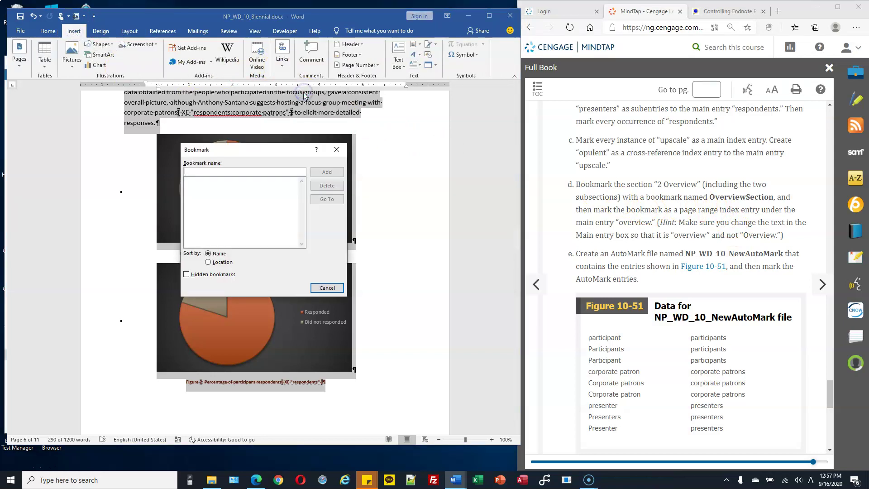
left_click(270, 173)
type("OverviewSection")
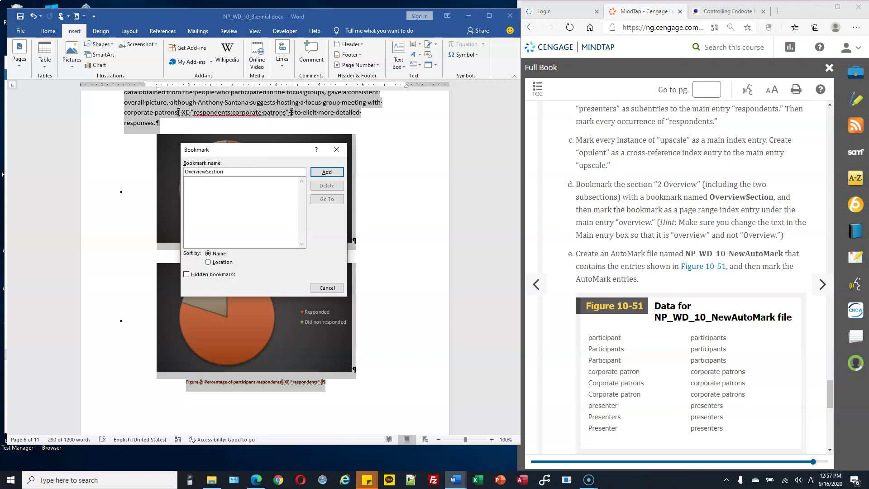
left_click(335, 172)
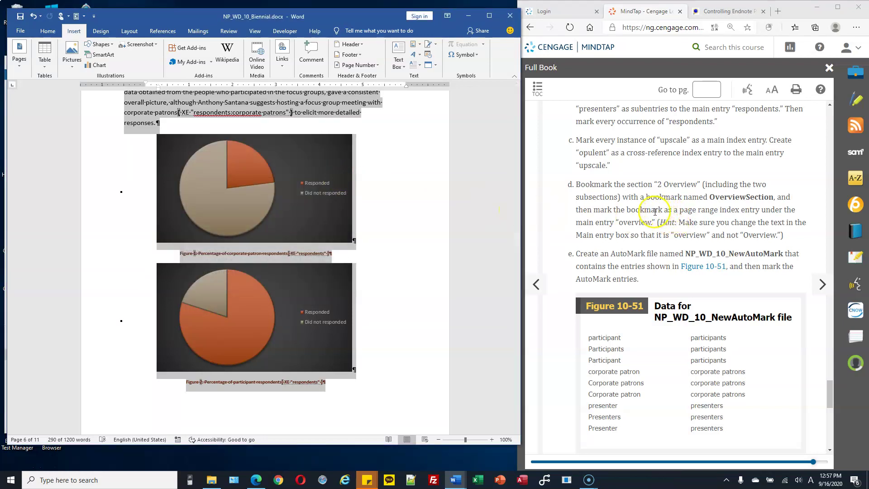
Step: Mark a page range index entry with the main entry "overview" using the OverviewSection bookmark, and close the index entry dialog
left_click(165, 32)
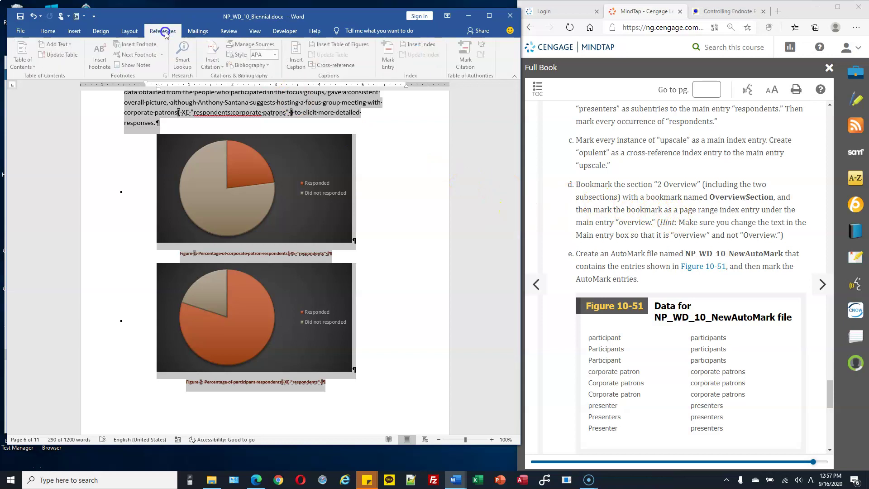
left_click(389, 61)
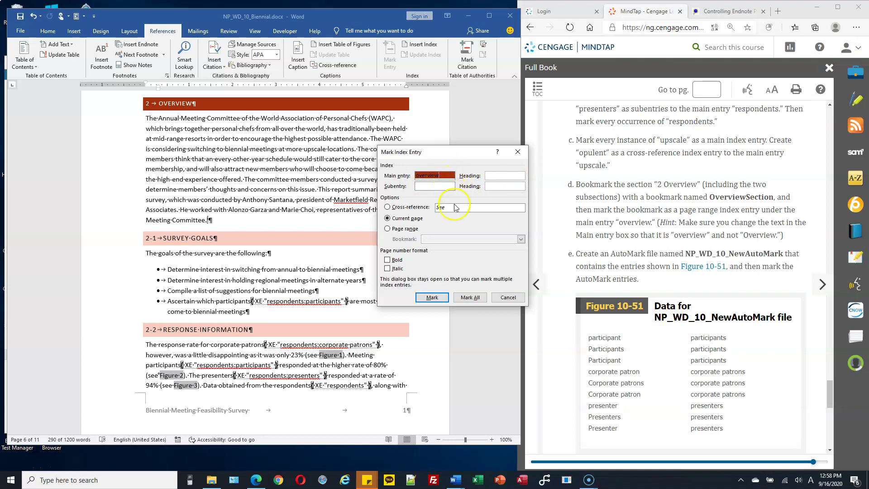
left_click(394, 229)
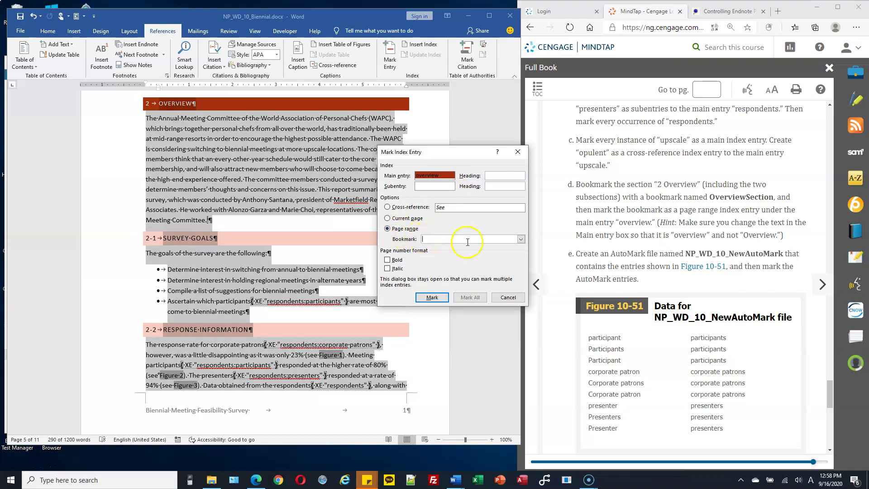
left_click(521, 239)
left_click(460, 248)
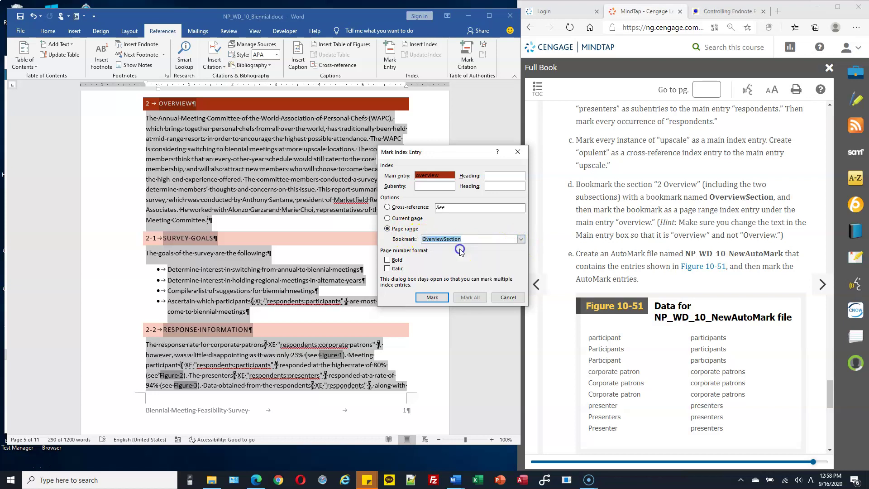
left_click(433, 299)
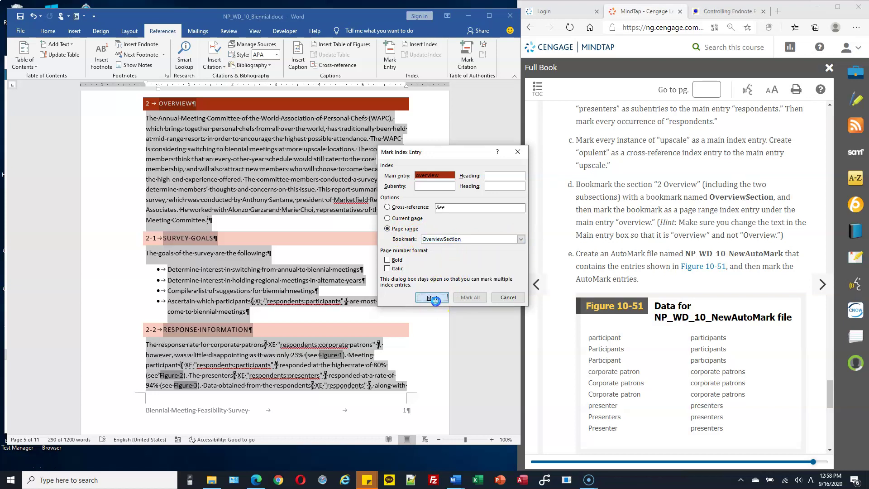
left_click(493, 300)
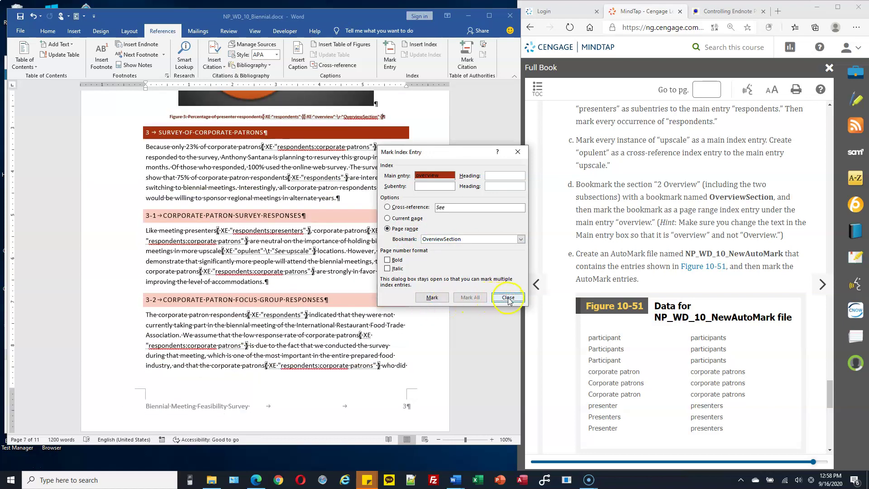
Step: Copy the AutoMark file name NP_WD_10_NewAutoMark from part e of the exercise instructions in the browser
left_click(638, 220)
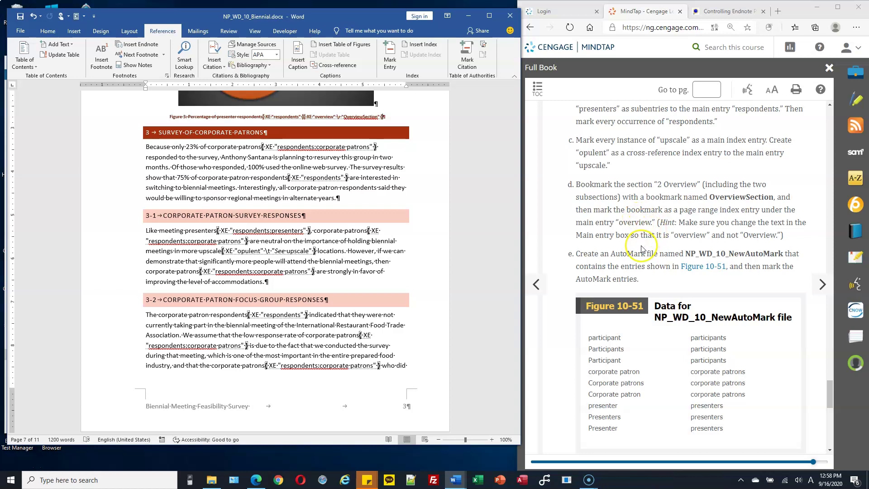
scroll(640, 228, "down", 1)
double_click(588, 200)
left_click(616, 202)
left_click(611, 199)
left_click_drag(685, 201, 783, 200)
key("ctrl+c")
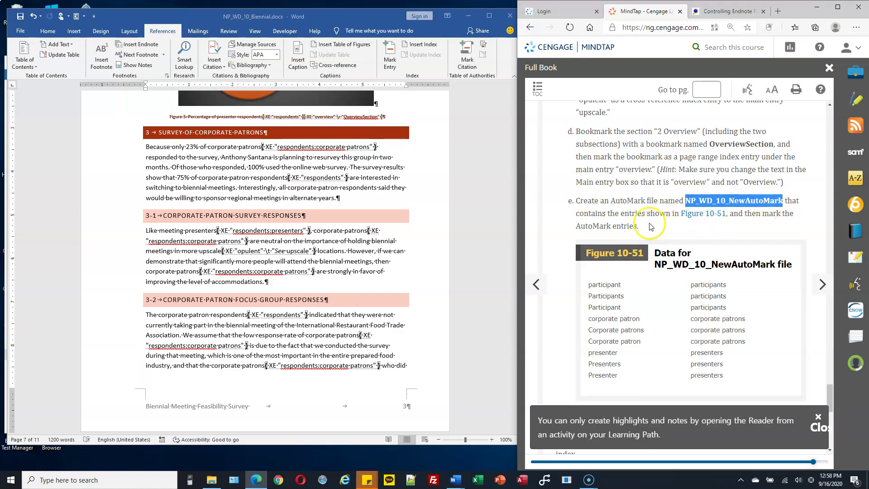
Step: Create a new blank document for the AutoMark entries listed in Figure 10-51
scroll(647, 215, "down", 1)
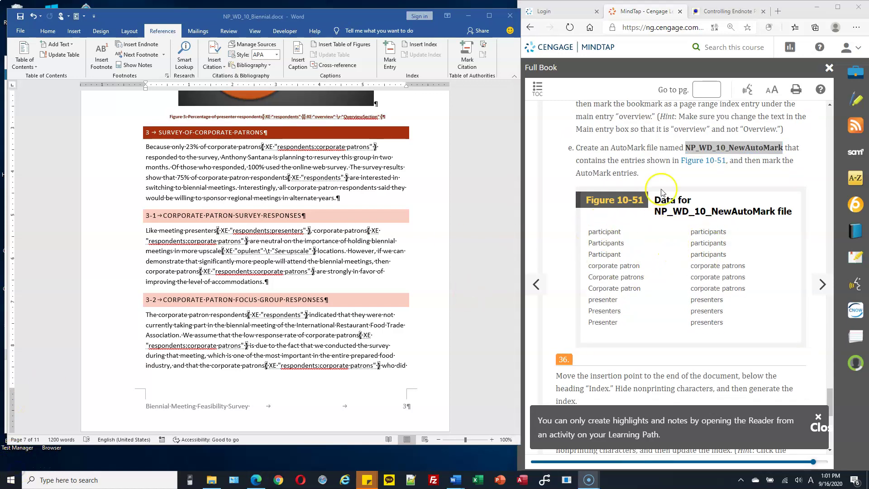
left_click(23, 32)
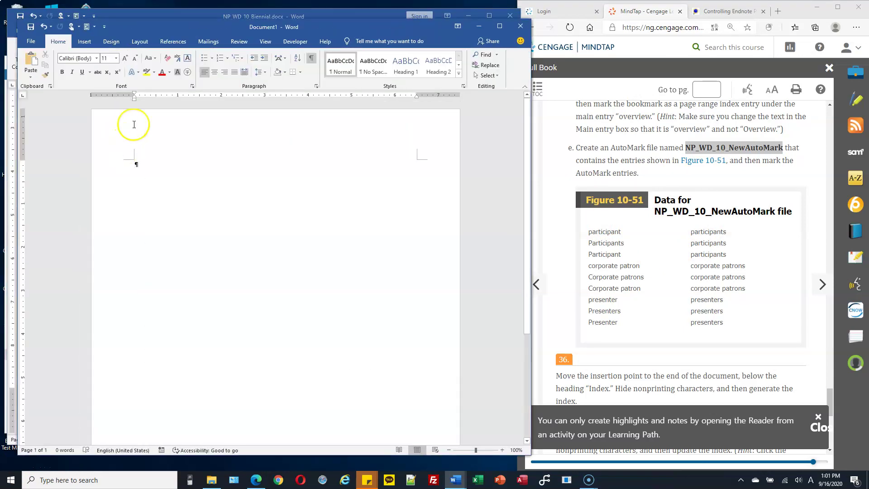
left_click(155, 77)
left_click(175, 125)
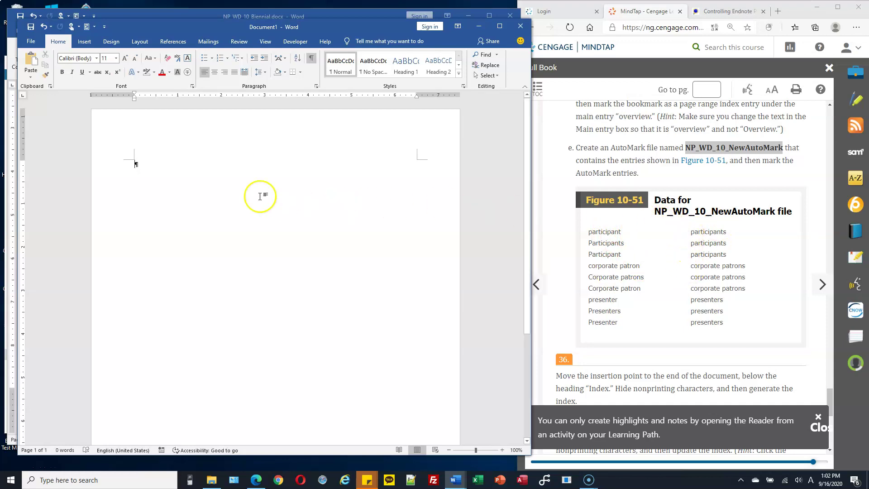
Step: Save the blank document as NP_WD_10_NewAutoMark in the C:\CS103\Homework folder
left_click(30, 41)
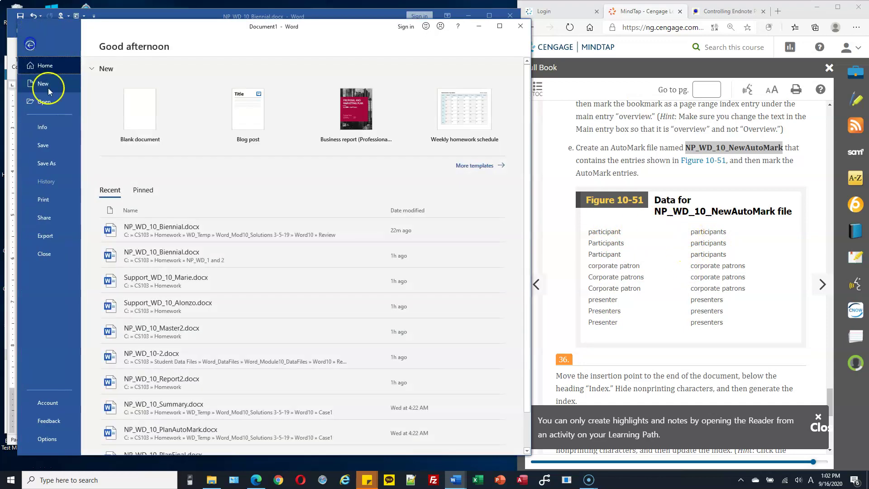
left_click(46, 163)
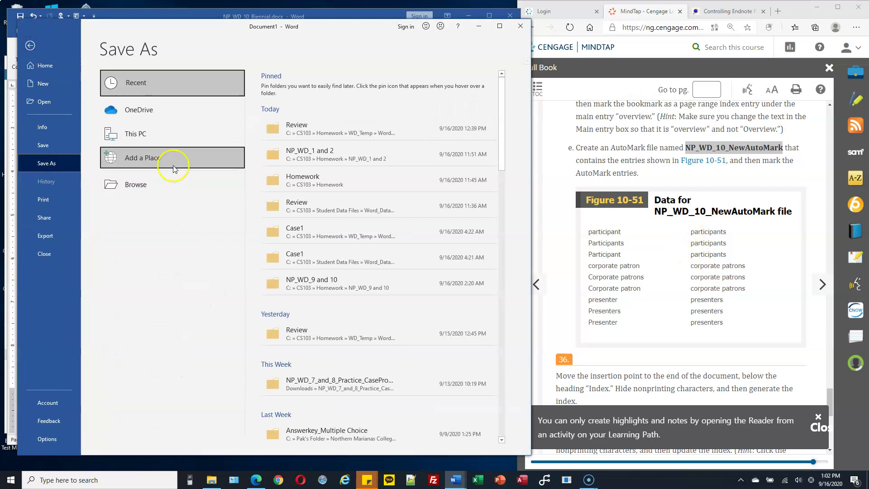
left_click(148, 187)
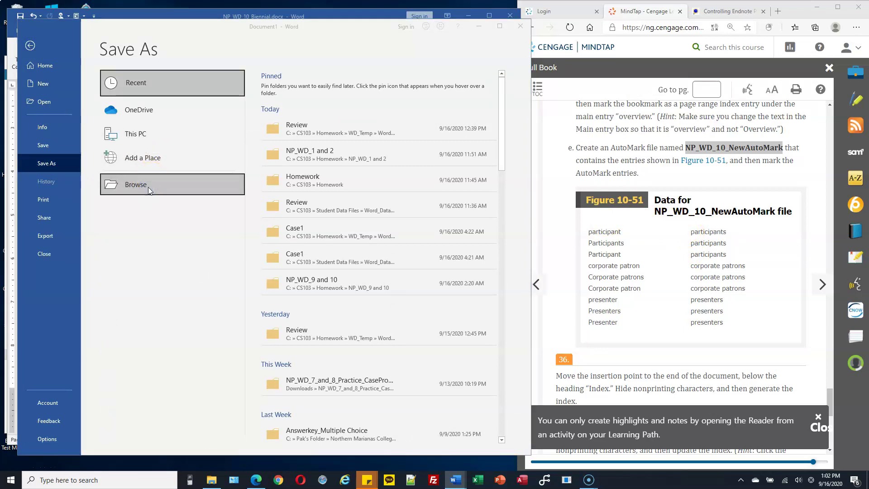
scroll(133, 149, "down", 5)
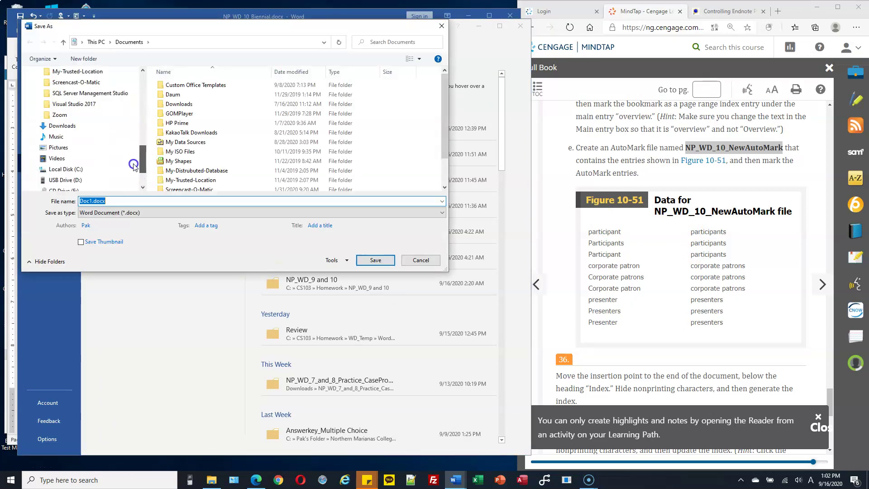
left_click(37, 168)
left_click(37, 82)
left_click(69, 93)
left_click(120, 201)
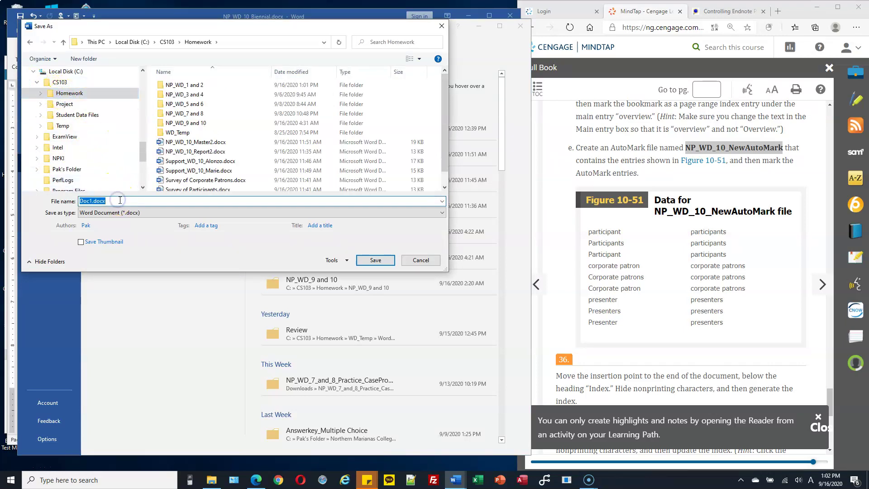
key("ctrl+v")
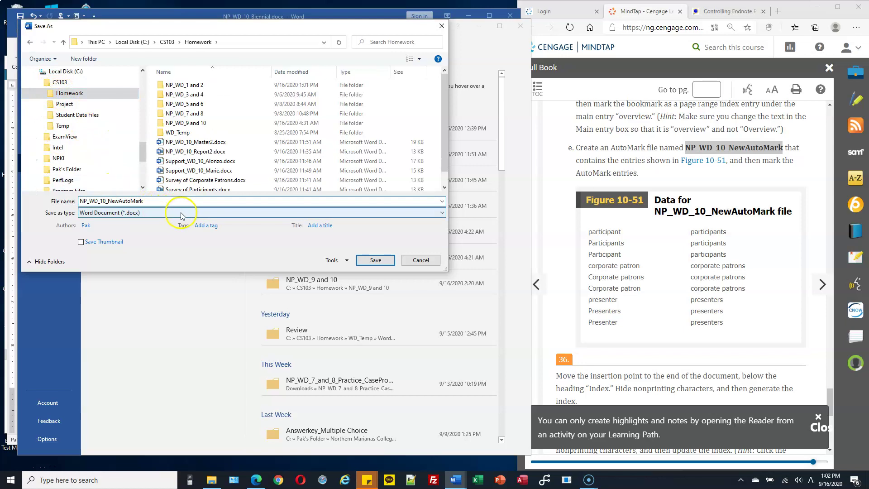
left_click(378, 263)
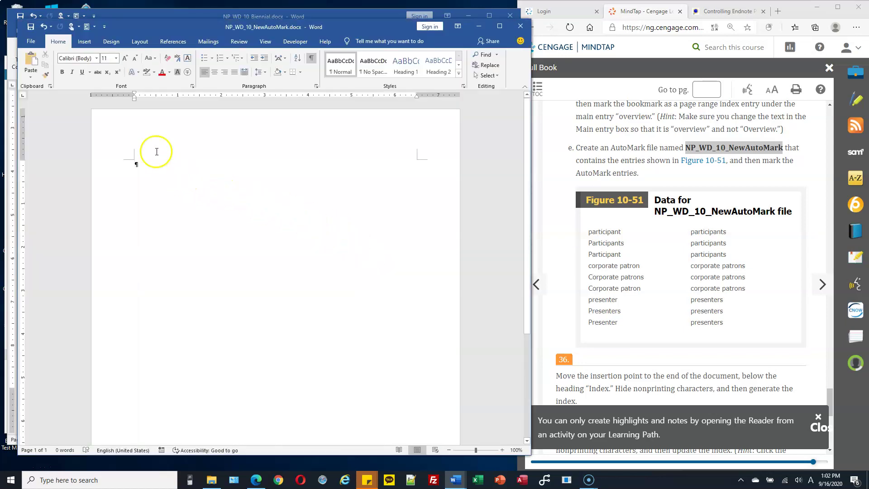
Step: Insert a table with 2 columns and 9 rows into the blank AutoMark document
left_click(84, 41)
left_click(62, 75)
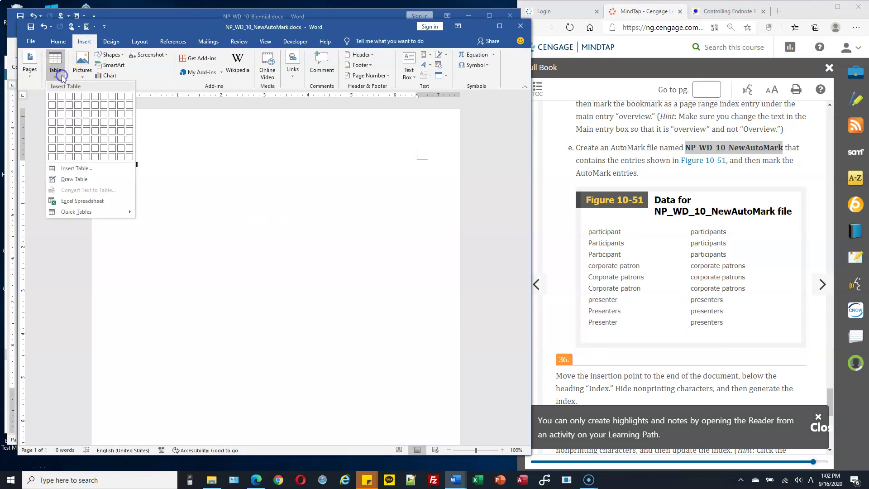
left_click(99, 168)
type("2")
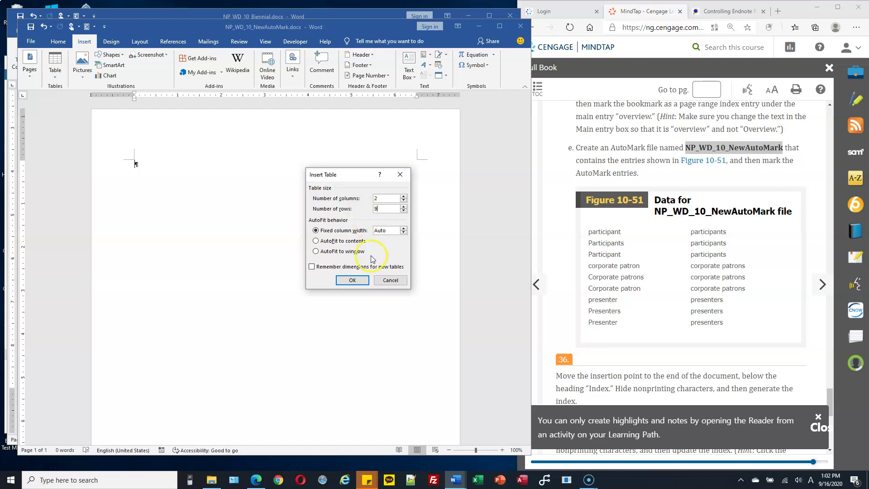
left_click(349, 280)
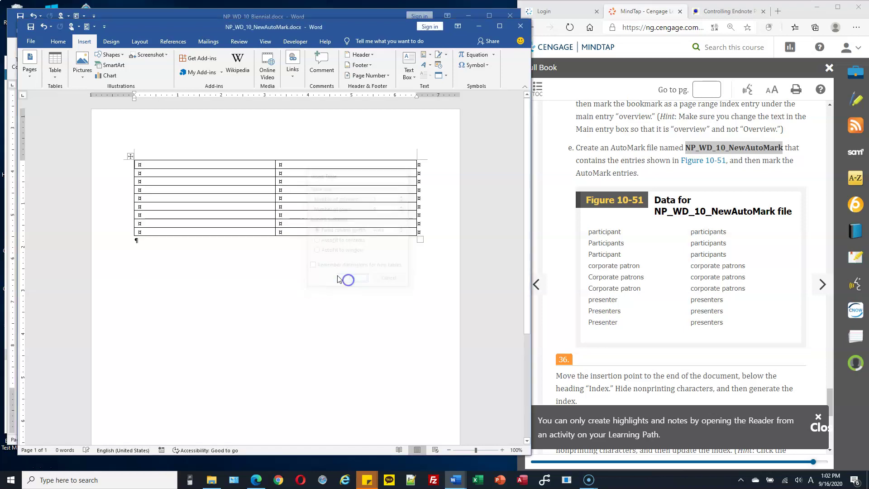
Step: Fill the table with the Figure 10-51 pairs, matching participant, corporate patron and presenter variants to participants, corporate patrons and presenters
left_click(224, 166)
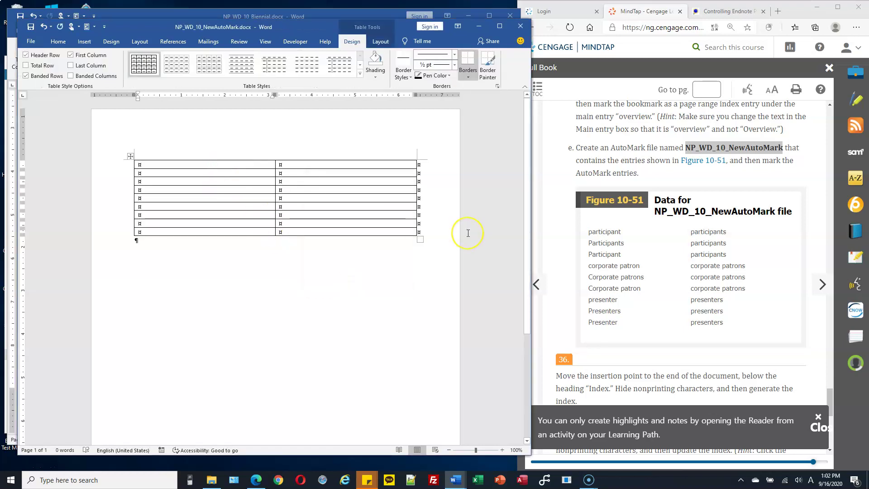
type("participant")
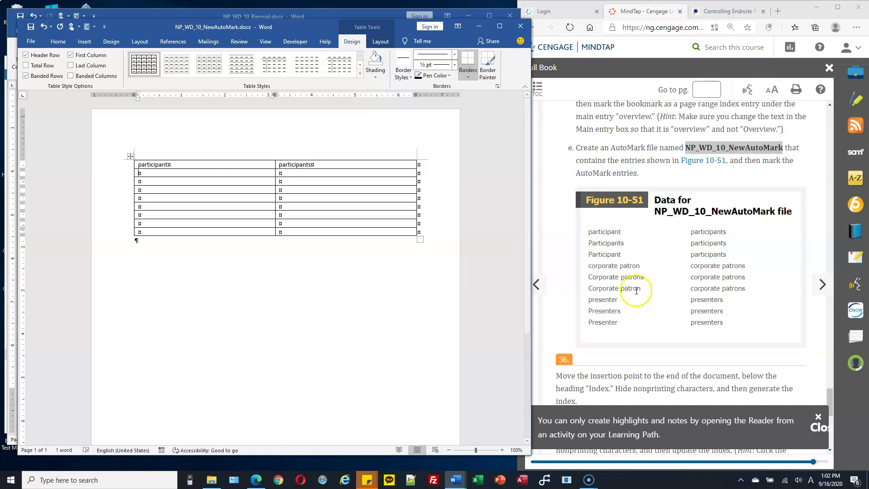
left_click(592, 243)
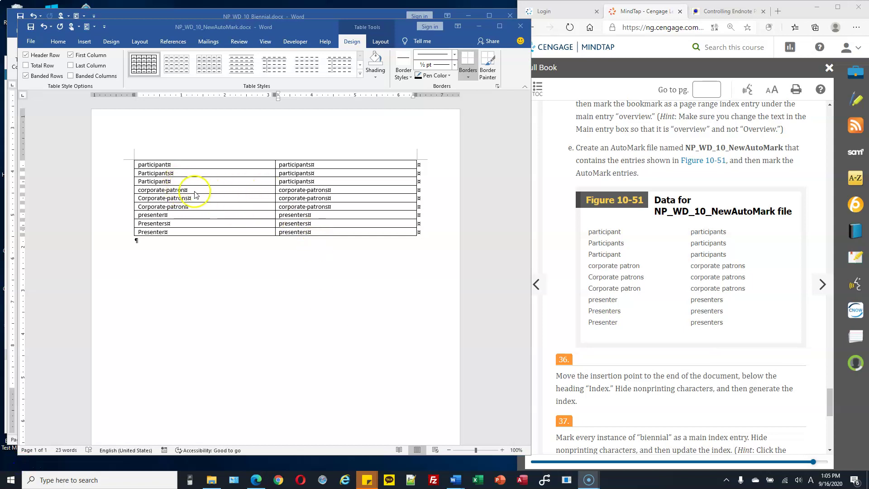
left_click(141, 165)
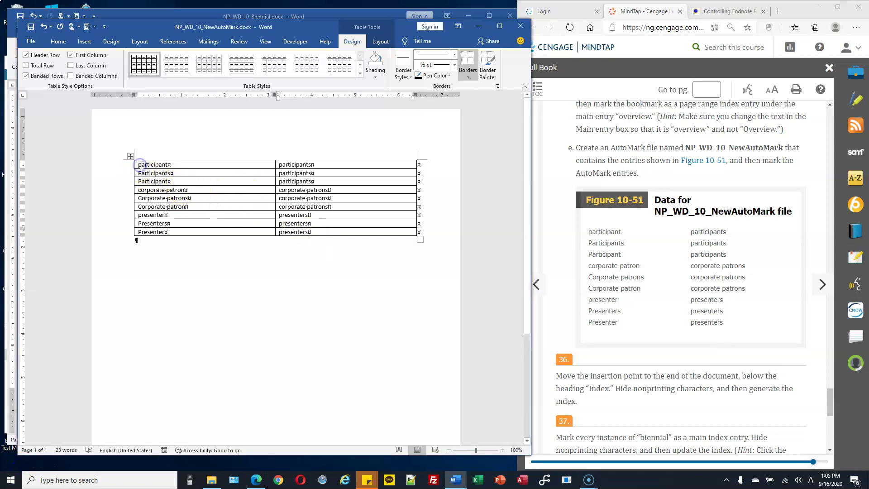
left_click_drag(140, 163, 147, 181)
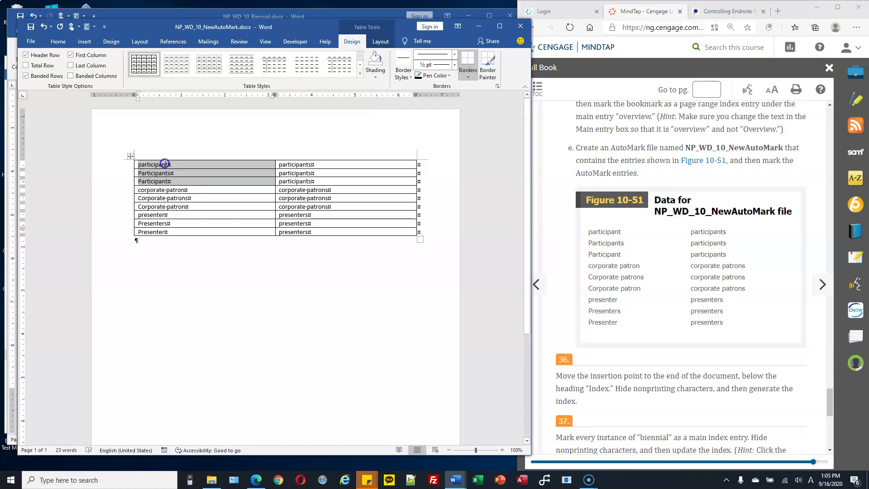
left_click(165, 164)
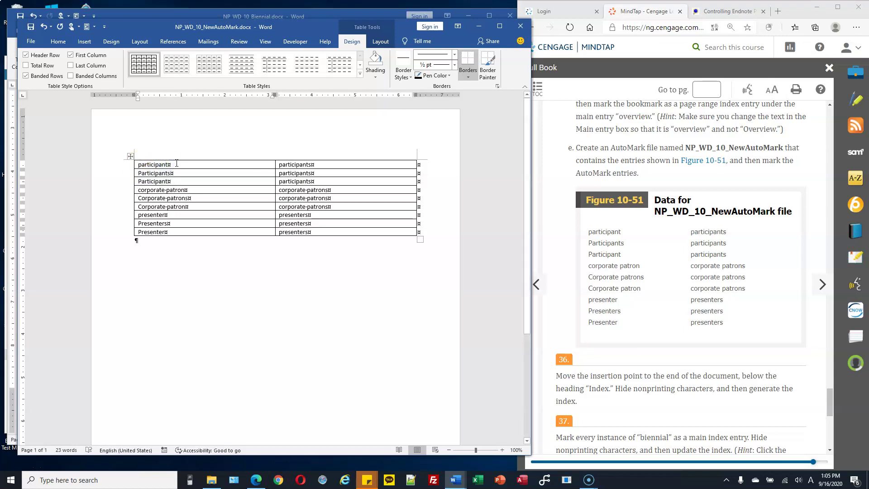
Step: Turn on AutoCorrect capitalization for the first letter of sentences and of table cells, and apply the proofing options
left_click(30, 42)
left_click(45, 438)
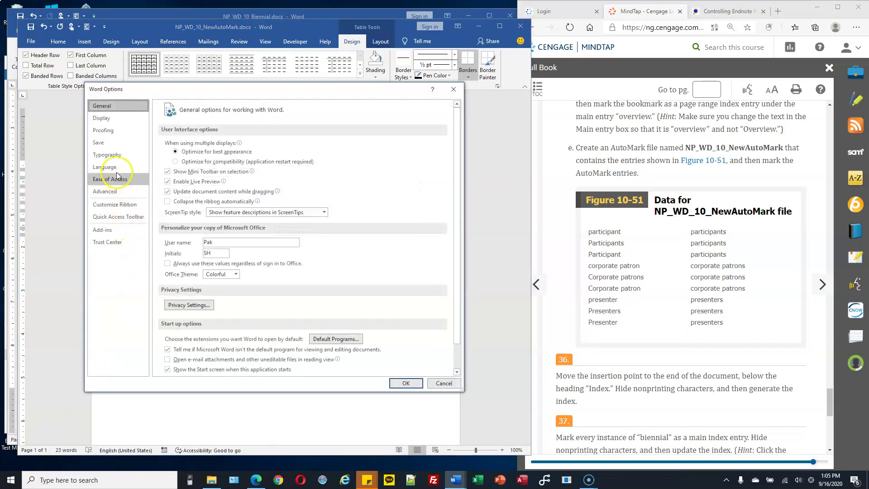
left_click(114, 133)
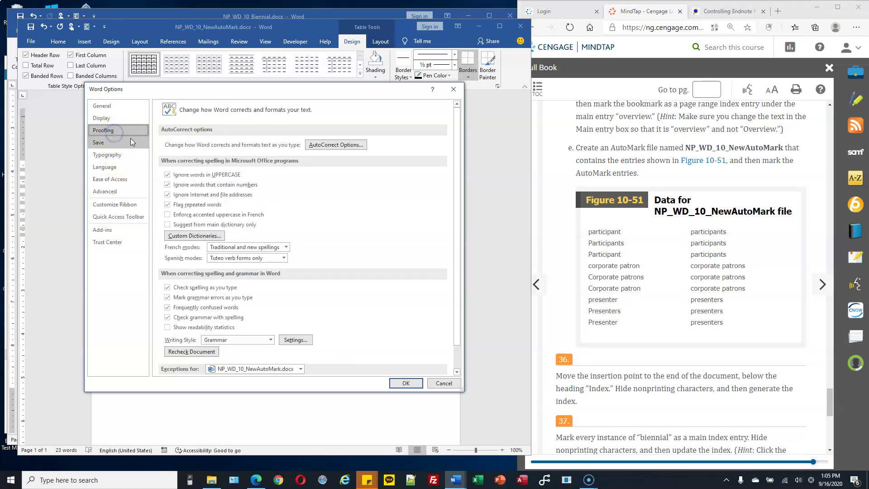
left_click(342, 145)
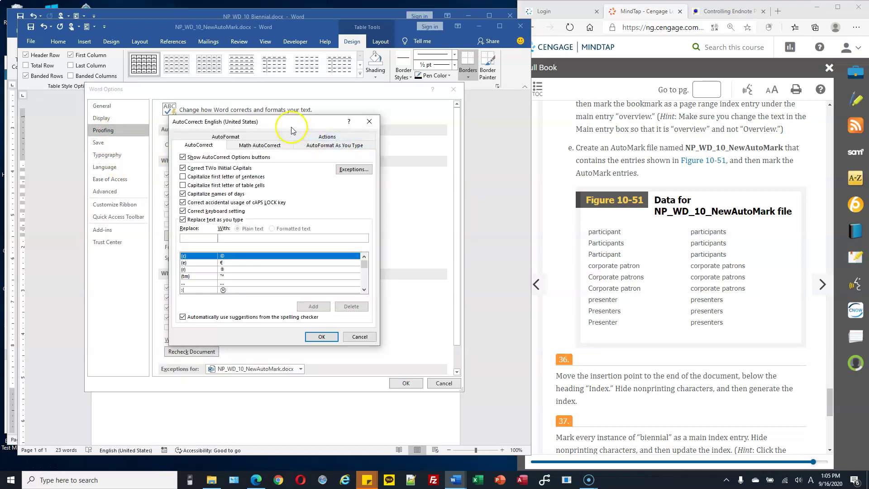
left_click(183, 177)
left_click(183, 185)
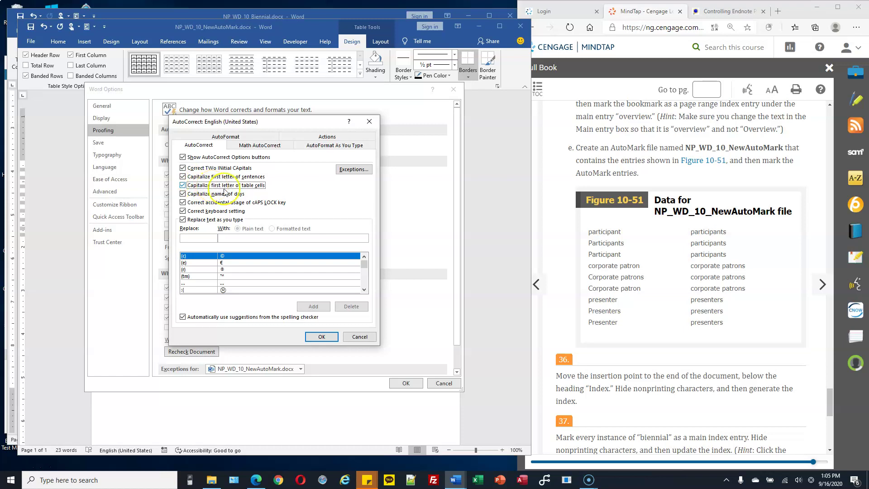
left_click(183, 176)
left_click(182, 177)
left_click(182, 186)
left_click(183, 185)
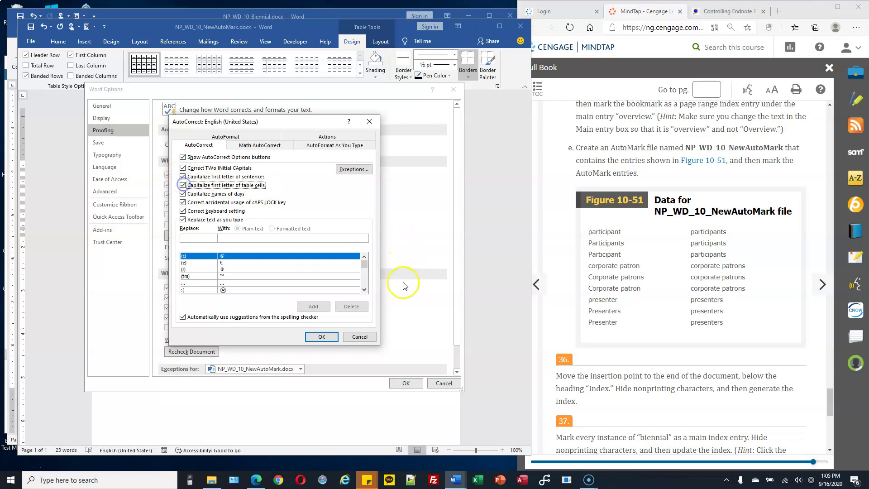
left_click_drag(301, 122, 325, 104)
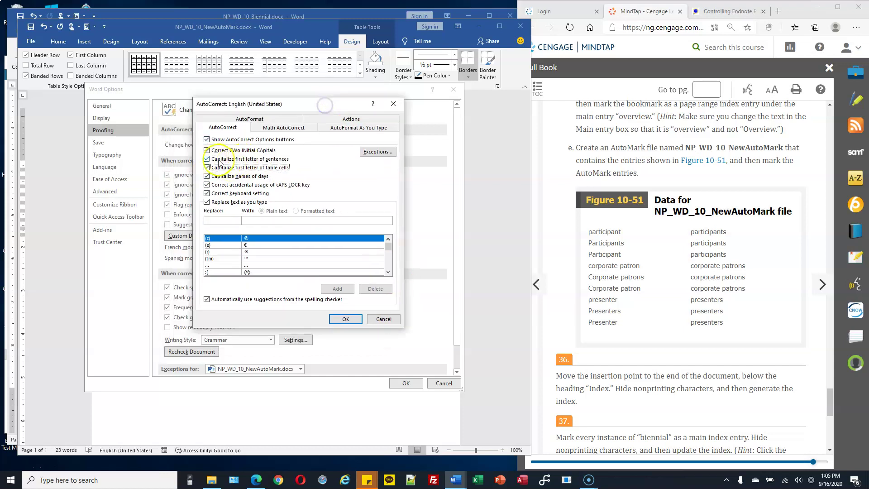
left_click(343, 319)
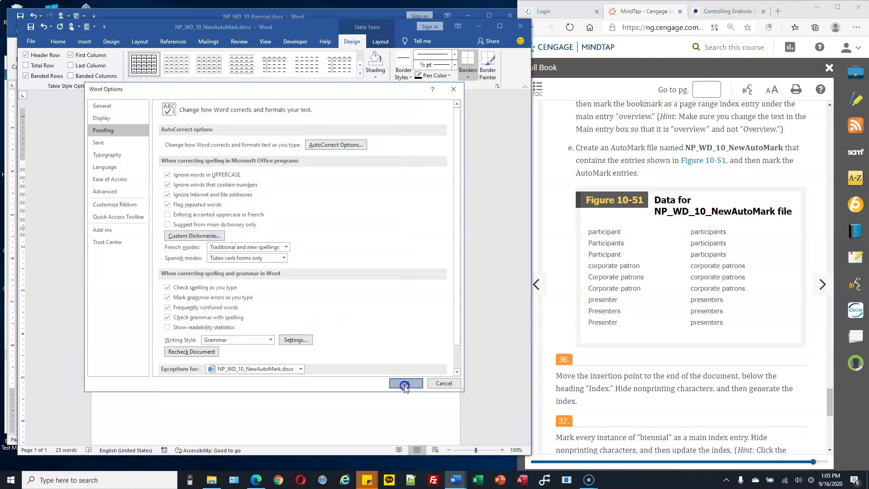
left_click(404, 383)
Step: Save and close the AutoMark document, and return to the NP_WD_10_Biennial report
left_click(31, 28)
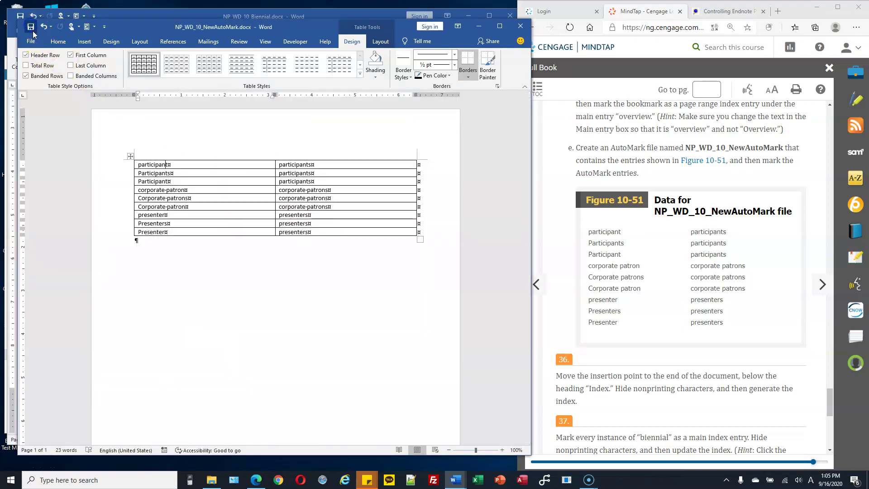
left_click(520, 27)
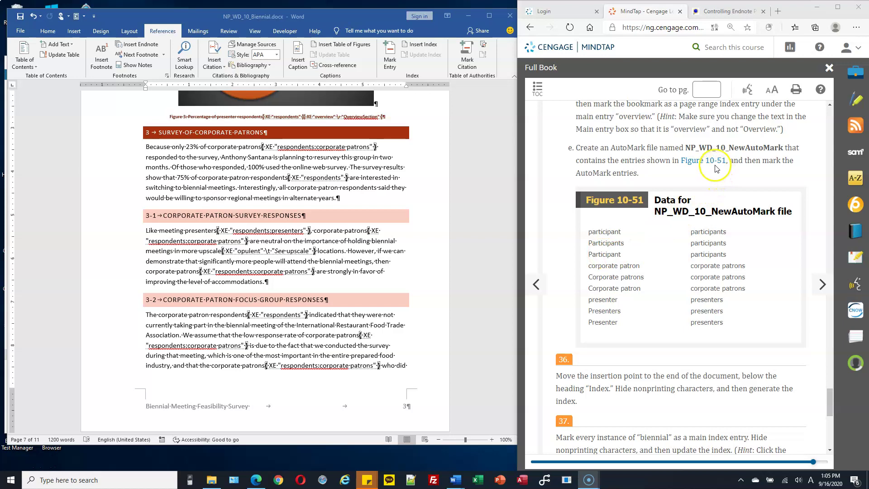
double_click(750, 161)
left_click_drag(580, 173, 613, 174)
left_click(473, 136)
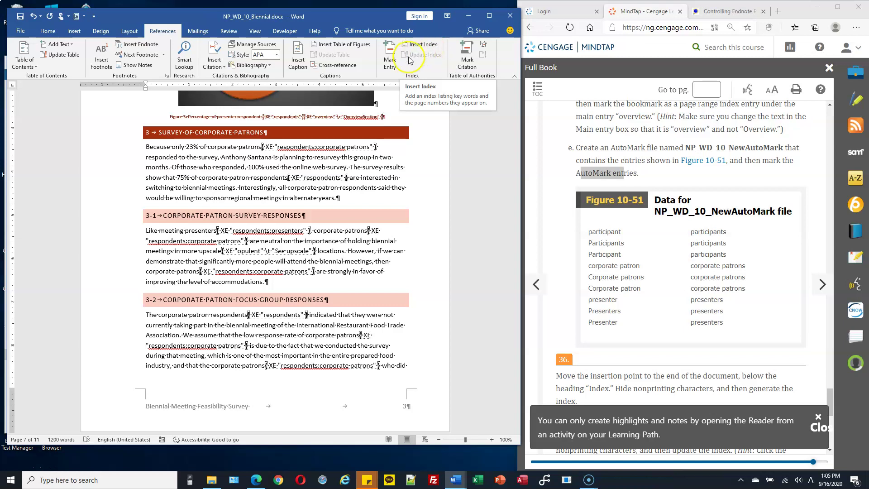
Step: Mark the report's index entries automatically using the NP_WD_10_NewAutoMark.docx file from the Homework folder
left_click(391, 62)
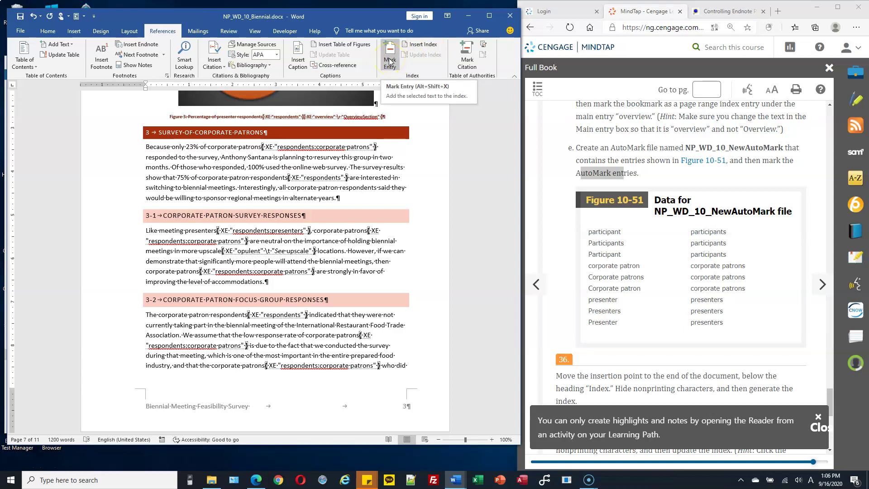
left_click(425, 46)
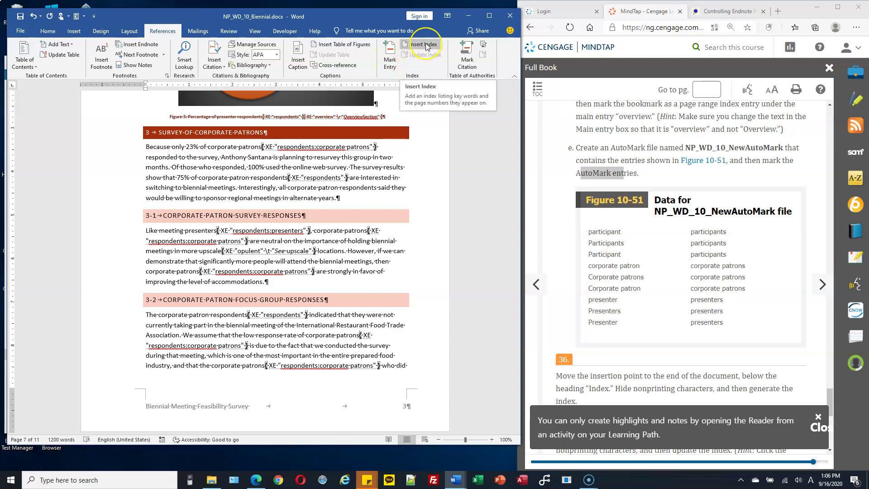
left_click(426, 46)
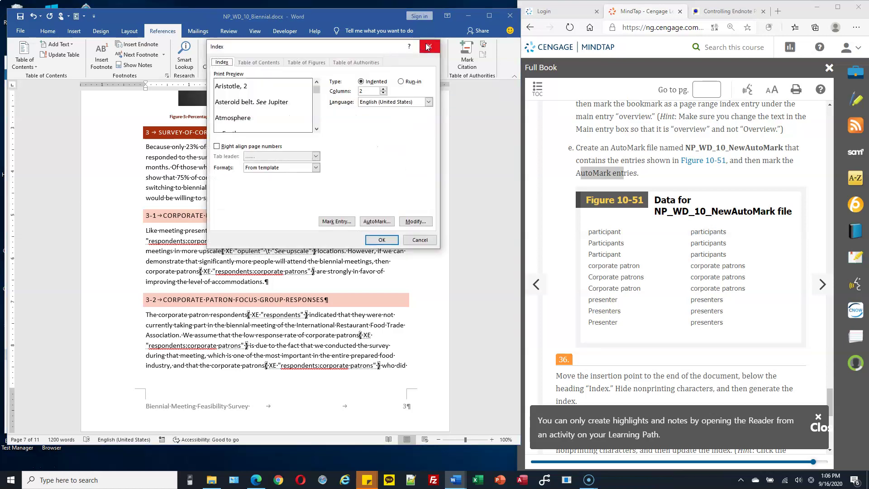
left_click(375, 222)
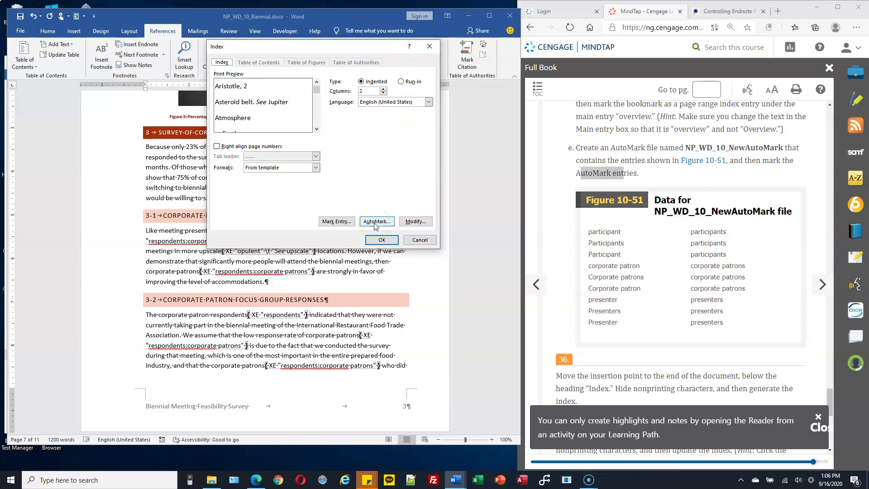
left_click(375, 222)
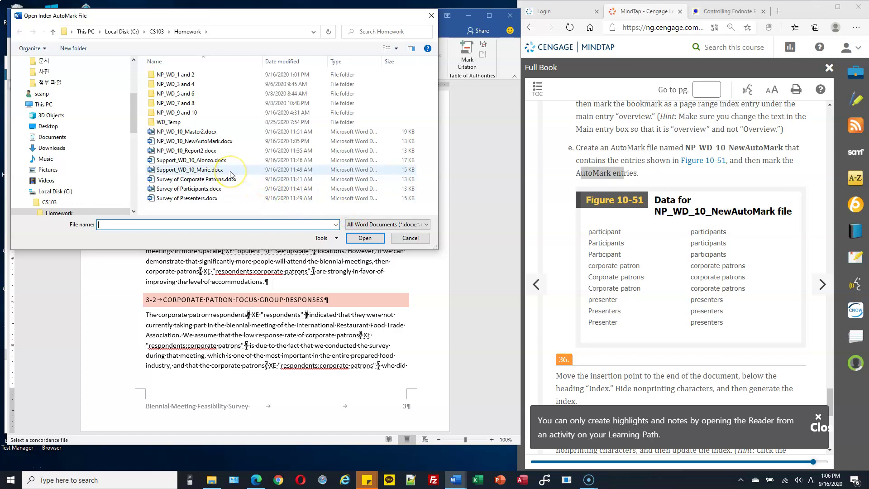
left_click(216, 140)
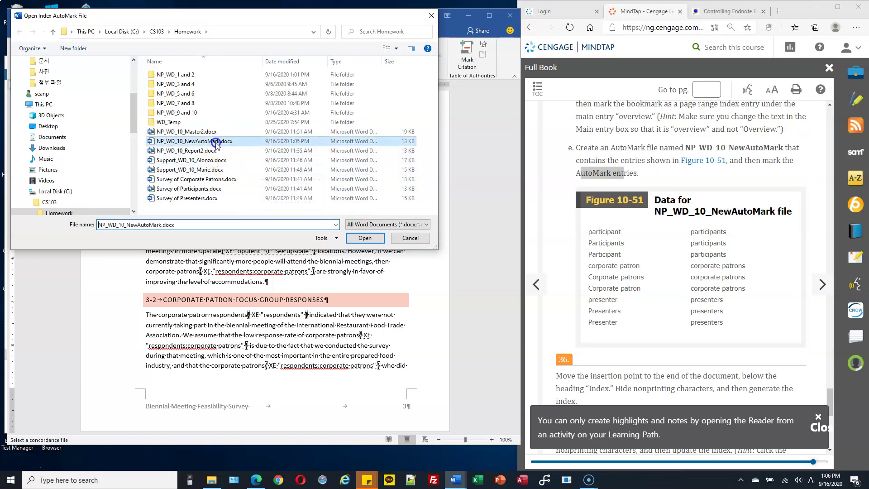
left_click(365, 238)
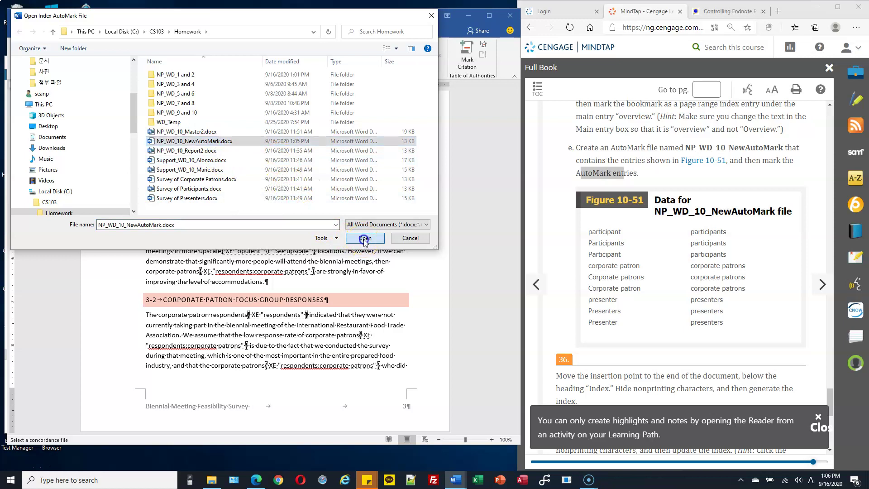
left_click(434, 243)
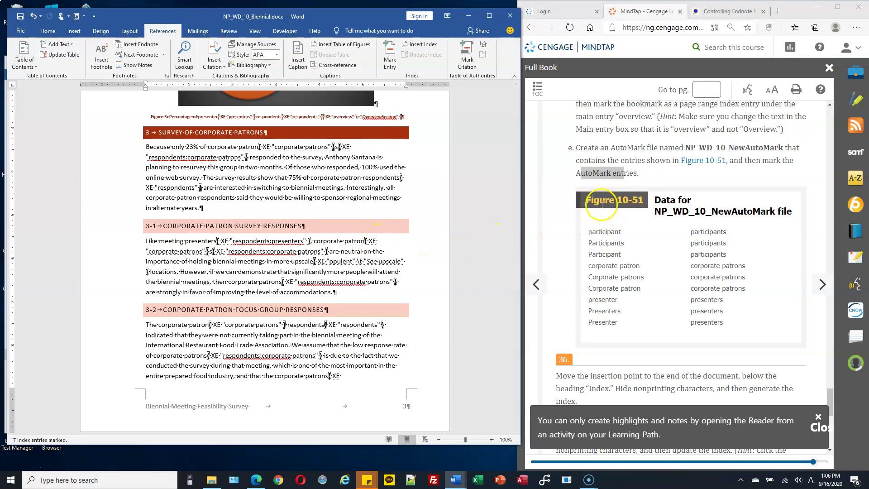
Step: Generate a two-column indented index with the From template format below the "Index" heading at the document's end
scroll(597, 205, "down", 5)
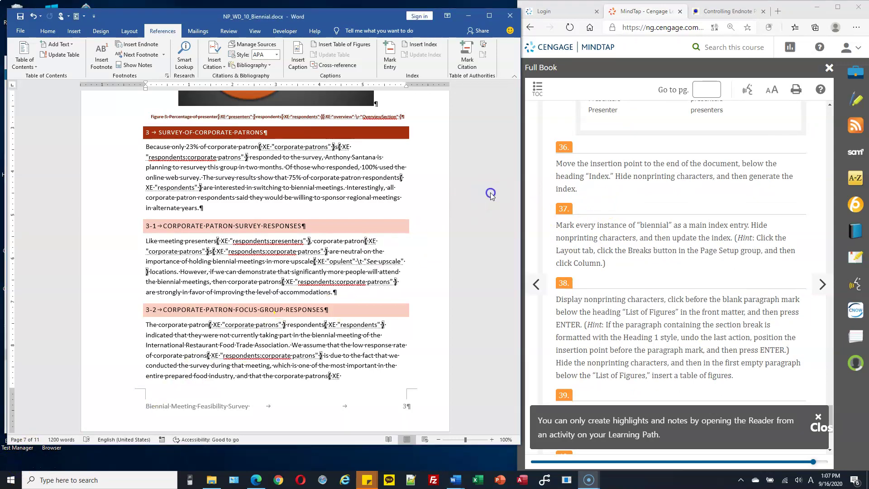
left_click_drag(519, 267, 517, 421)
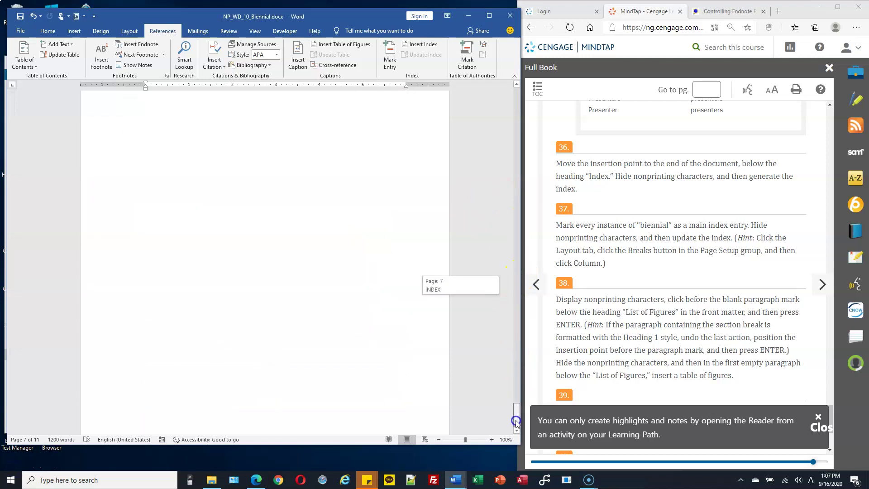
left_click(406, 271)
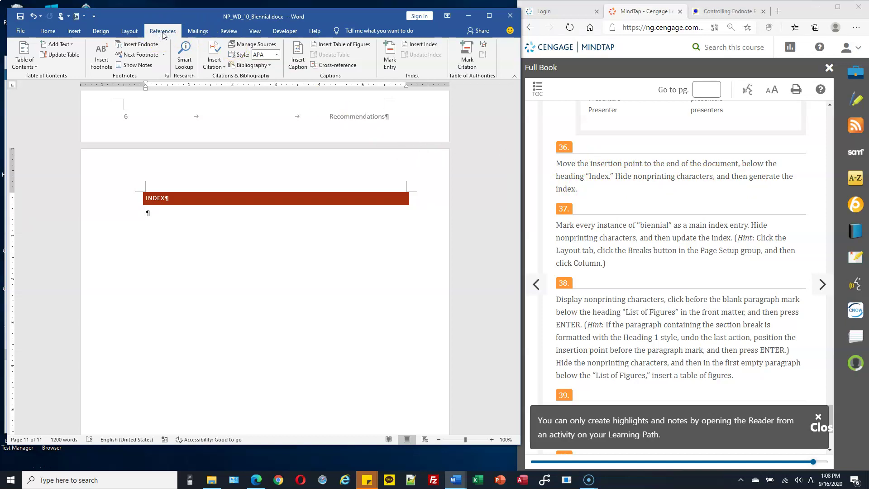
left_click(194, 37)
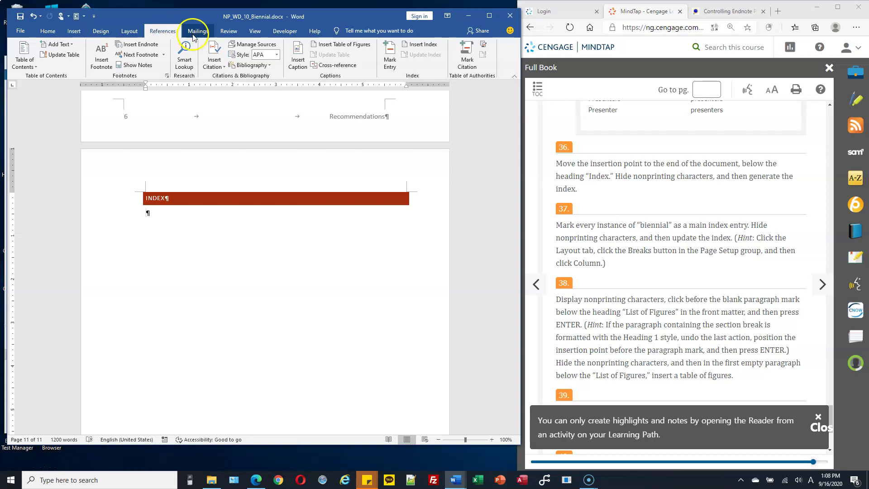
left_click(417, 45)
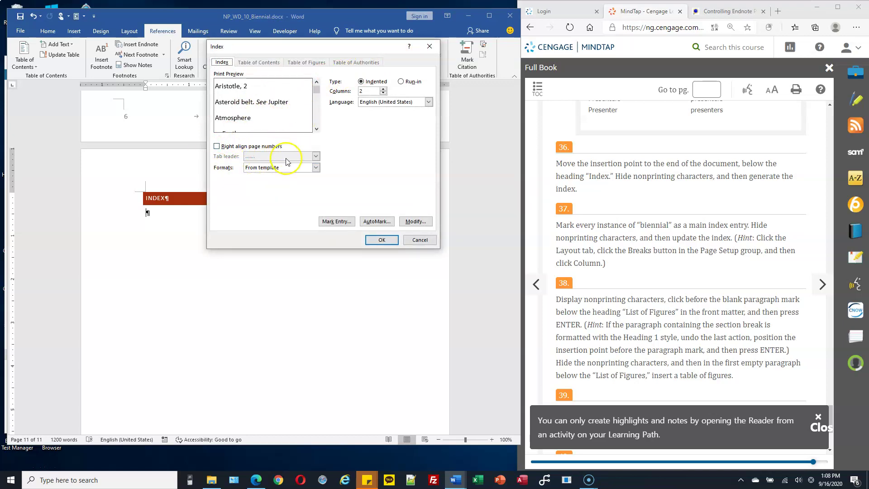
left_click(382, 240)
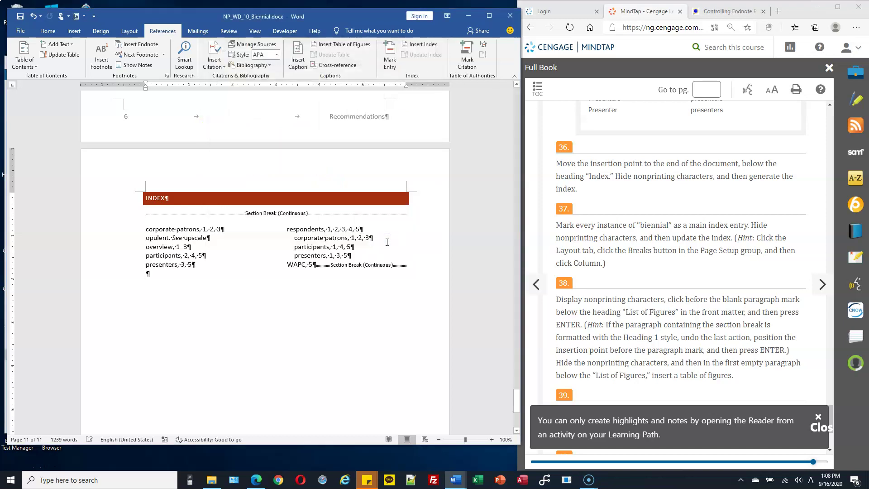
left_click(313, 263)
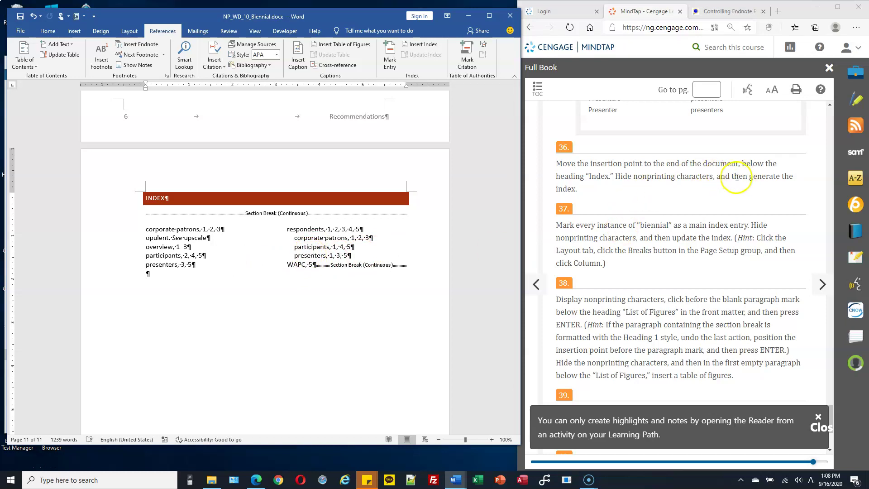
Step: Hide the nonprinting characters in the report, as exercise step 36 instructs
left_click_drag(615, 177, 699, 177)
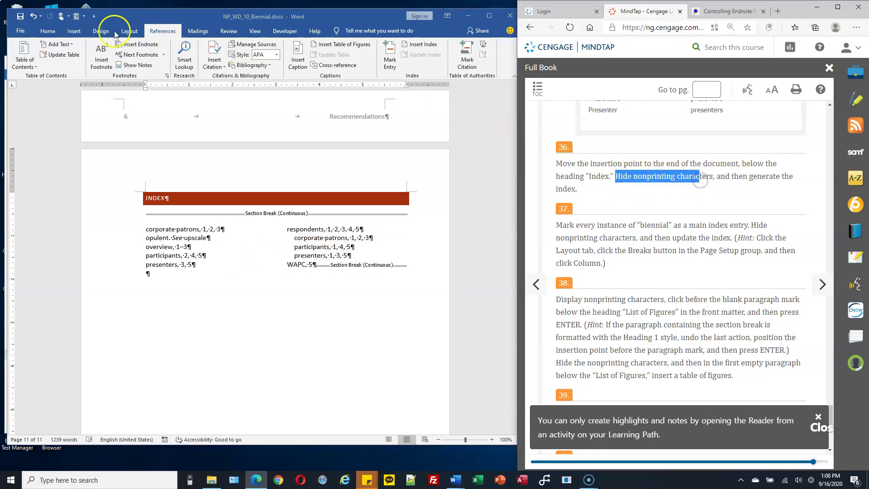
left_click(59, 36)
left_click(48, 32)
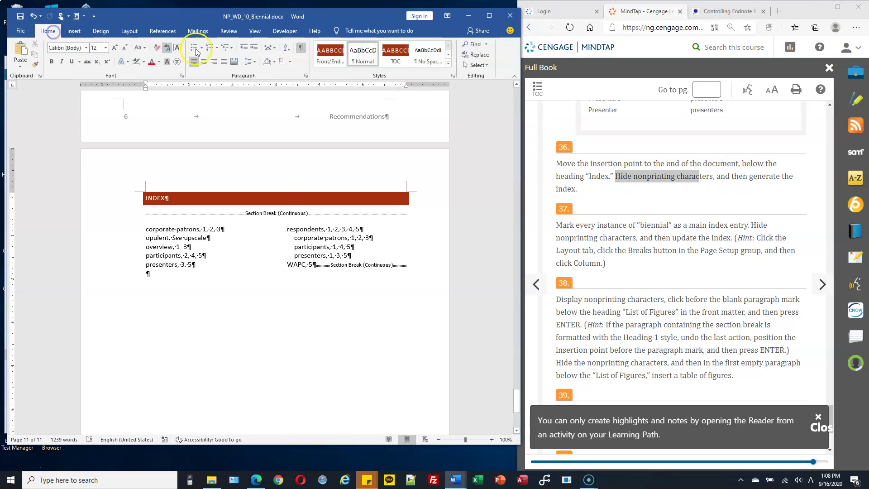
left_click(299, 51)
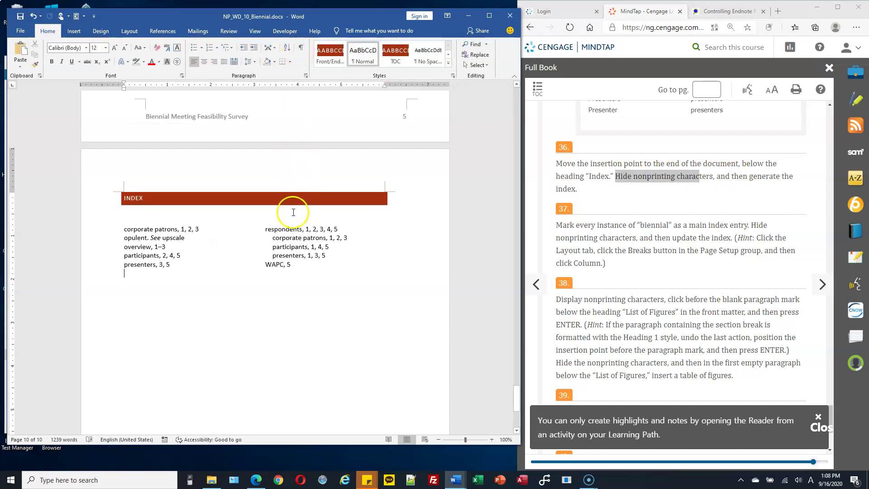
scroll(659, 200, "down", 1)
scroll(658, 202, "up", 1)
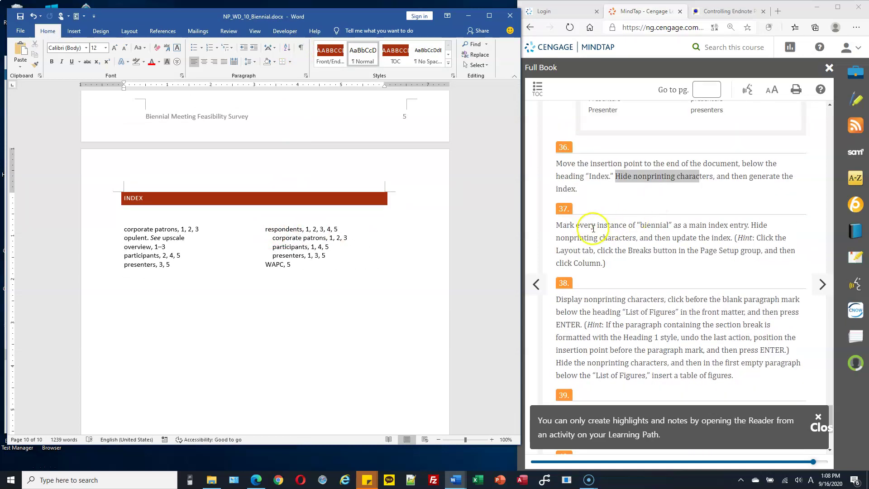
Step: Open advanced Find and search the report for "bienniala", from the index page and again from the title page
left_click_drag(579, 226, 653, 228)
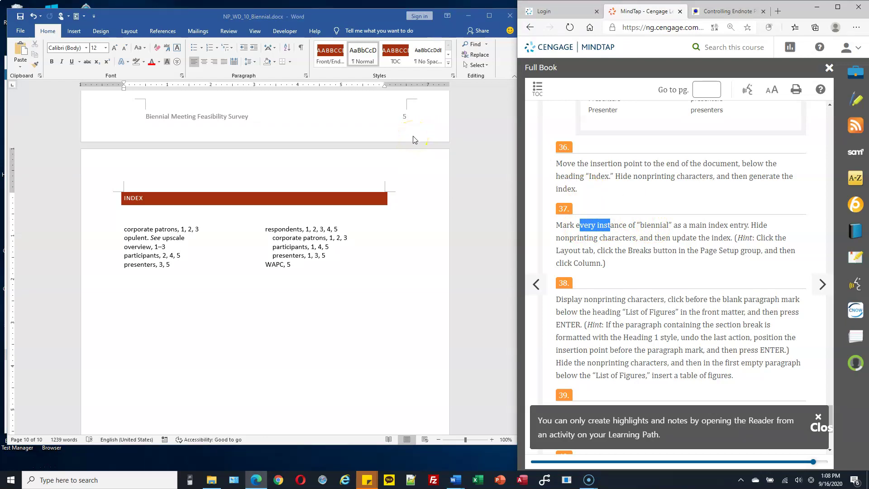
left_click(485, 43)
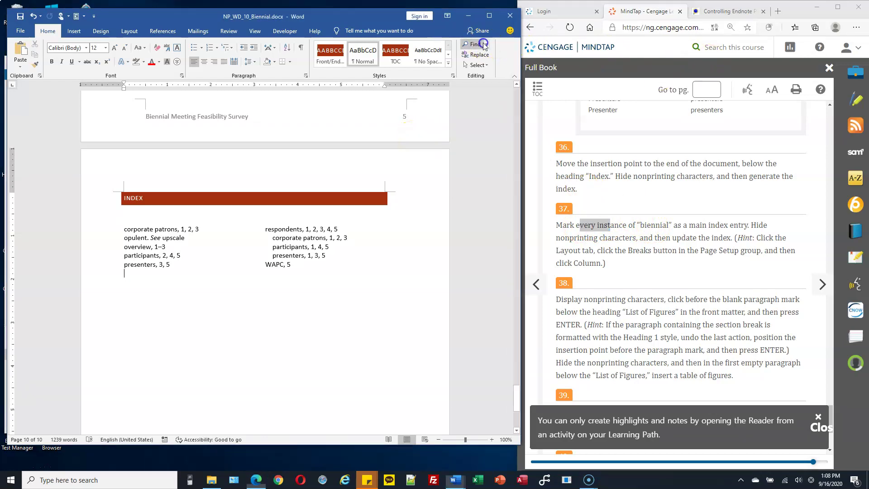
left_click(490, 67)
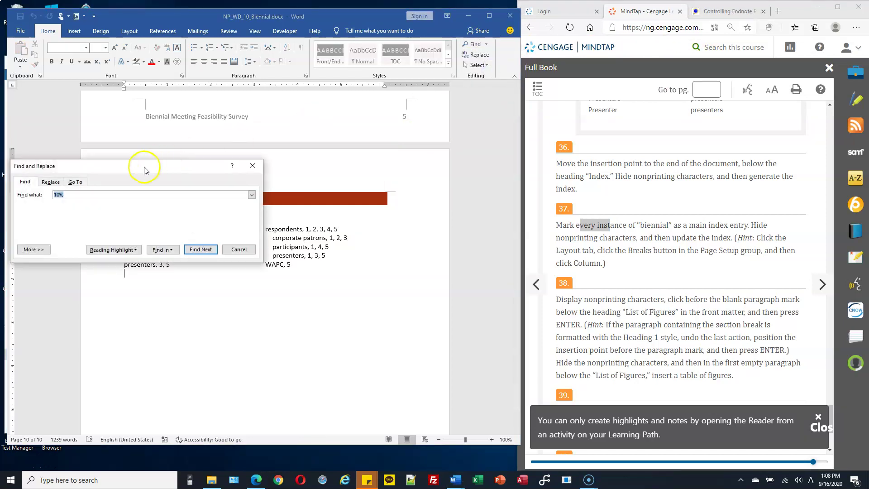
type("bienniala")
key("Return")
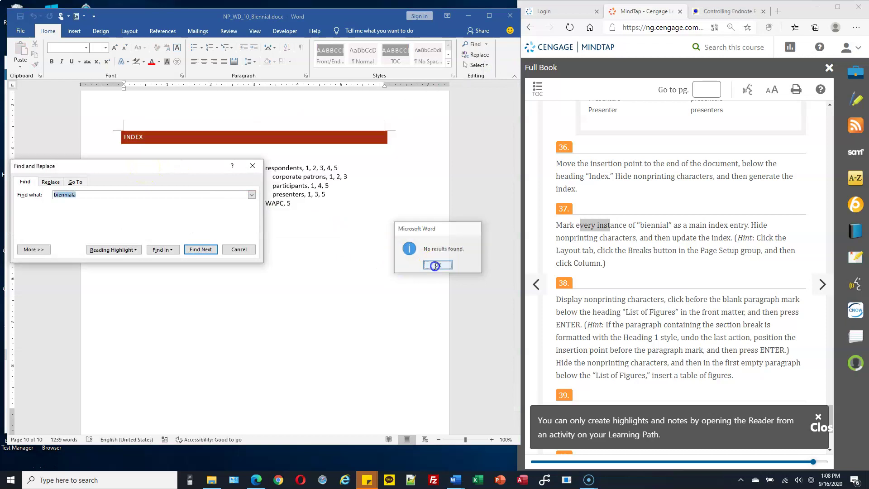
left_click(435, 265)
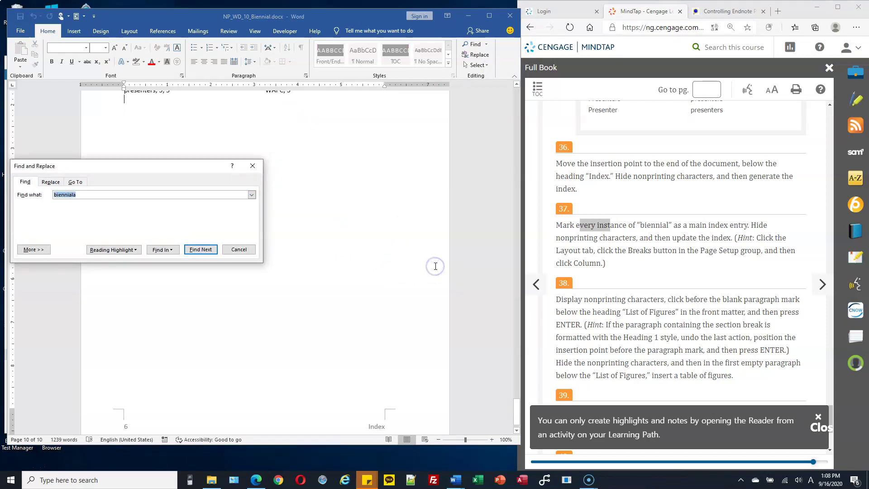
left_click(314, 257)
left_click_drag(516, 413, 508, 97)
left_click(343, 202)
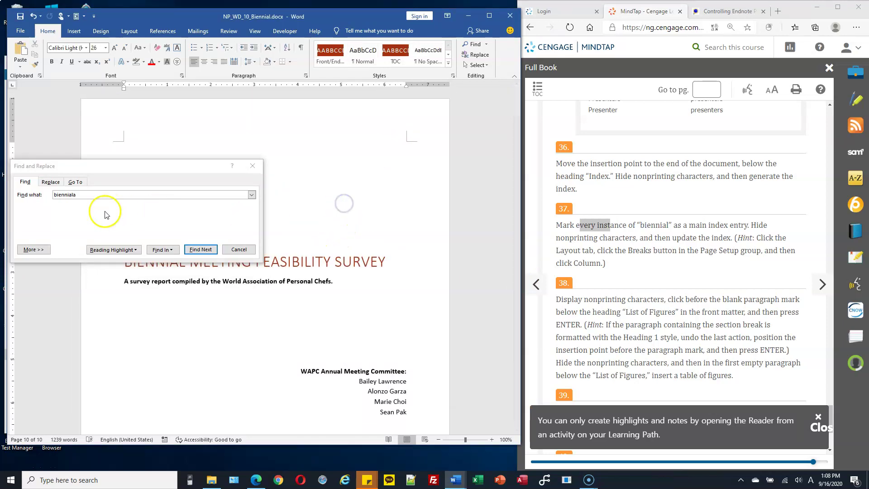
left_click(200, 249)
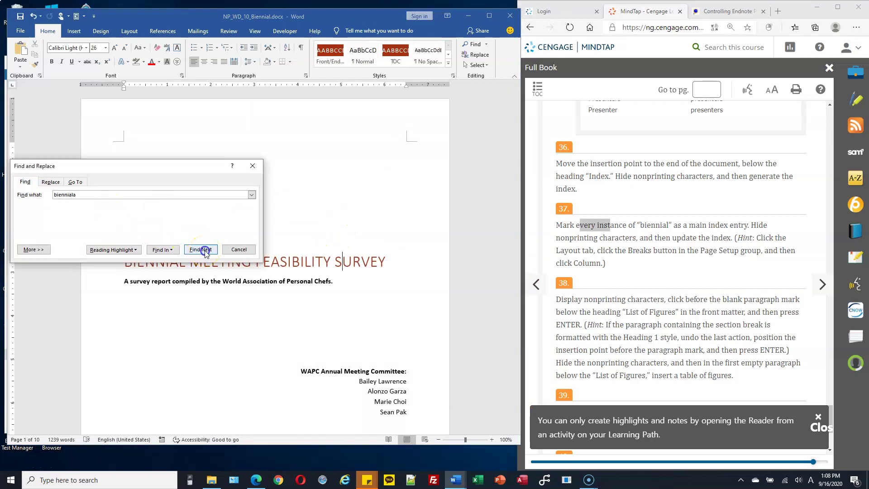
left_click(443, 266)
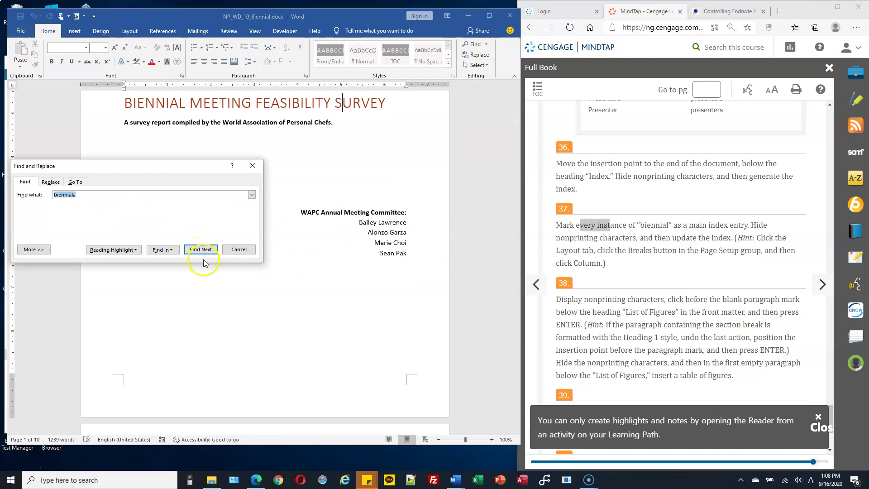
Step: Change the search text to "bienniel" and search the report for it
left_click(98, 196)
key("BackSpace")
key("BackSpace")
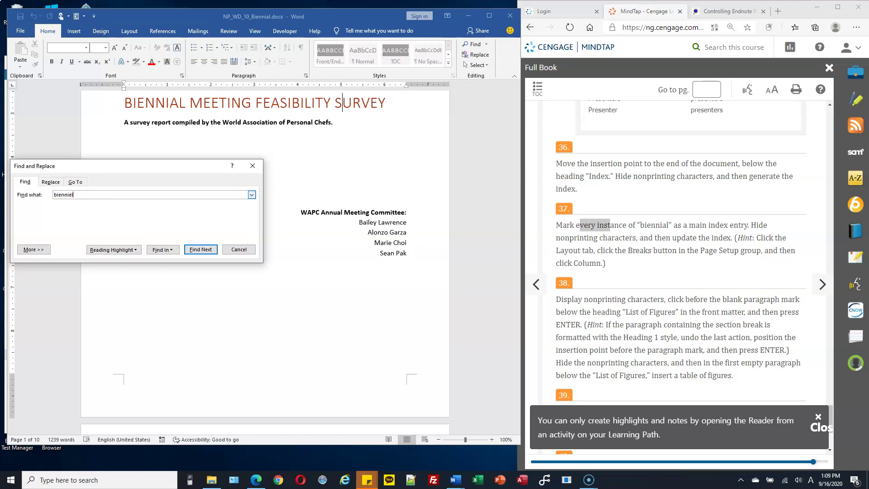
key("Return")
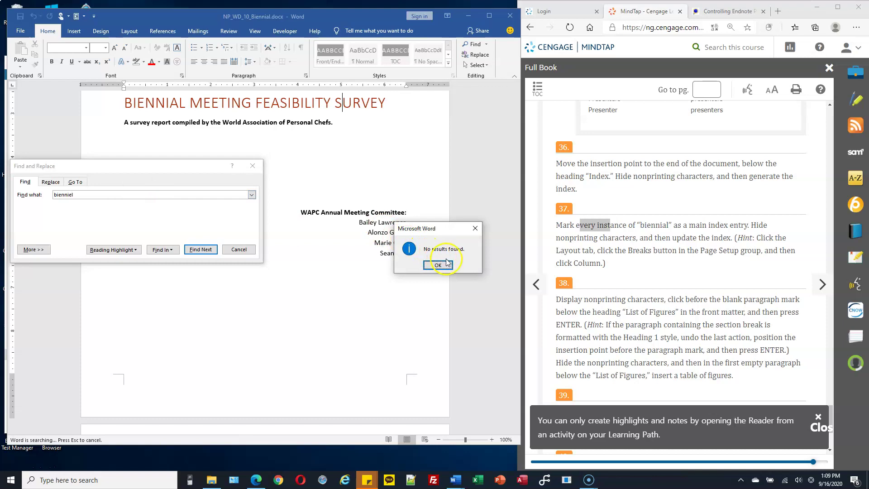
left_click(450, 268)
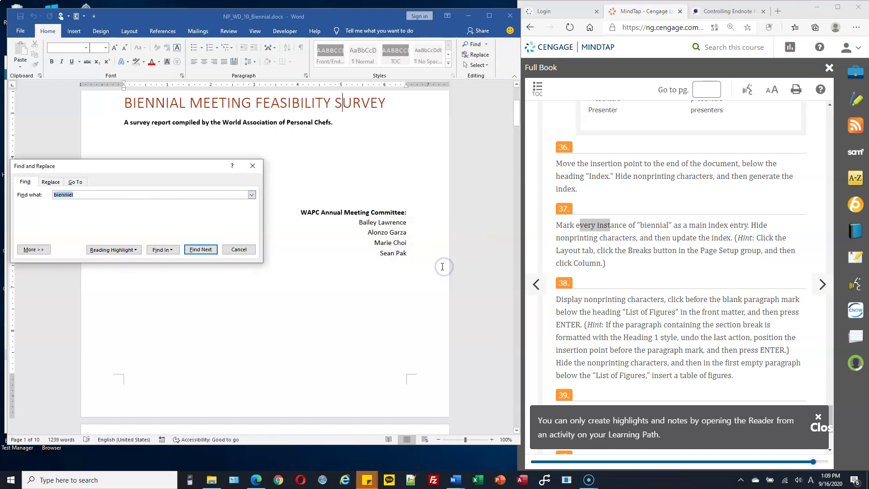
Step: Find "biennial" in the report and mark every instance of it as a main index entry for the current page
left_click(98, 195)
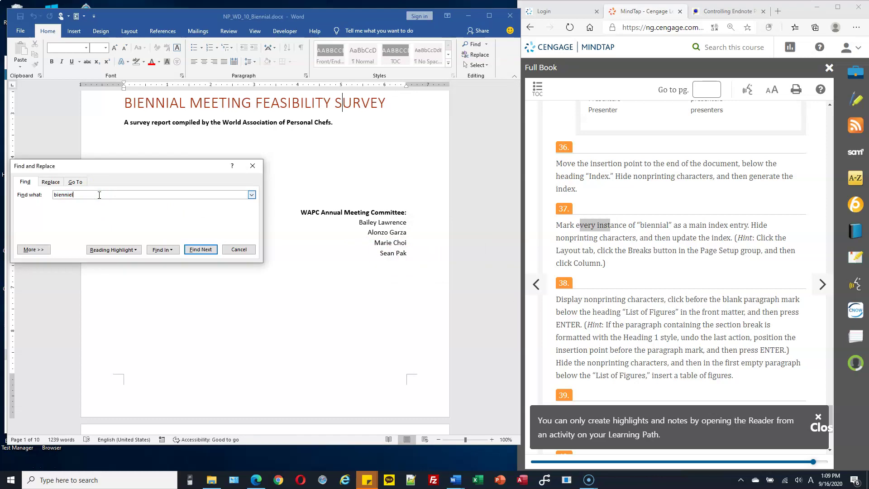
key("Return")
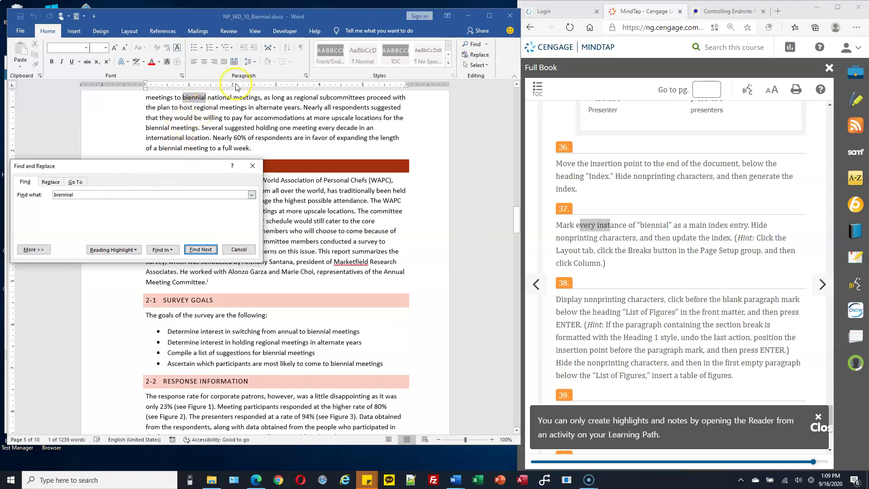
left_click(173, 34)
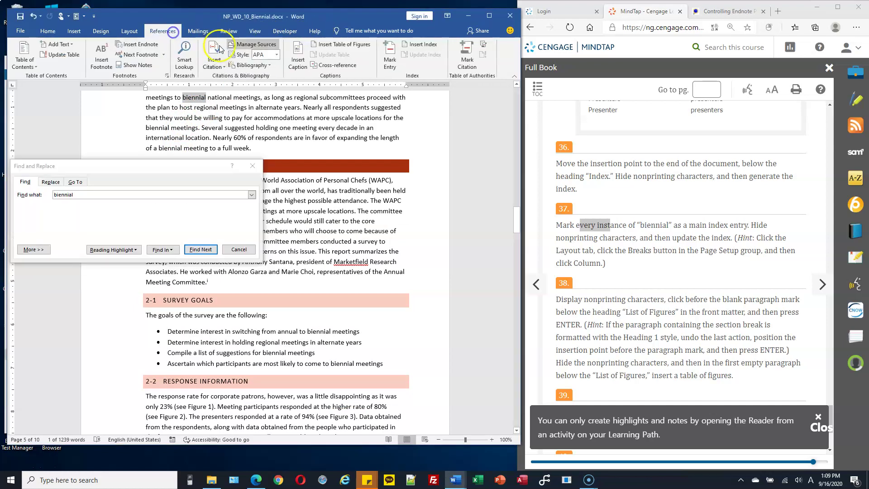
left_click(397, 56)
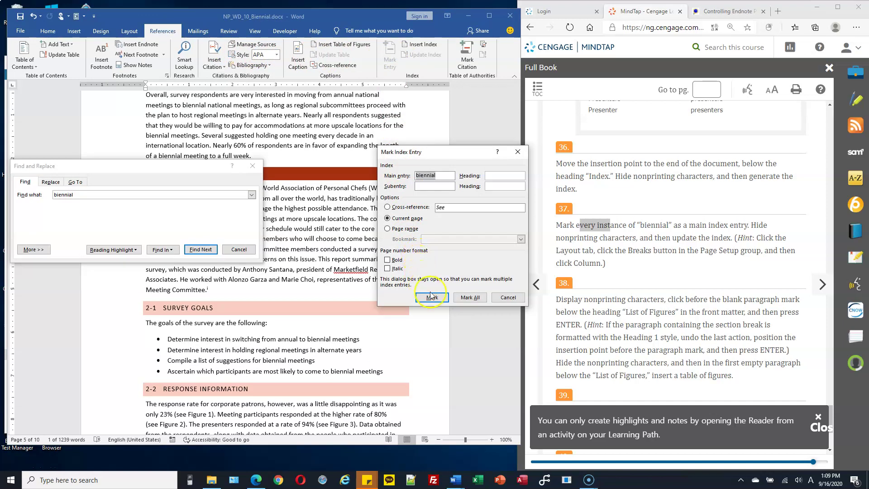
left_click(470, 298)
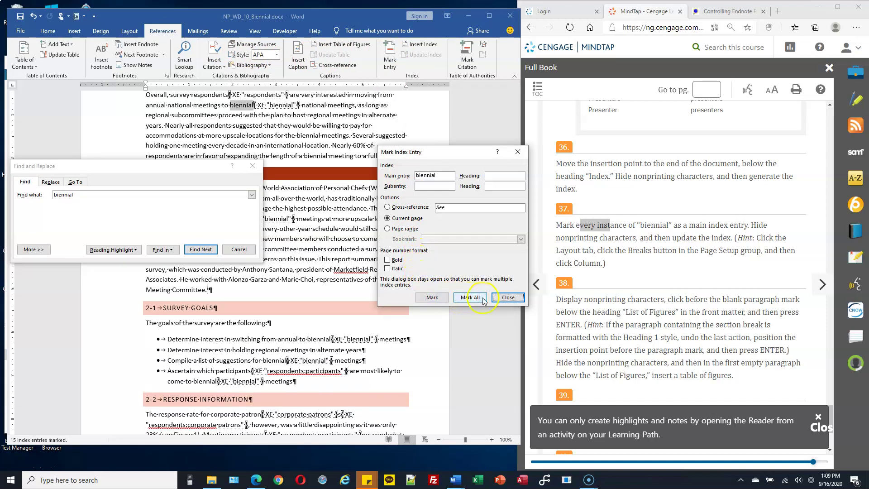
Step: Finish marking and searching for entries, and update the index at the end of the report
left_click(507, 297)
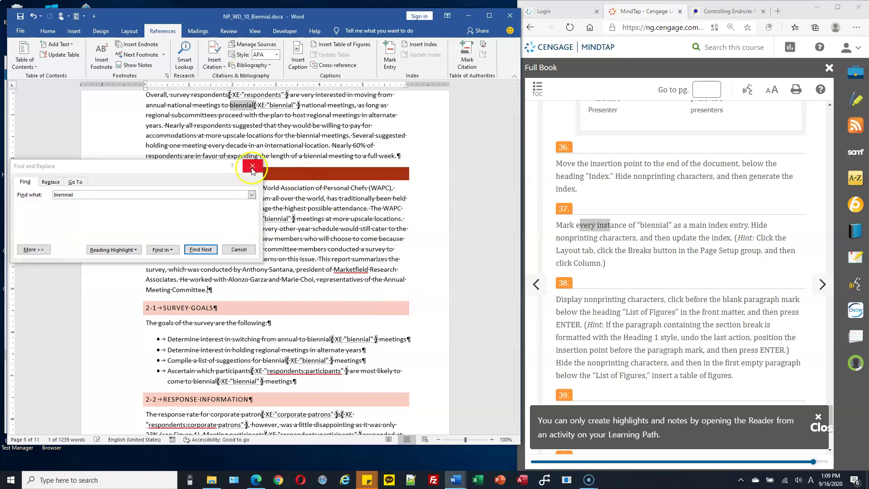
left_click(252, 167)
left_click_drag(514, 205, 510, 407)
left_click(190, 185)
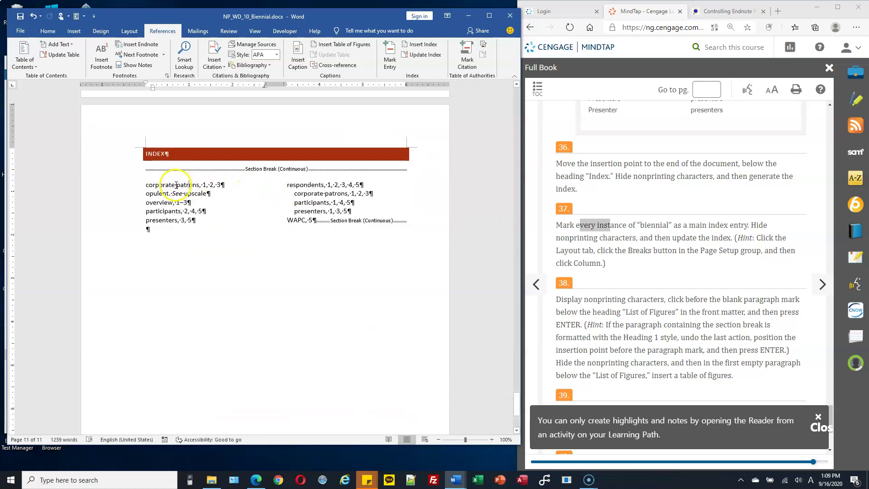
right_click(177, 185)
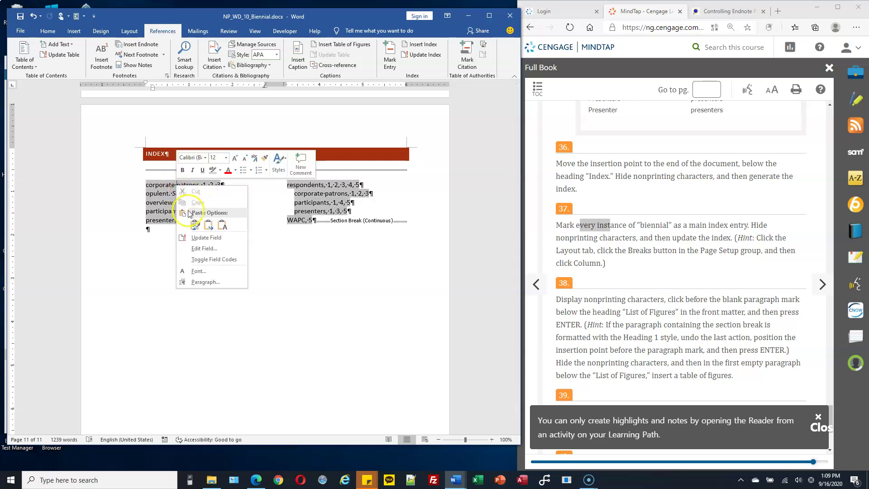
left_click(201, 237)
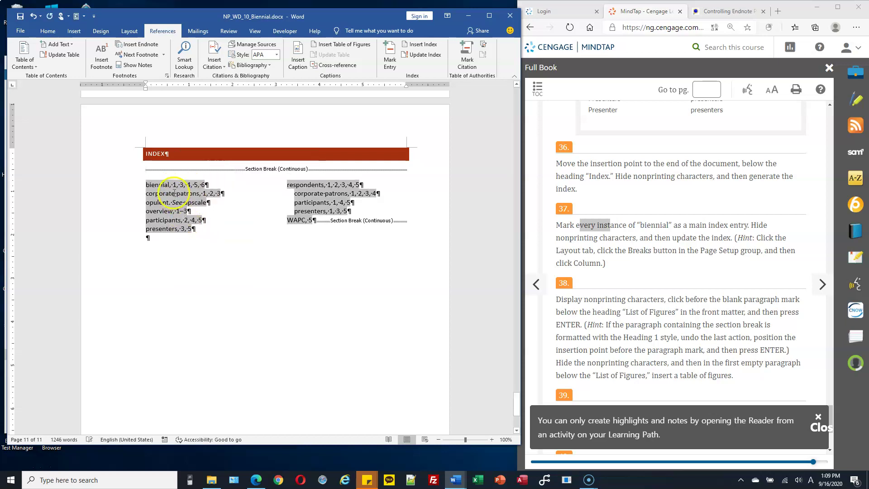
left_click(261, 236)
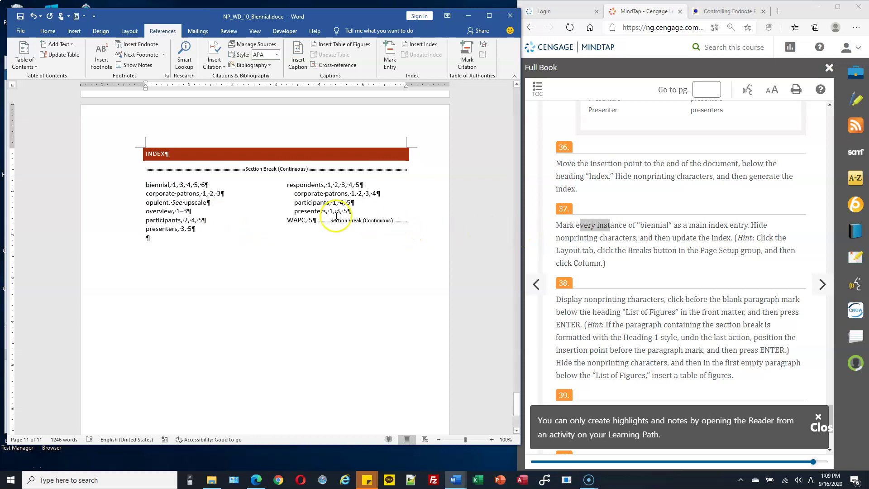
Step: Add a blank paragraph before the section break below the "List of Figures" heading, as exercise step 38 instructs
left_click(631, 251)
scroll(633, 246, "down", 3)
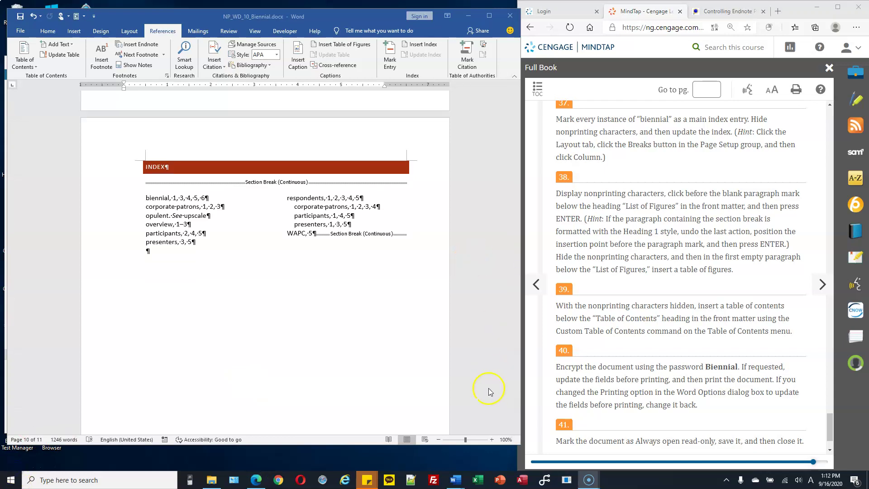
left_click_drag(519, 406, 520, 167)
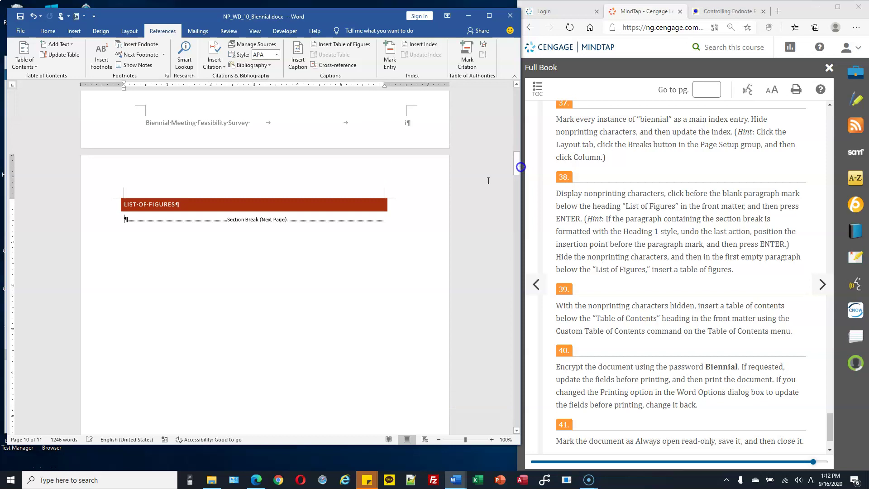
left_click(125, 219)
left_click(123, 219)
left_click(124, 219)
key("Return")
left_click(137, 220)
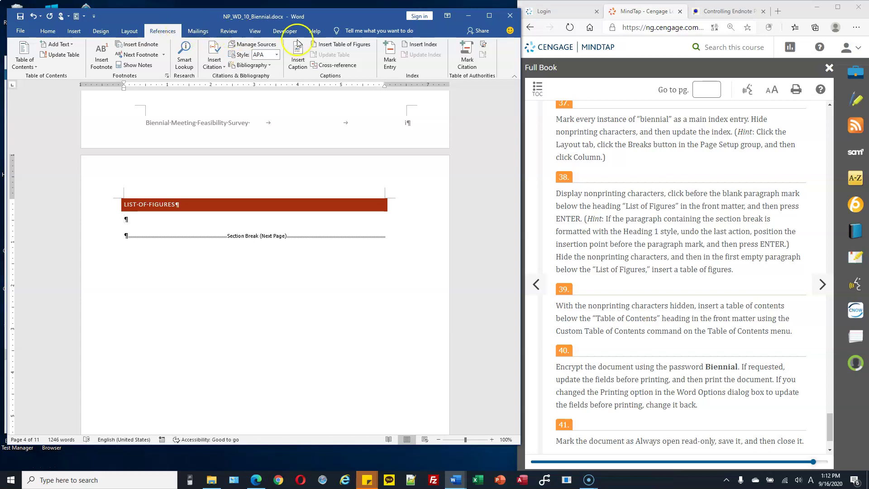
Step: Insert a table of figures below the "List of Figures" heading with dot leaders, the From template format and the Figure caption label
left_click(356, 47)
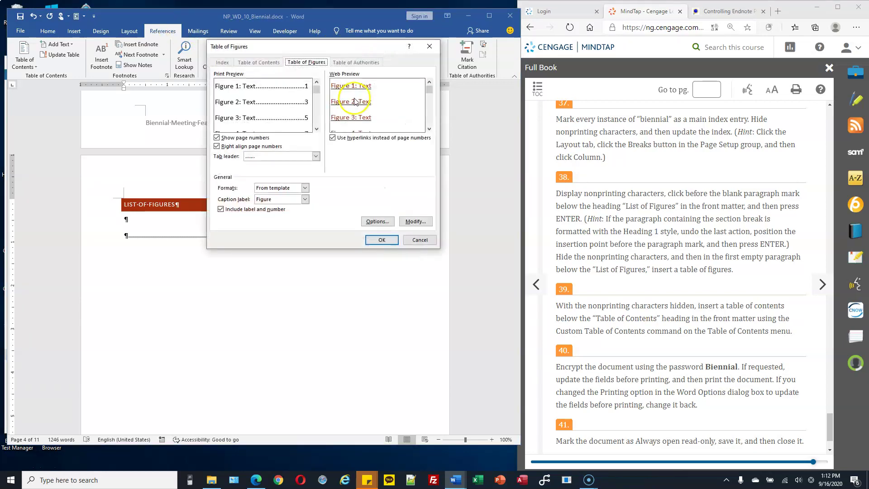
left_click(382, 240)
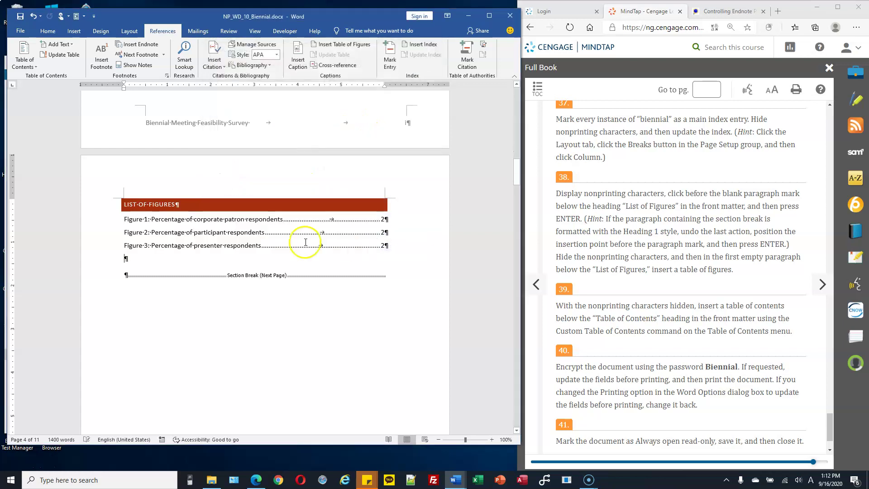
left_click(234, 219)
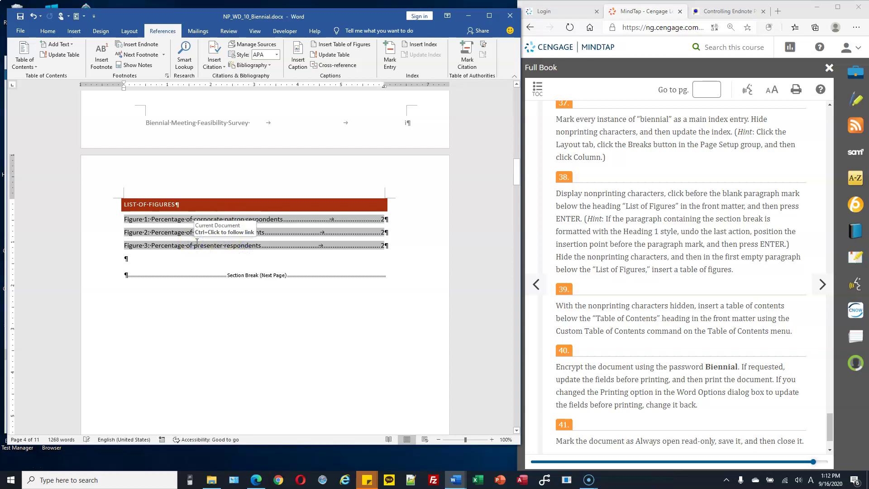
left_click(184, 256)
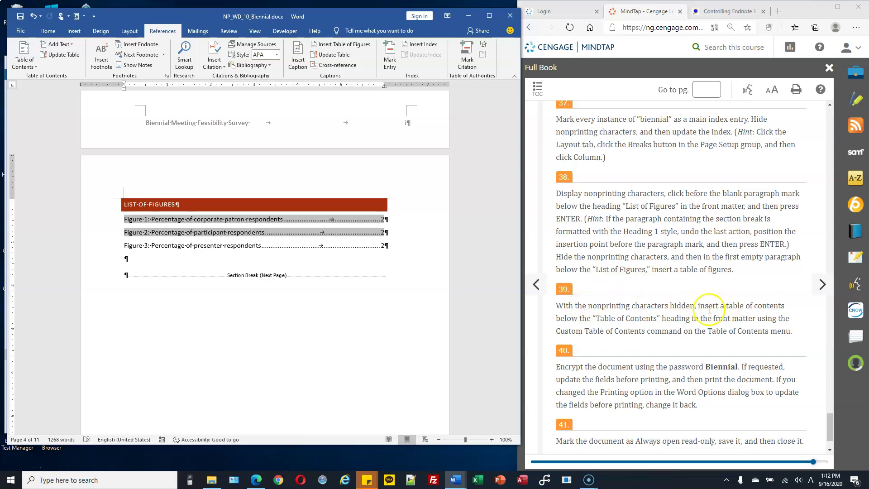
Step: Insert a custom table of contents below the "Table of Contents" heading, showing three levels with dot leaders and the From template format
scroll(420, 216, "up", 10)
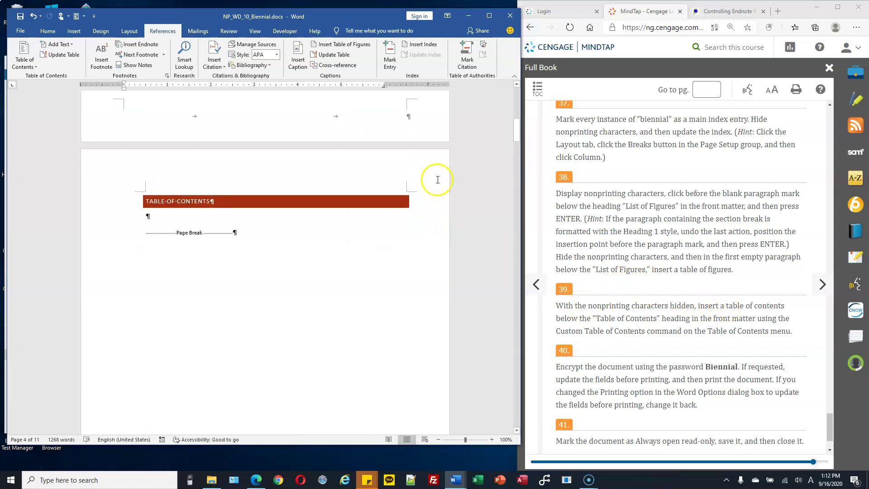
left_click(147, 216)
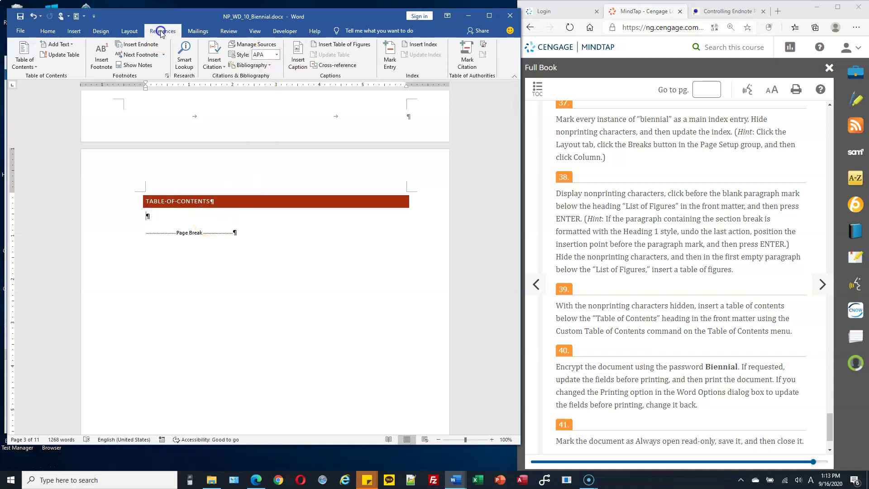
left_click(33, 68)
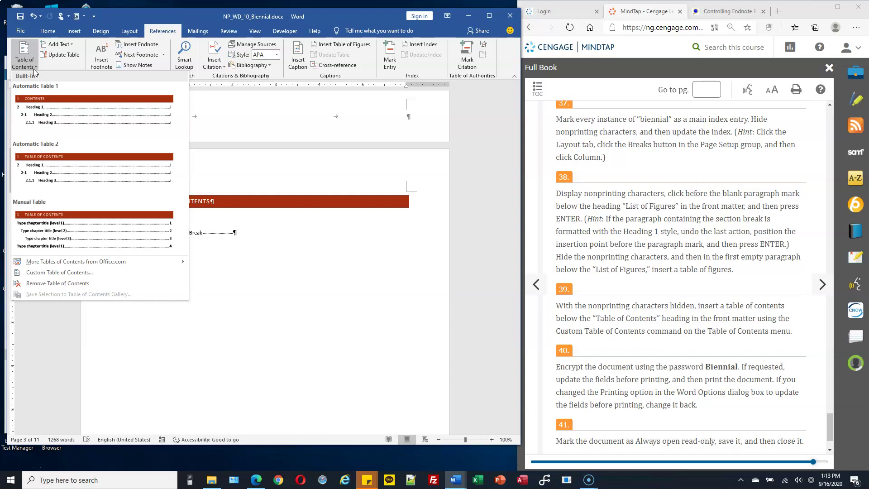
left_click(82, 273)
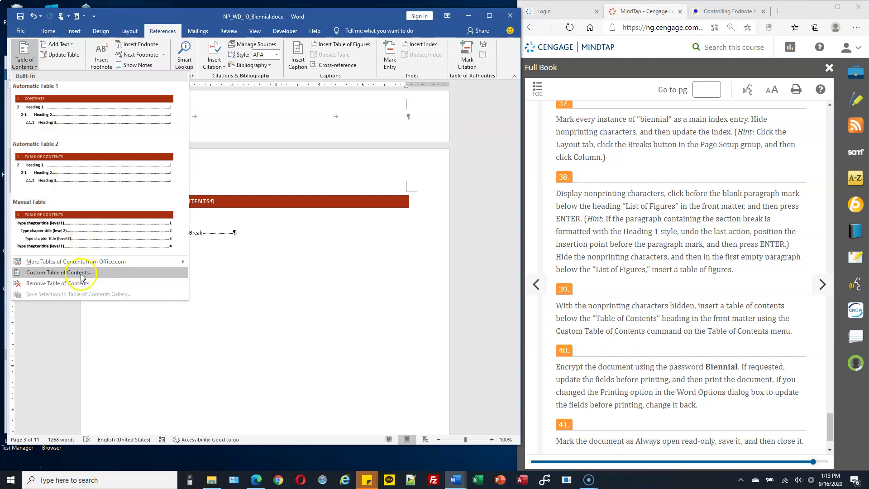
left_click(83, 273)
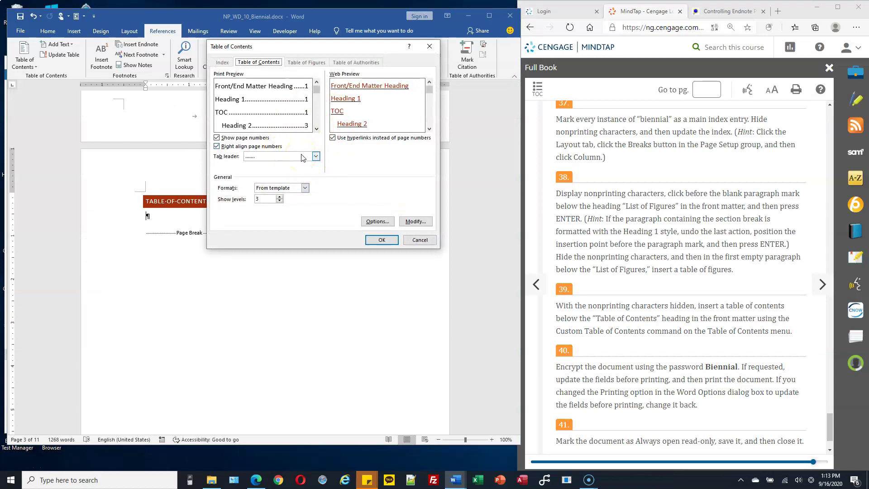
left_click(383, 240)
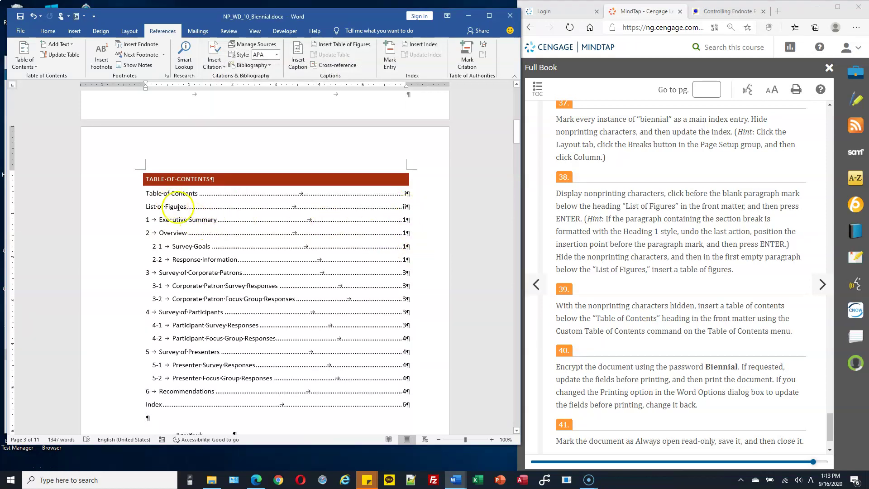
left_click(174, 192)
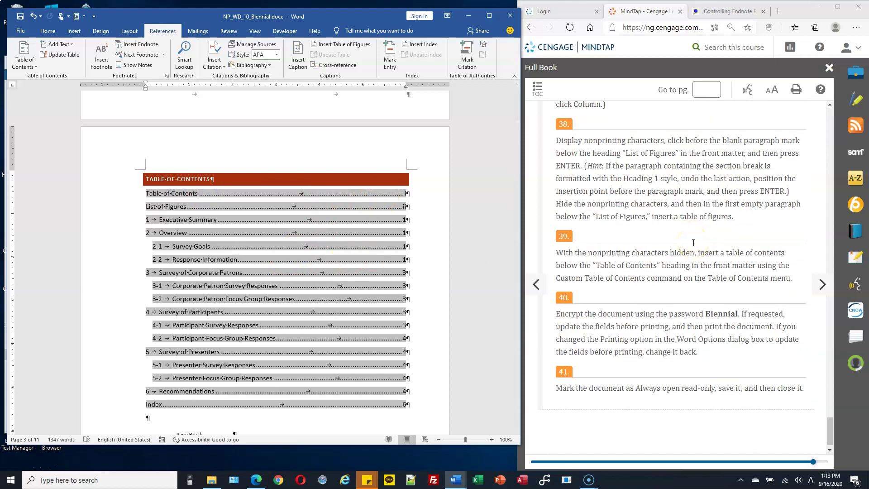
scroll(597, 256, "down", 1)
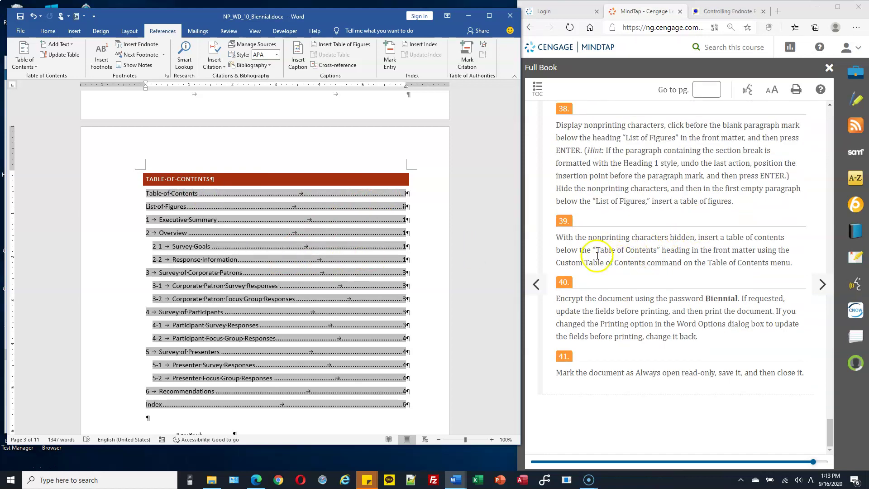
left_click(13, 468)
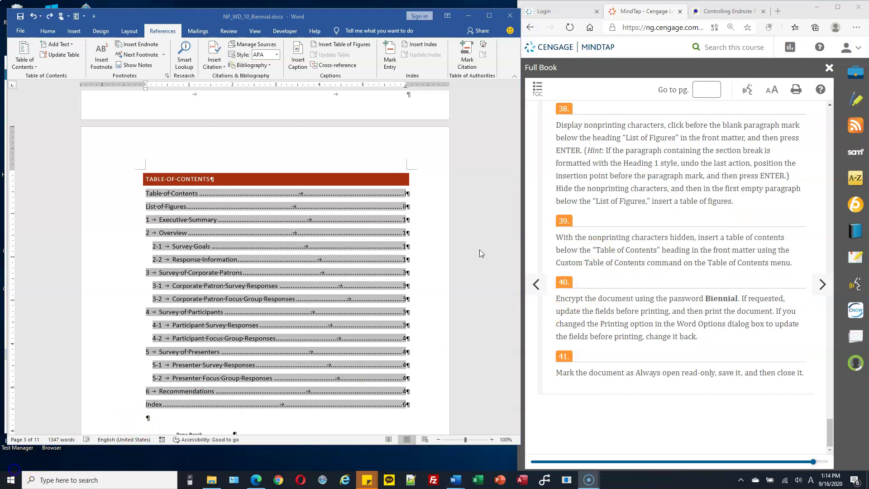
Step: Clear the TOC style's level in the table of contents options and replace the existing table of contents
left_click(211, 194)
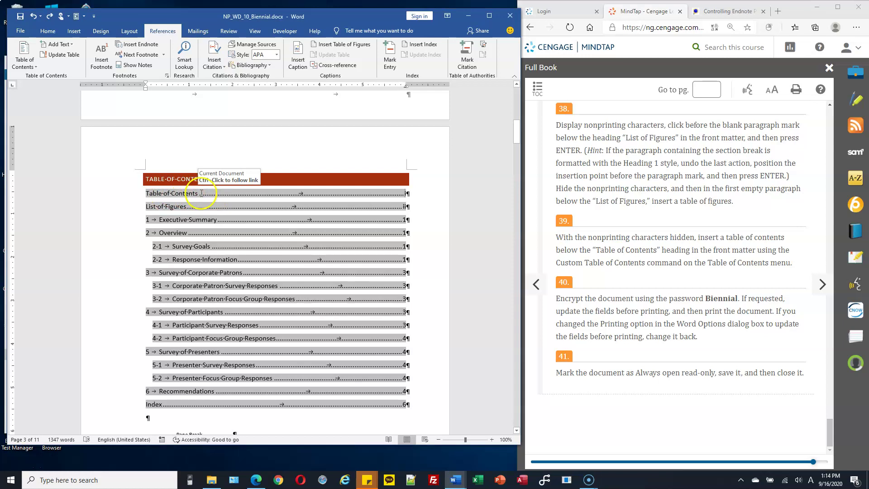
left_click(201, 193)
left_click_drag(201, 193, 166, 195)
left_click(179, 194)
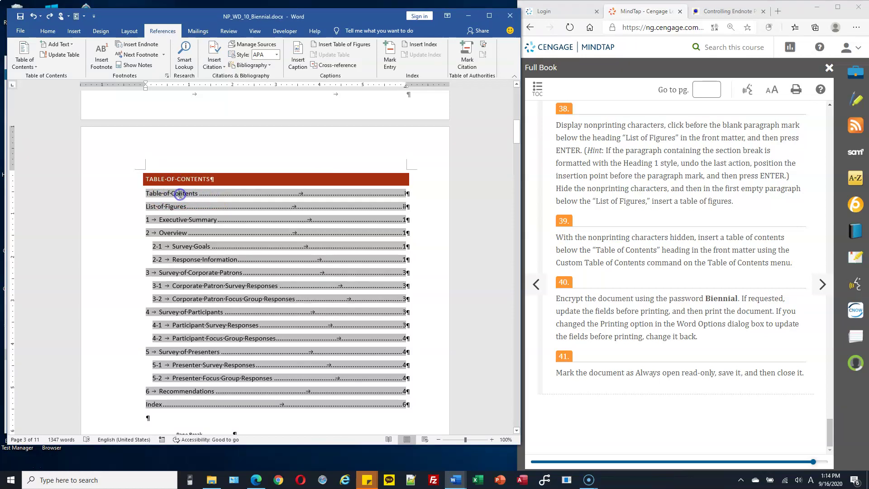
left_click(36, 67)
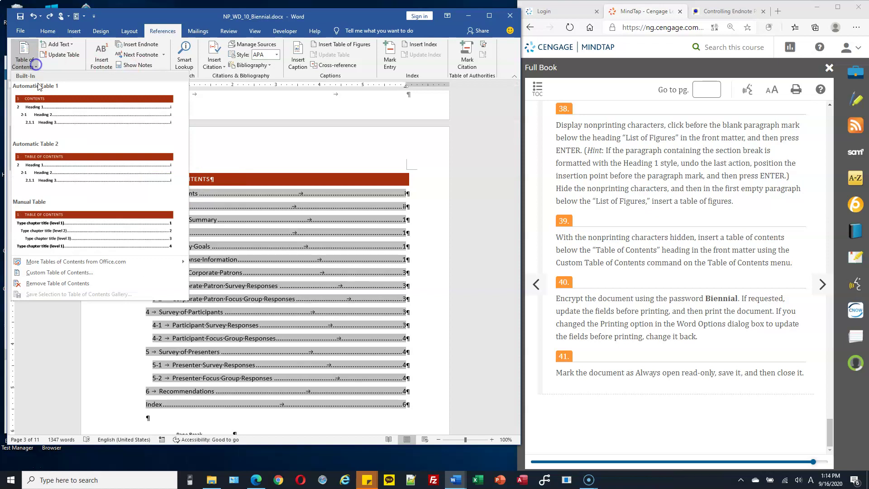
left_click(79, 273)
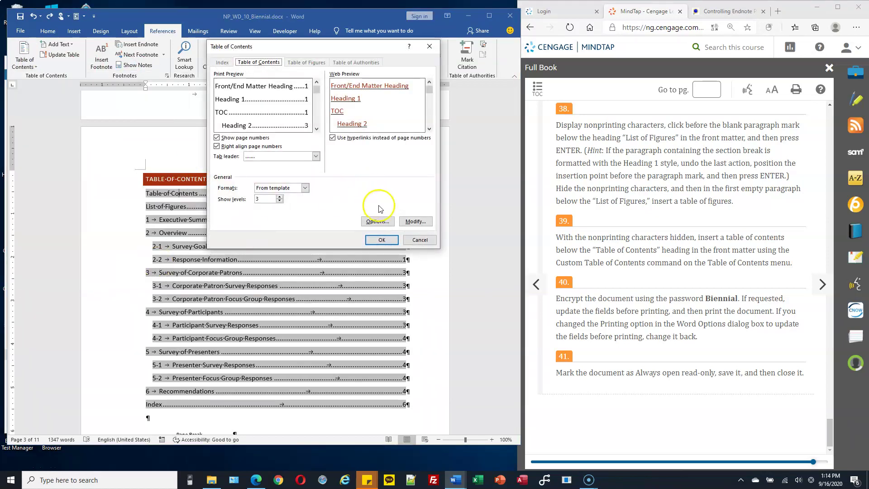
left_click(378, 222)
left_click_drag(259, 155, 414, 165)
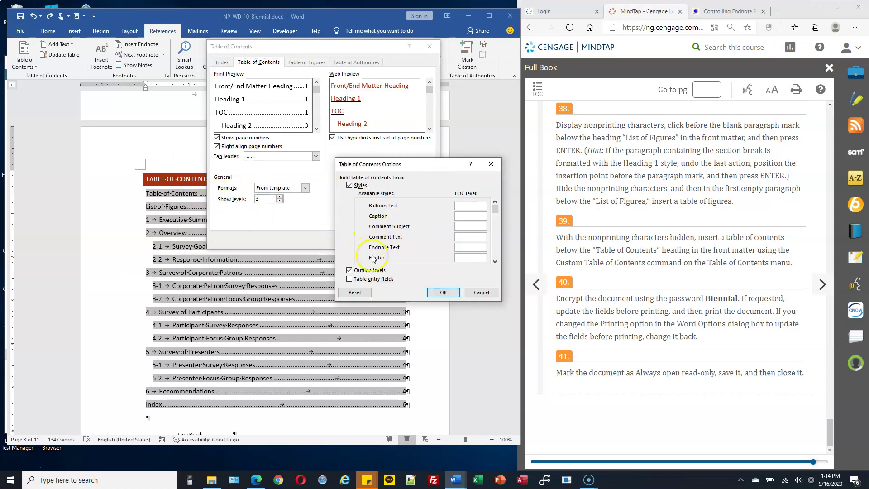
left_click_drag(494, 215, 487, 239)
scroll(487, 238, "down", 3)
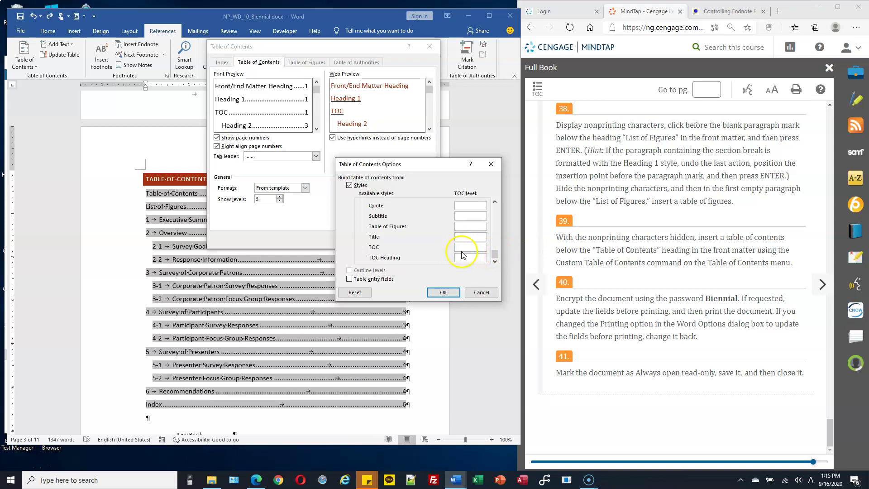
left_click(443, 293)
left_click(383, 240)
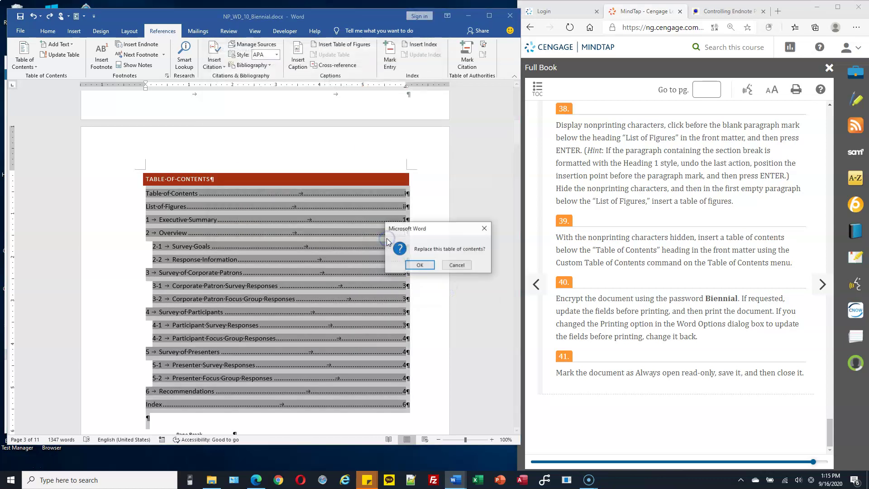
left_click(420, 265)
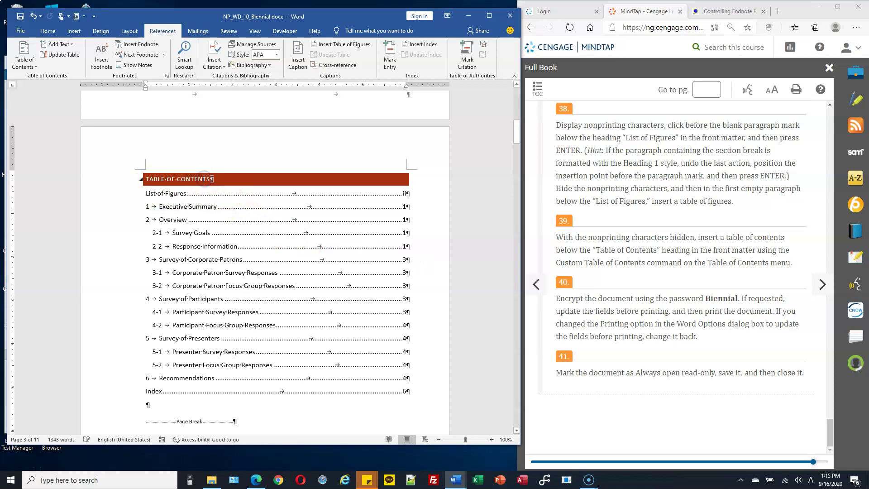
Step: Update the entire table of contents, not only its page numbers
left_click_drag(211, 178, 148, 179)
left_click(153, 195)
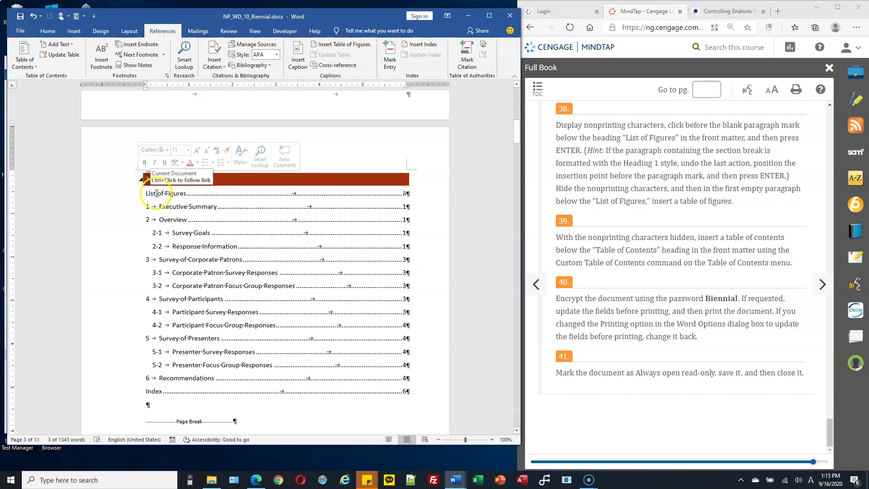
left_click(192, 207)
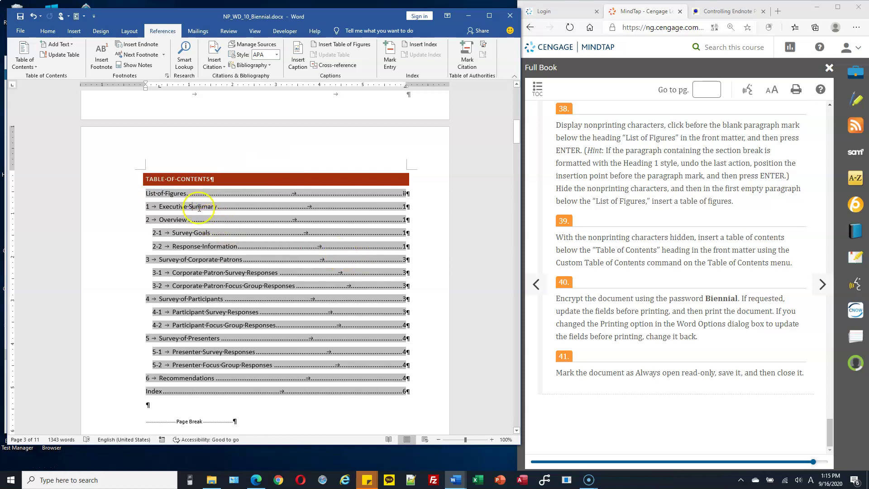
right_click(199, 207)
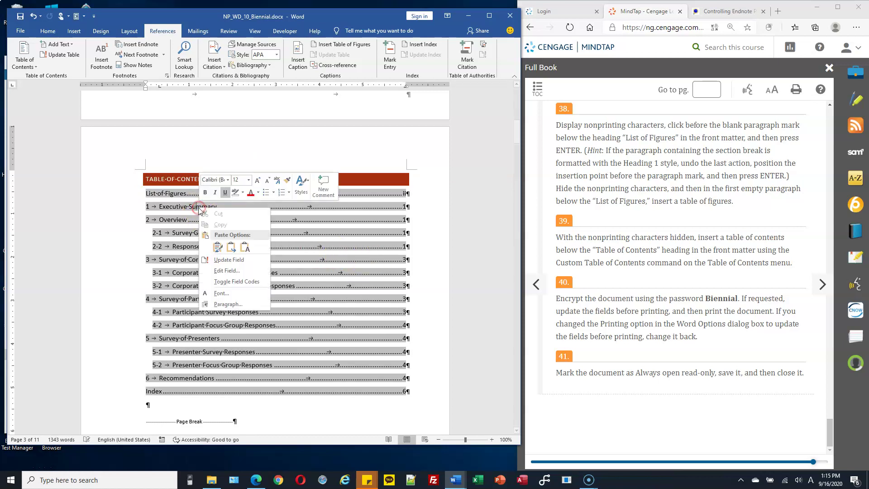
left_click(228, 260)
left_click_drag(268, 244, 253, 233)
left_click(252, 230)
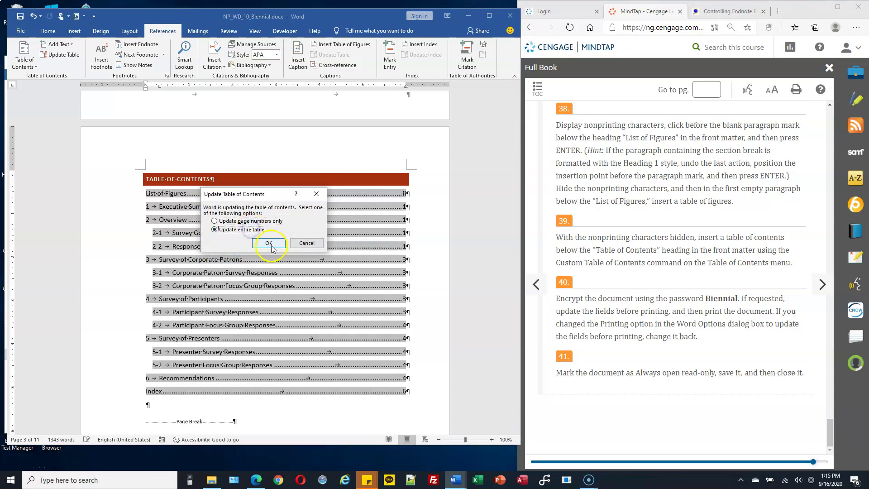
left_click(269, 243)
Step: Finish the table of contents update and hide the document's nonprinting characters
left_click(261, 158)
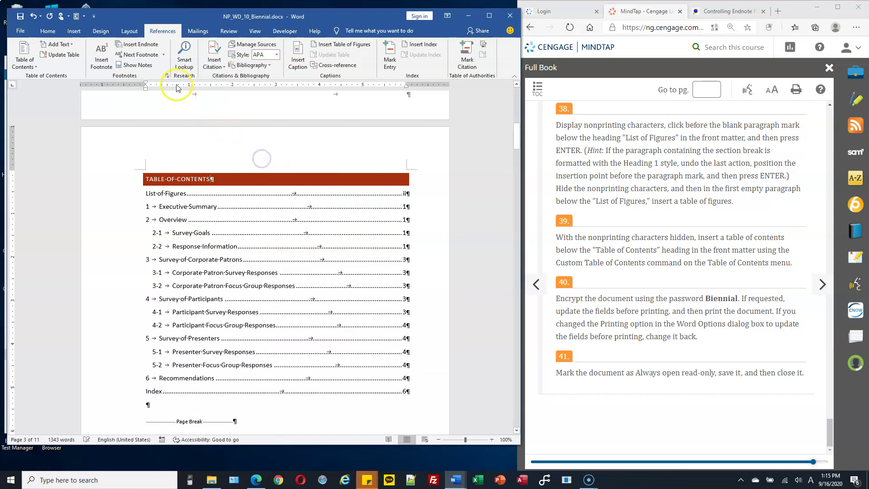
left_click(46, 32)
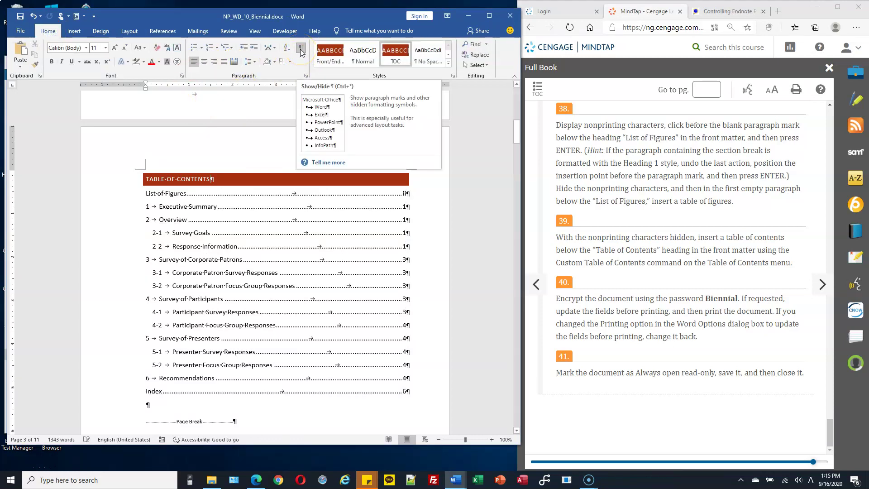
left_click(300, 50)
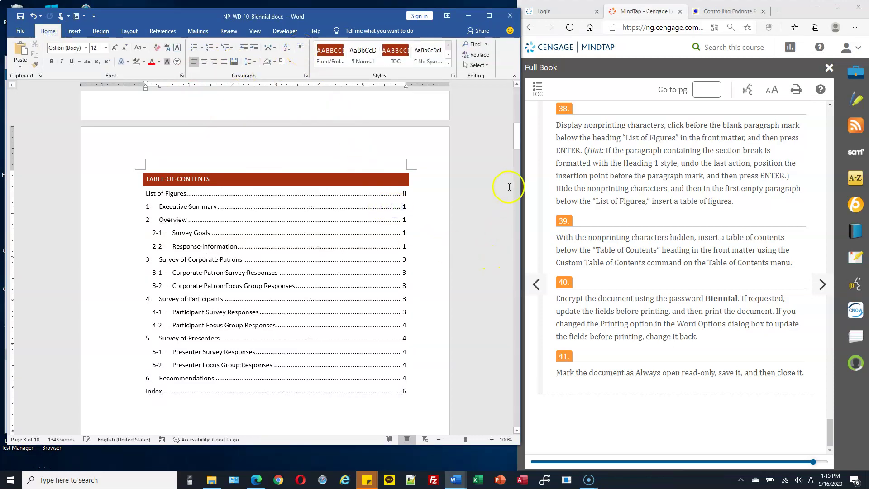
Step: Review the title page, table of contents and List of Figures pages down to the Executive Summary
scroll(482, 154, "up", 10)
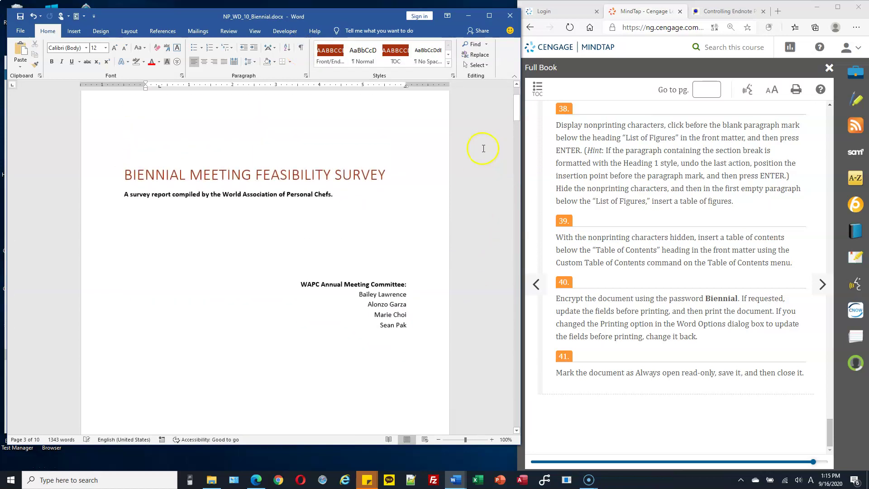
scroll(226, 171, "down", 1)
triple_click(382, 304)
scroll(389, 299, "down", 15)
scroll(372, 267, "down", 7)
scroll(408, 301, "down", 6)
left_click(416, 302)
scroll(407, 299, "down", 15)
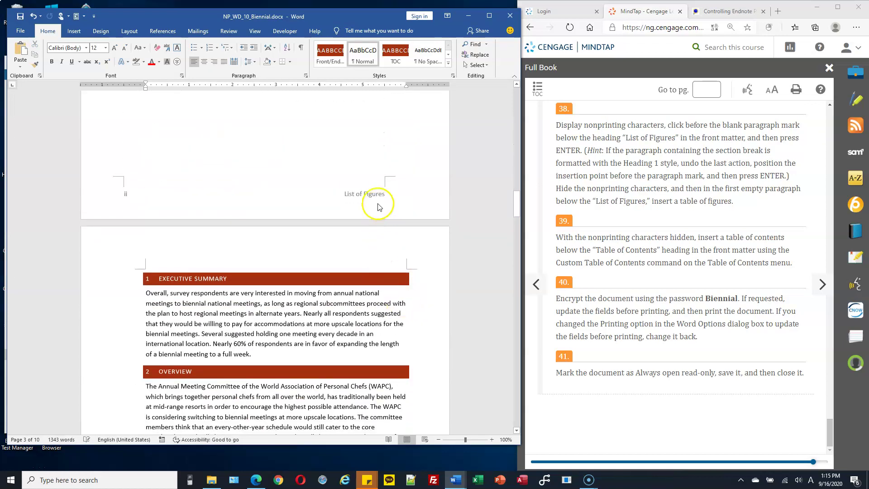
scroll(335, 249, "down", 3)
left_click(307, 261)
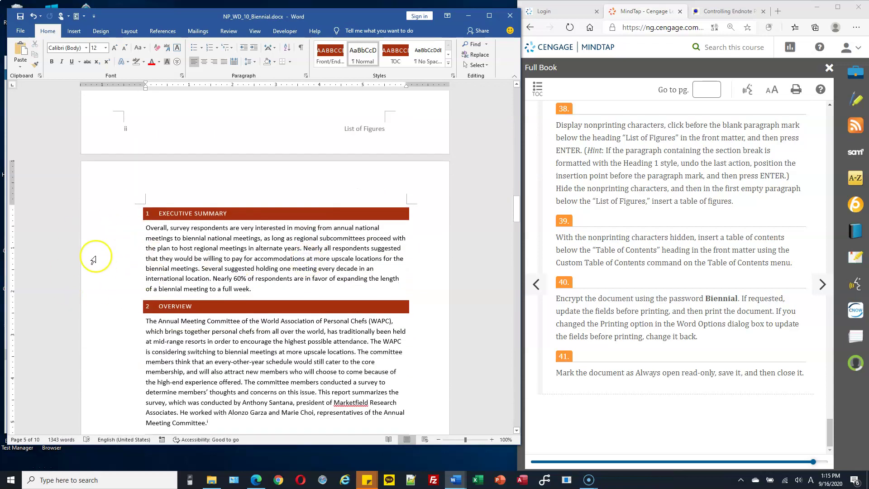
Step: Examine the body pages from Response Information to the Recommendations heading, including the pie charts, captions and page footers
scroll(388, 317, "down", 15)
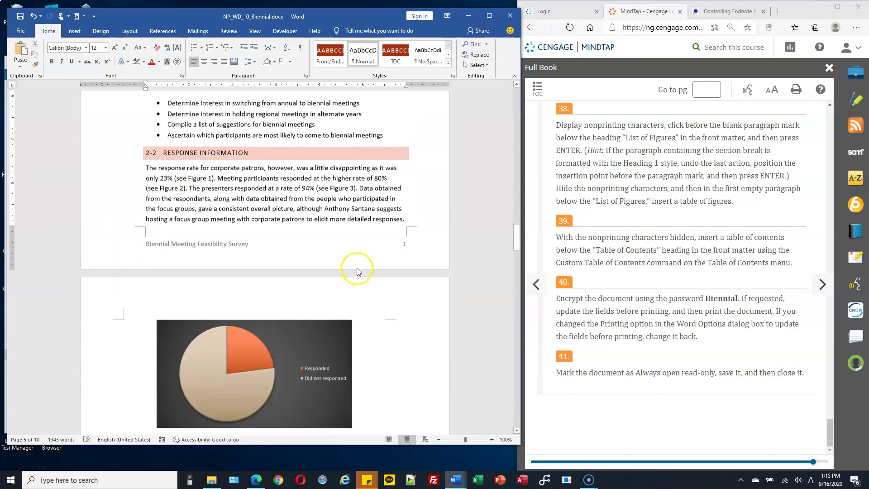
scroll(398, 260, "down", 5)
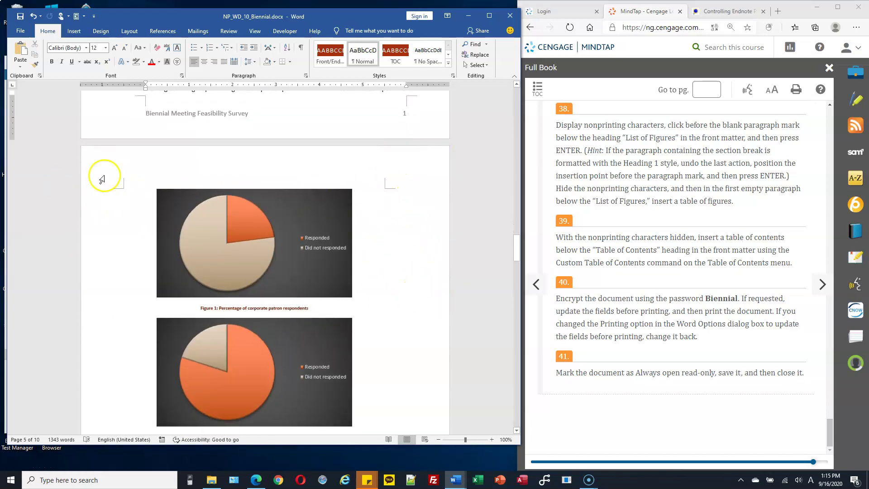
scroll(413, 295, "down", 15)
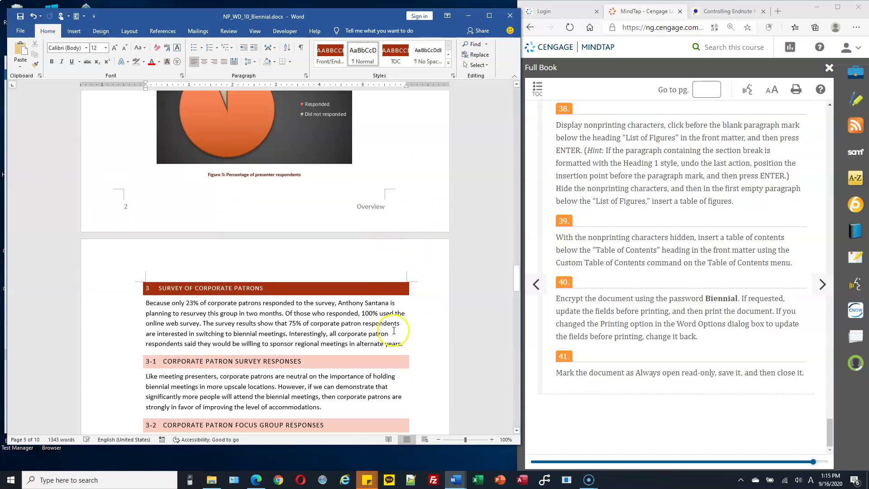
scroll(394, 330, "down", 5)
scroll(400, 330, "down", 5)
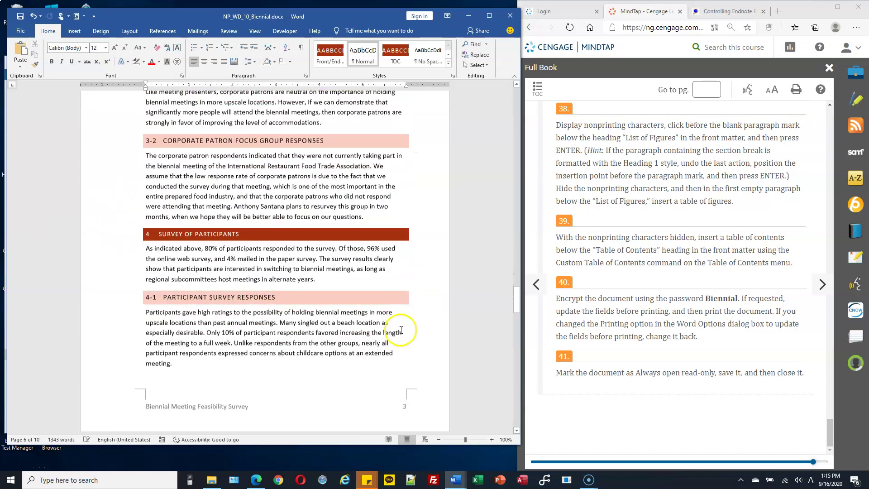
scroll(401, 335, "down", 2)
scroll(425, 343, "down", 12)
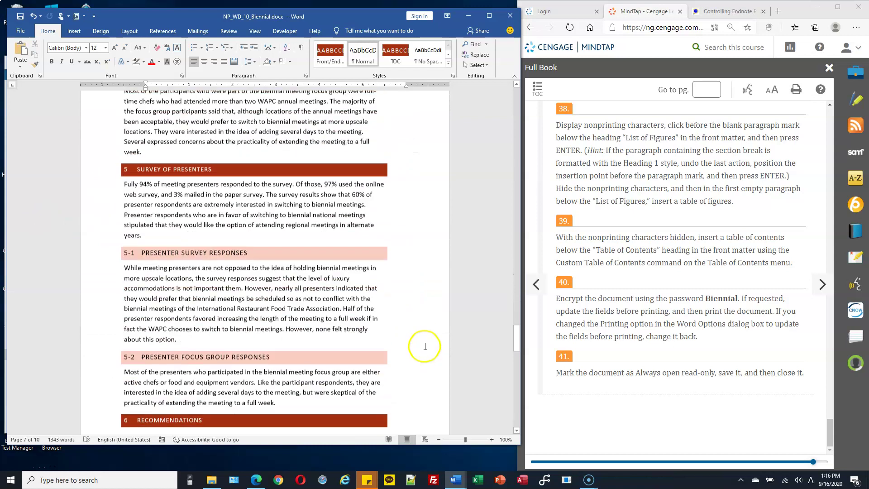
scroll(425, 346, "down", 2)
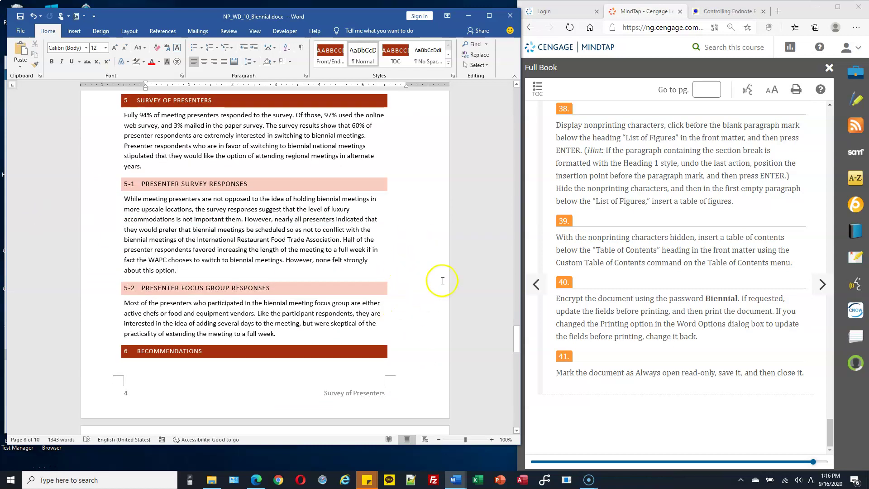
Step: Compare the footer of page 4 with its Recommendations heading and check which style that heading uses
left_click(346, 396)
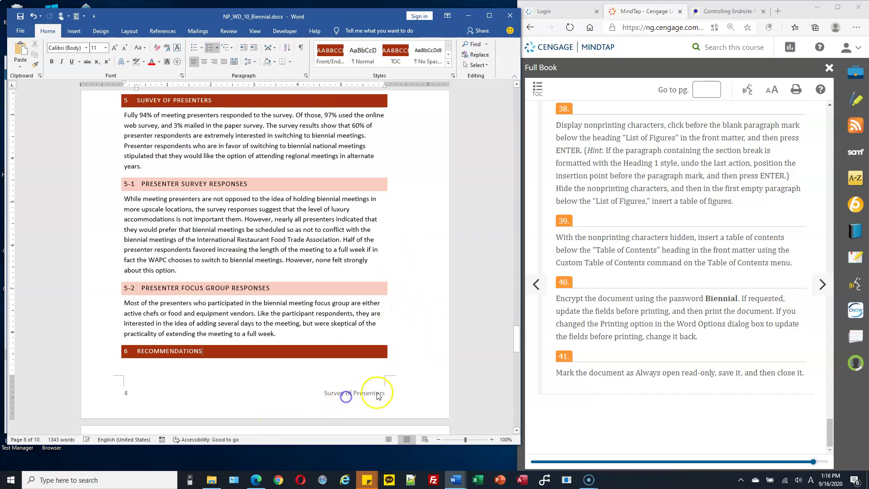
mouse_move(515, 335)
left_mouse_down()
mouse_move(519, 387)
mouse_move(522, 333)
mouse_move(520, 346)
left_mouse_up()
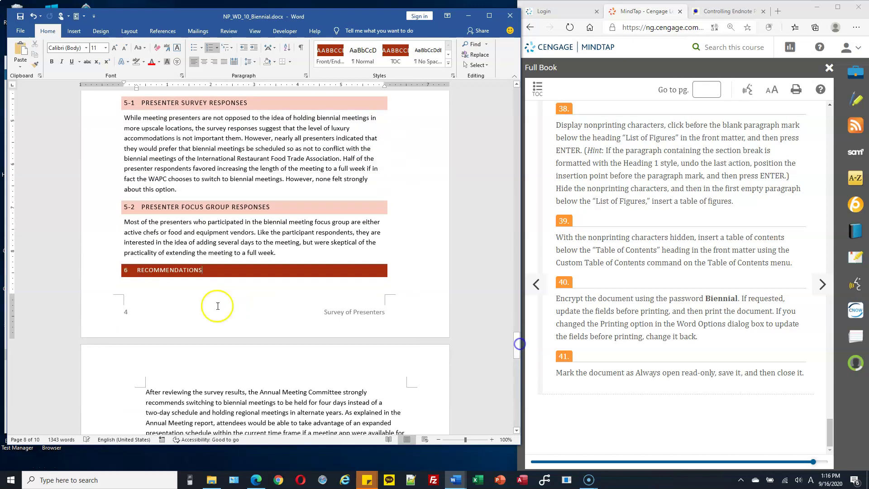
triple_click(176, 273)
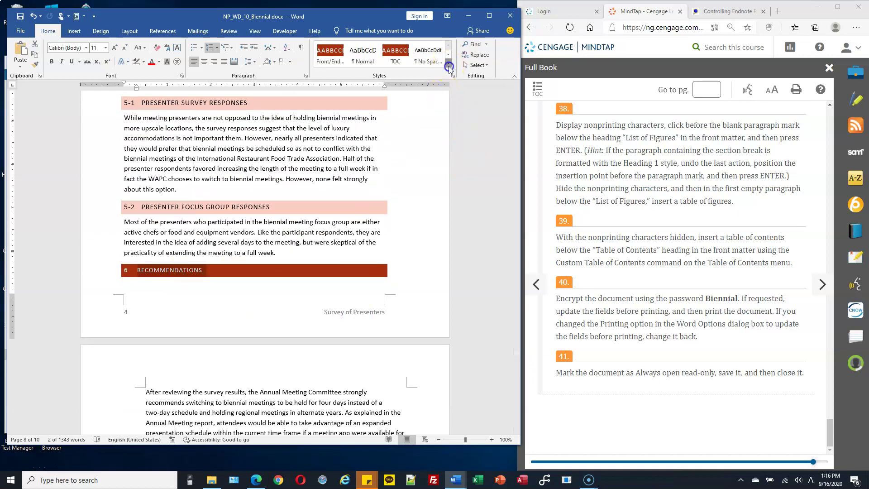
left_click(449, 67)
left_click(356, 312)
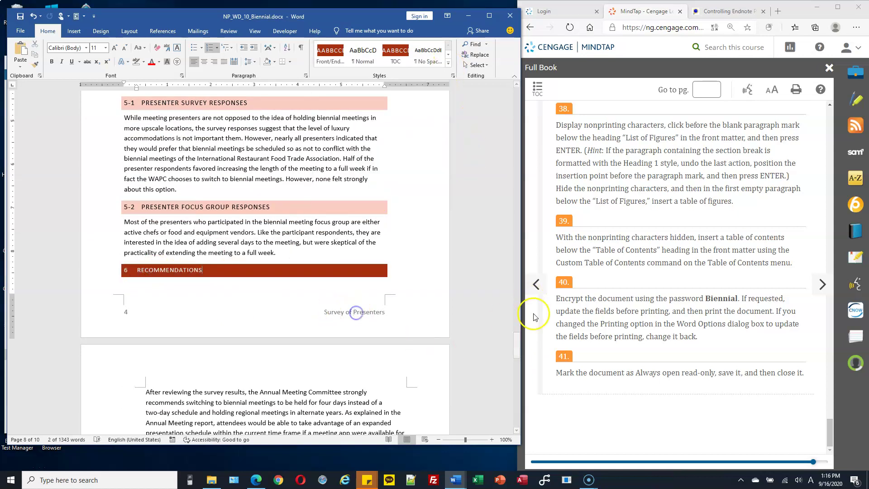
Step: Go back to the title page and save the document
left_click_drag(516, 345, 503, 86)
left_click(20, 17)
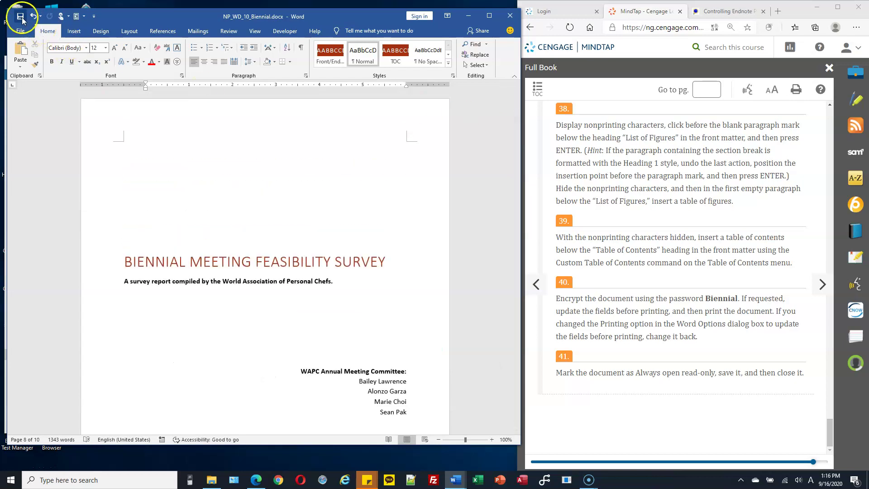
left_click(21, 17)
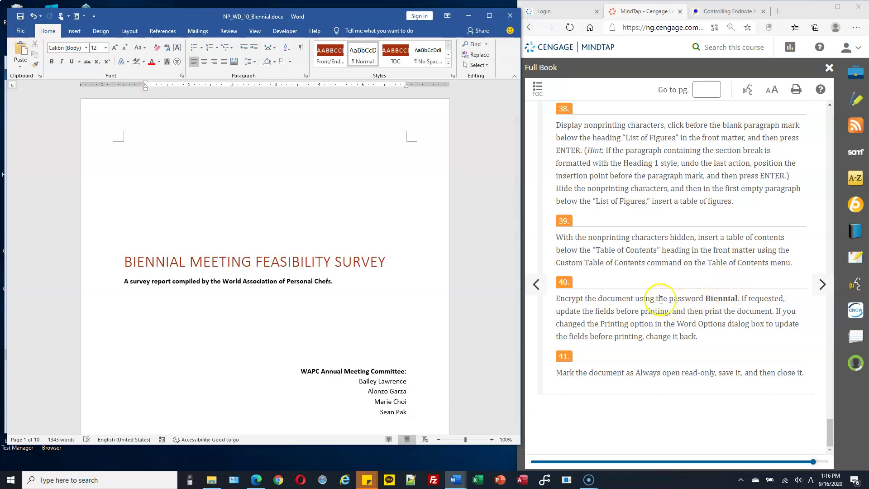
Step: Encrypt the document with the password given in instruction 40, entering the password and reentering it to confirm
double_click(715, 299)
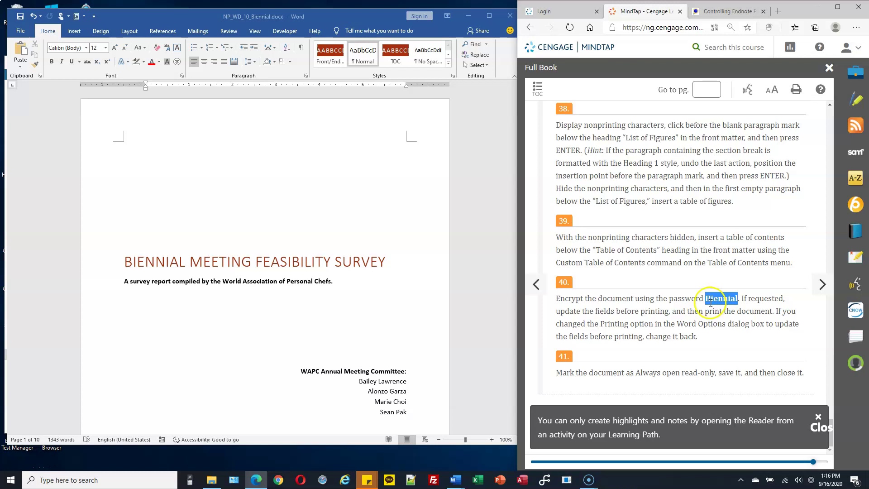
left_click(21, 32)
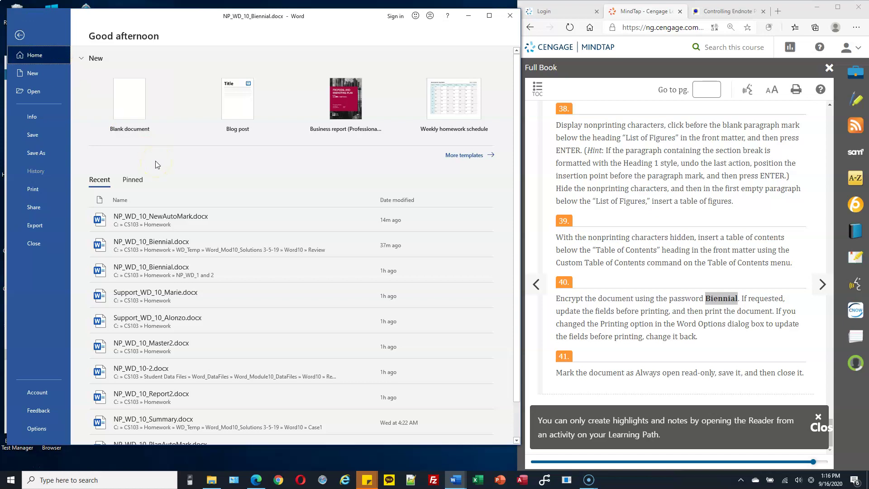
left_click(38, 117)
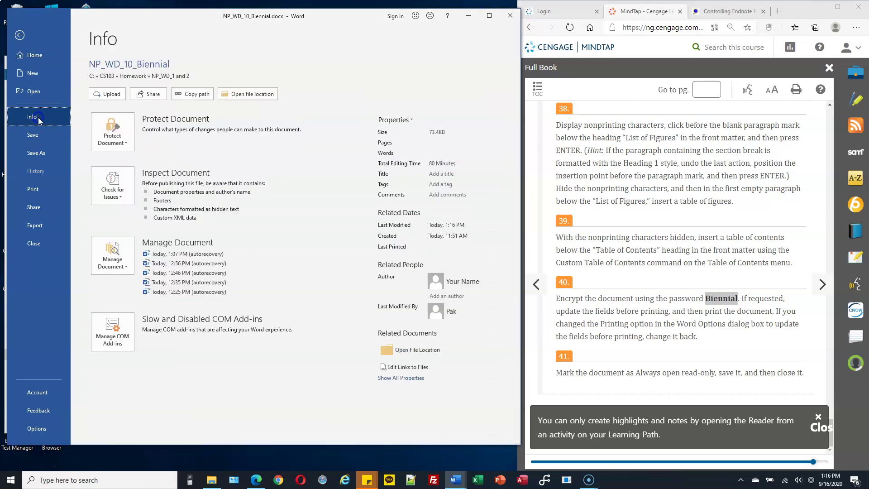
left_click(122, 144)
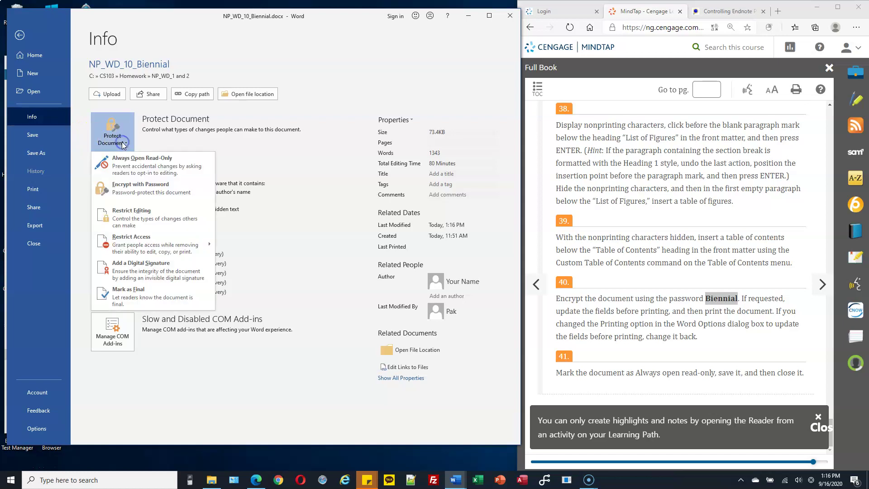
left_click(142, 193)
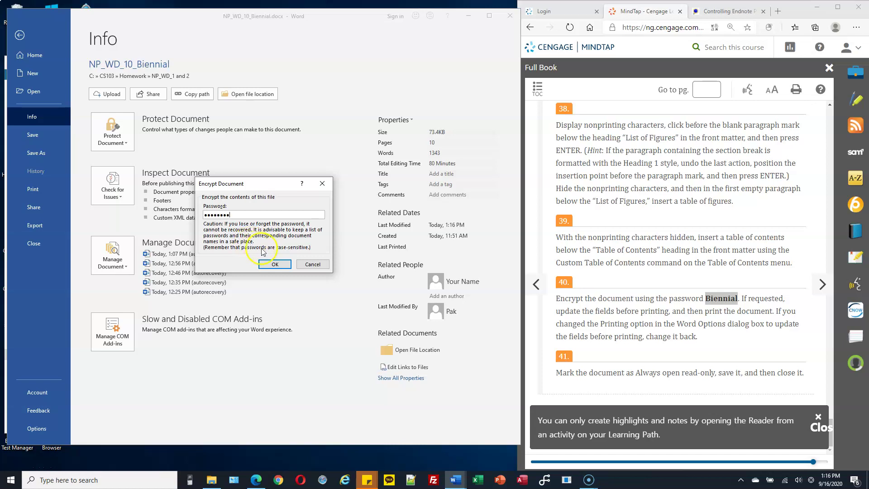
left_click(273, 265)
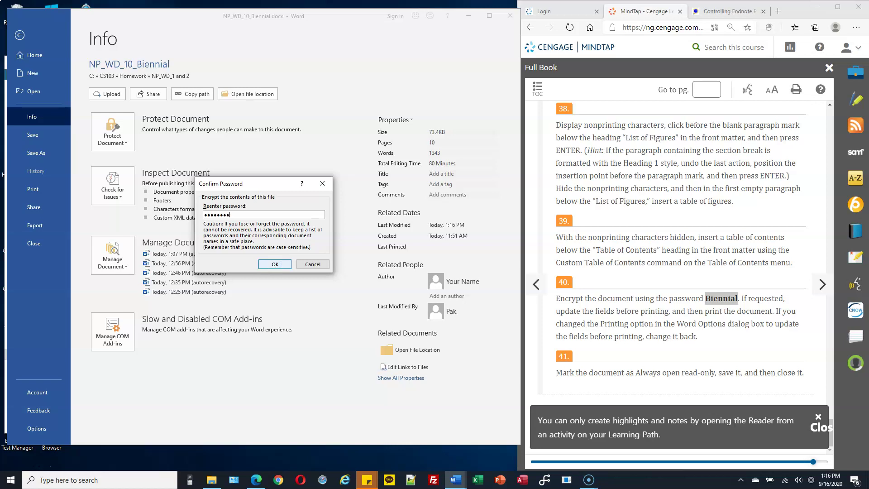
left_click(275, 264)
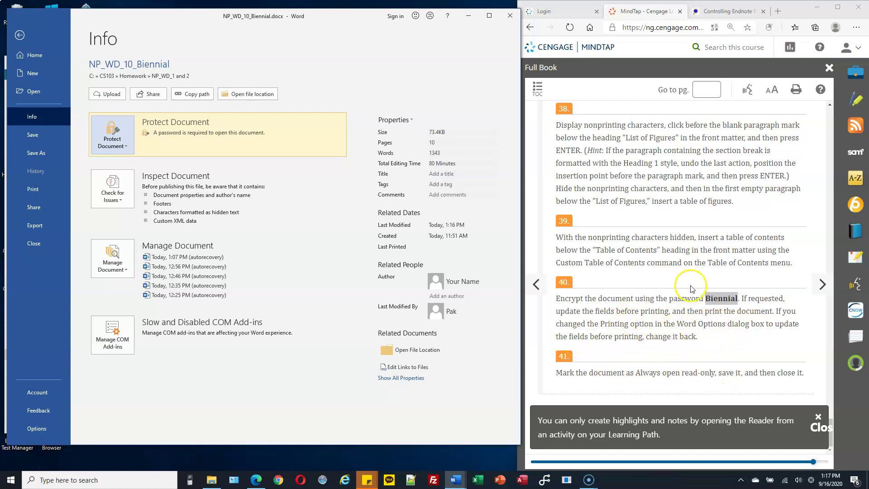
Step: Return to the document and close it, saving the changes to NP_WD_10_Biennial.docx
left_click(127, 149)
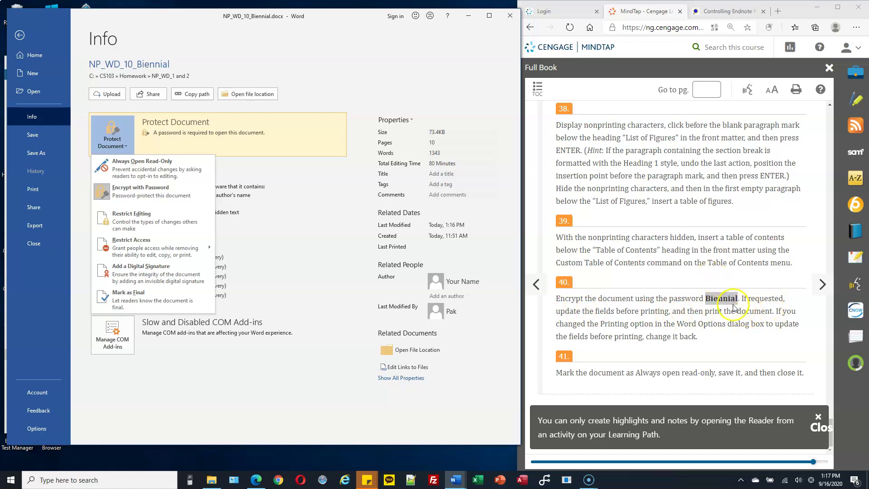
left_click(262, 388)
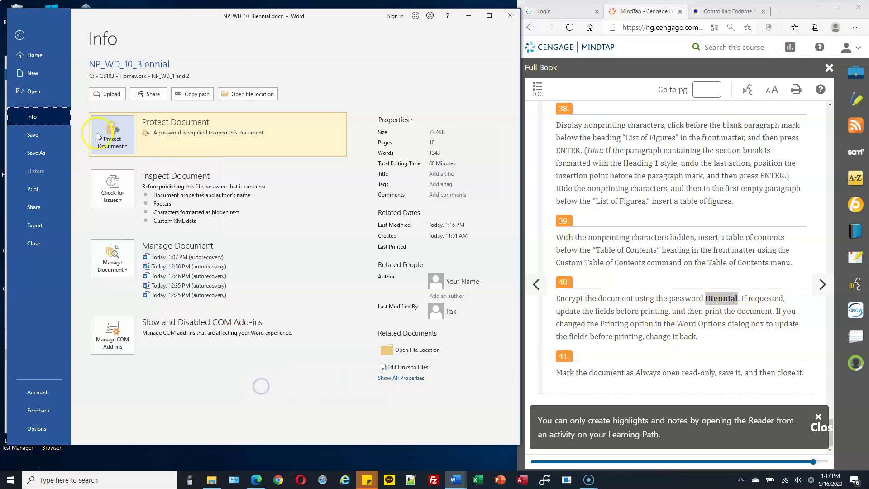
left_click(19, 34)
left_click(222, 120)
left_click(330, 262)
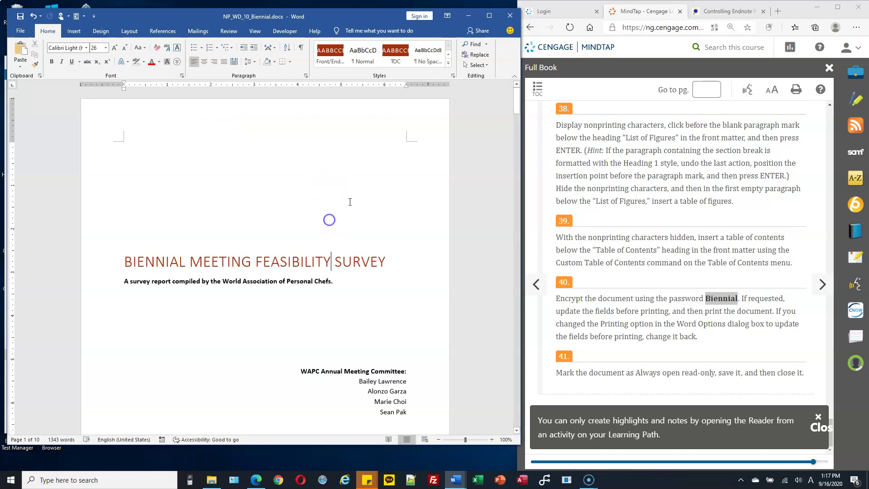
left_click(510, 16)
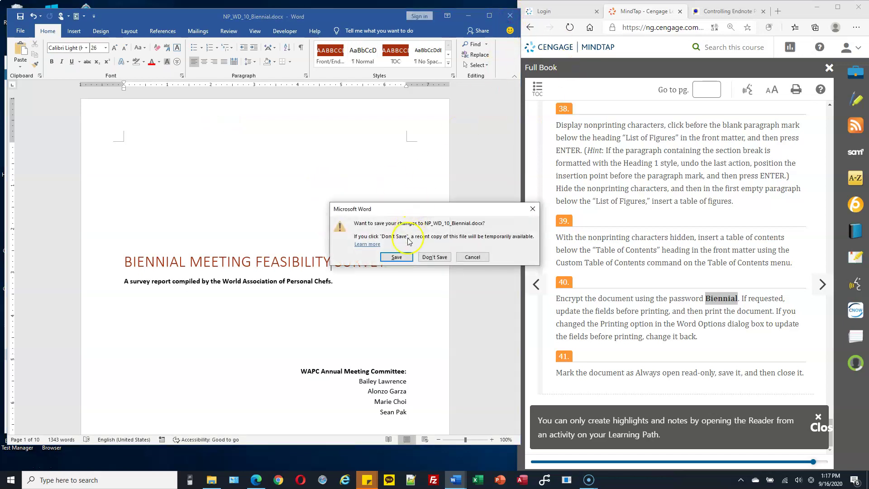
left_click(397, 257)
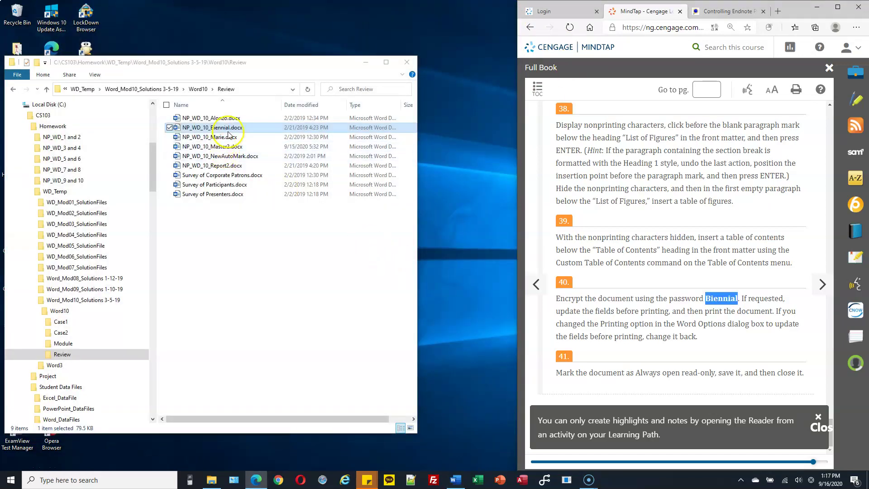
Step: In File Explorer, try to open NP_WD_10_Biennial.docx from Homework's NP_WD_9 and 10 folder, entering the document password
left_click(76, 126)
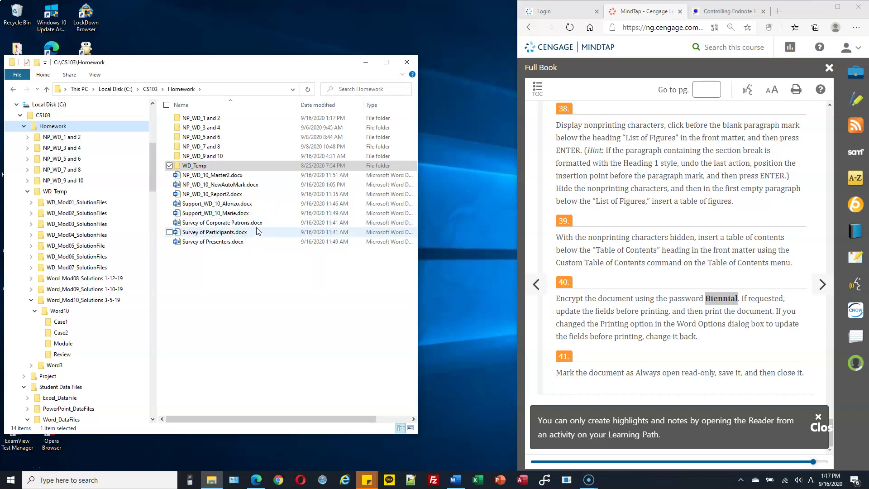
left_click(236, 285)
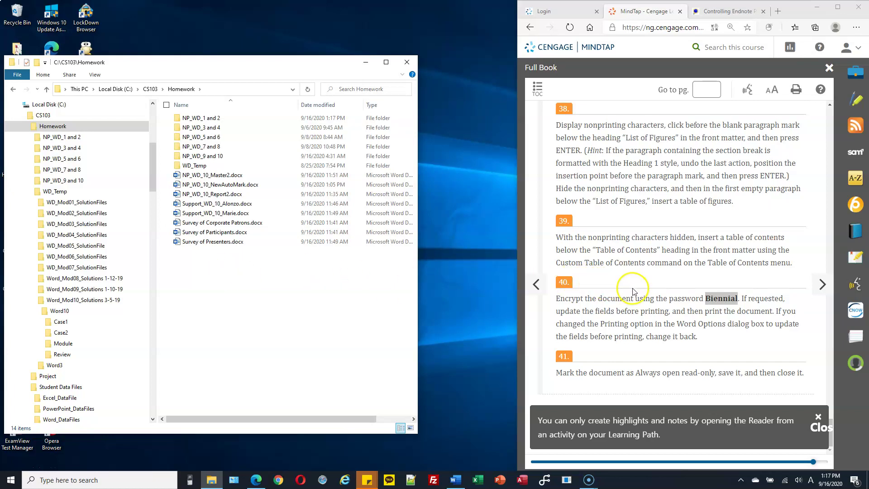
double_click(203, 156)
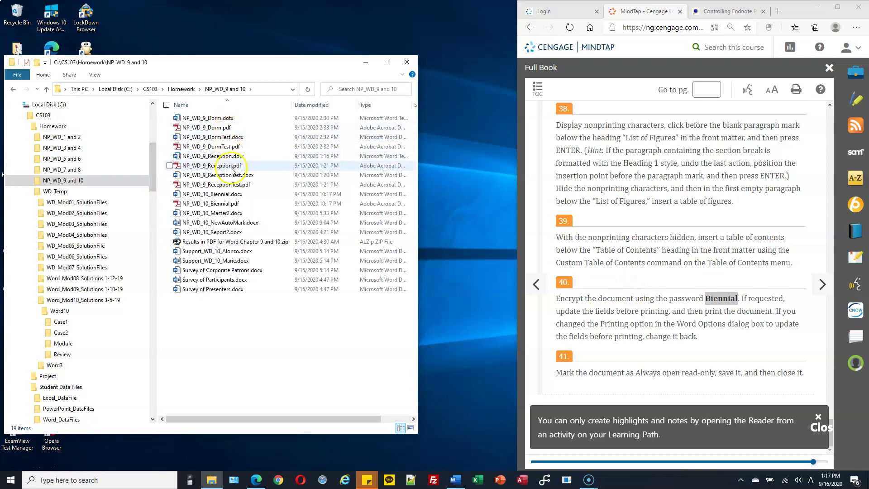
double_click(234, 195)
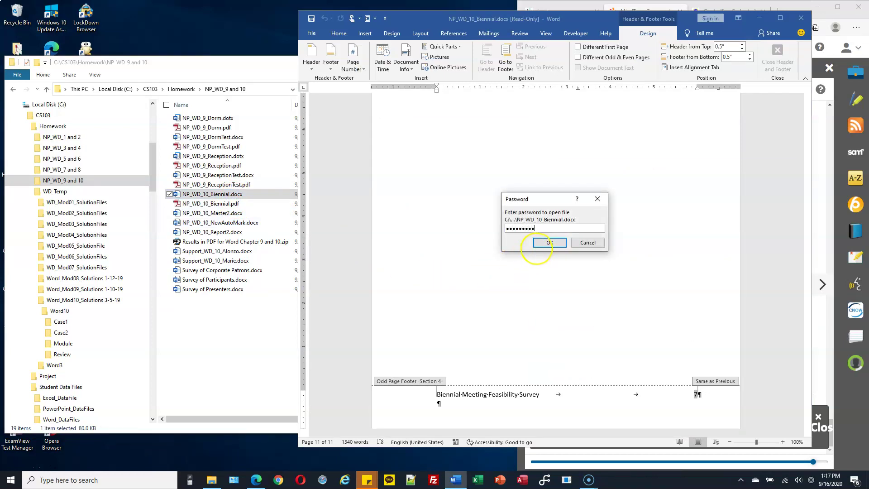
key("Return")
left_click(436, 267)
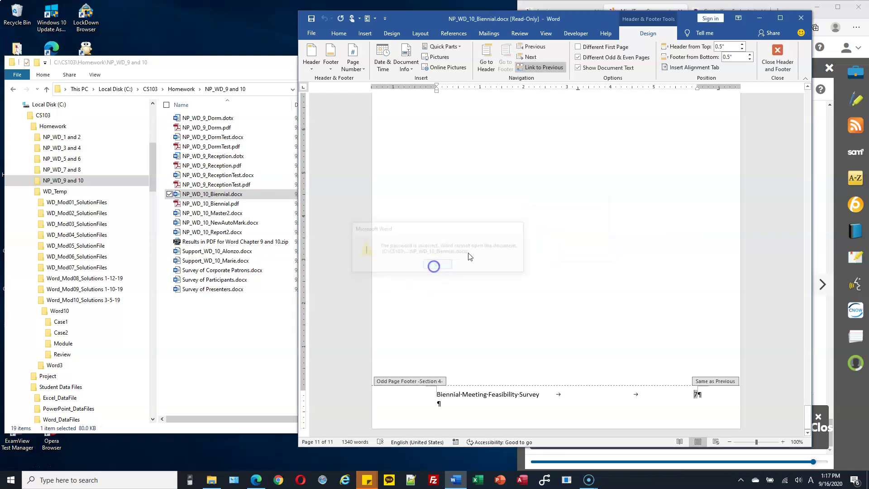
Step: Look at the index and Recommendations page in the read-only copy of NP_WD_10_Biennial.docx and close it without saving
scroll(563, 198, "up", 15)
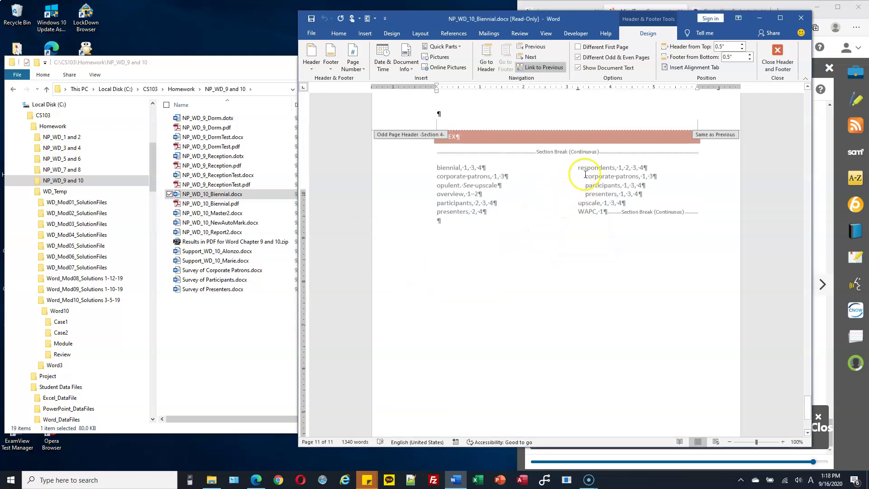
double_click(583, 170)
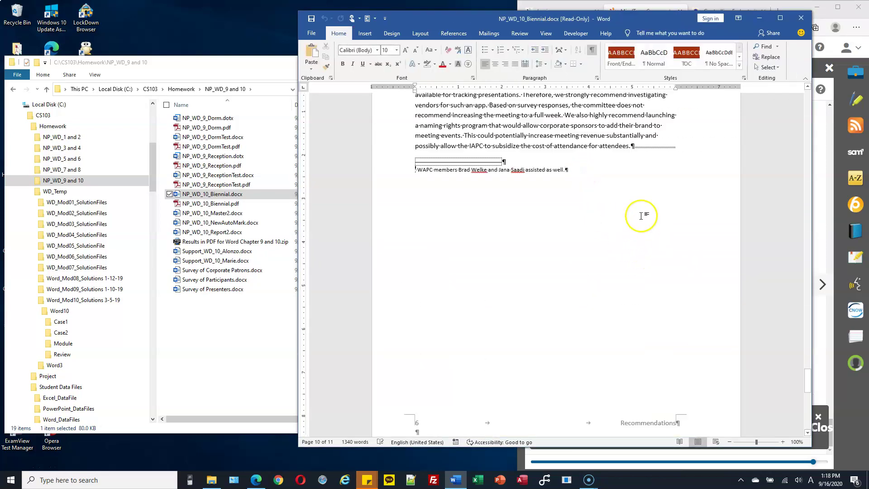
left_click(806, 23)
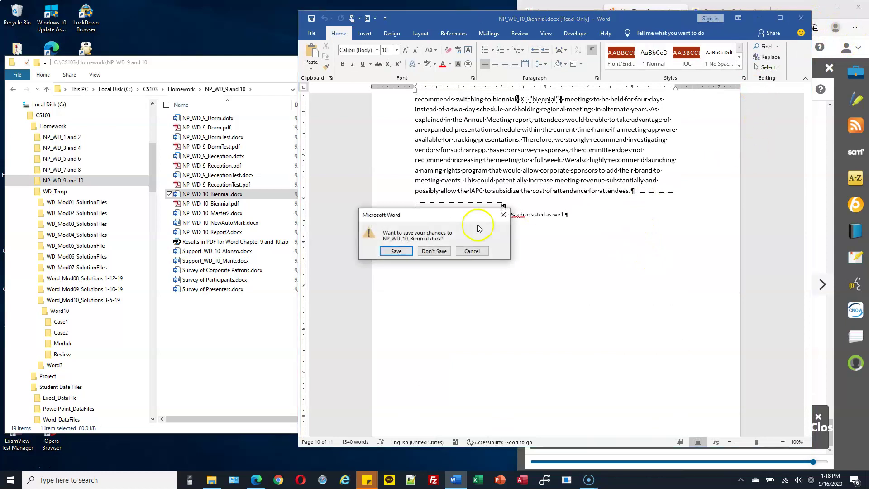
left_click(440, 250)
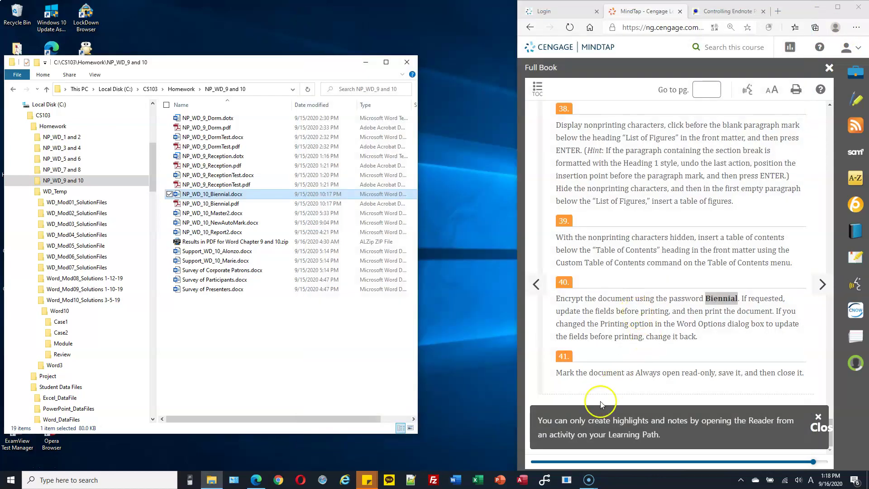